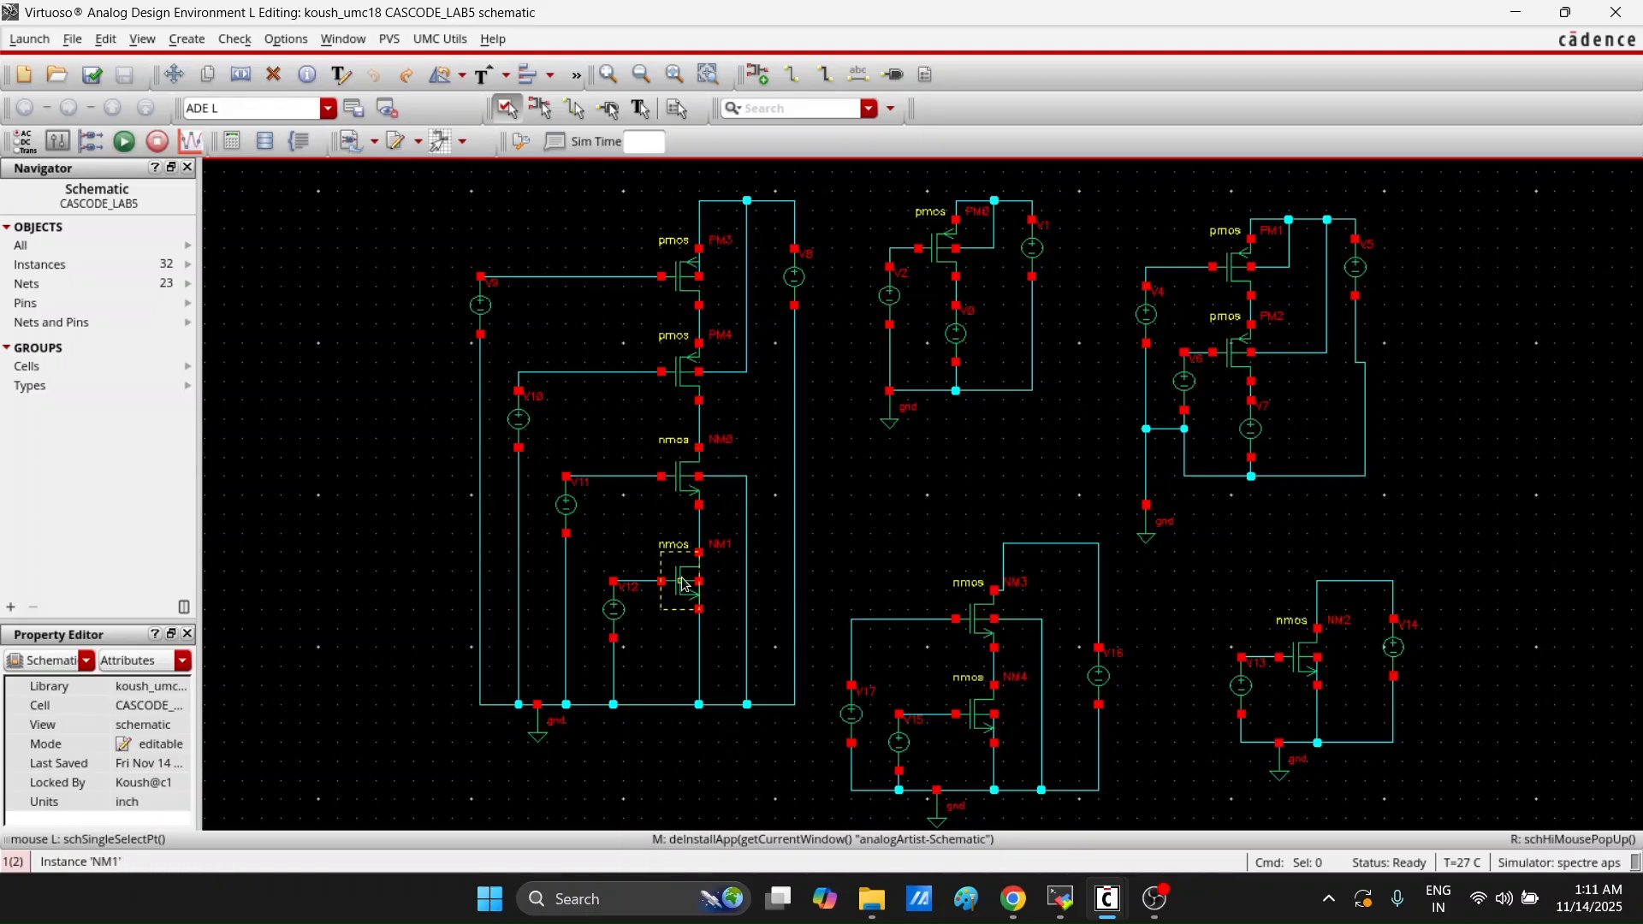
Check the DC voltages of sources V8, V14 and V13 and the properties of transistor NM2
left_click(813, 292)
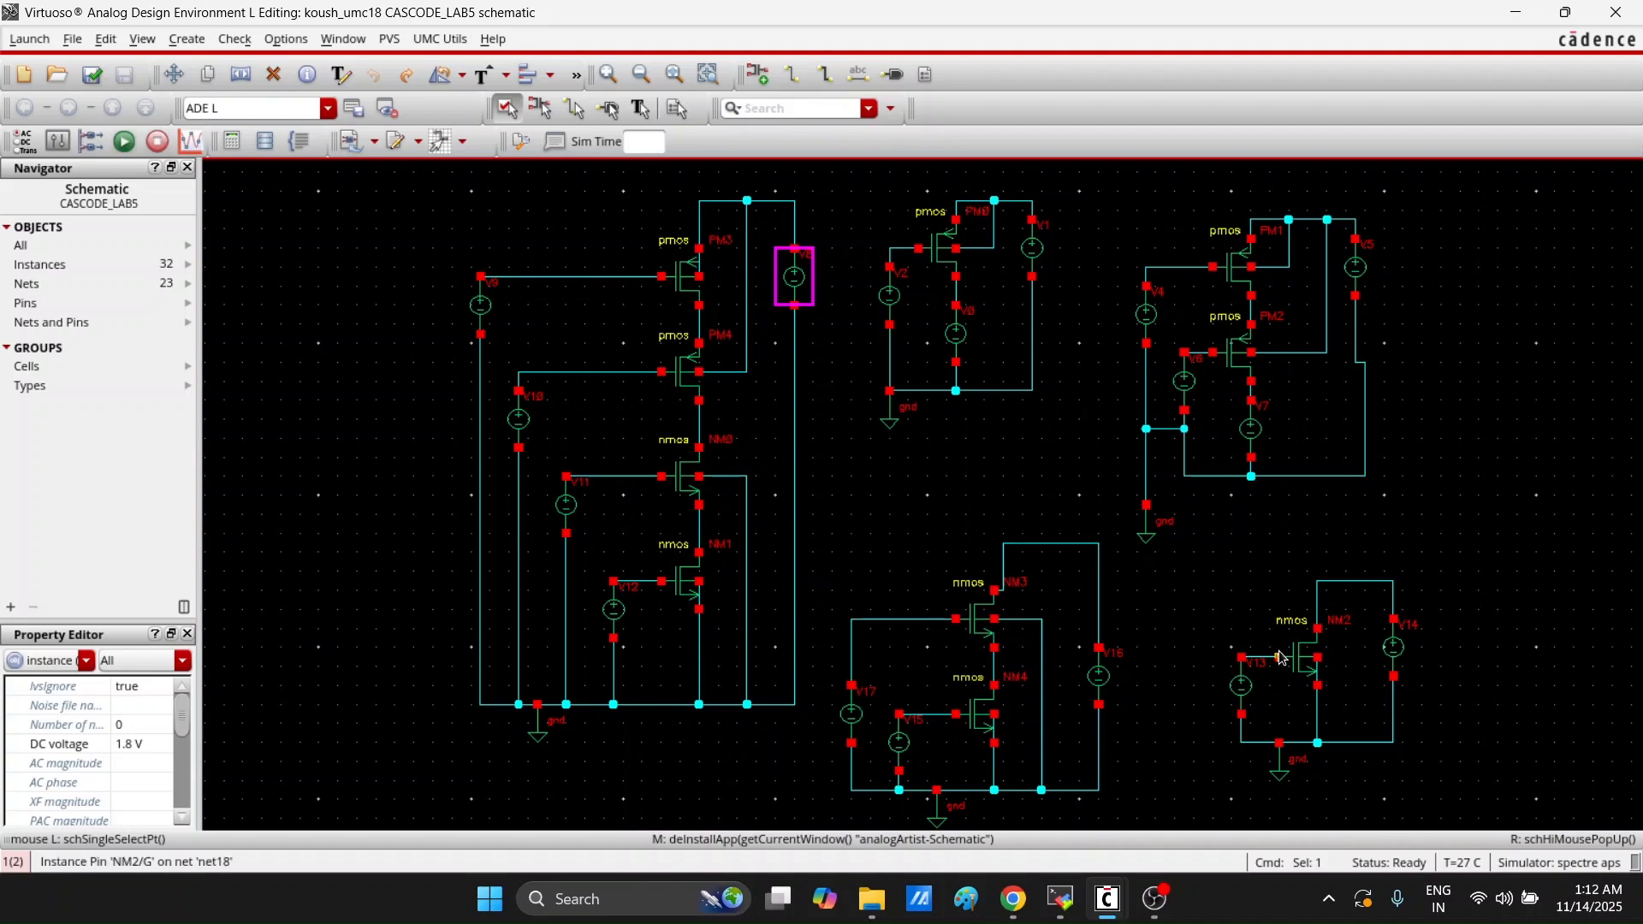
left_click(1387, 657)
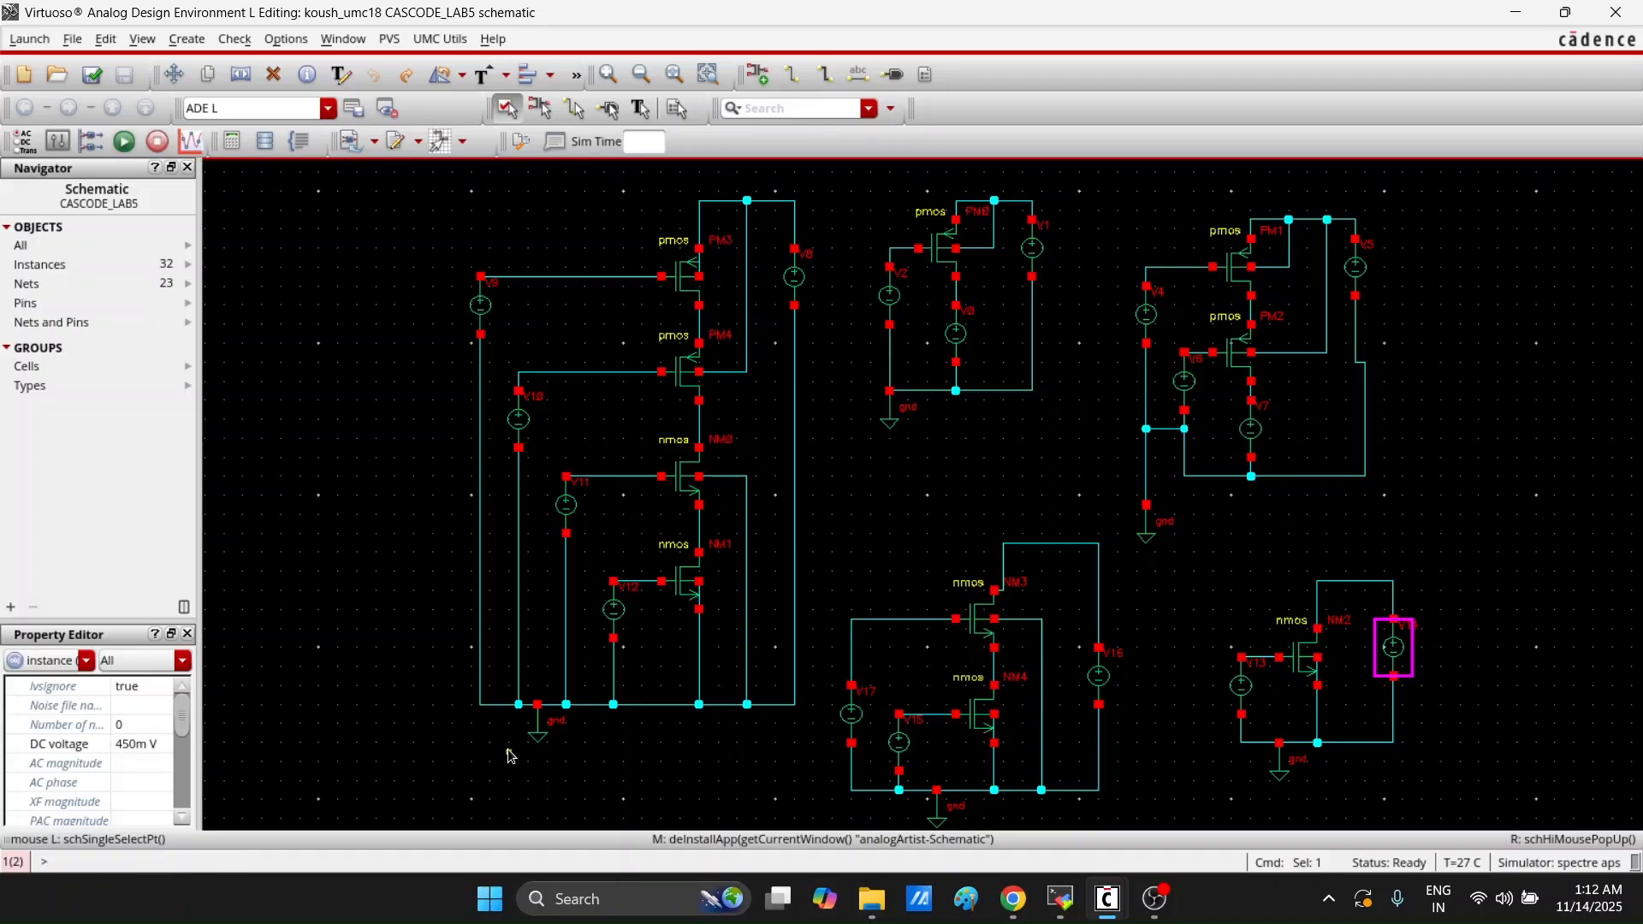
left_click(1249, 693)
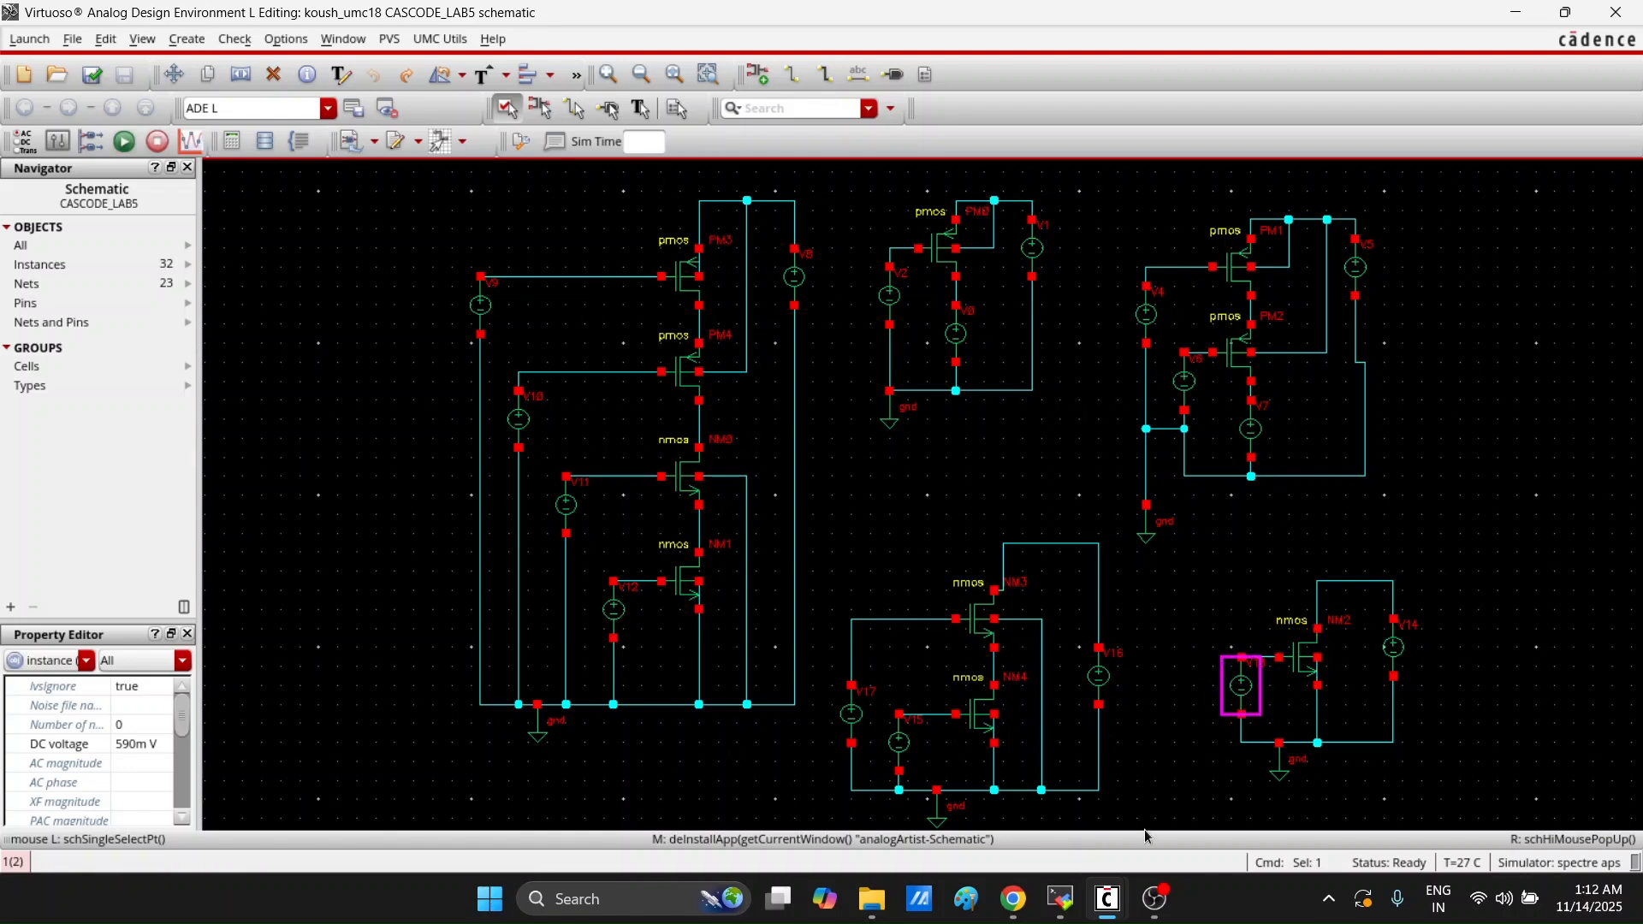
mouse_move(1112, 902)
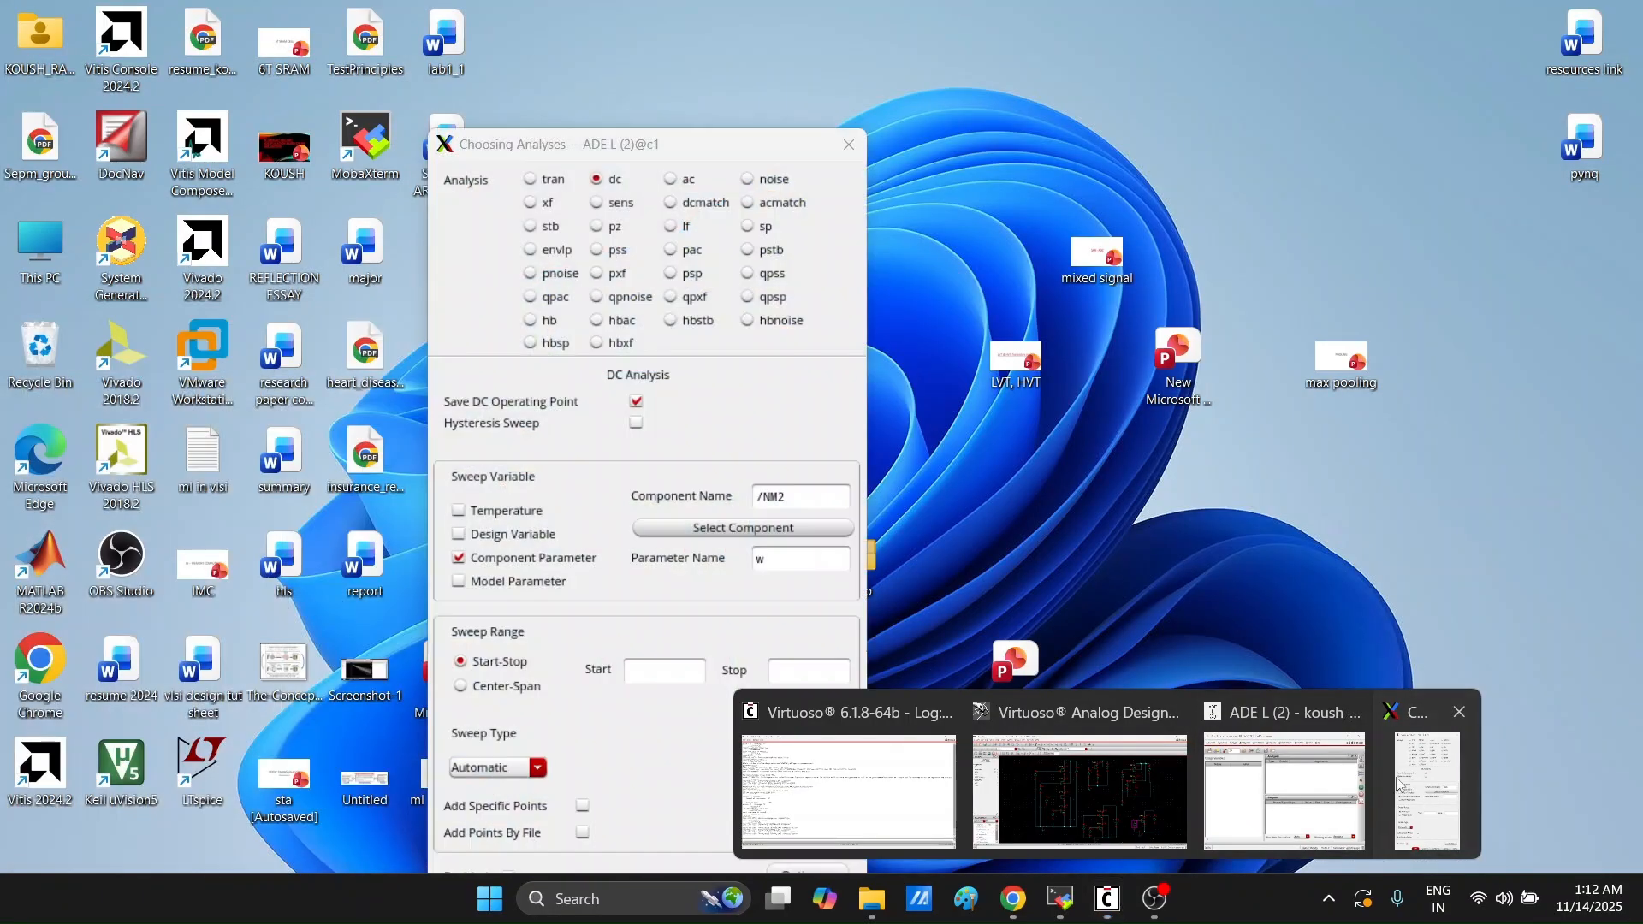
left_click(1148, 773)
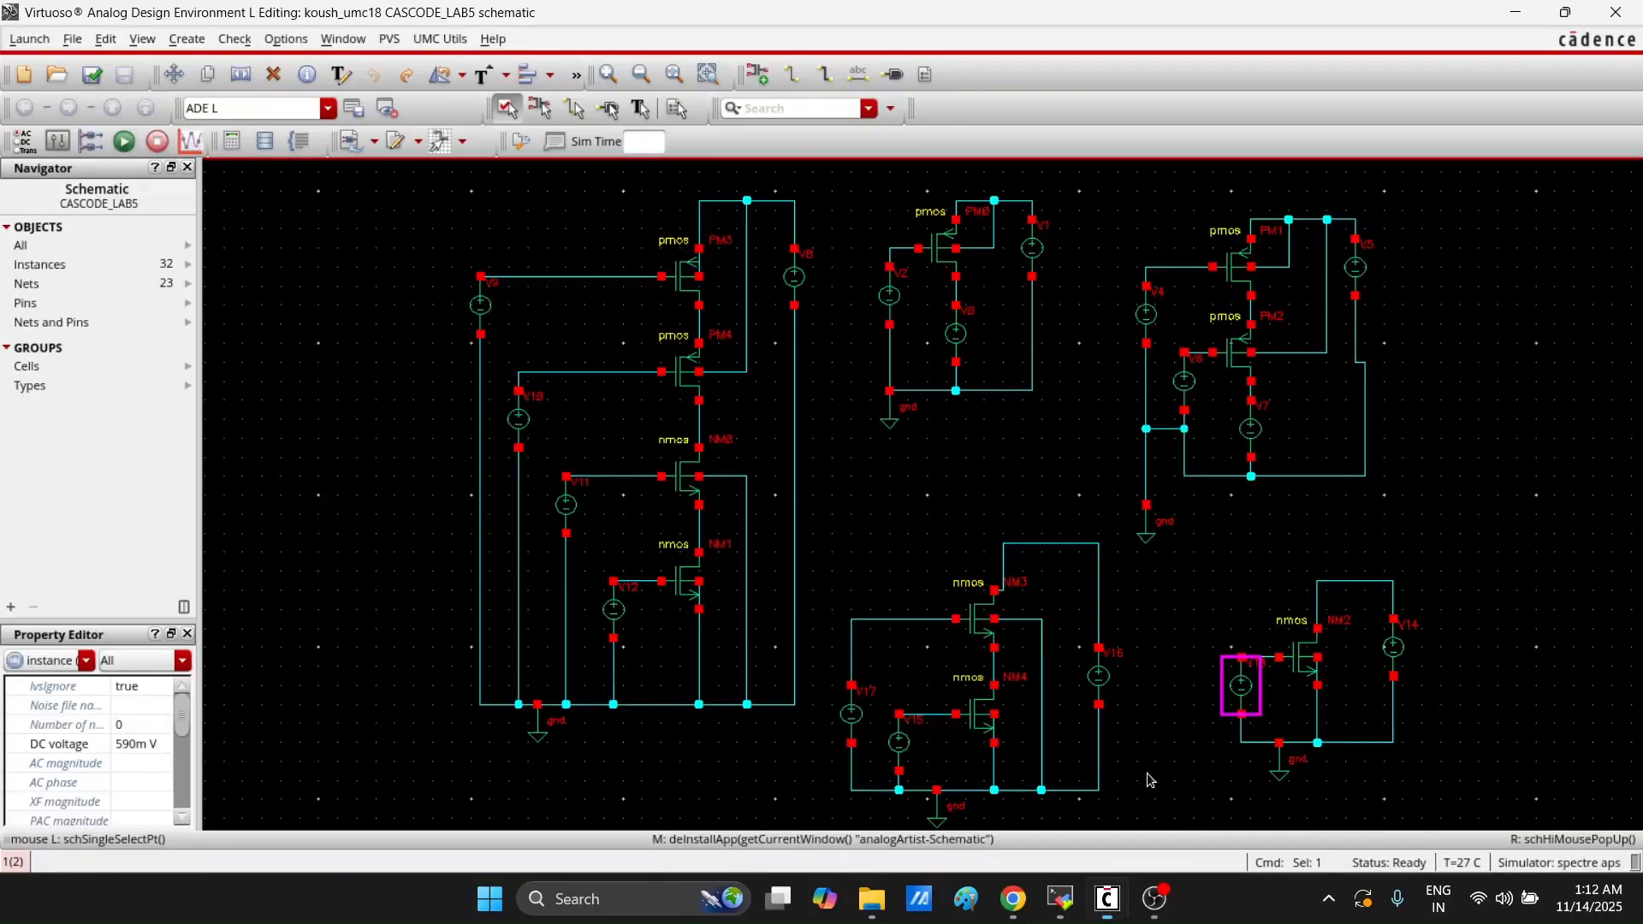
left_click(1295, 666)
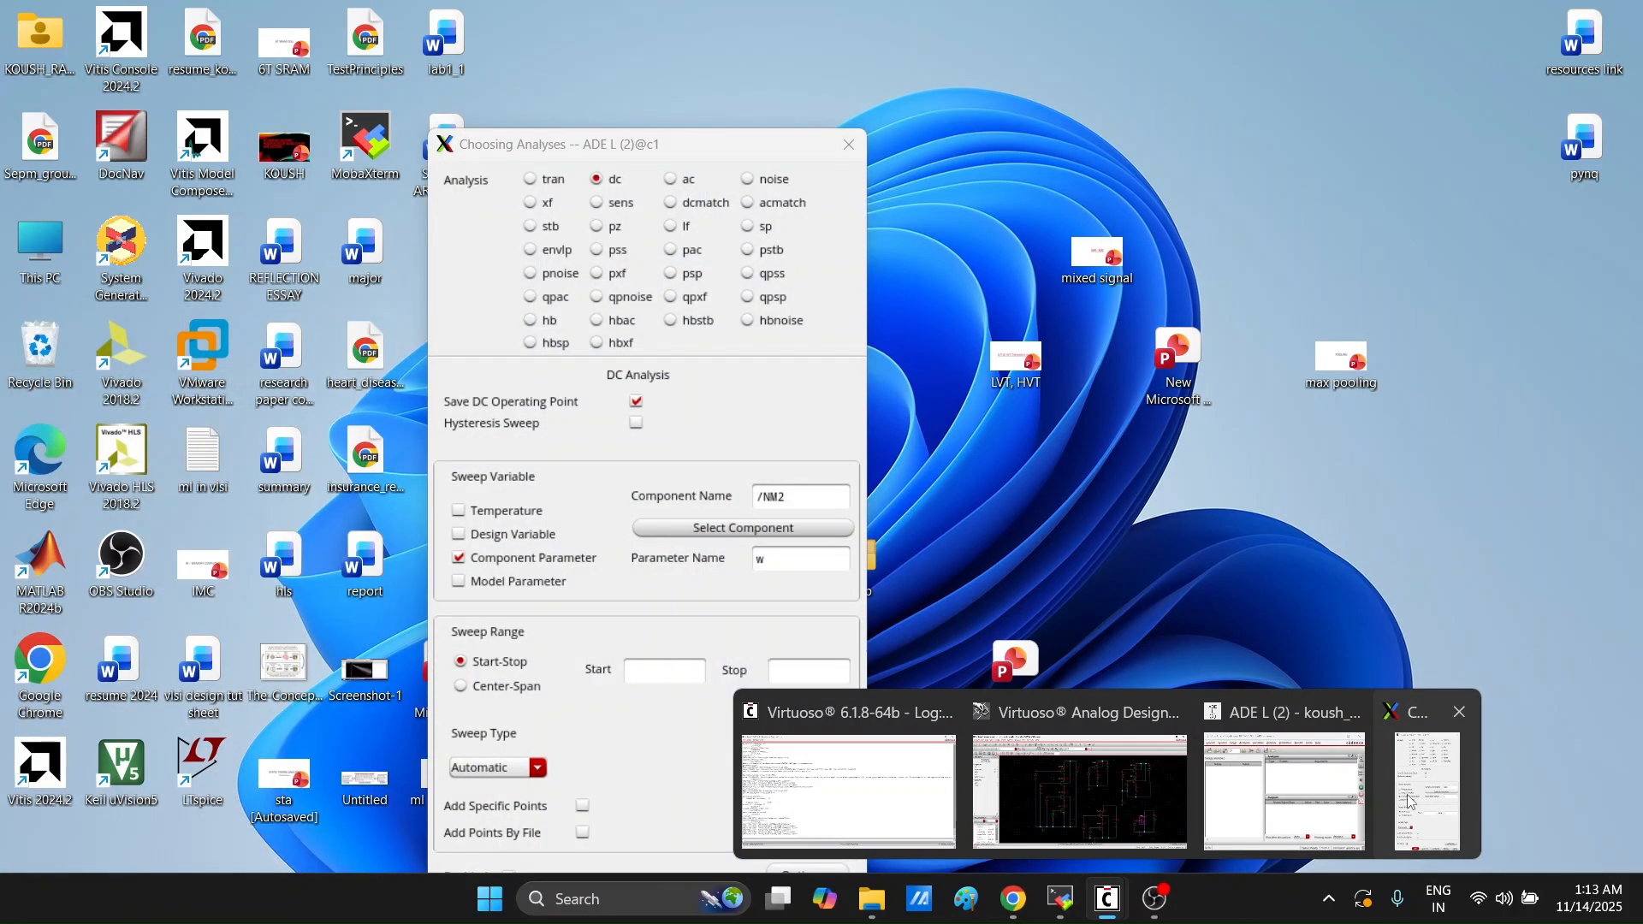
Set the DC analysis to sweep NM2's parameter w from 1u to 50u and accept it
left_click(1410, 801)
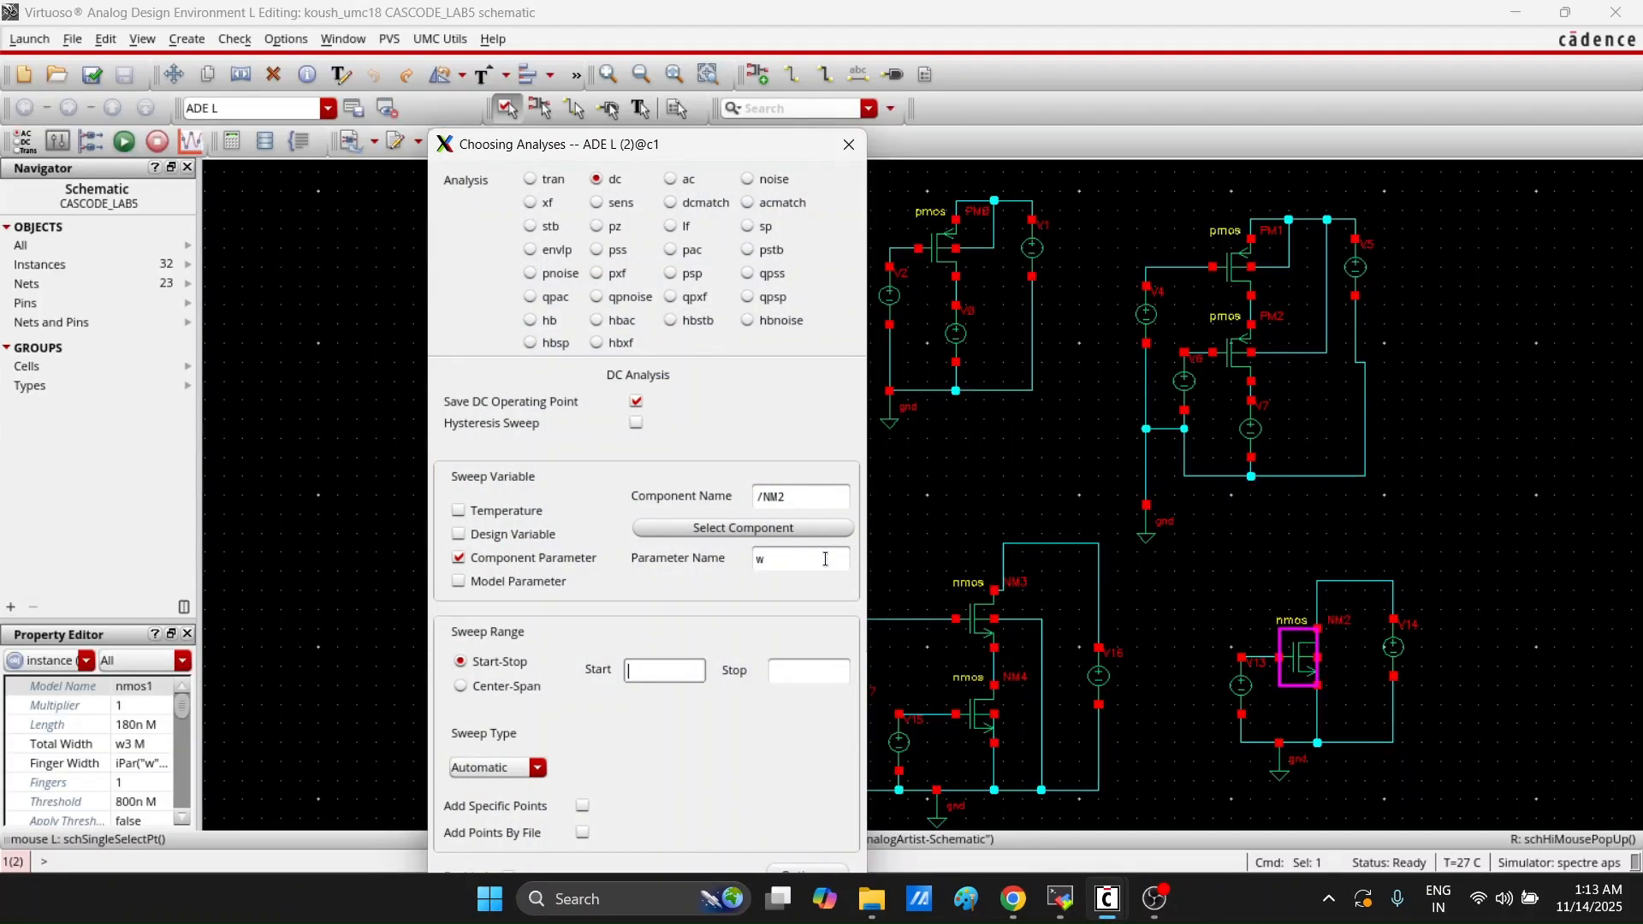
left_click(661, 673)
type("1u")
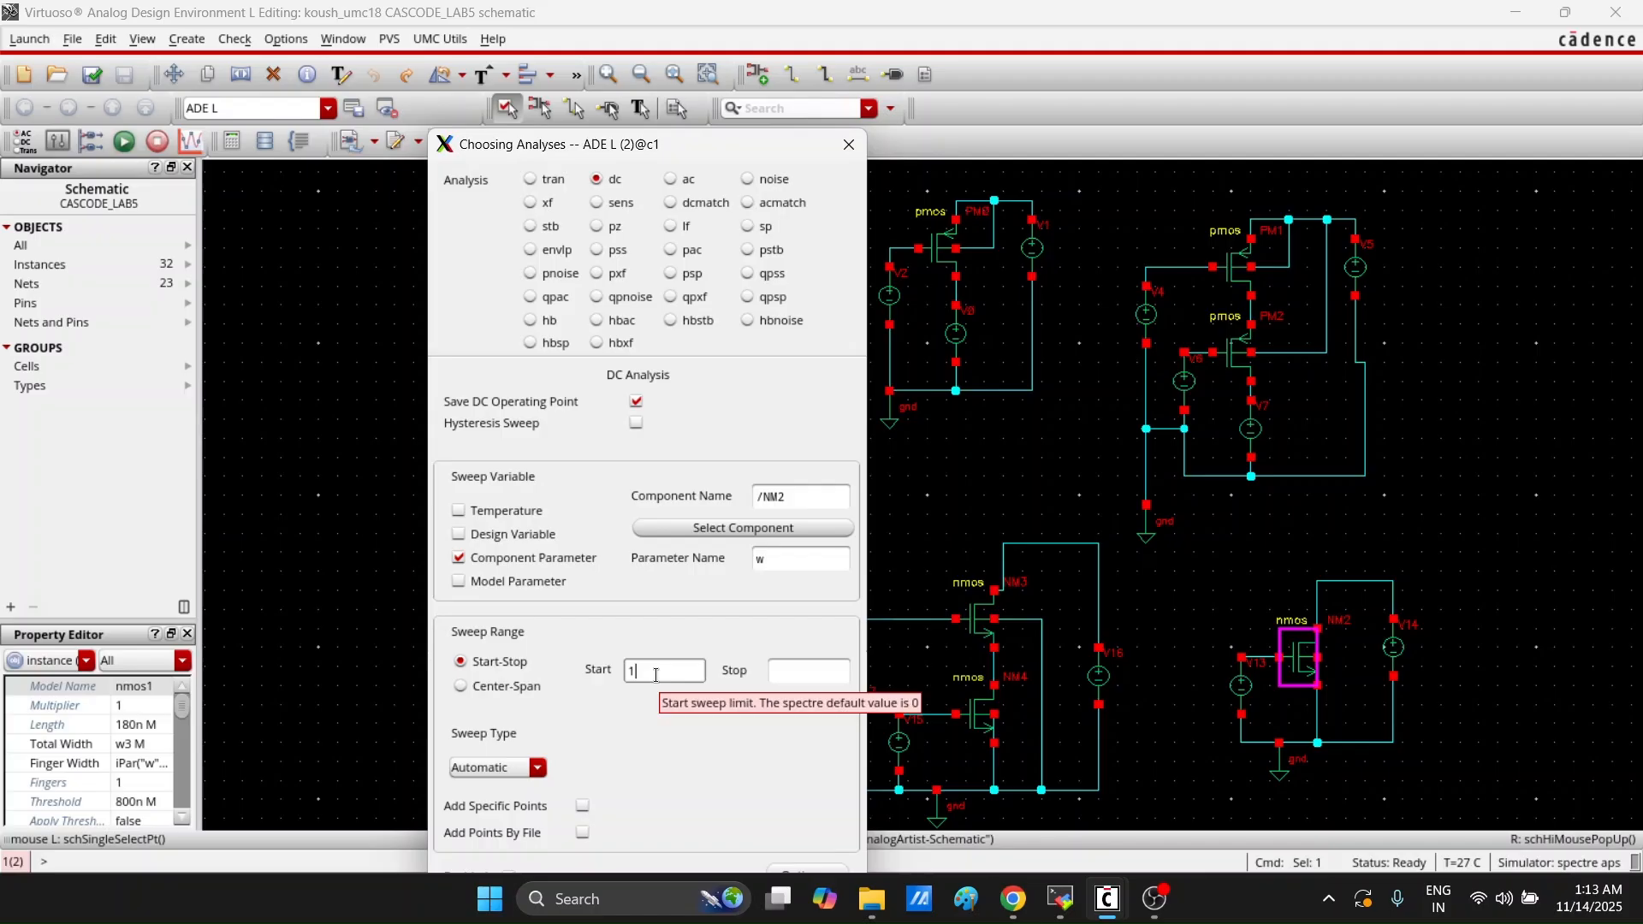
right_click(789, 670)
left_click(771, 670)
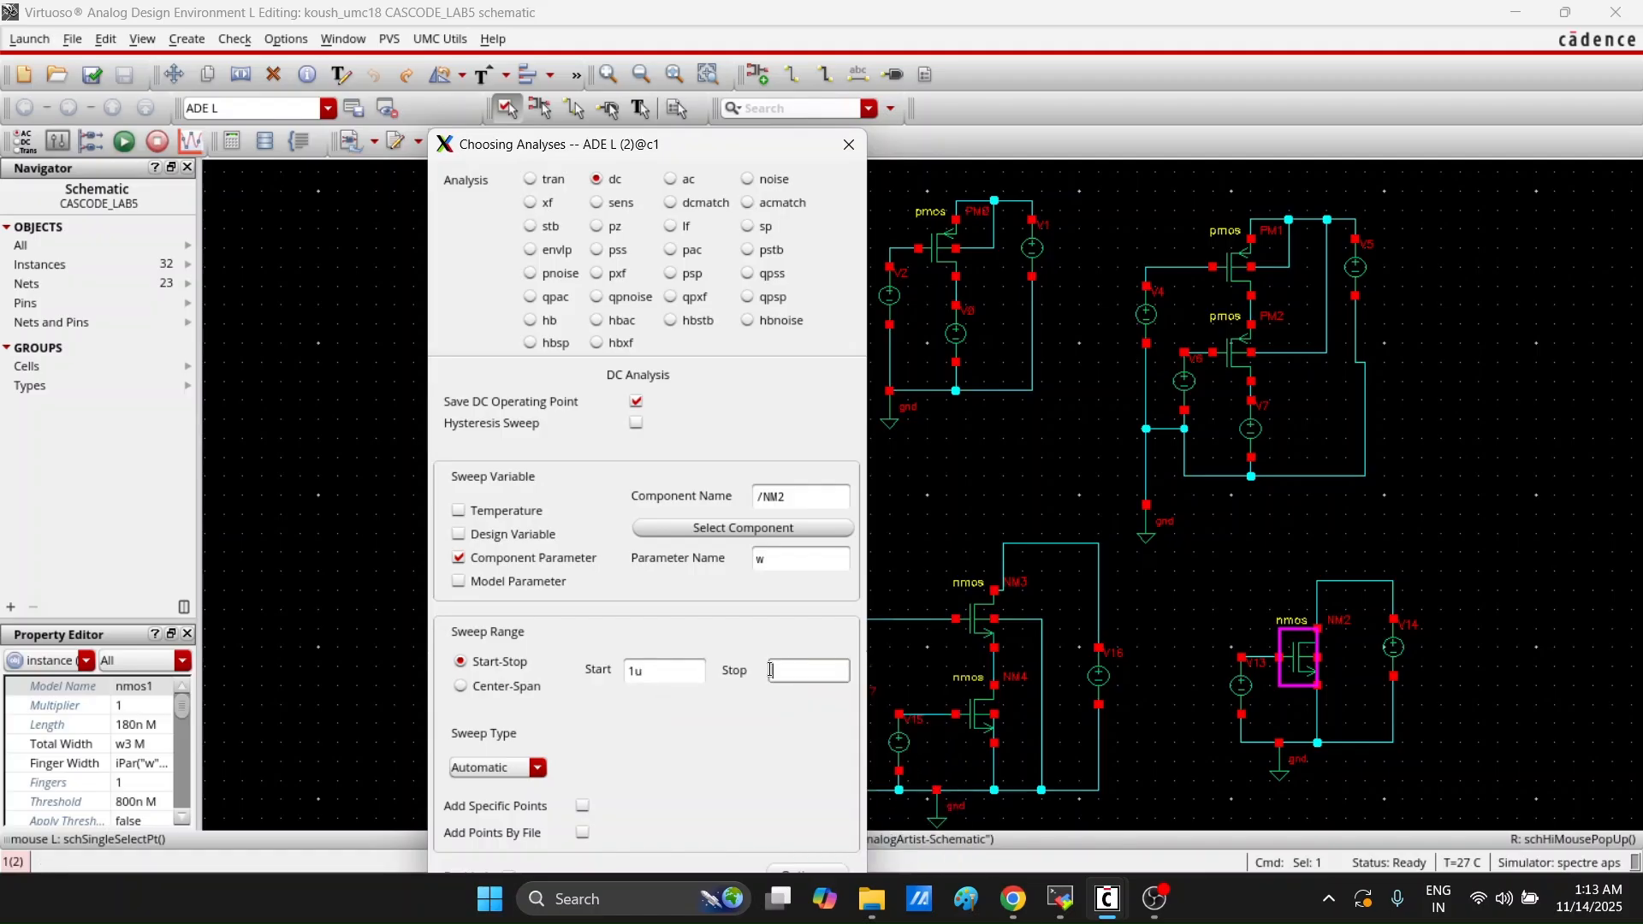
type("50u")
key("Return")
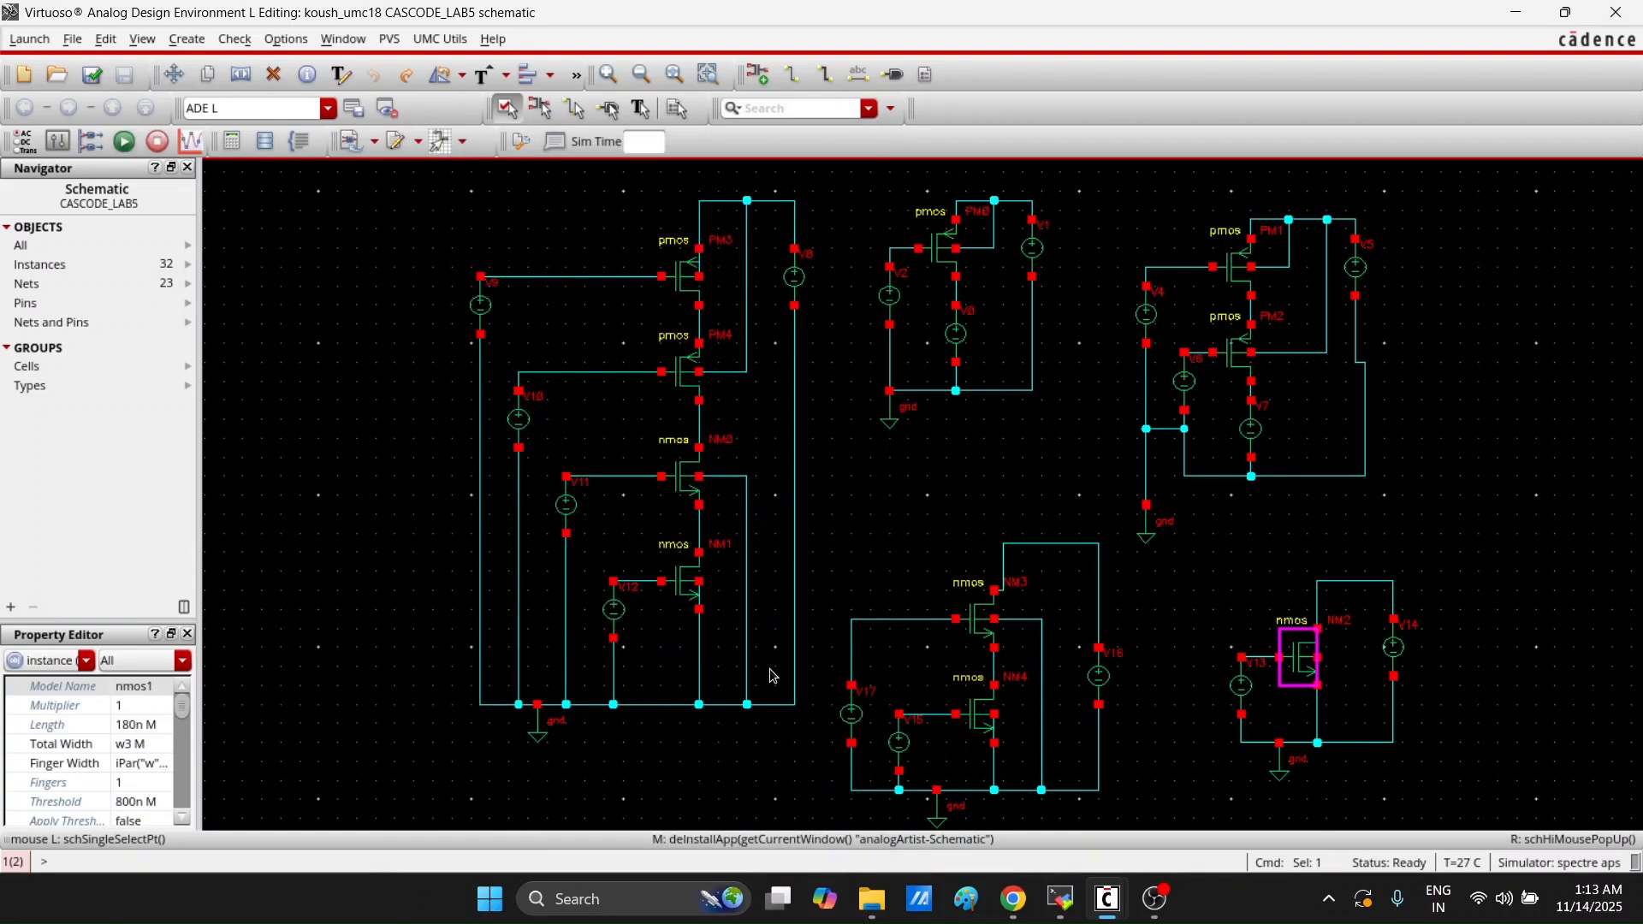
Copy the schematic's design variables from the cellview into the ADE L session
mouse_move(1108, 903)
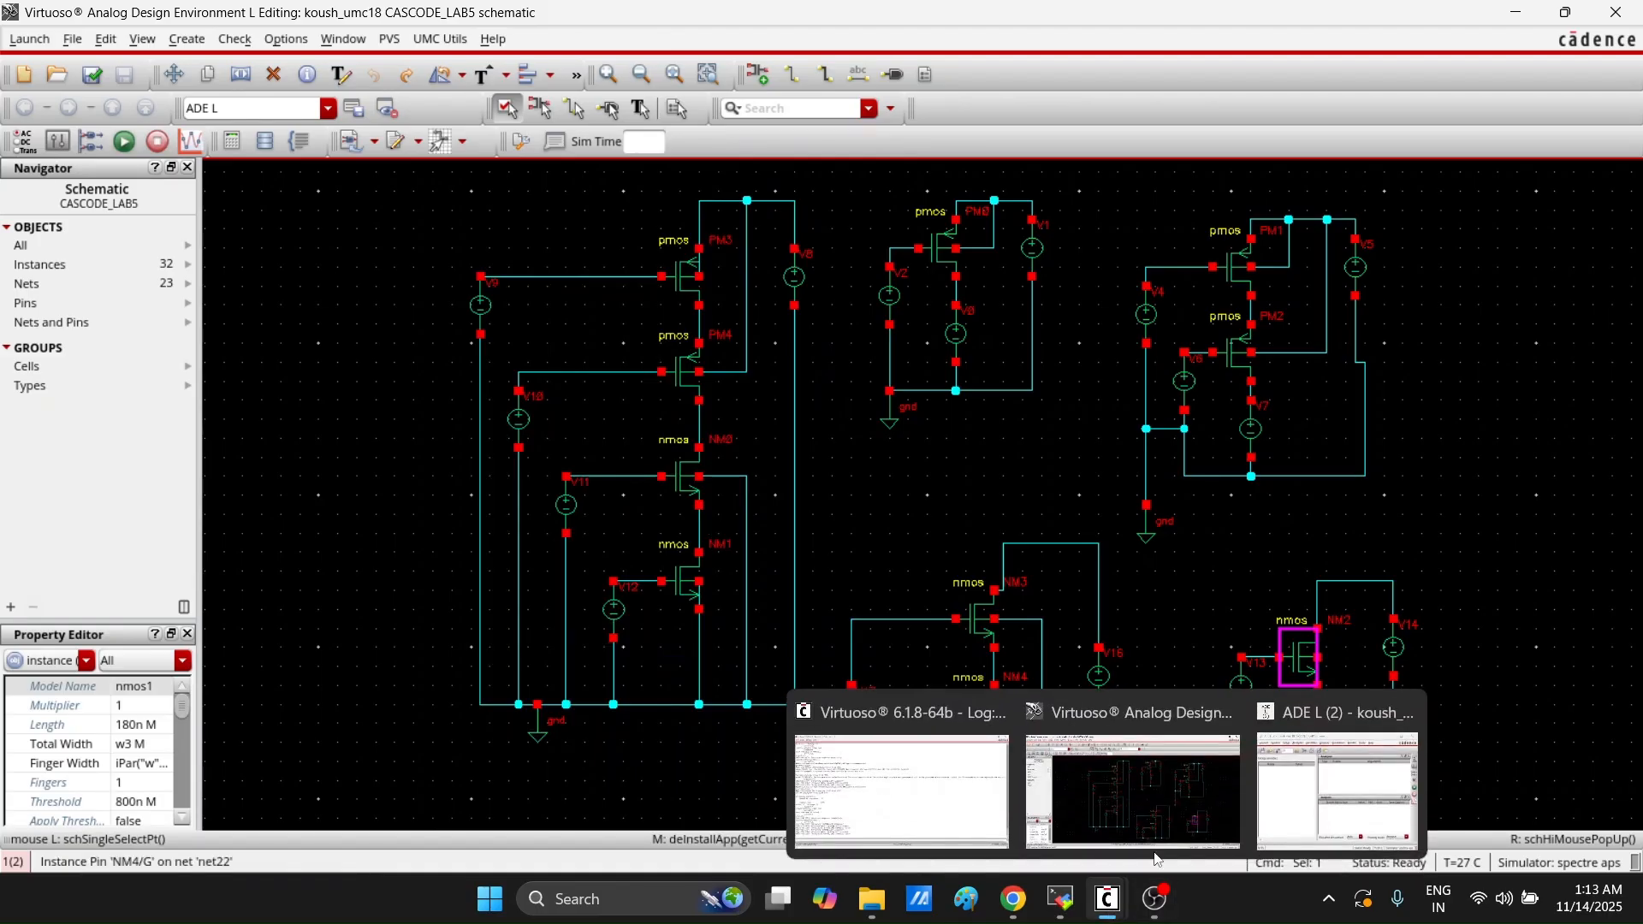
left_click(1299, 780)
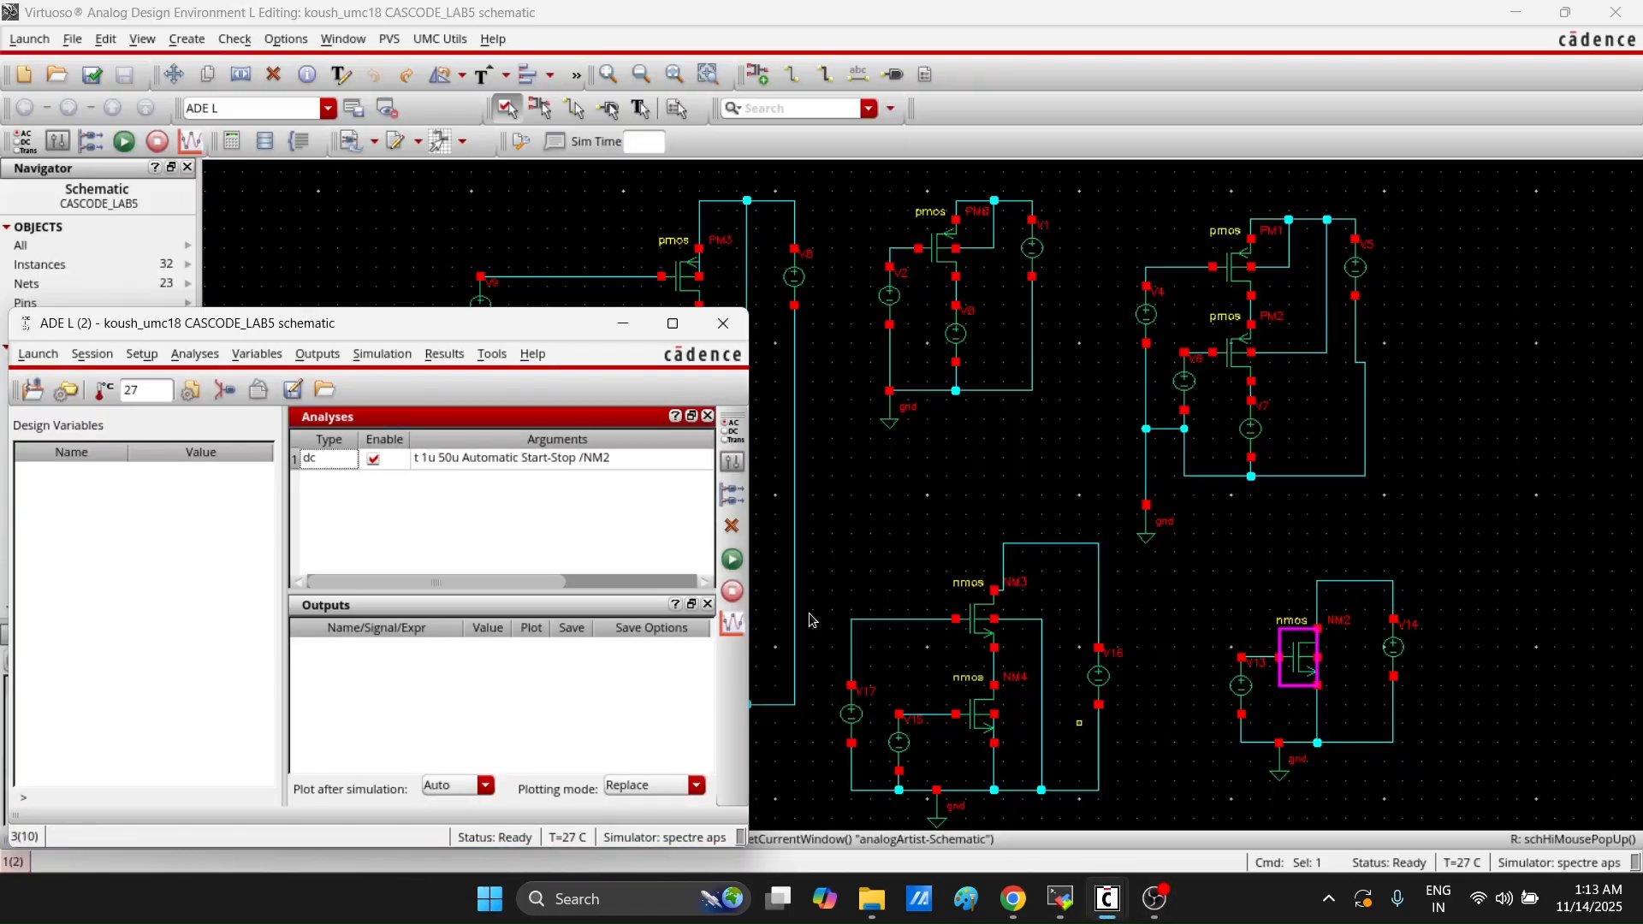
right_click(85, 506)
left_click(139, 520)
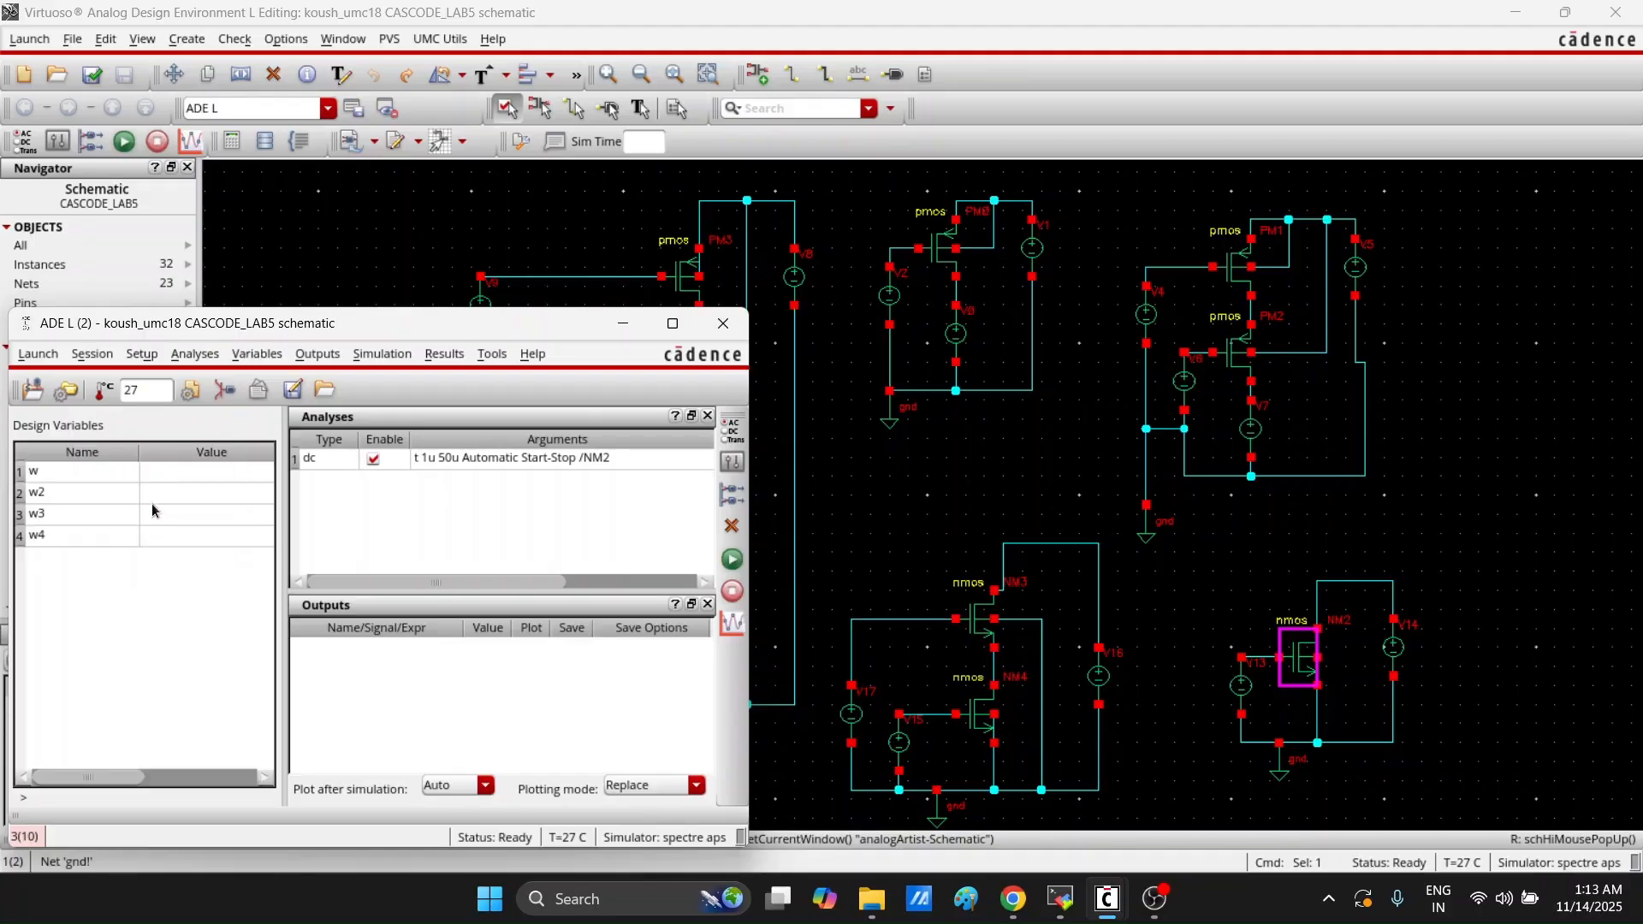
Set each of the design variables w, w2, w3 and w4 to 1u
left_click(176, 476)
left_click(176, 473)
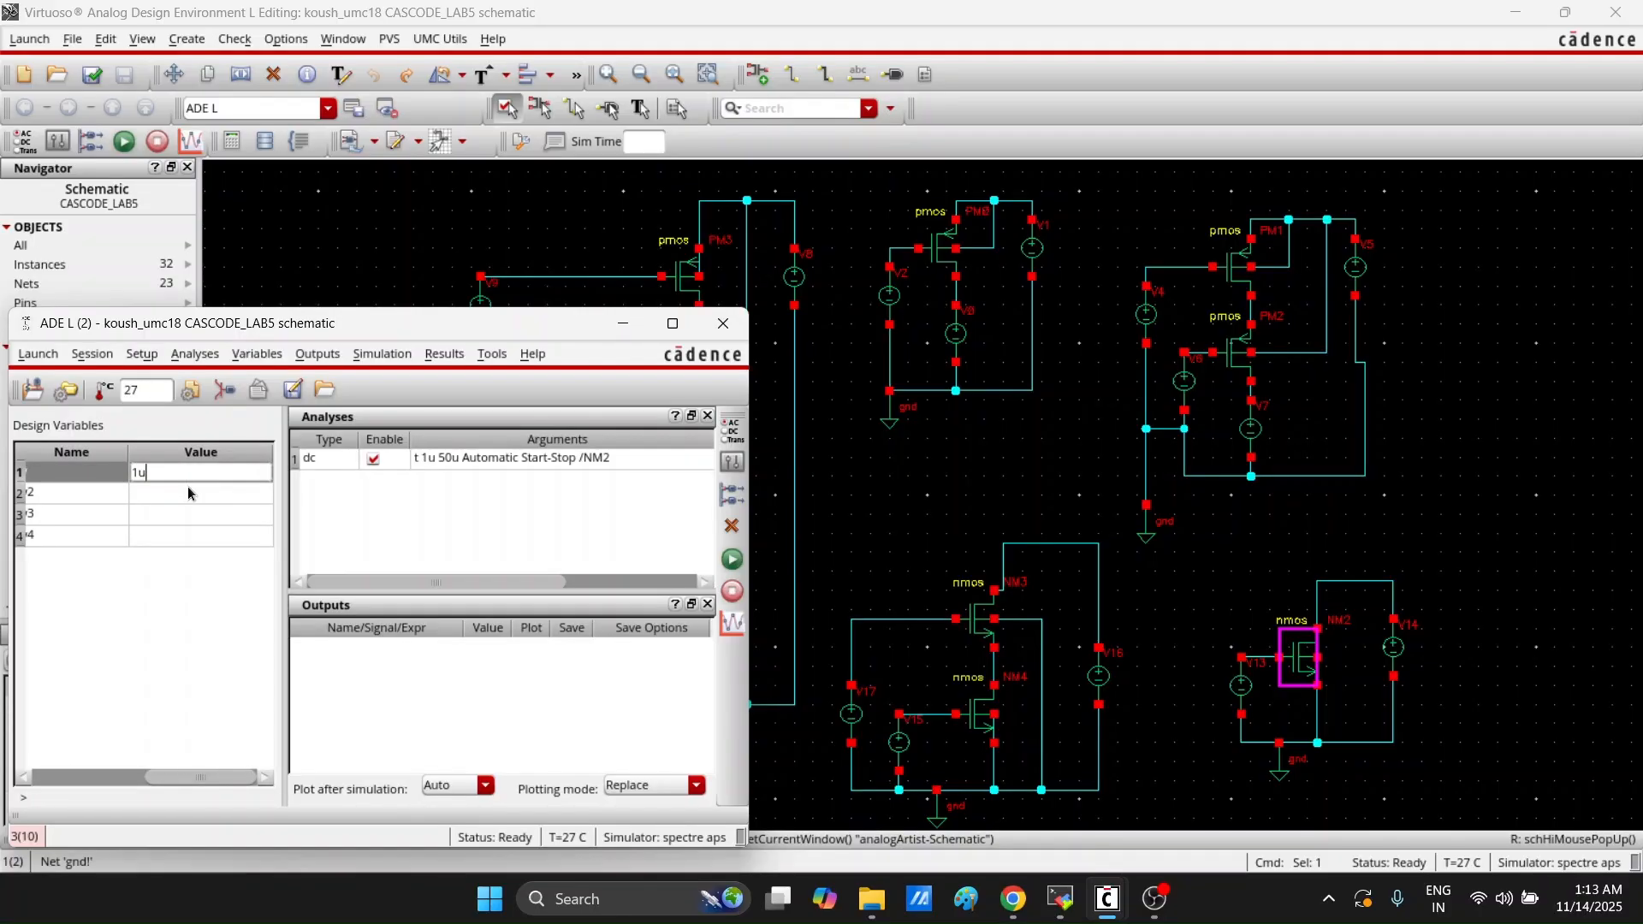
left_click(188, 494)
right_click(187, 494)
left_click(157, 497)
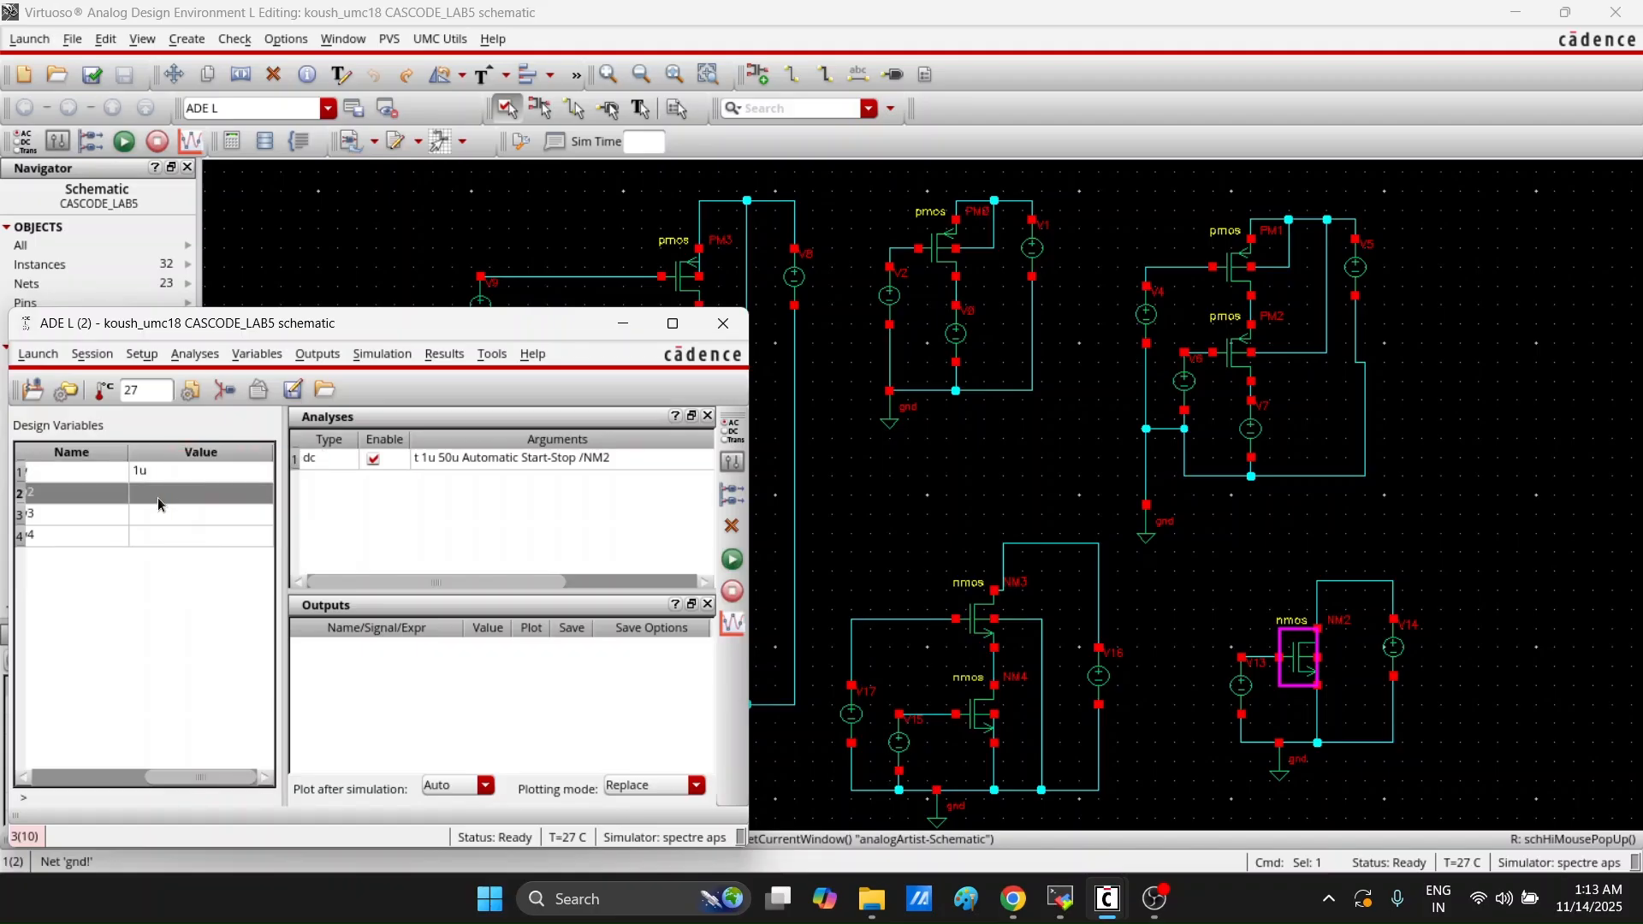
left_click(157, 498)
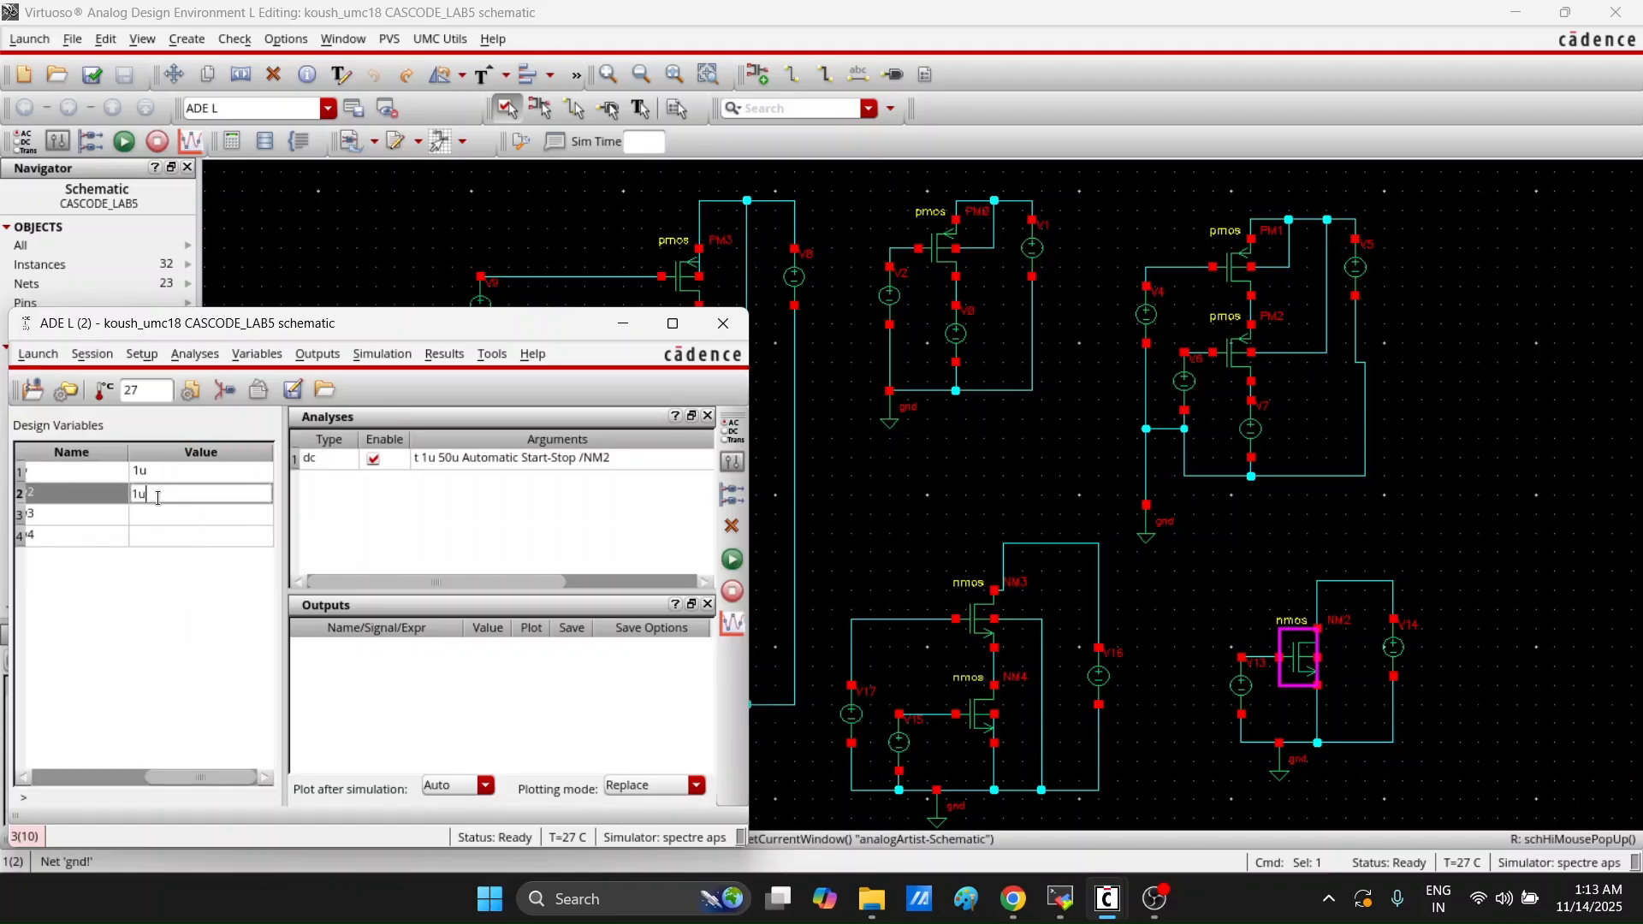
right_click(175, 510)
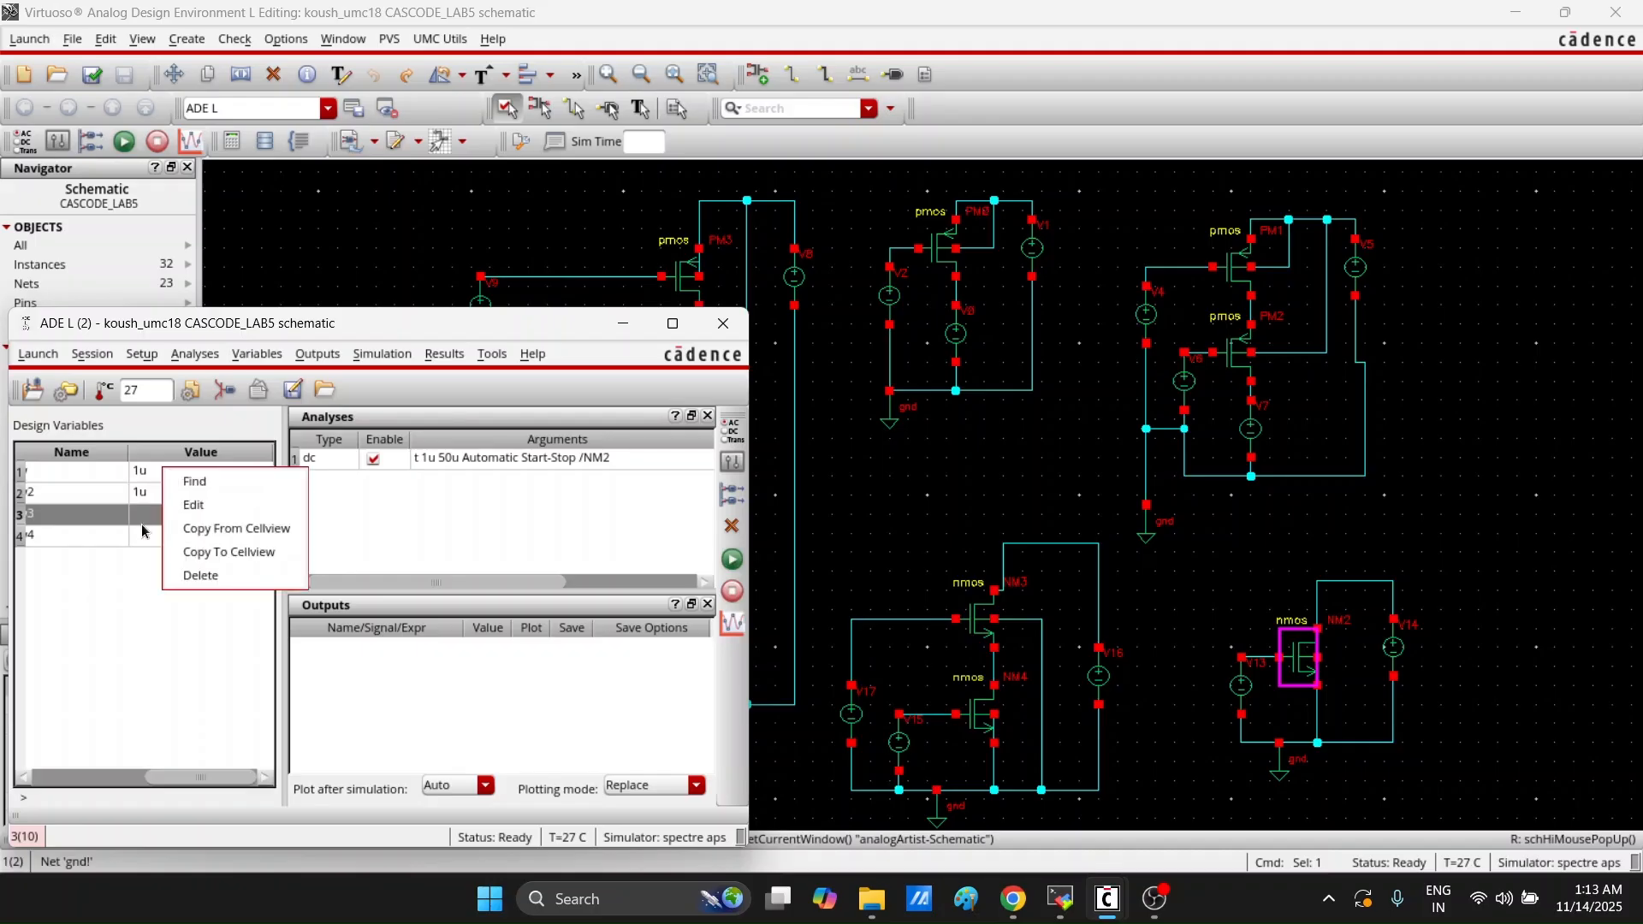
left_click(142, 522)
left_click(144, 521)
type("1u")
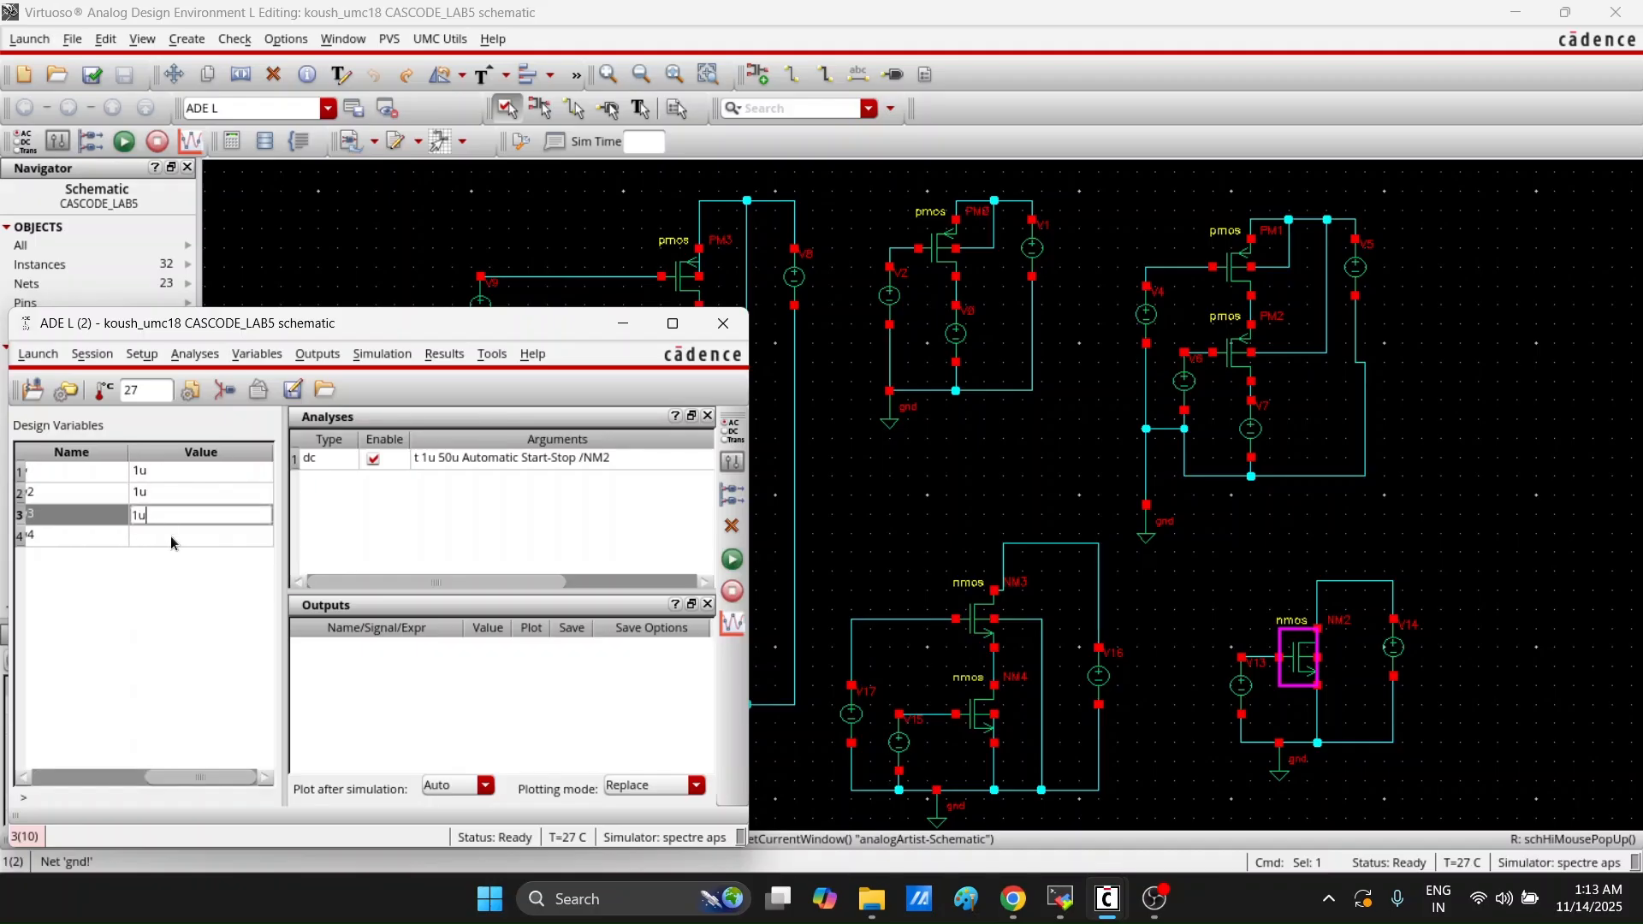
right_click(171, 535)
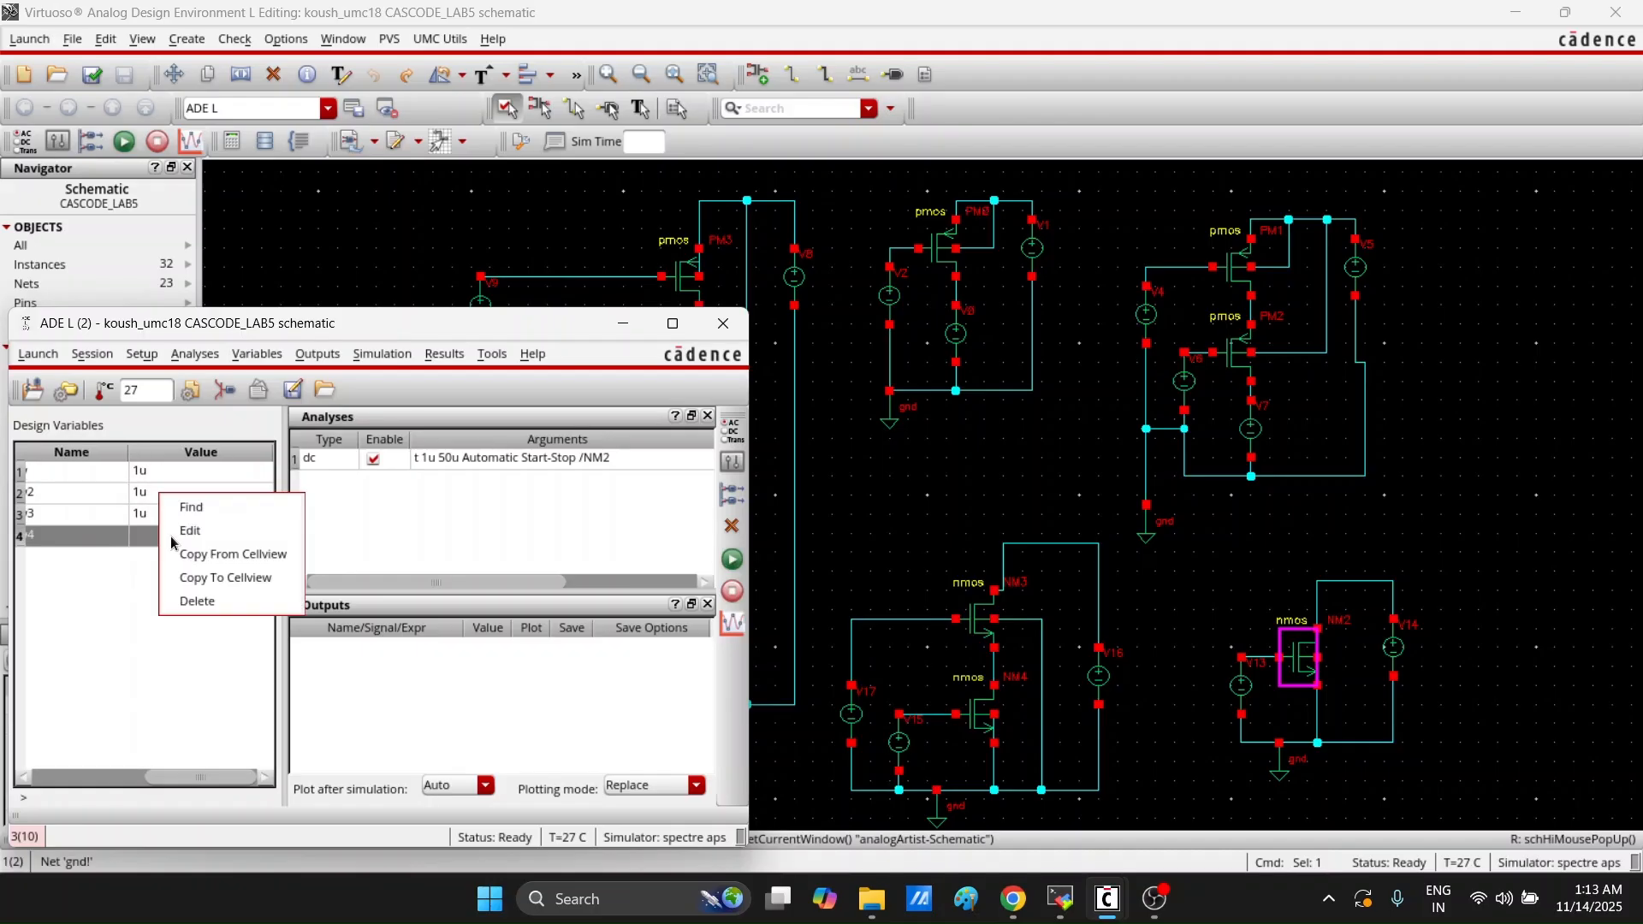
left_click(147, 539)
left_click(147, 539)
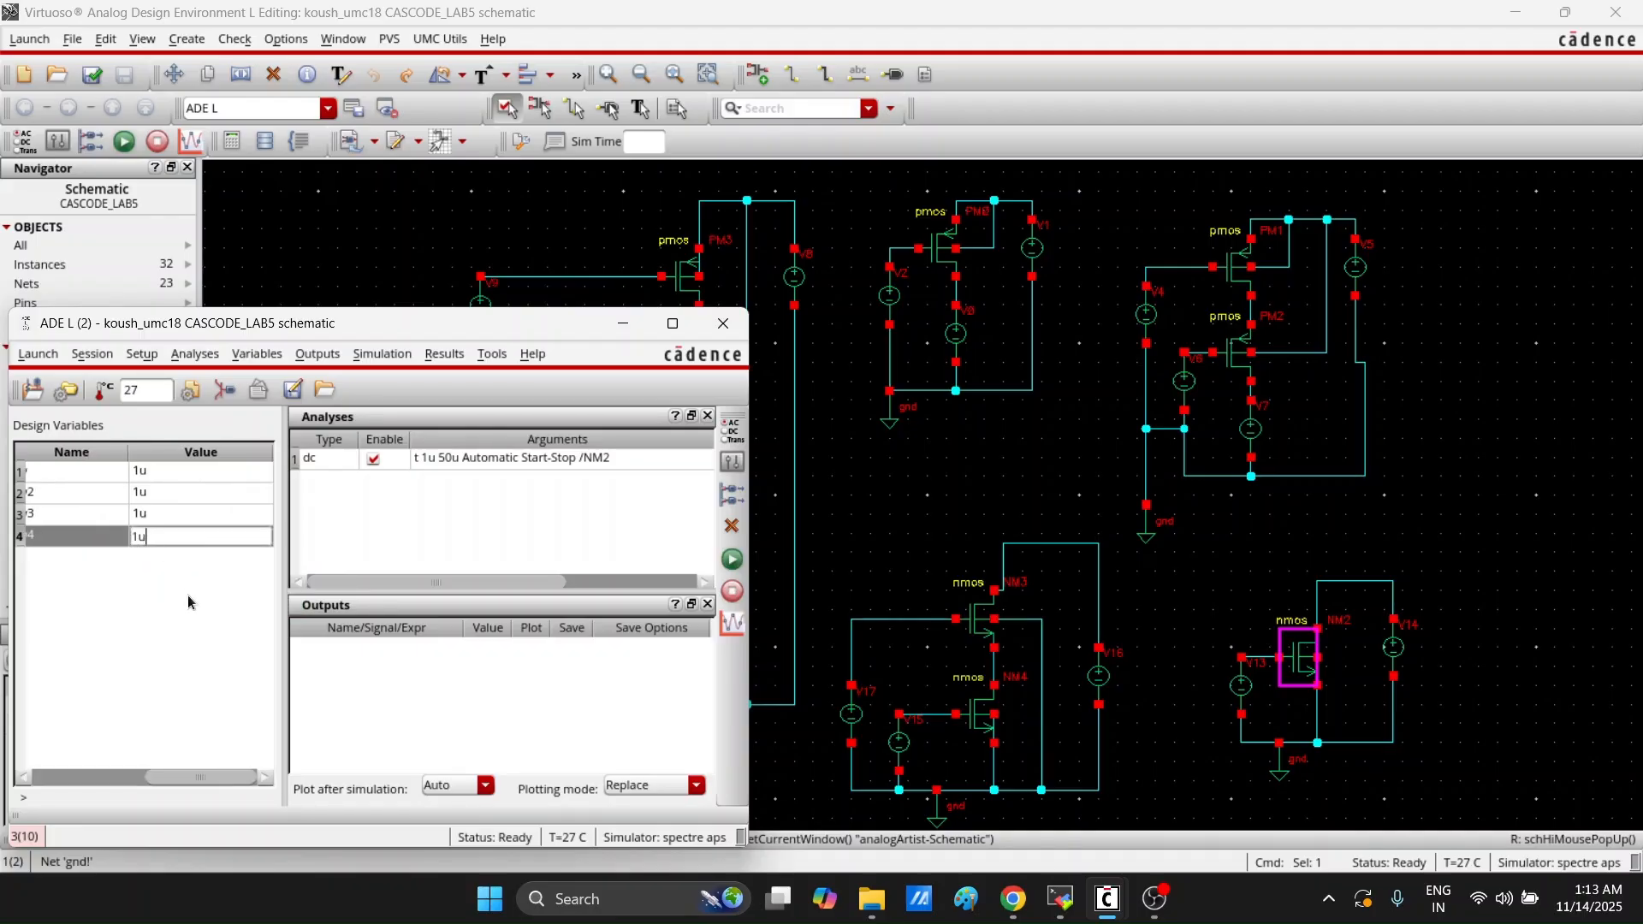
left_click(316, 553)
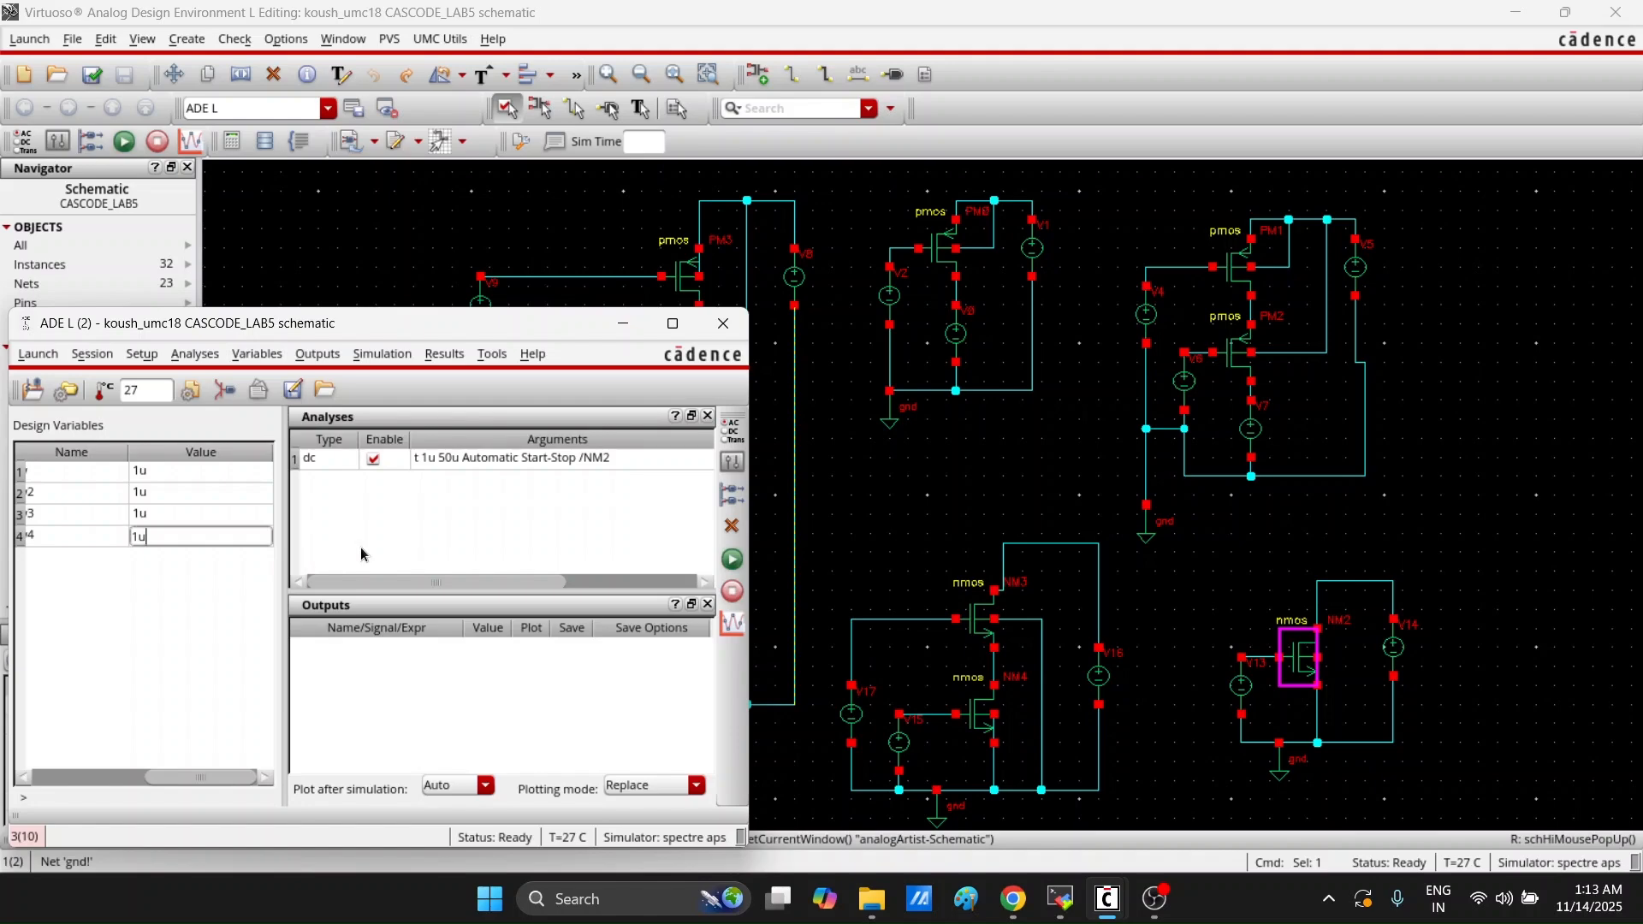
Add the drain terminal of NM2 as a plotted output by picking it from the schematic
right_click(429, 680)
left_click(462, 673)
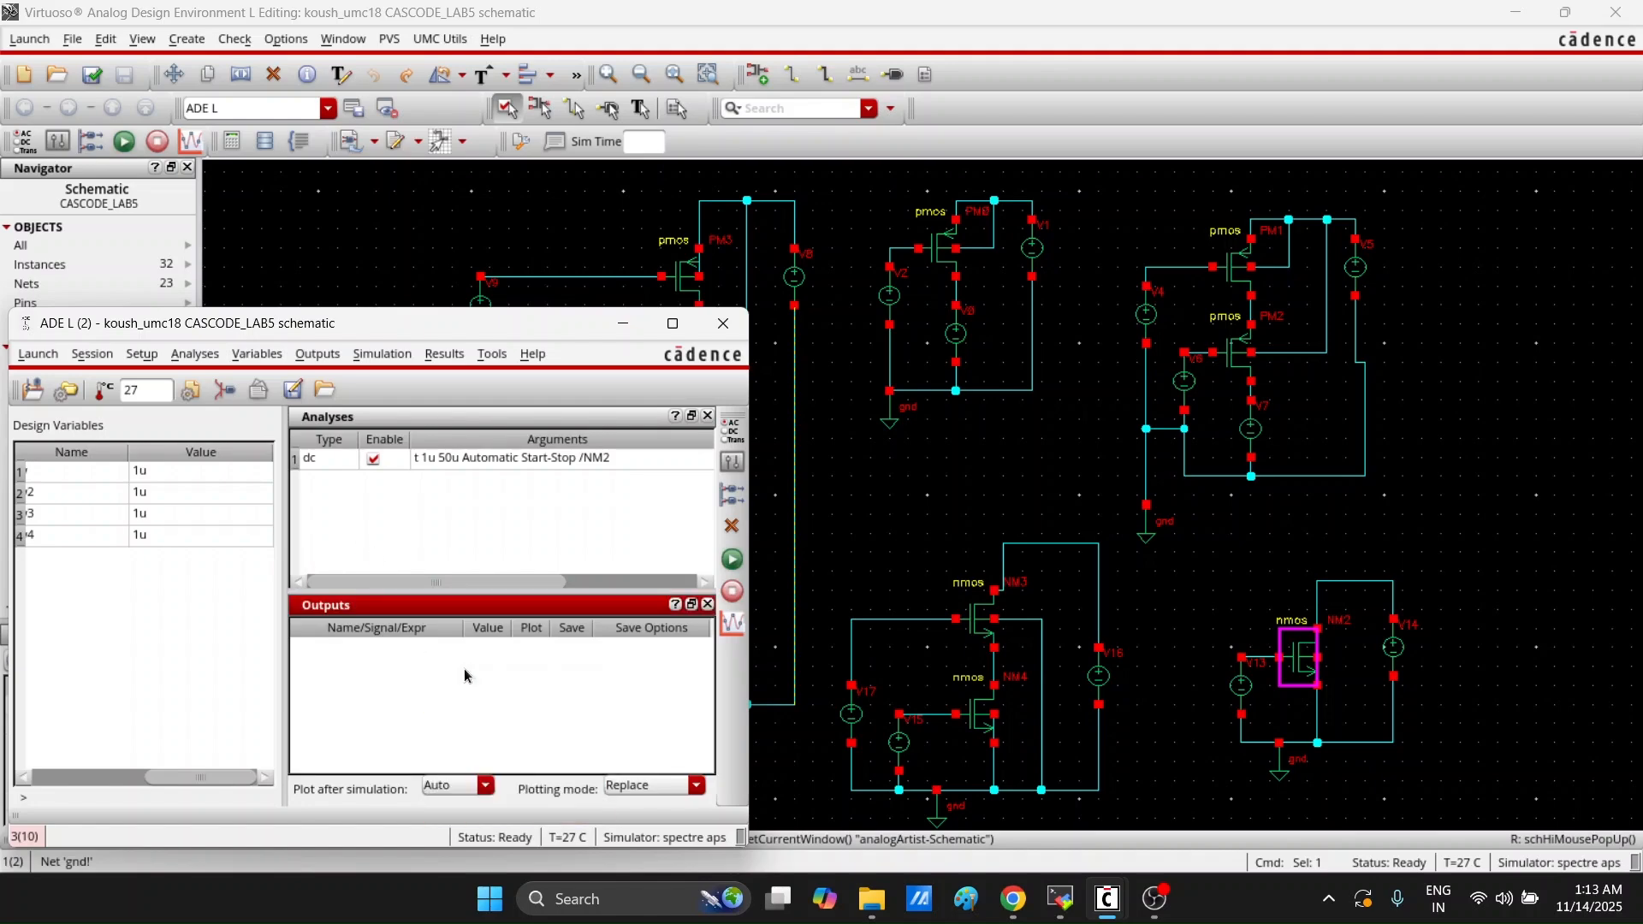
left_click(853, 247)
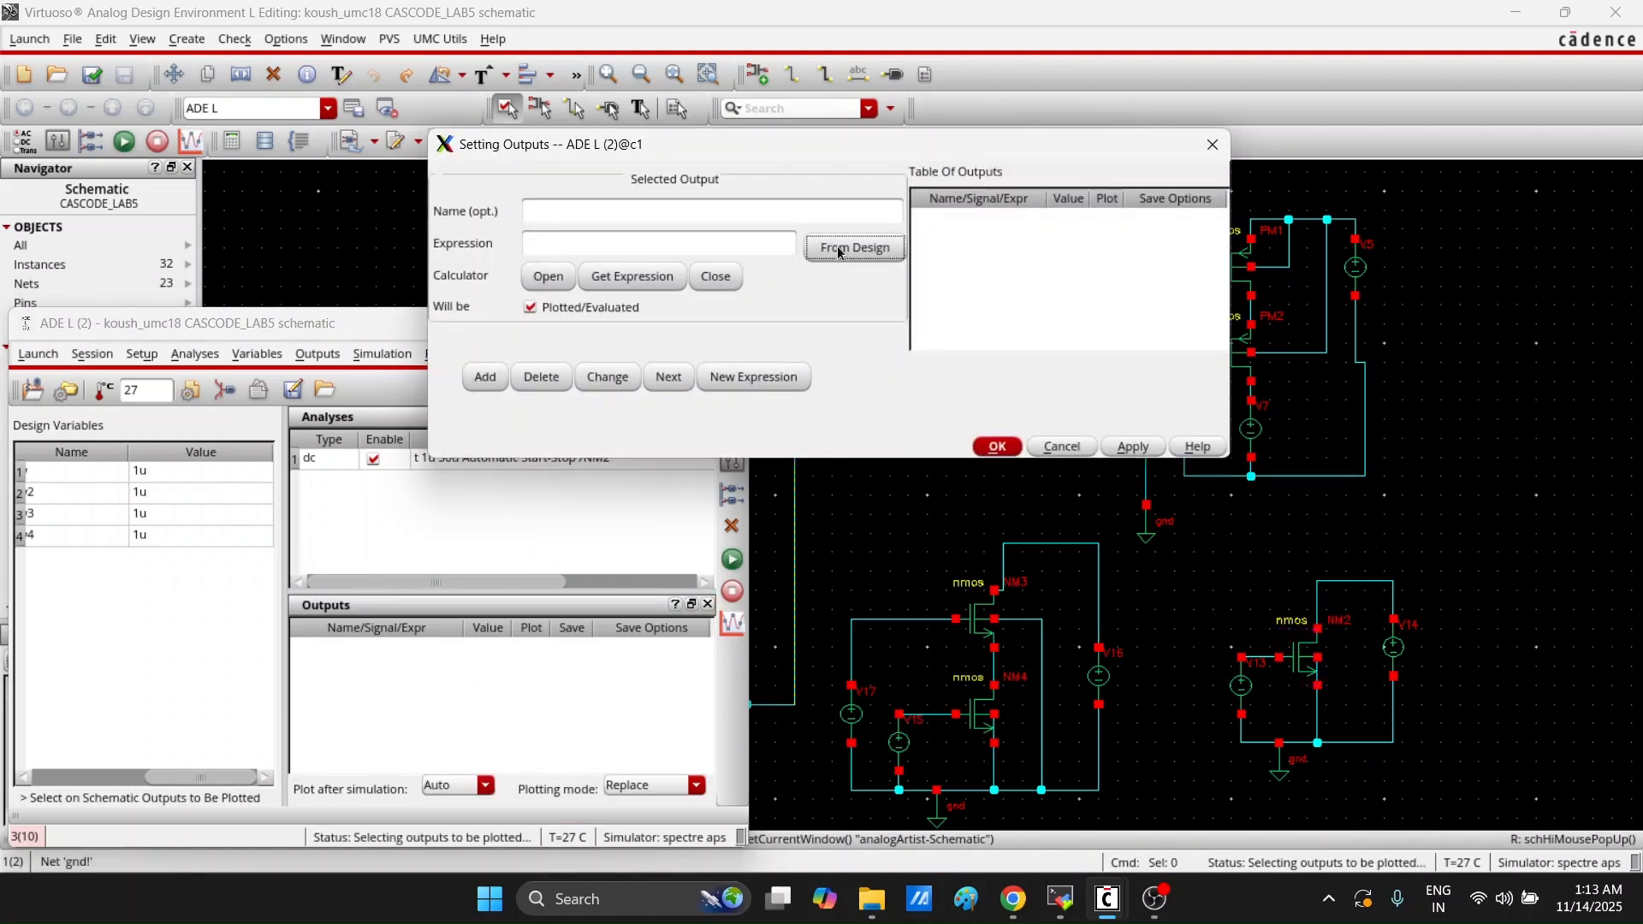
left_click(1317, 629)
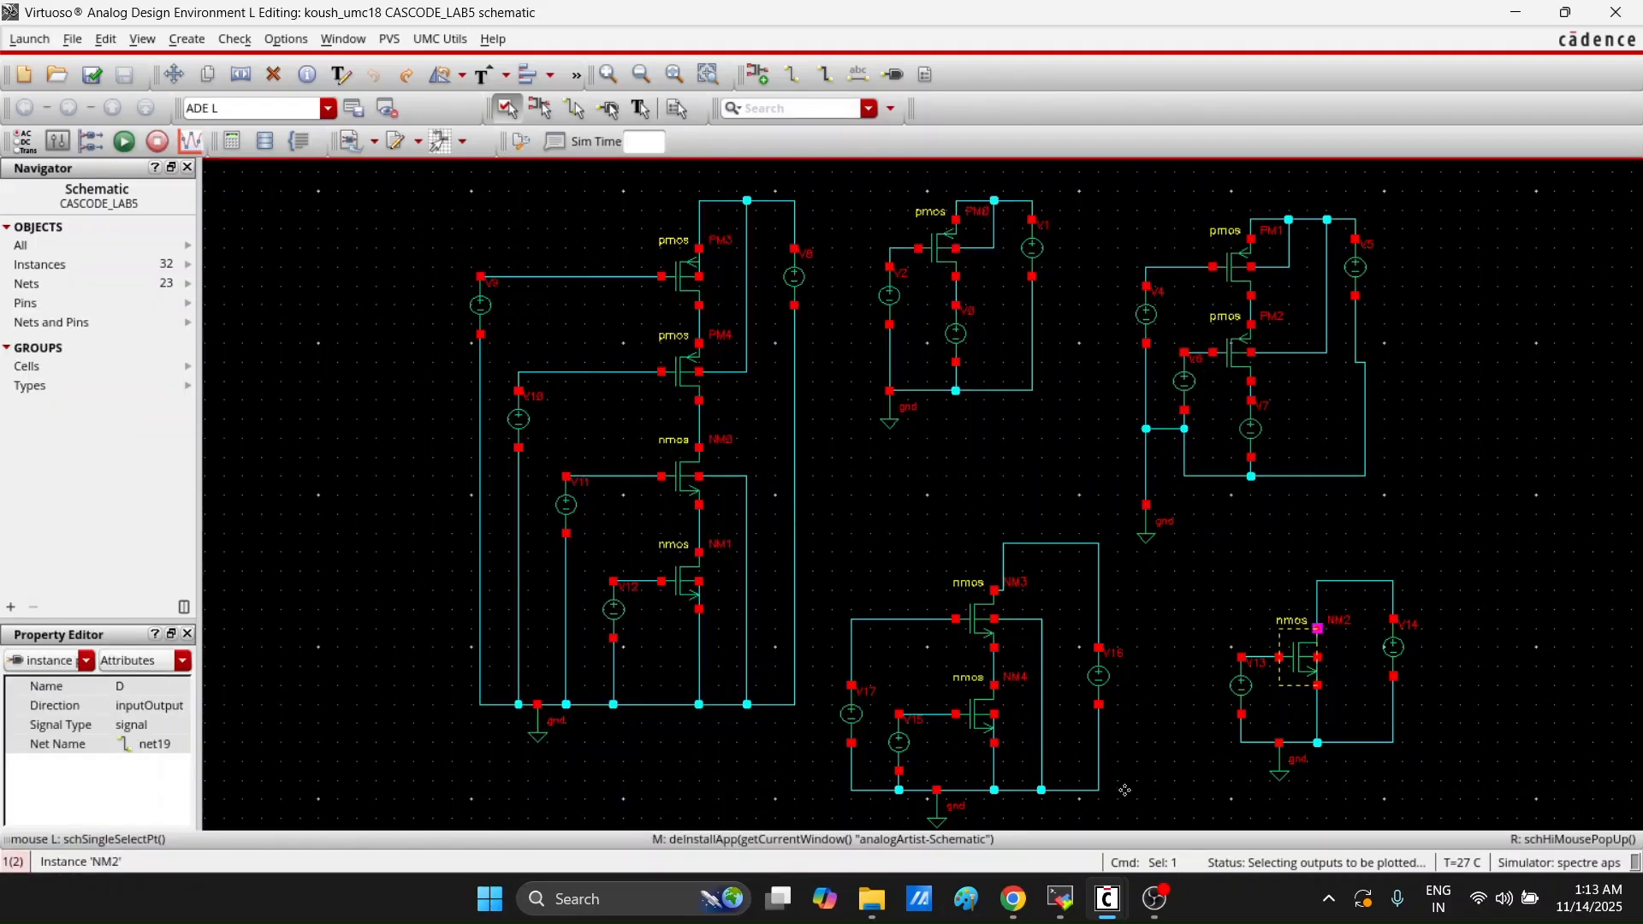
Netlist and run the DC simulation, view the NM2 drain current plotted against w, and return to the schematic
mouse_move(1127, 899)
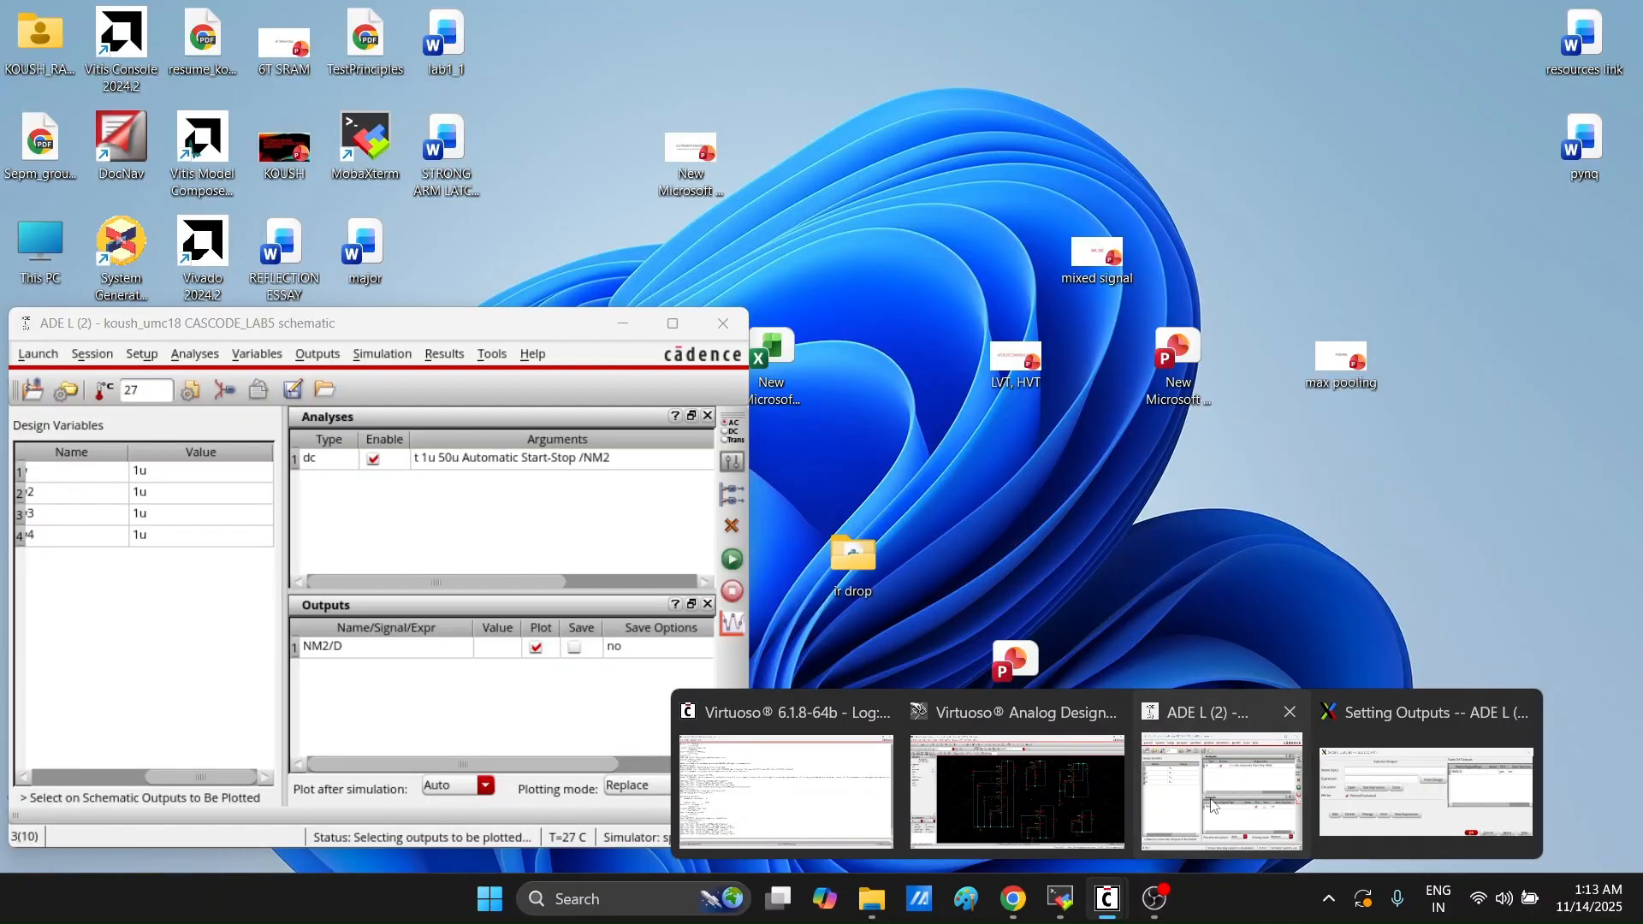
left_click(1209, 802)
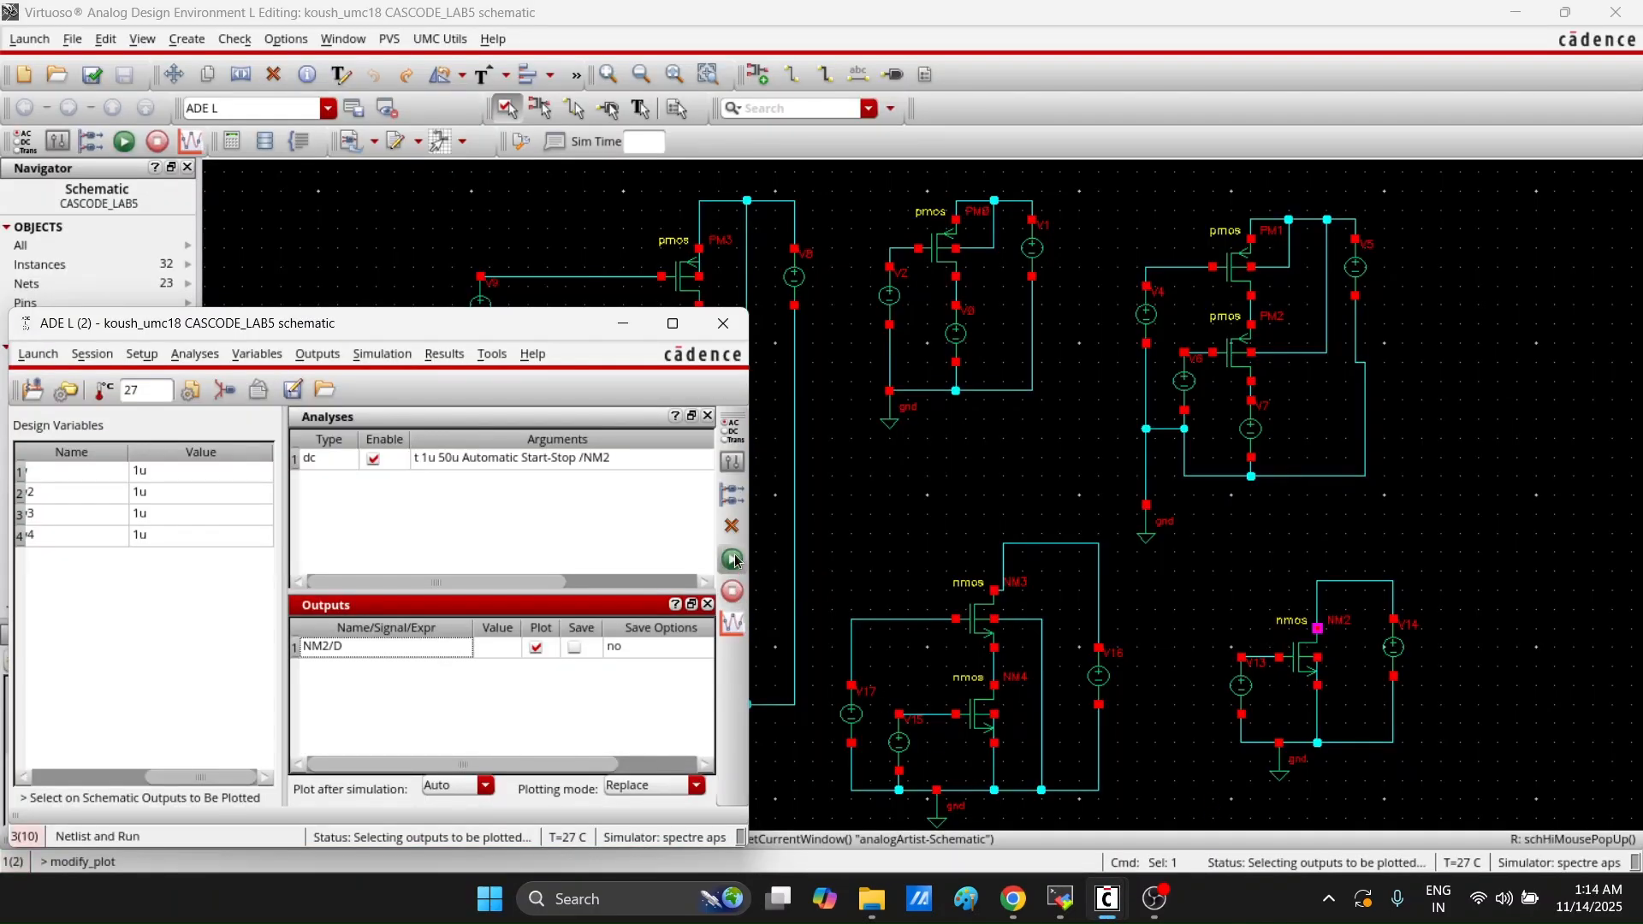
left_click(734, 559)
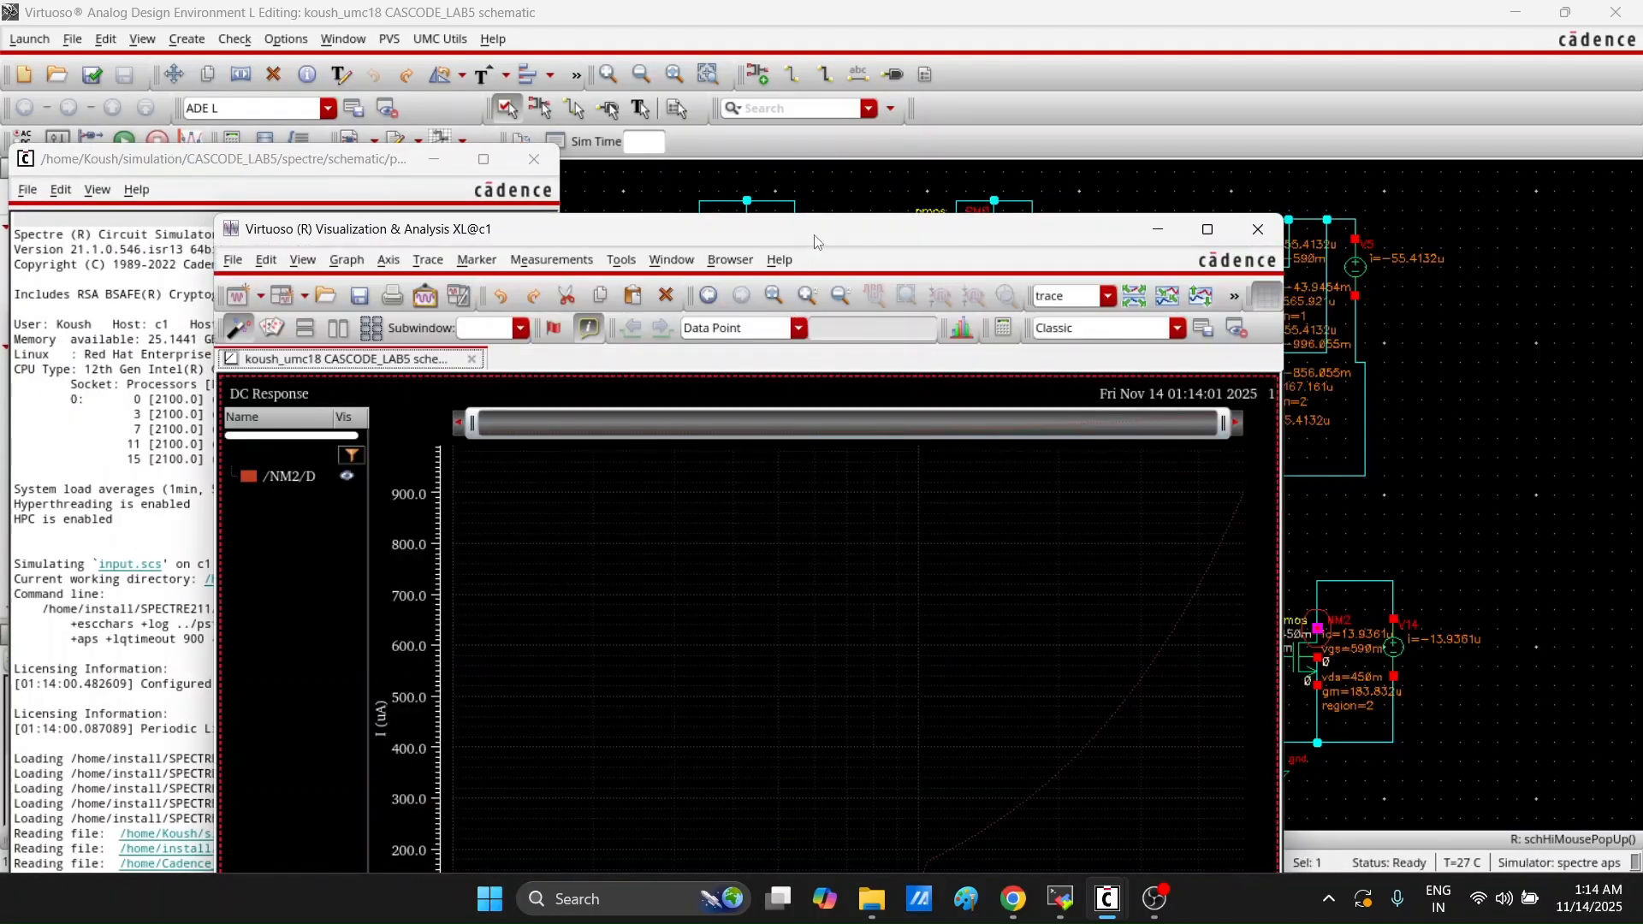
left_click_drag(818, 238, 818, 39)
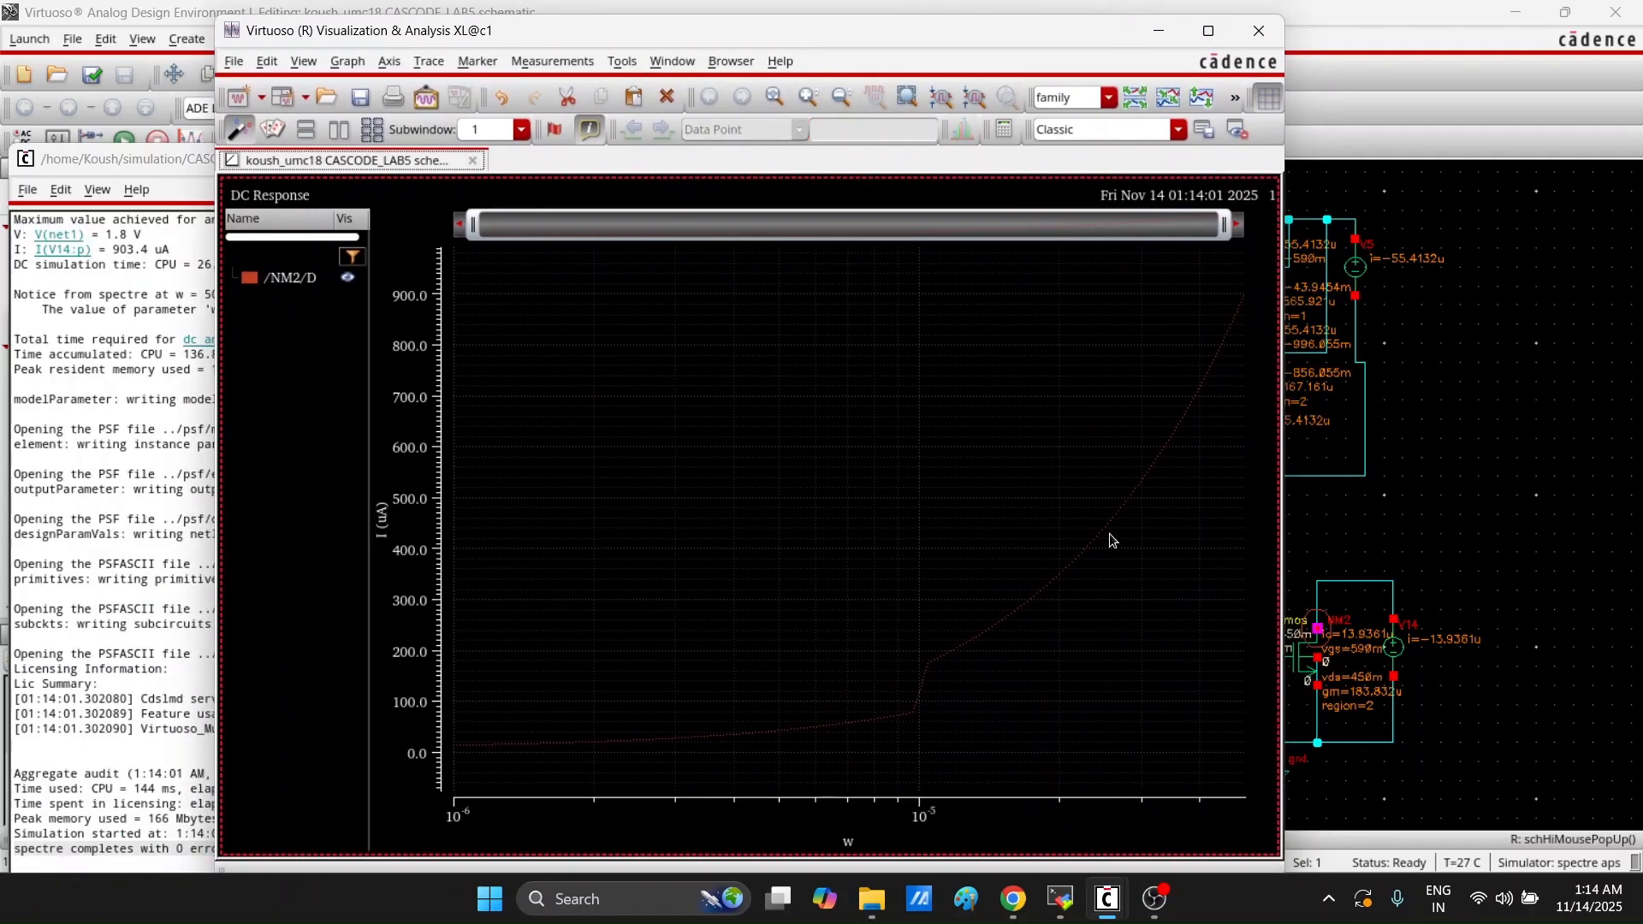
mouse_move(1109, 533)
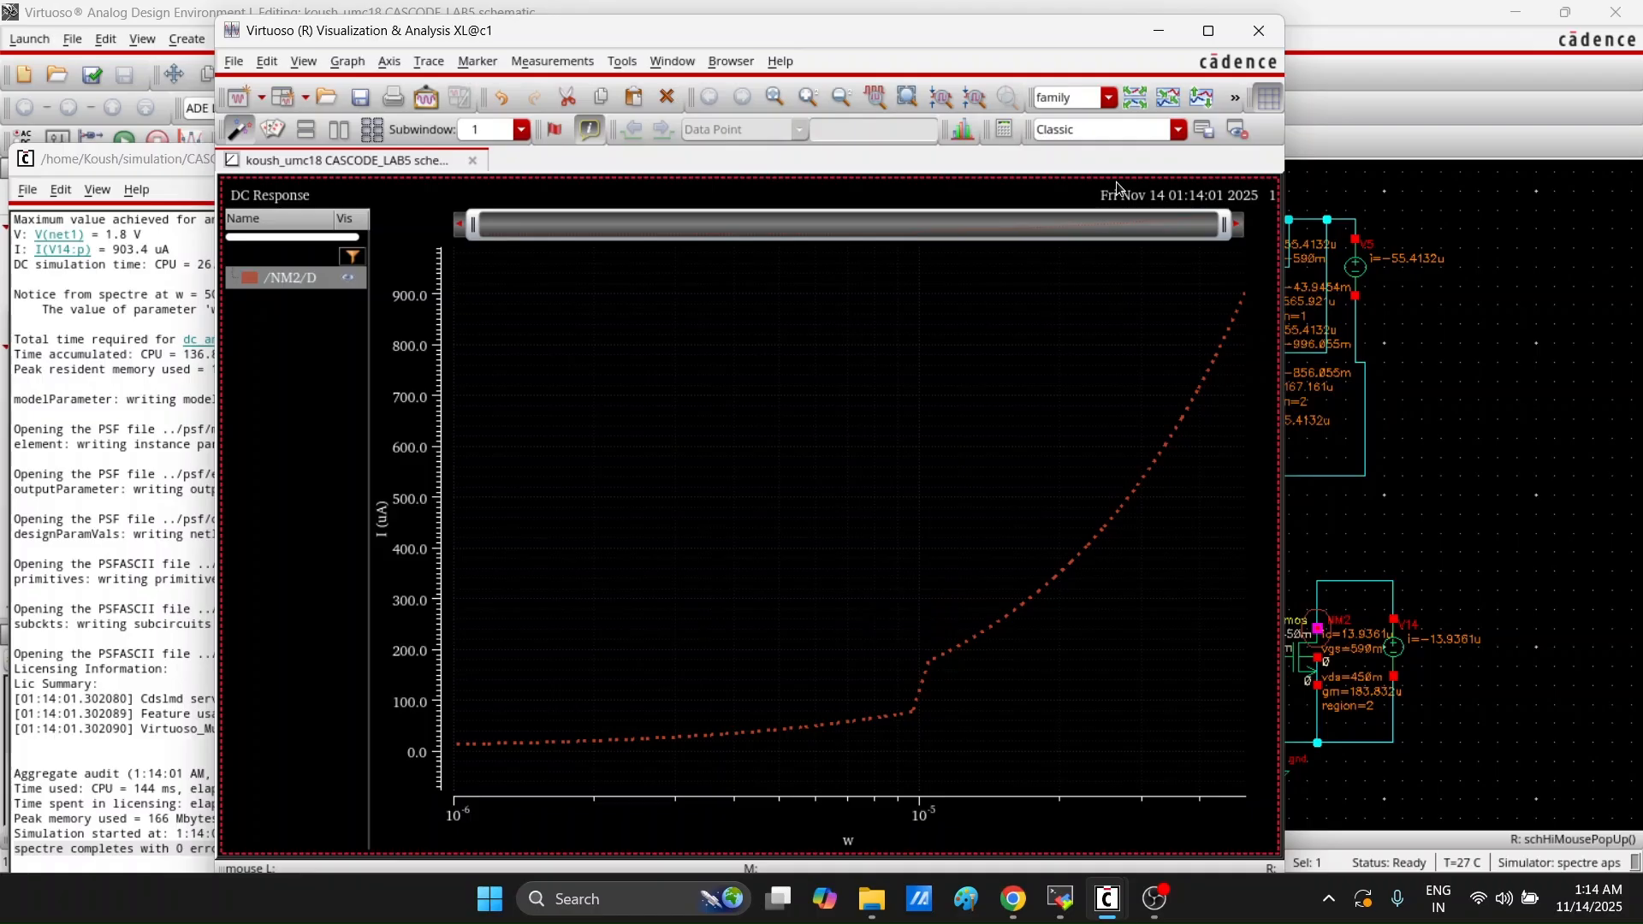
left_click(1160, 30)
left_click(625, 324)
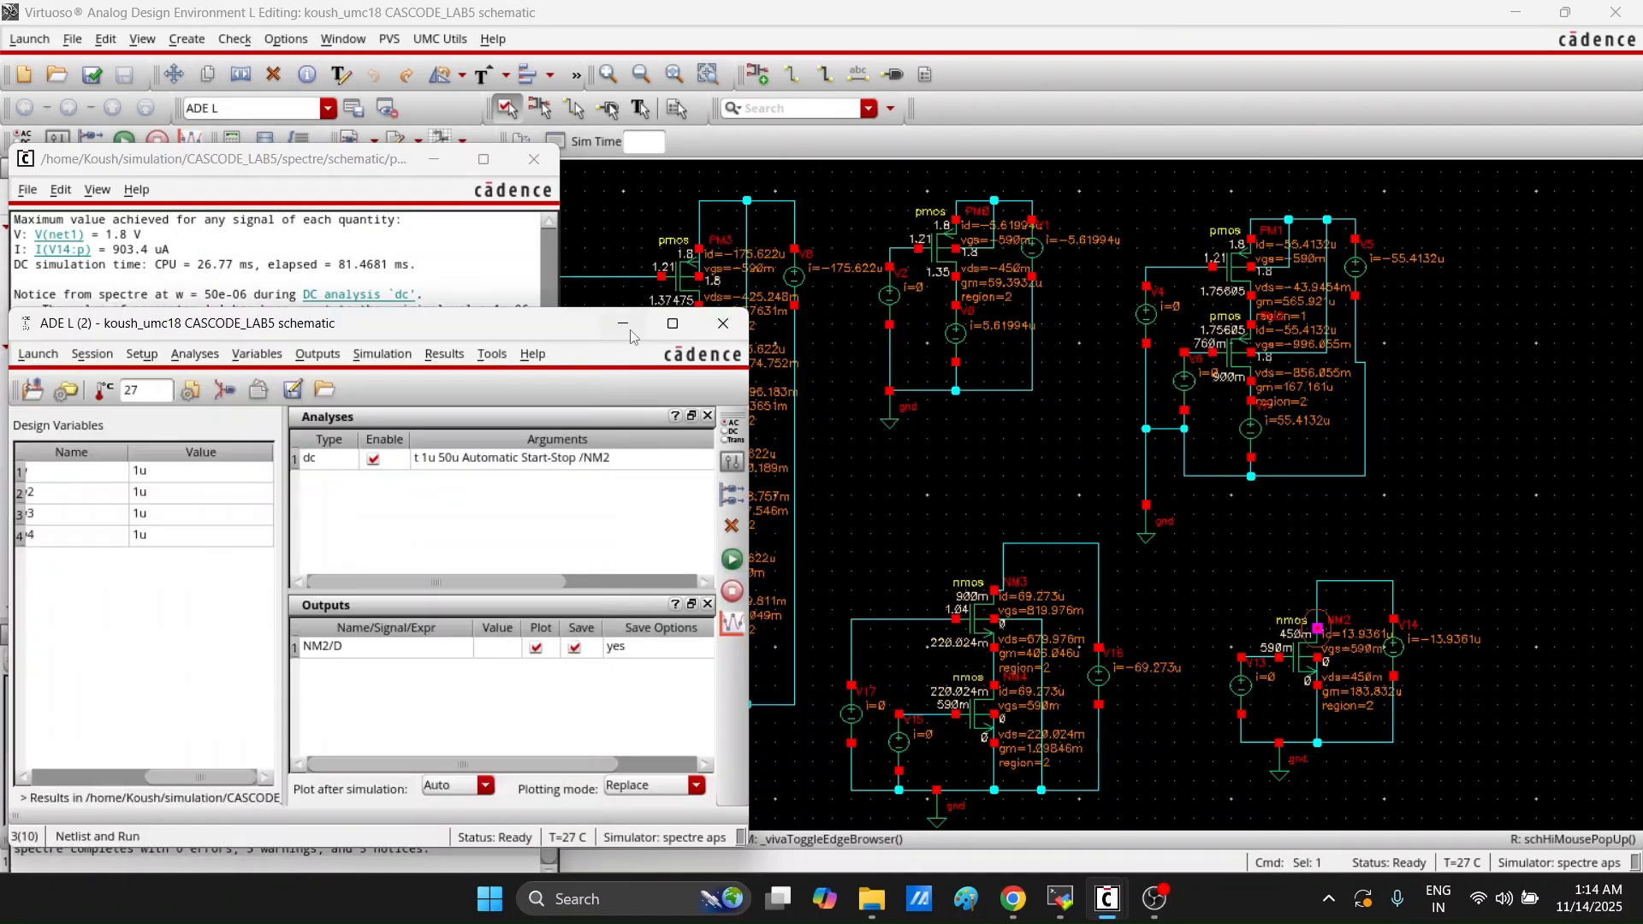
Select transistor NM1 at the foot of the cascode stack and check its width properties
left_click(679, 593)
left_click(679, 592)
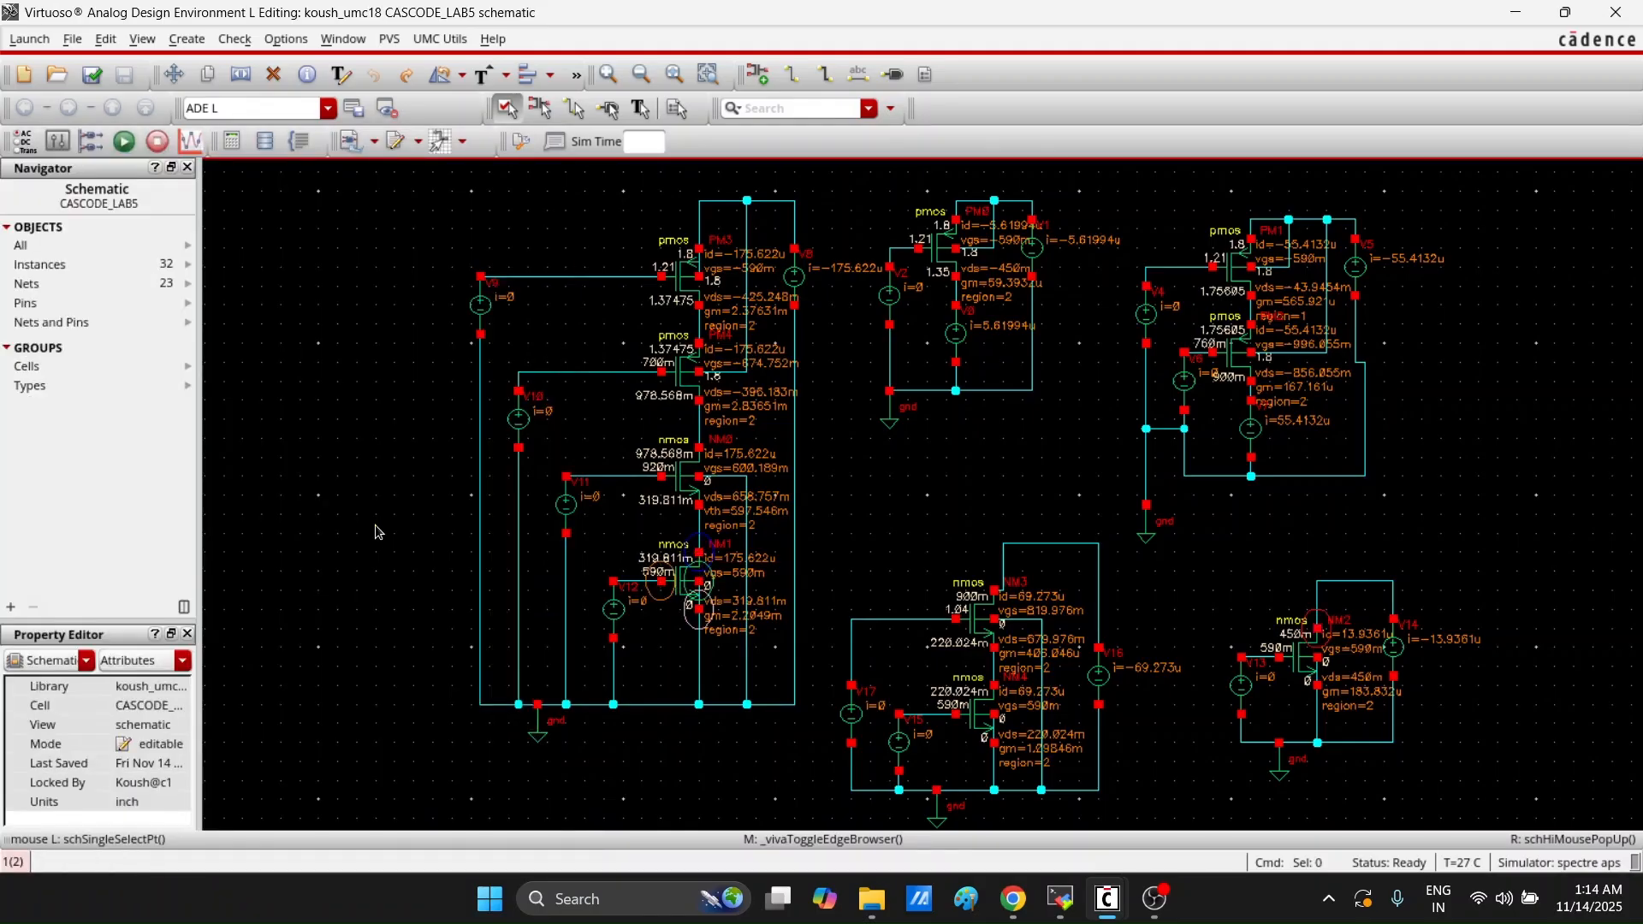
left_click(691, 589)
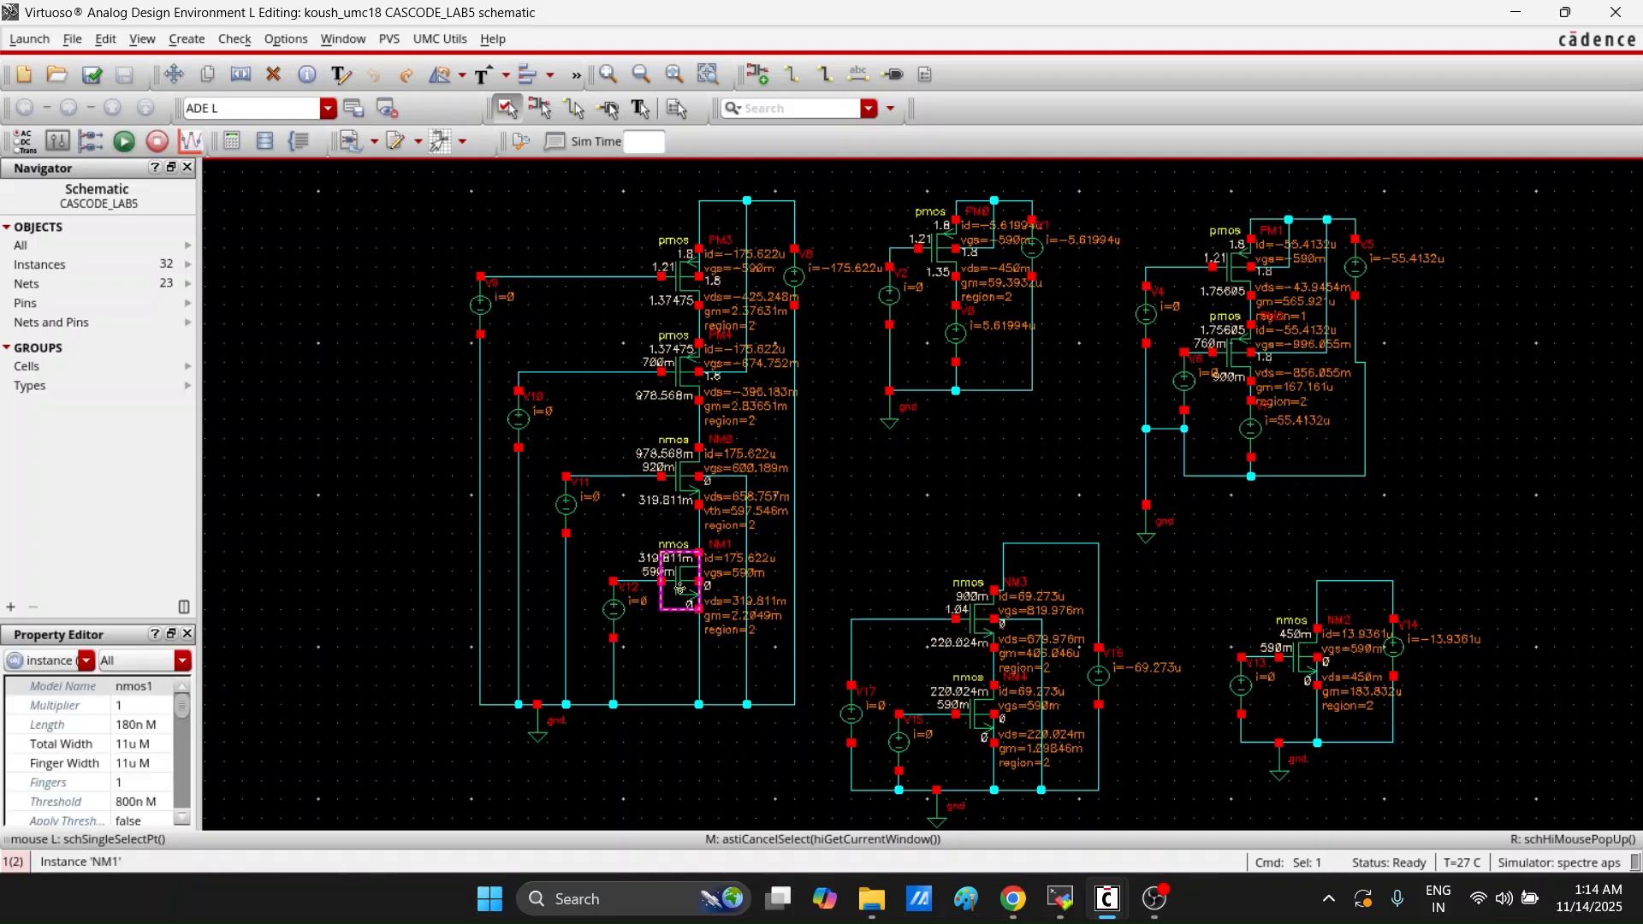
left_click(242, 747)
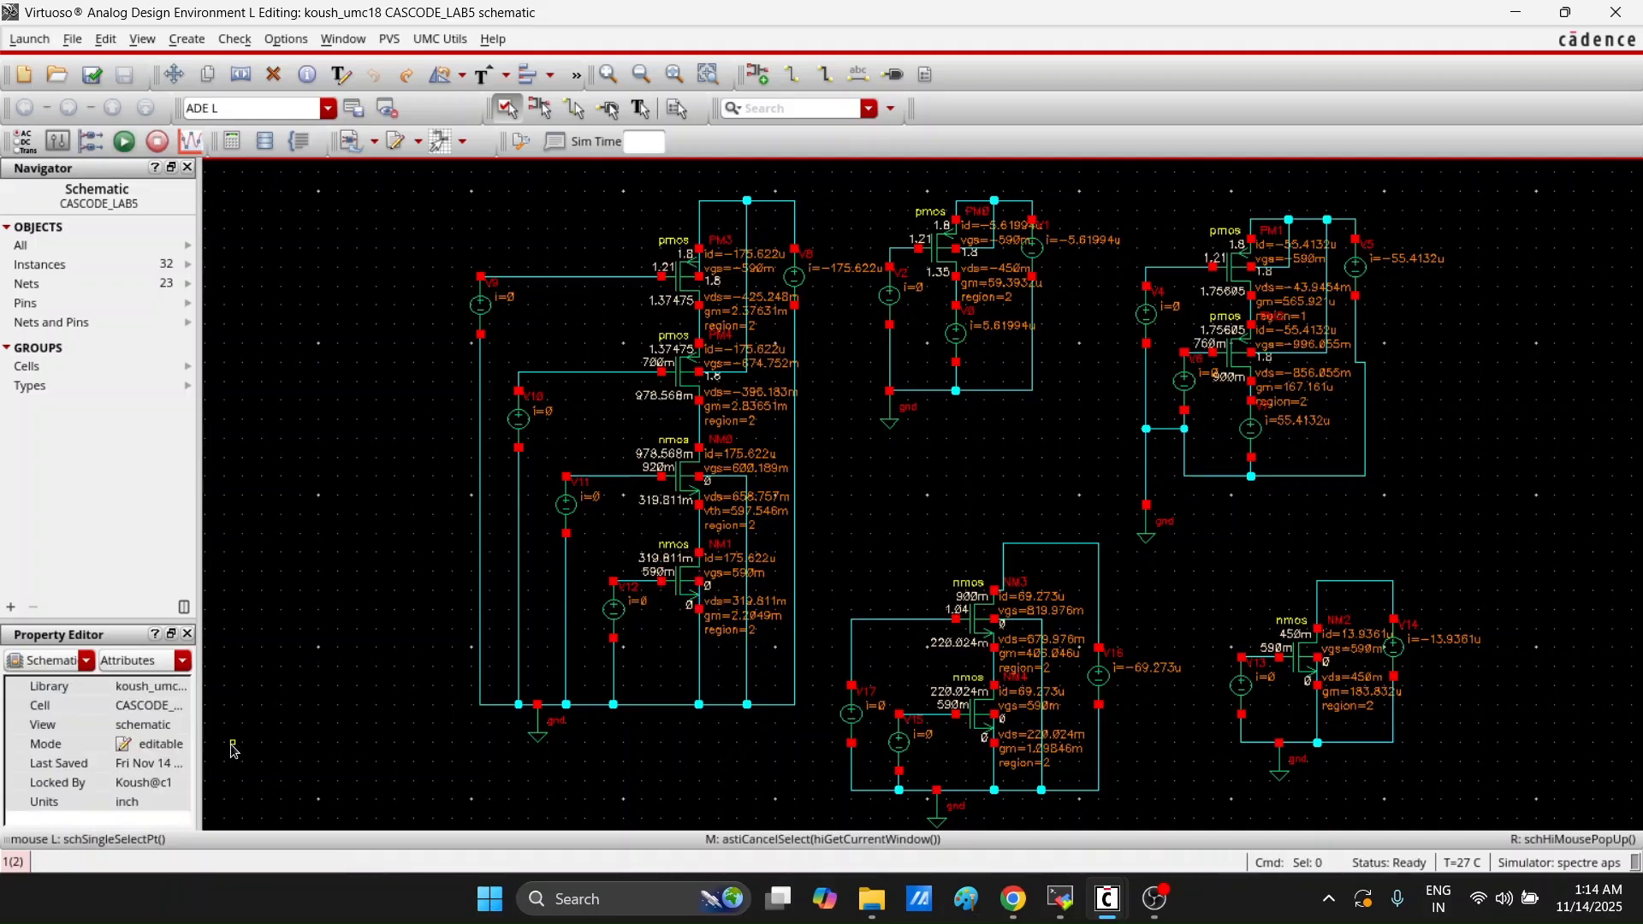
left_click(693, 602)
left_click(693, 590)
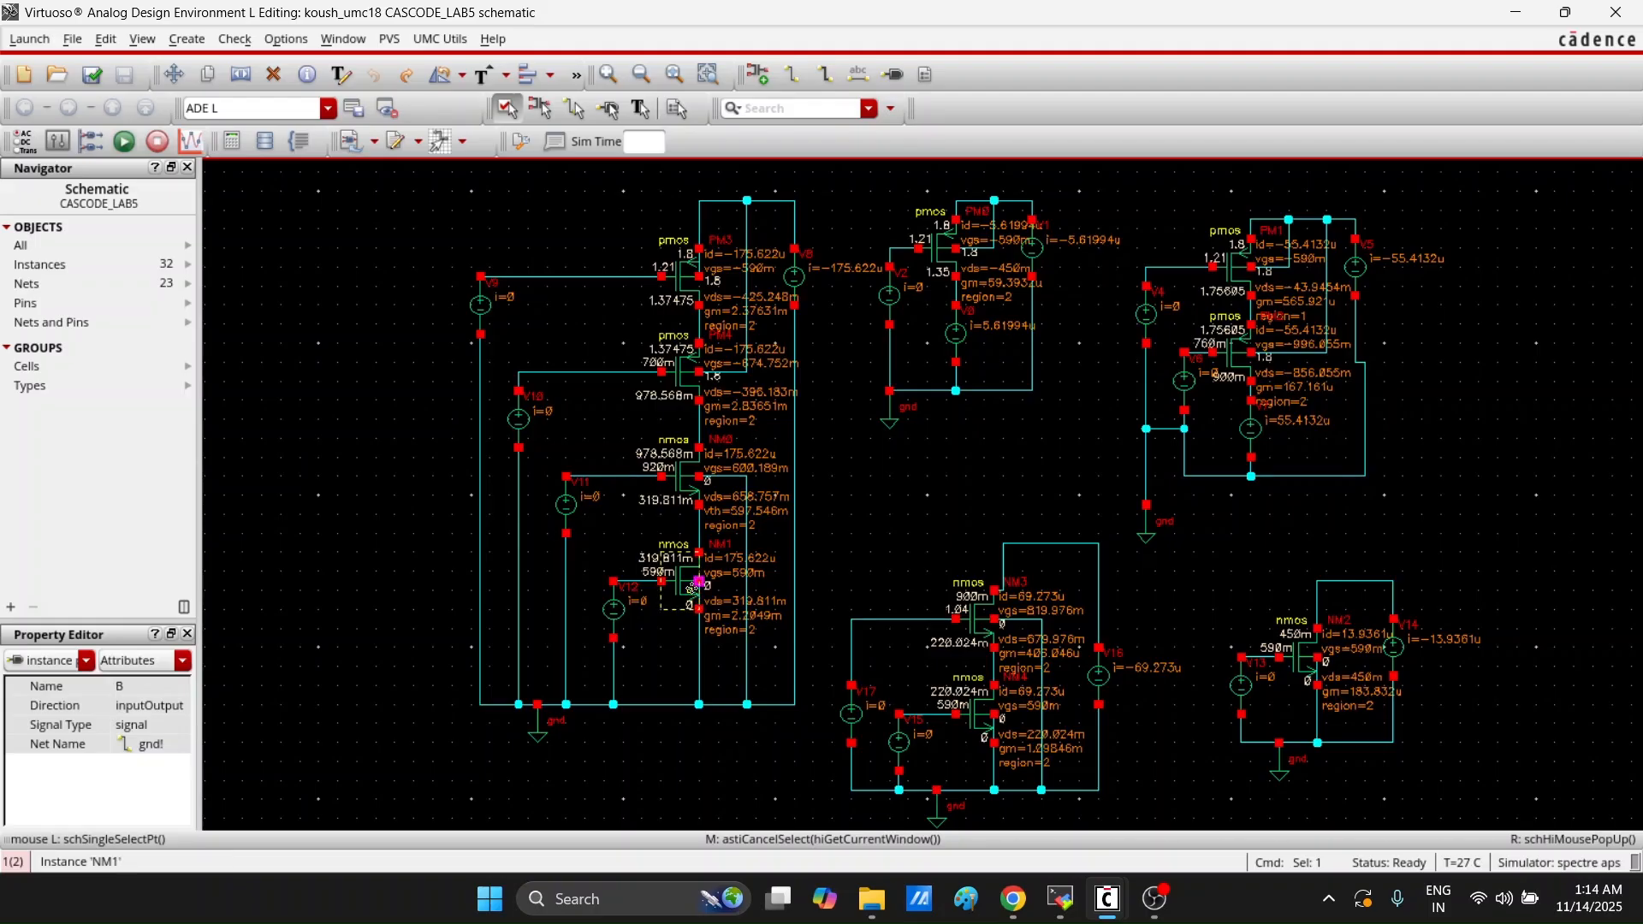
left_click(690, 592)
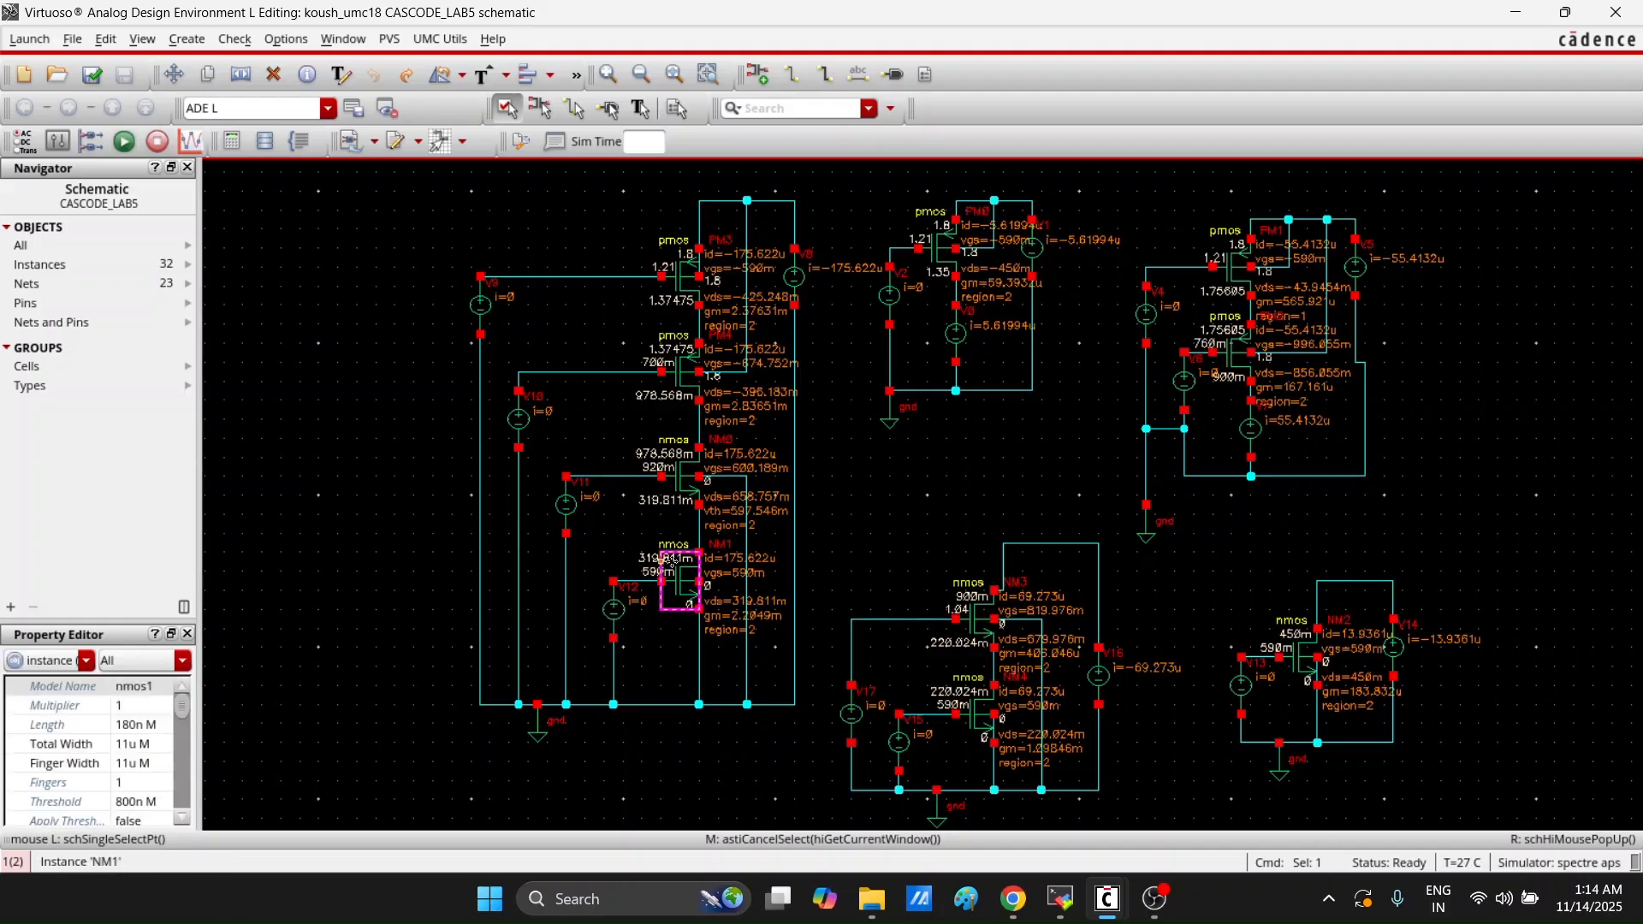
Check the widths of NM0 and the lower transistor in the two-NMOS stack, and the DC voltages of sources V16, V15 and V17
left_click(681, 476)
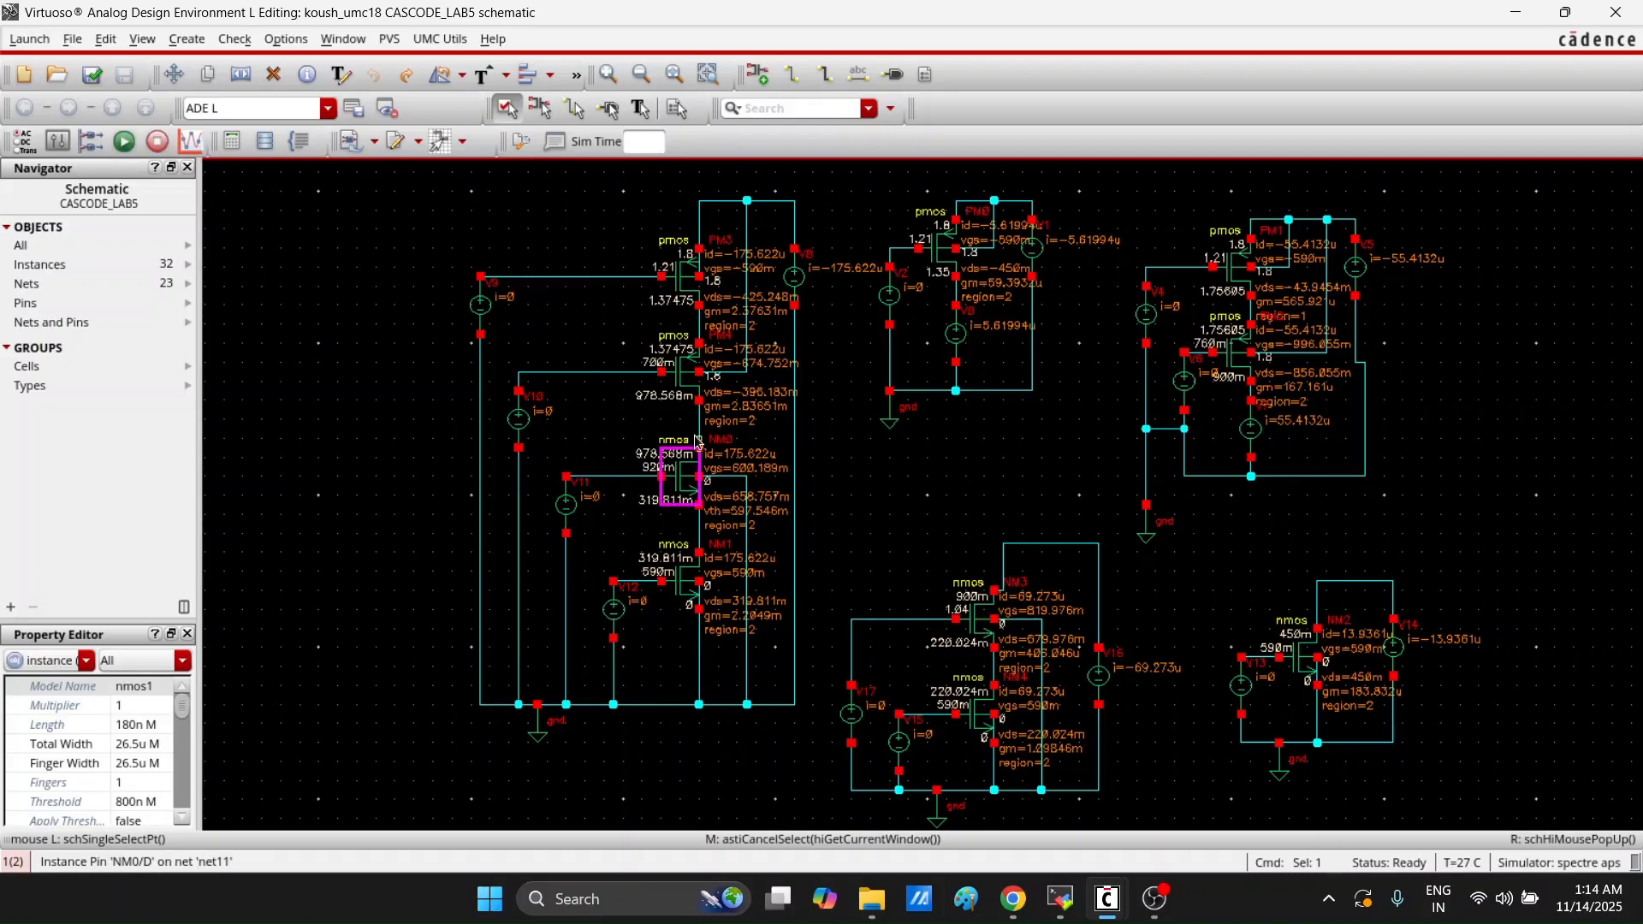
left_click(978, 725)
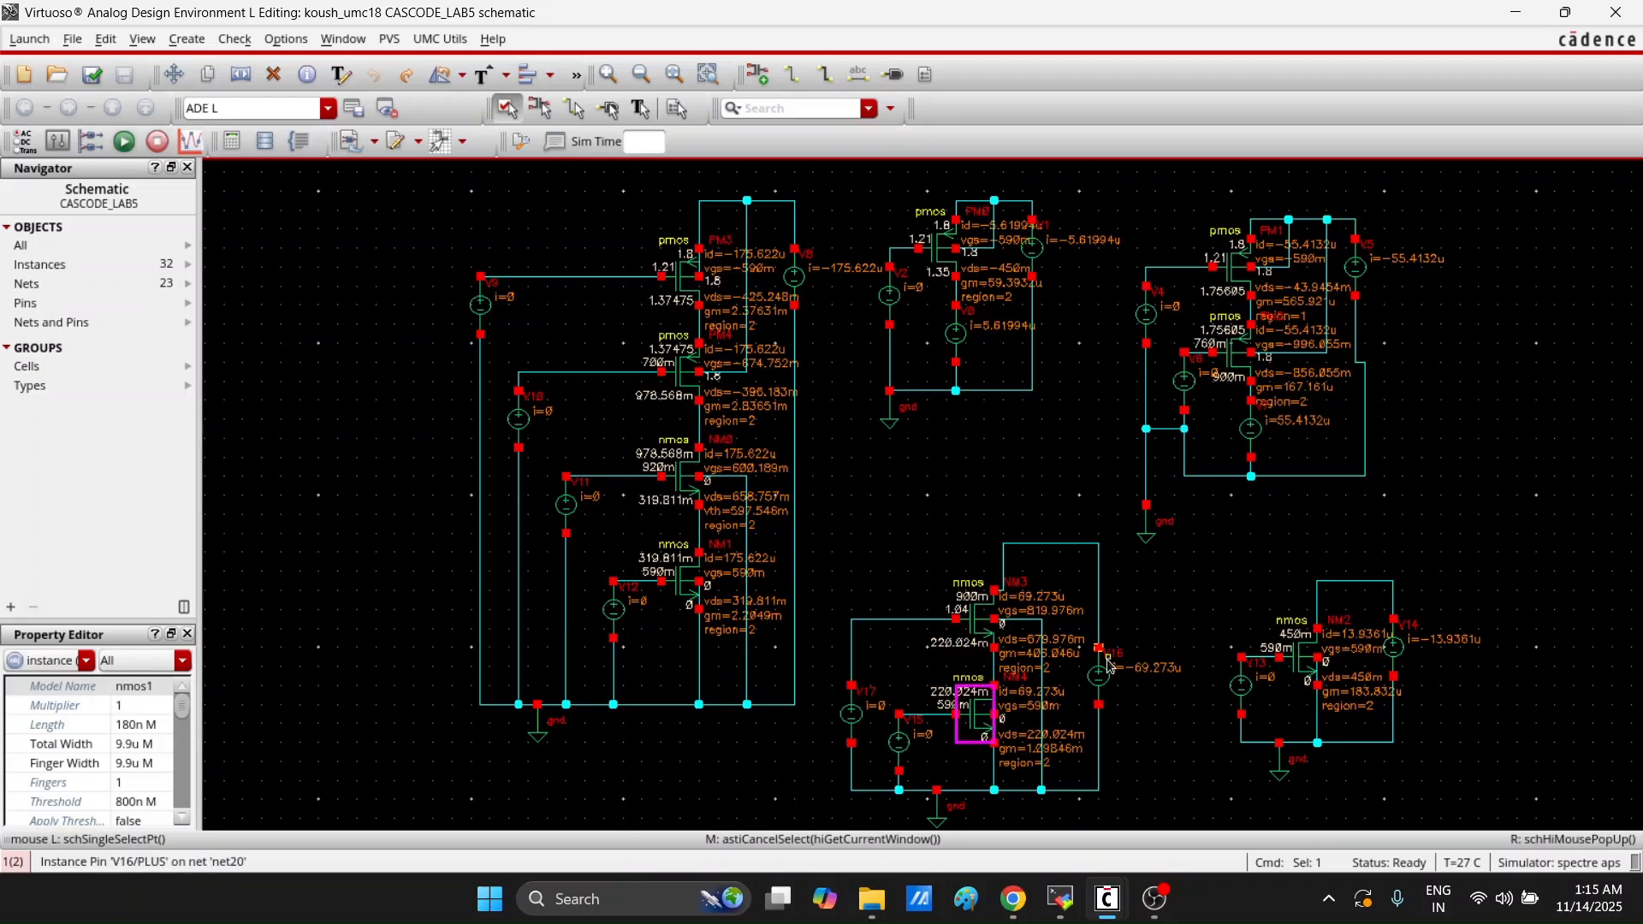
left_click(1100, 690)
left_click(1100, 686)
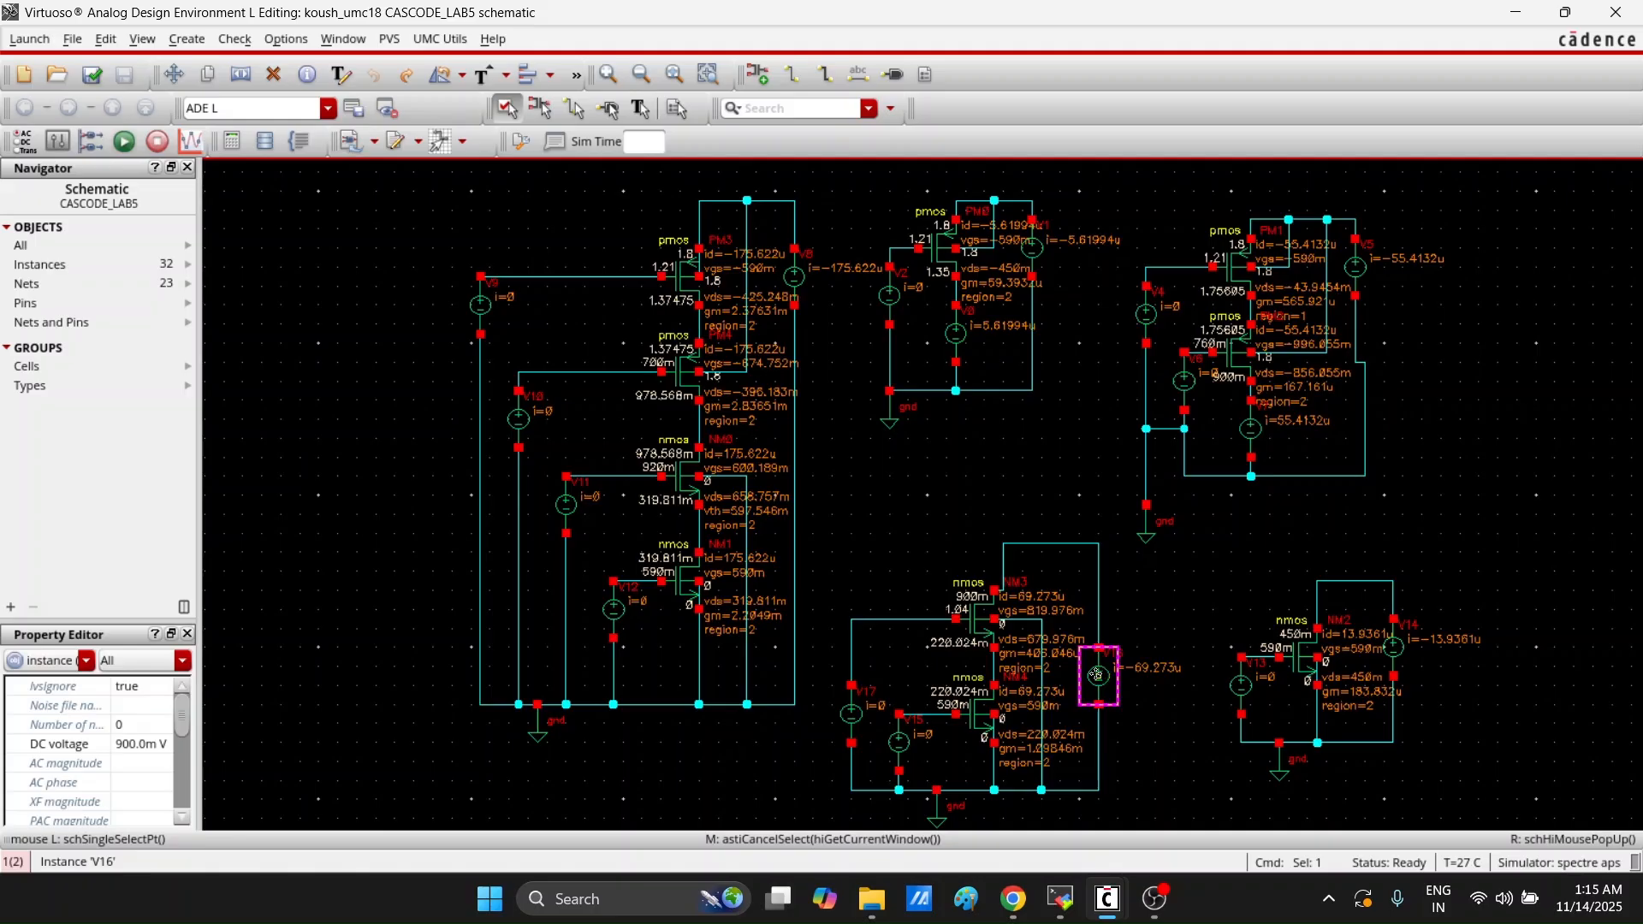
left_click(897, 742)
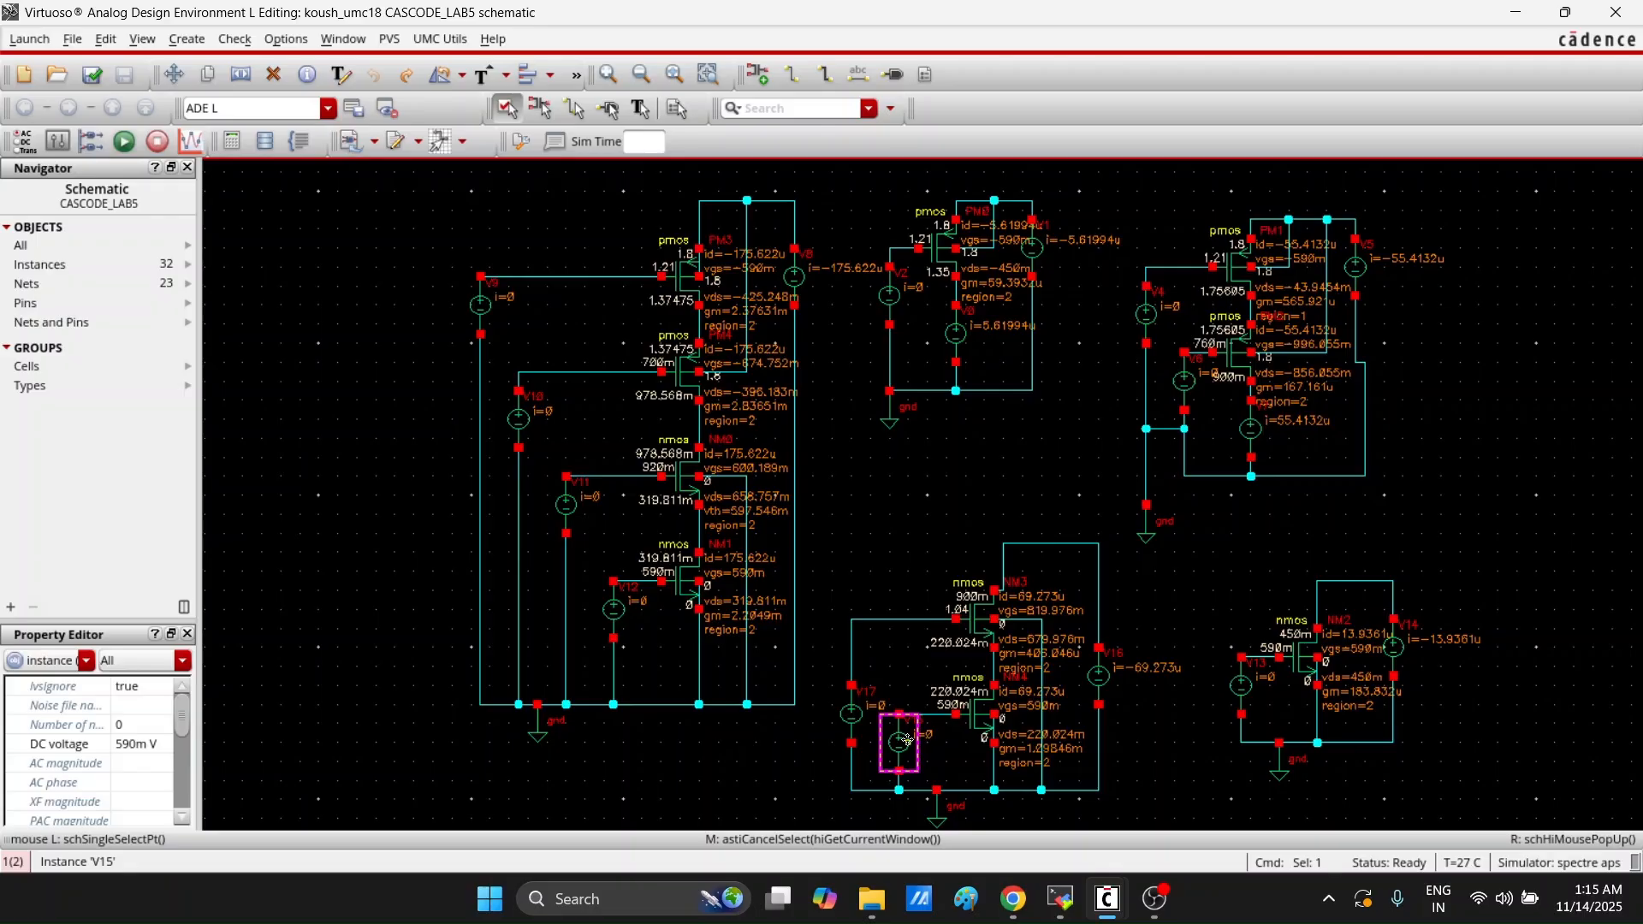
left_click(907, 658)
left_click(855, 707)
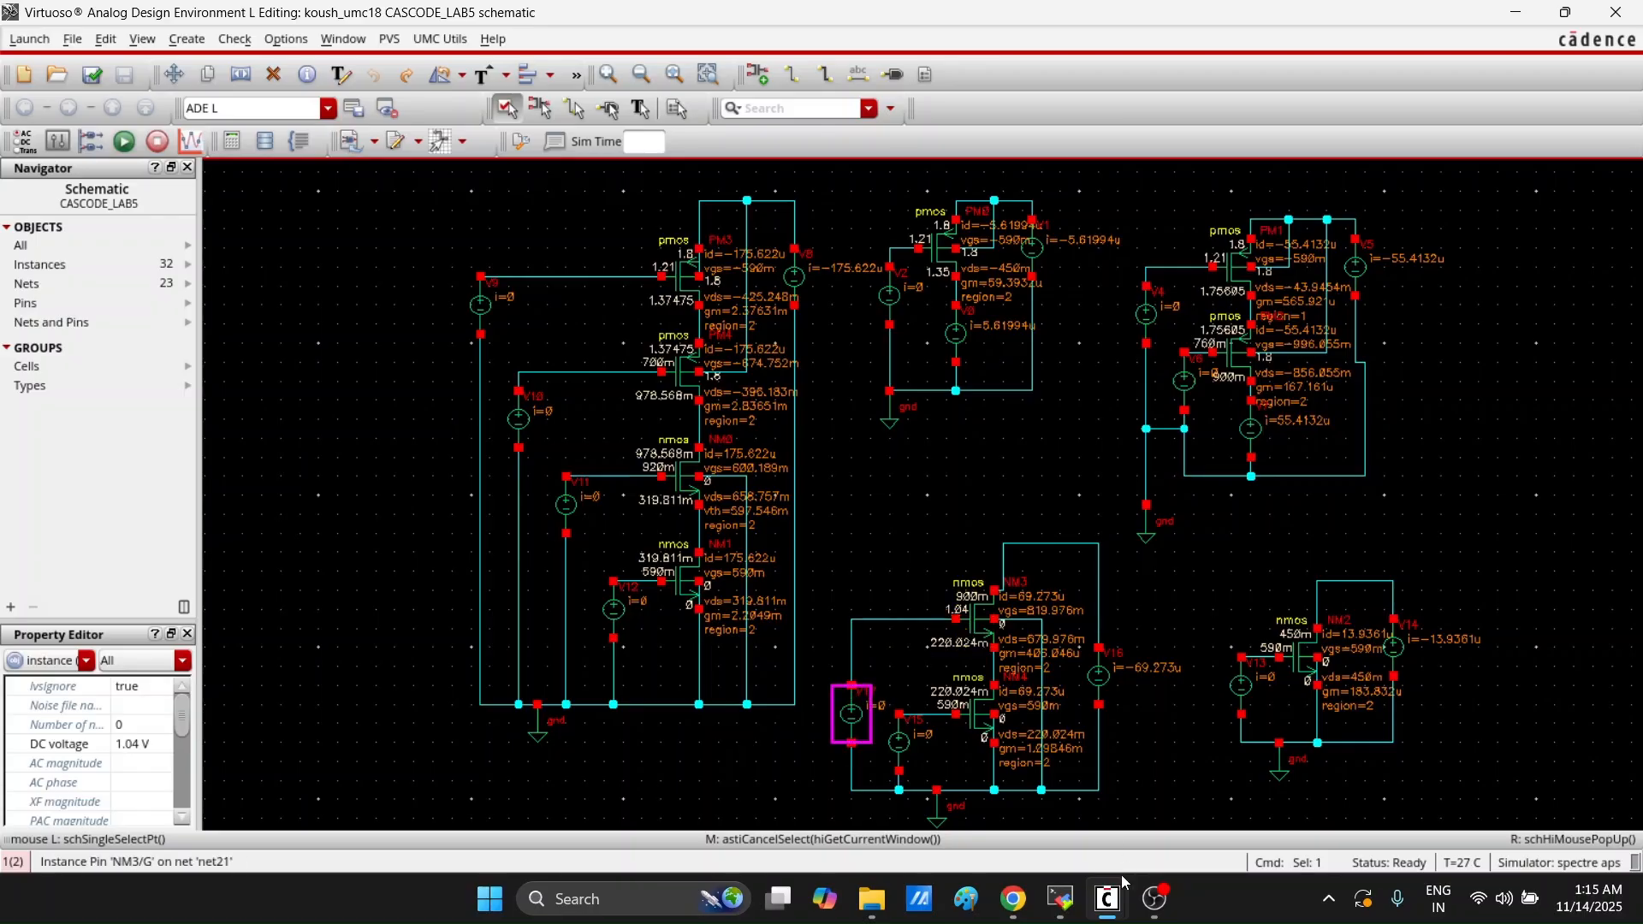
Delete the NM2 drain output and all four NM1 terminal outputs from the simulation setup
mouse_move(1109, 898)
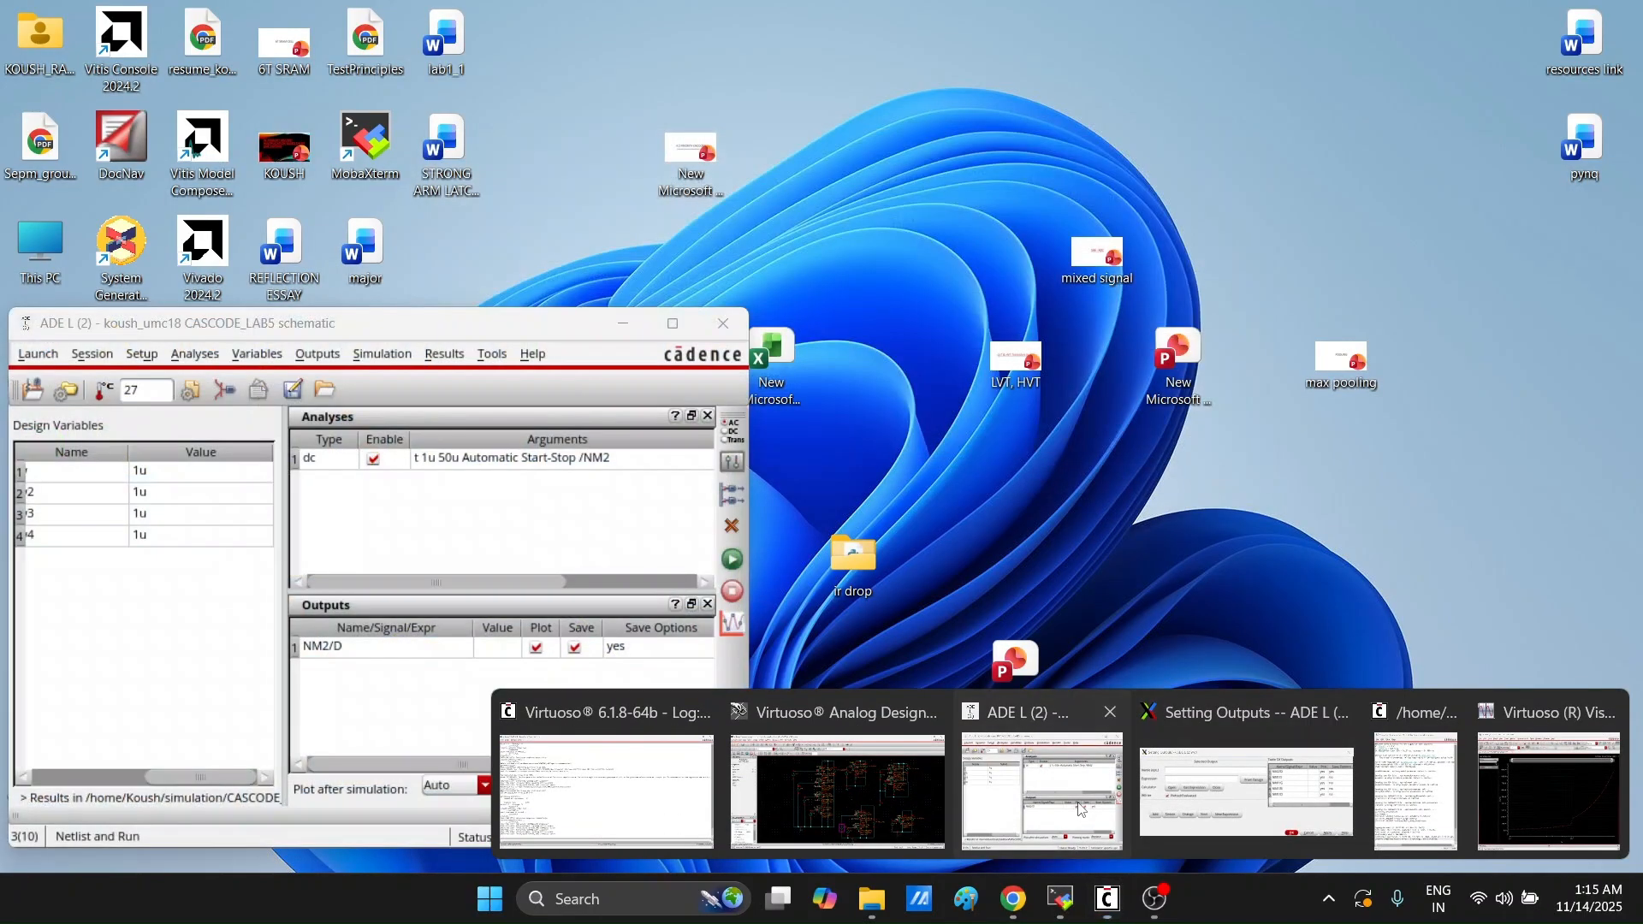
left_click(1042, 774)
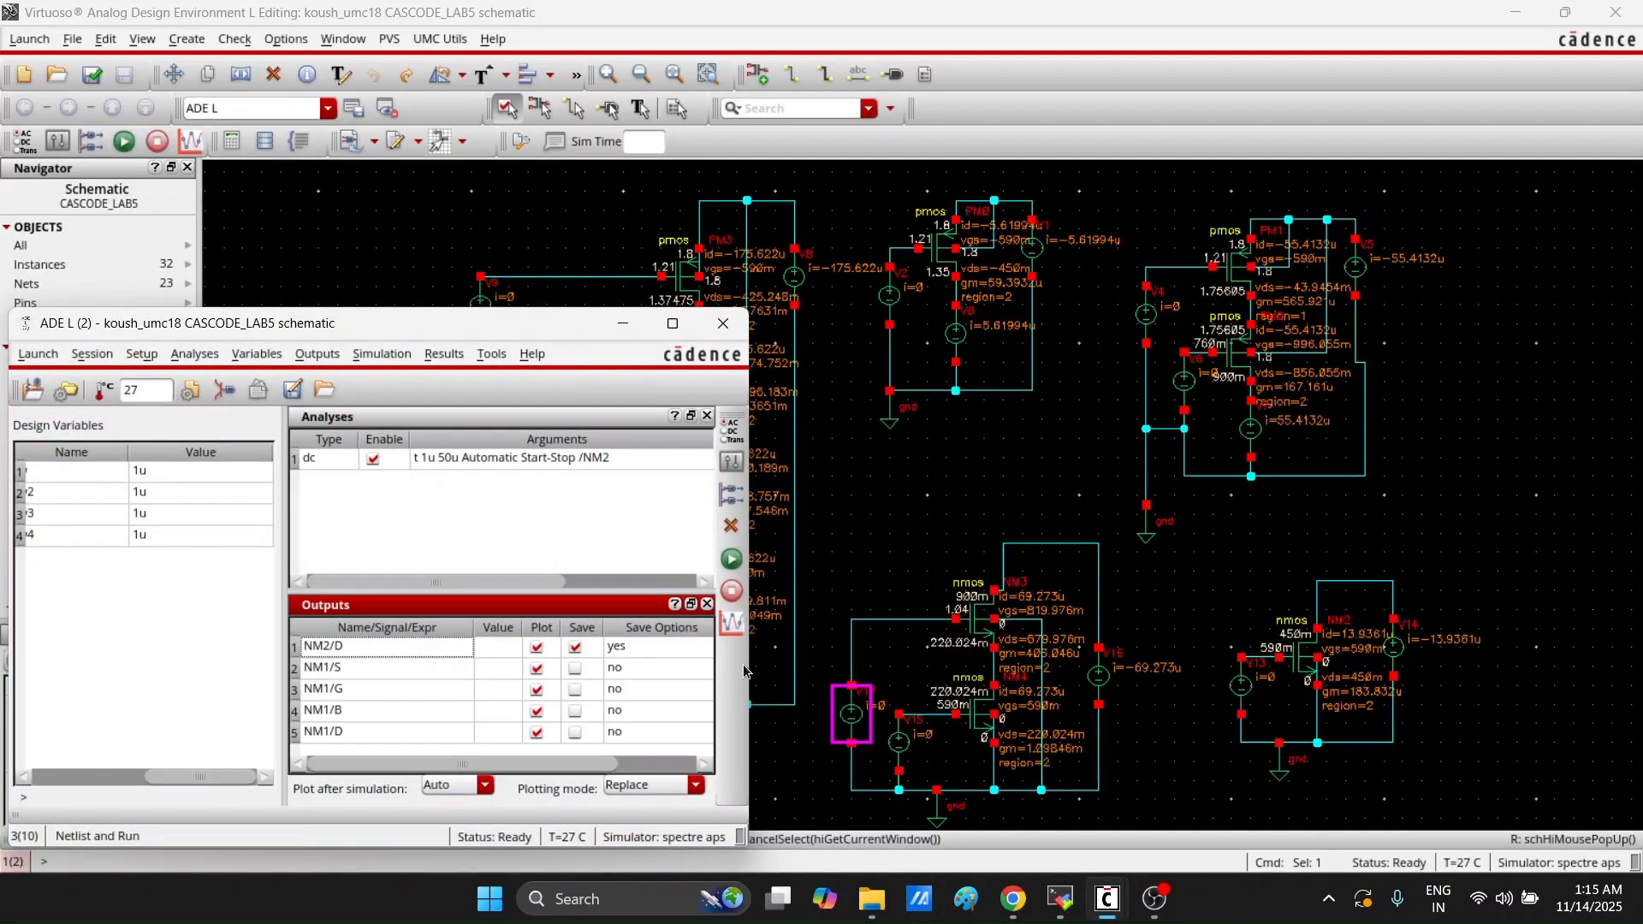
right_click(428, 645)
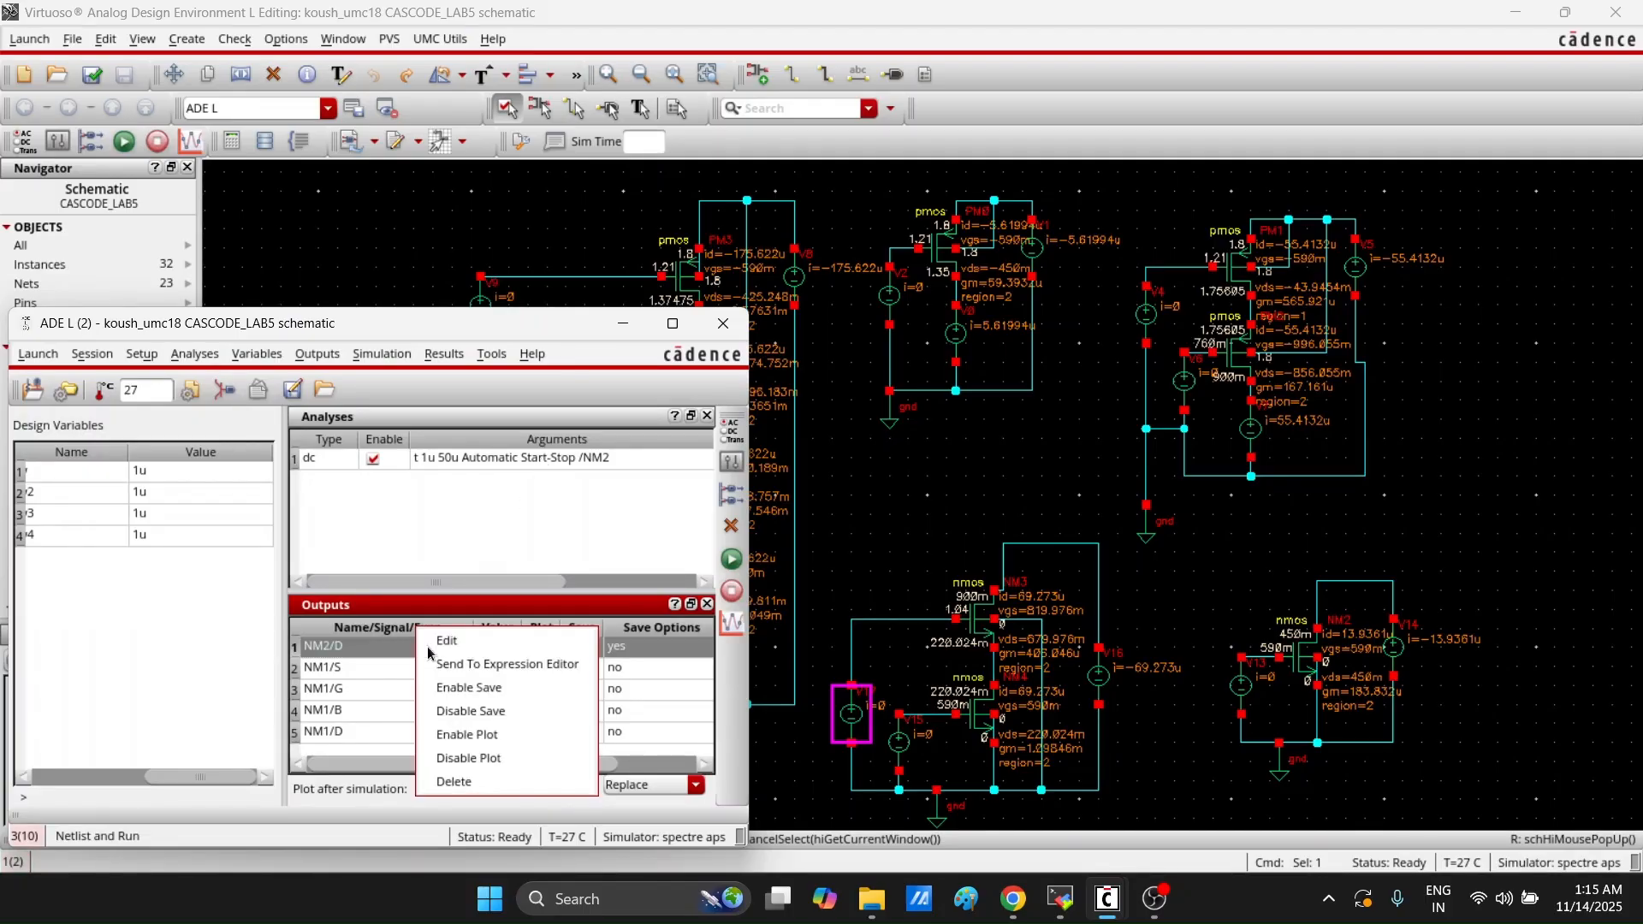
left_click(490, 779)
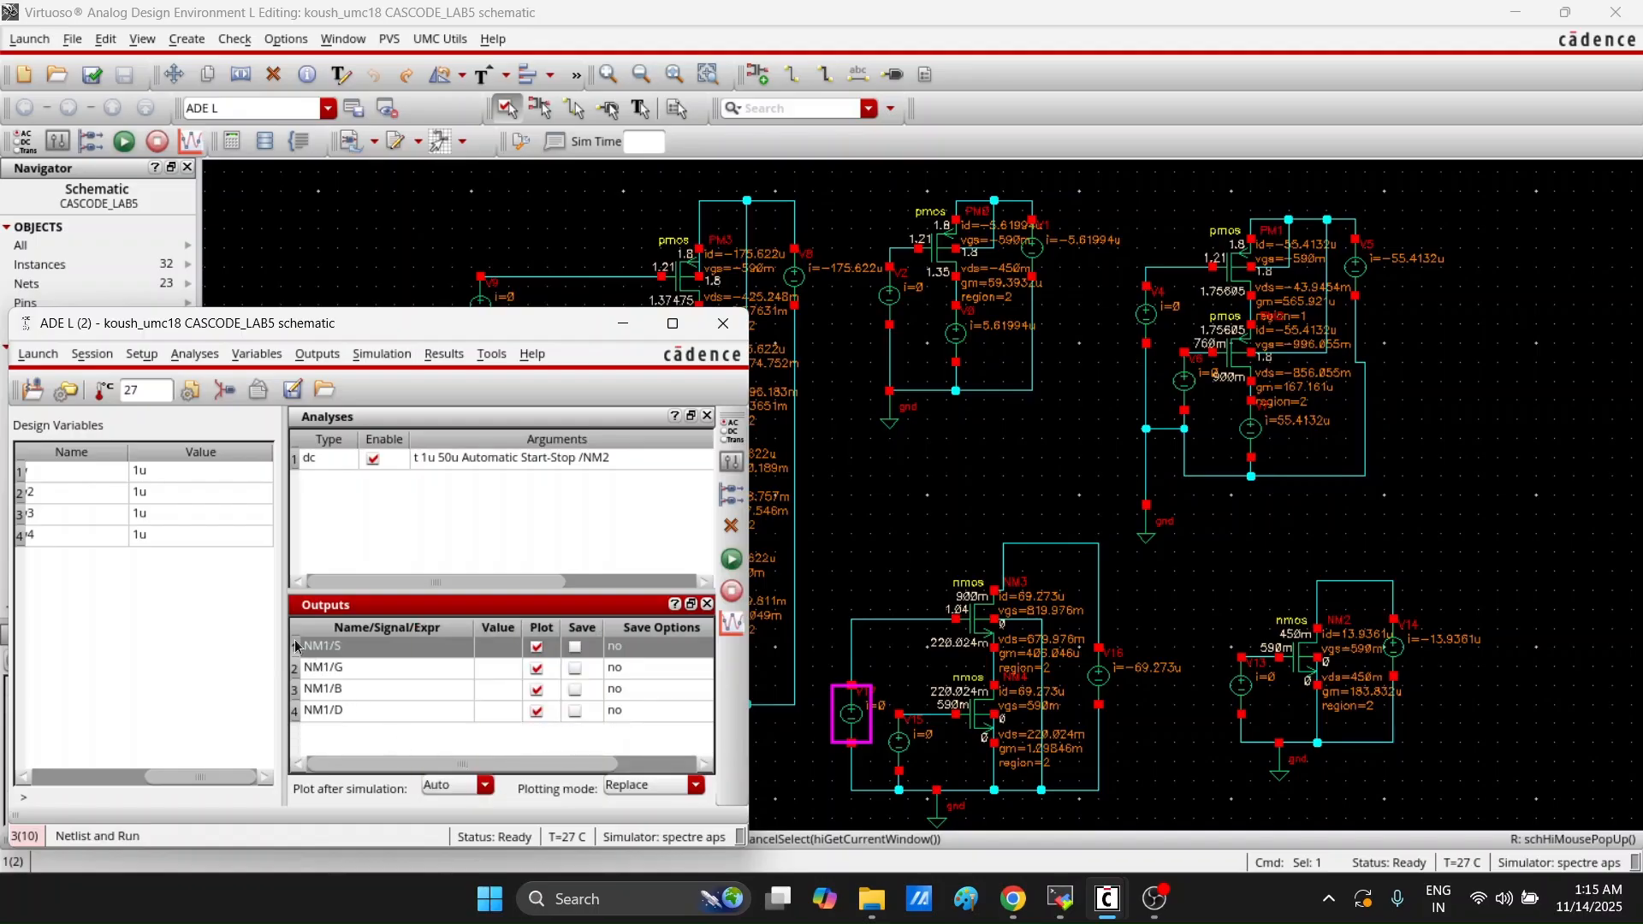
left_click_drag(293, 650, 300, 713)
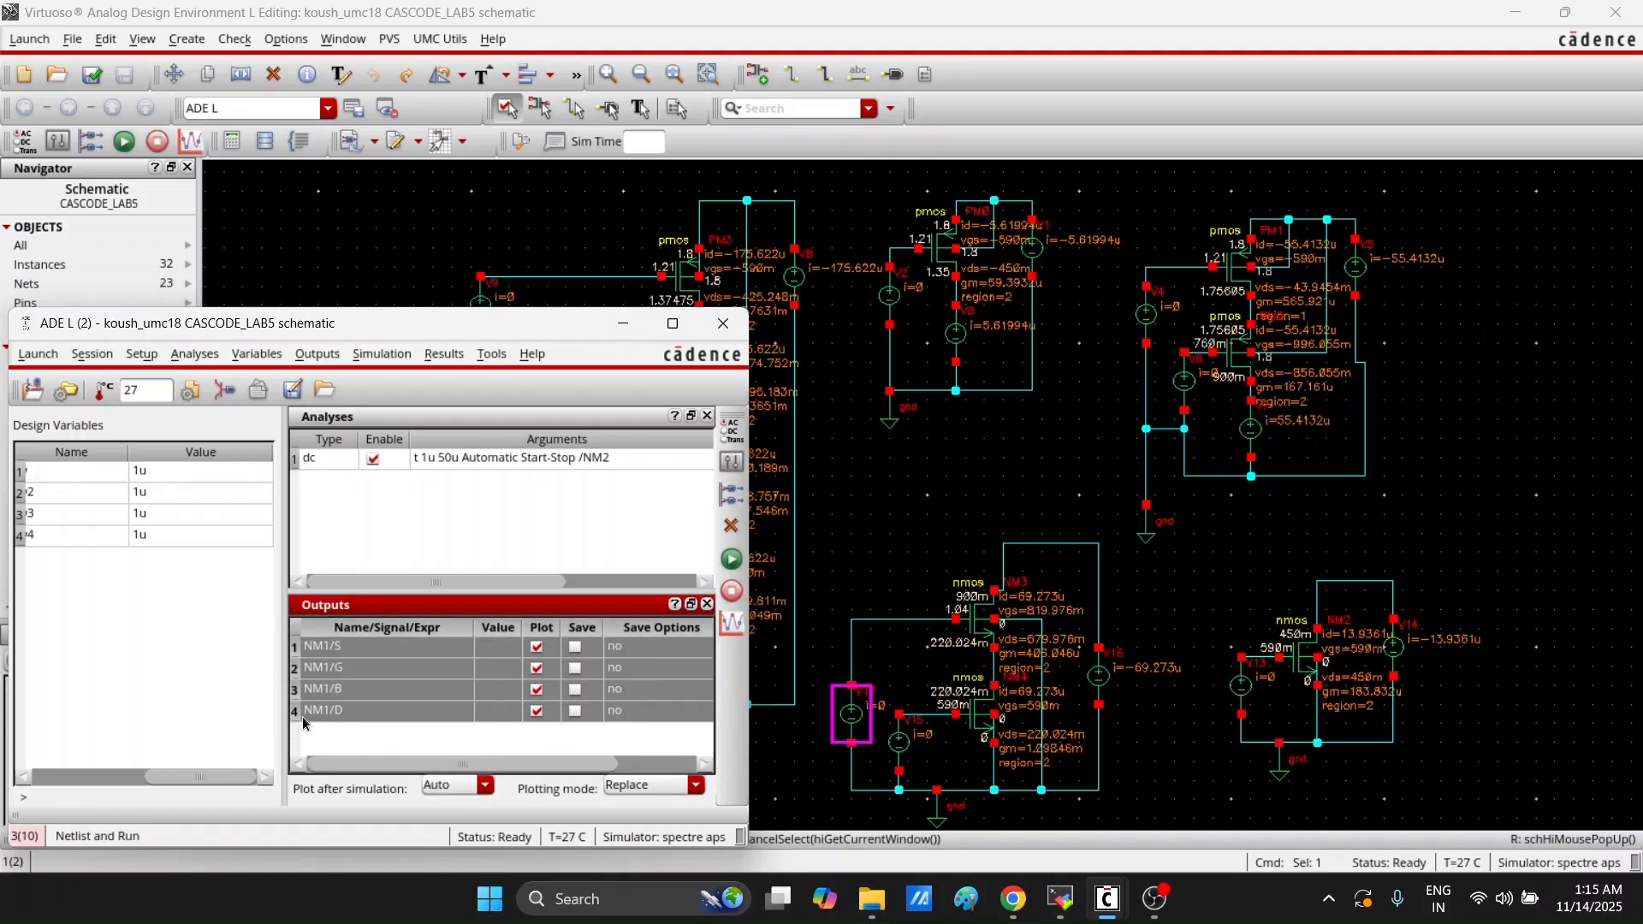
right_click(302, 716)
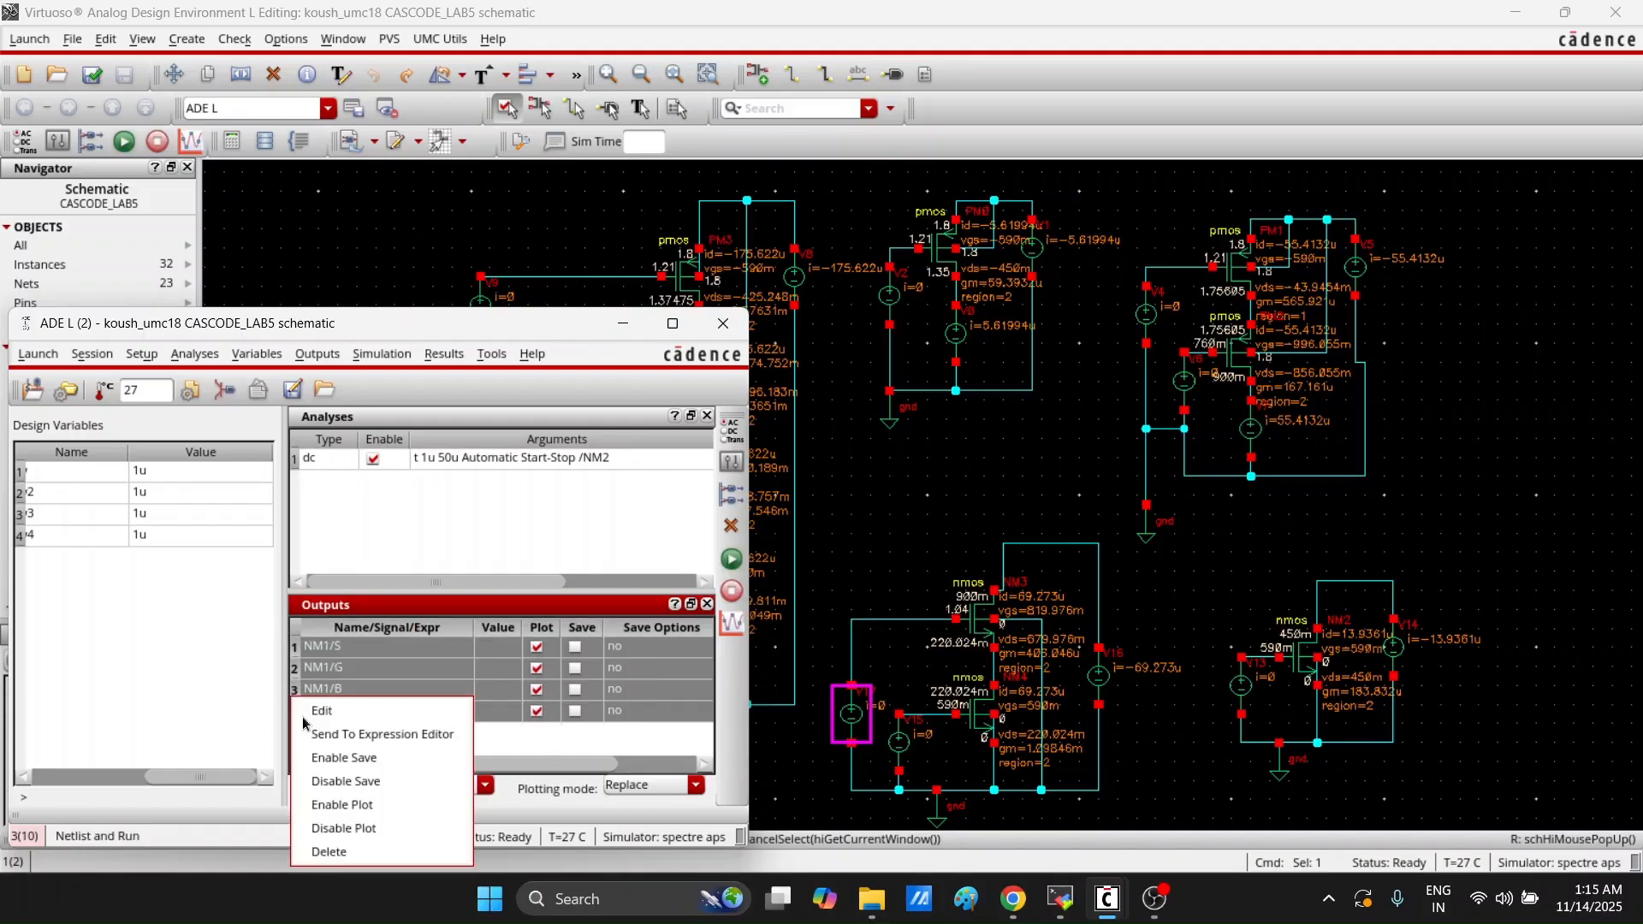
left_click(356, 843)
Change the swept component of the DC analysis to /NM3
right_click(472, 464)
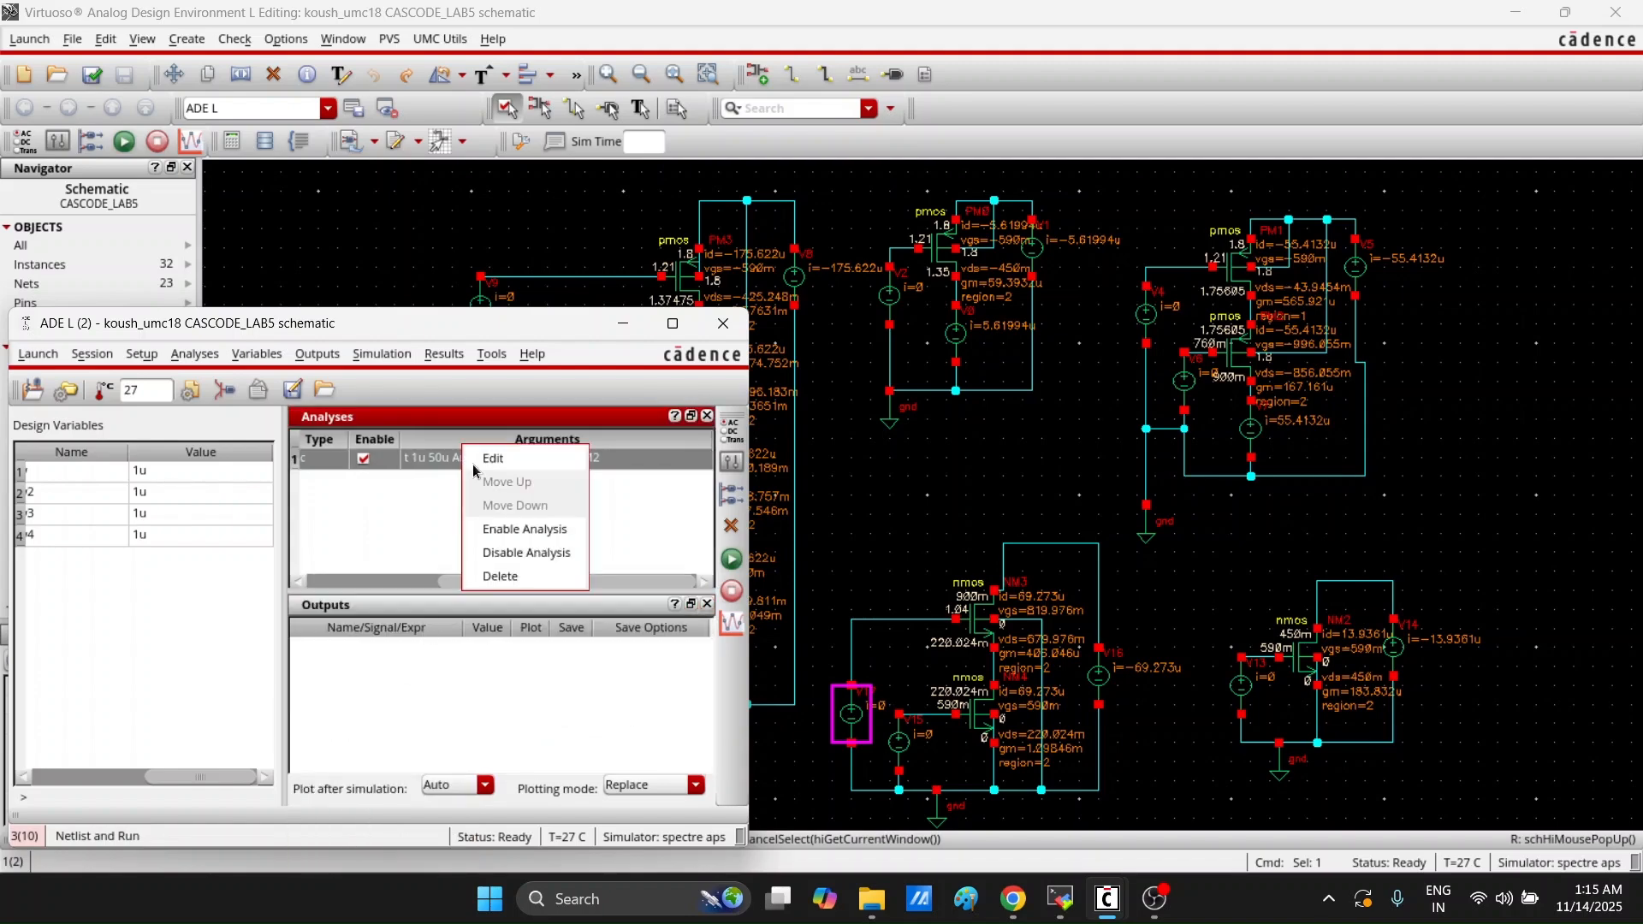
left_click(503, 462)
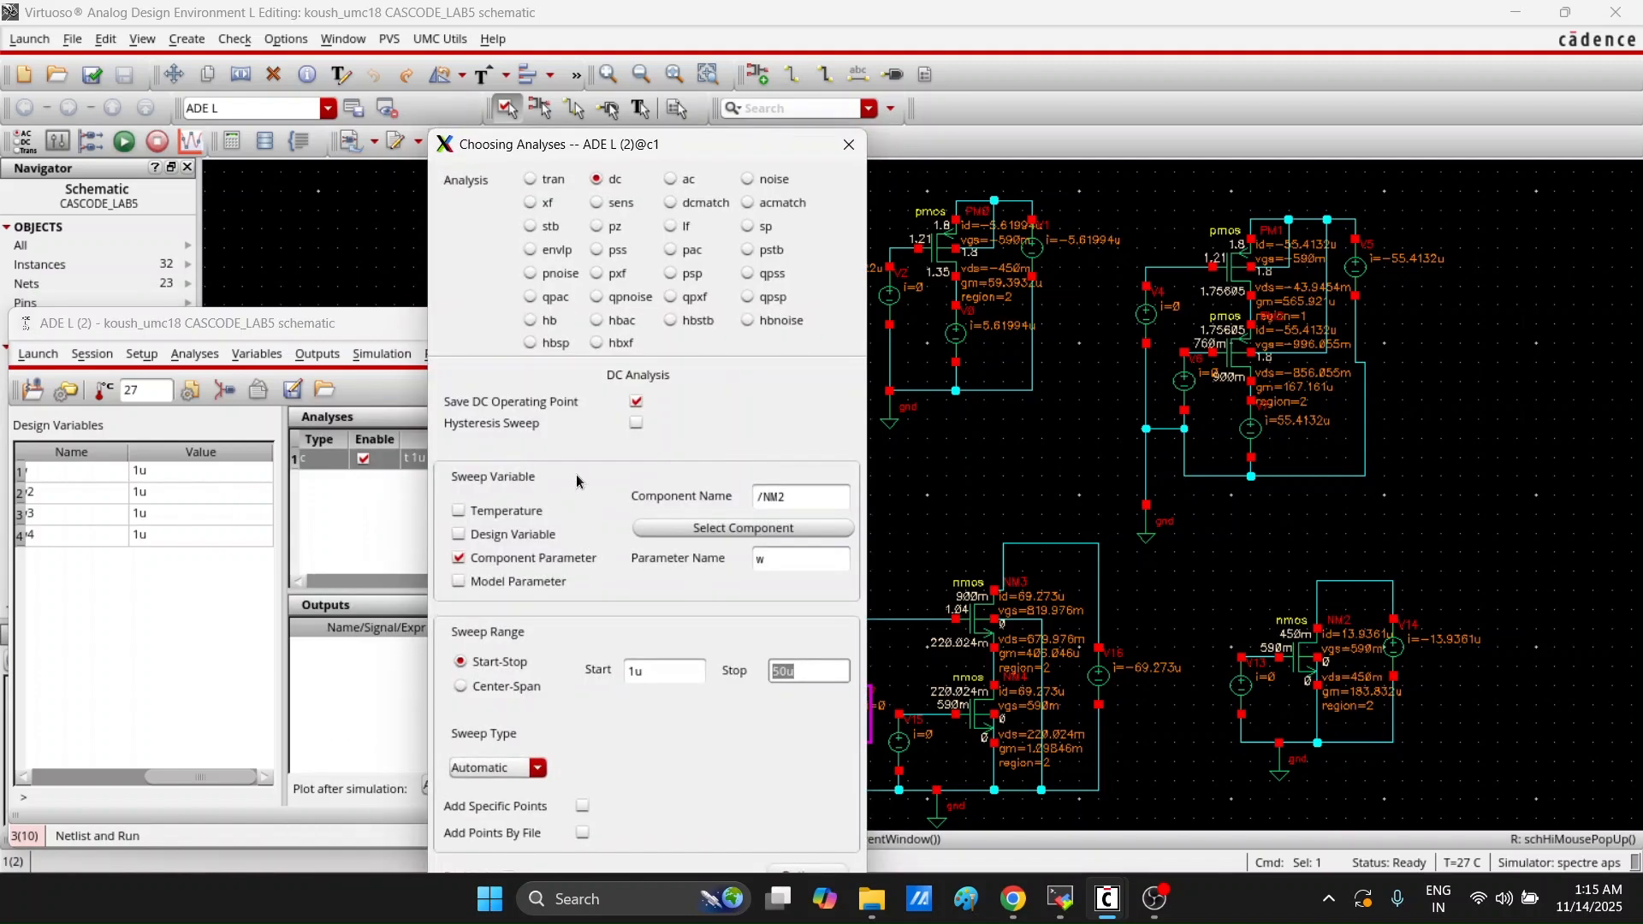
left_click(822, 497)
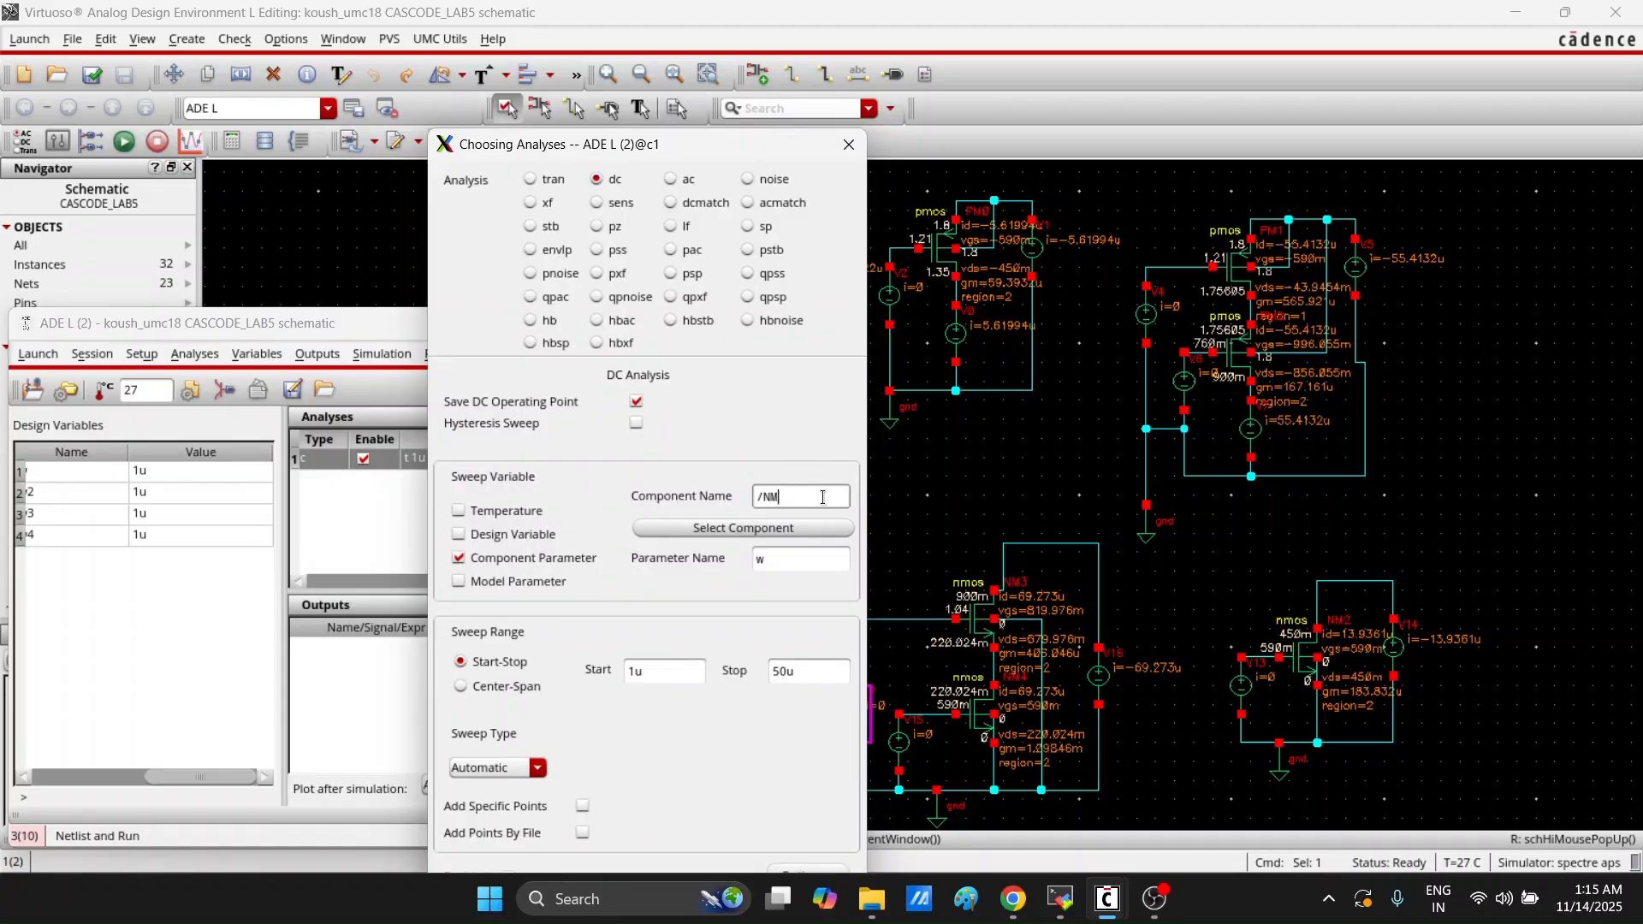
key("Return")
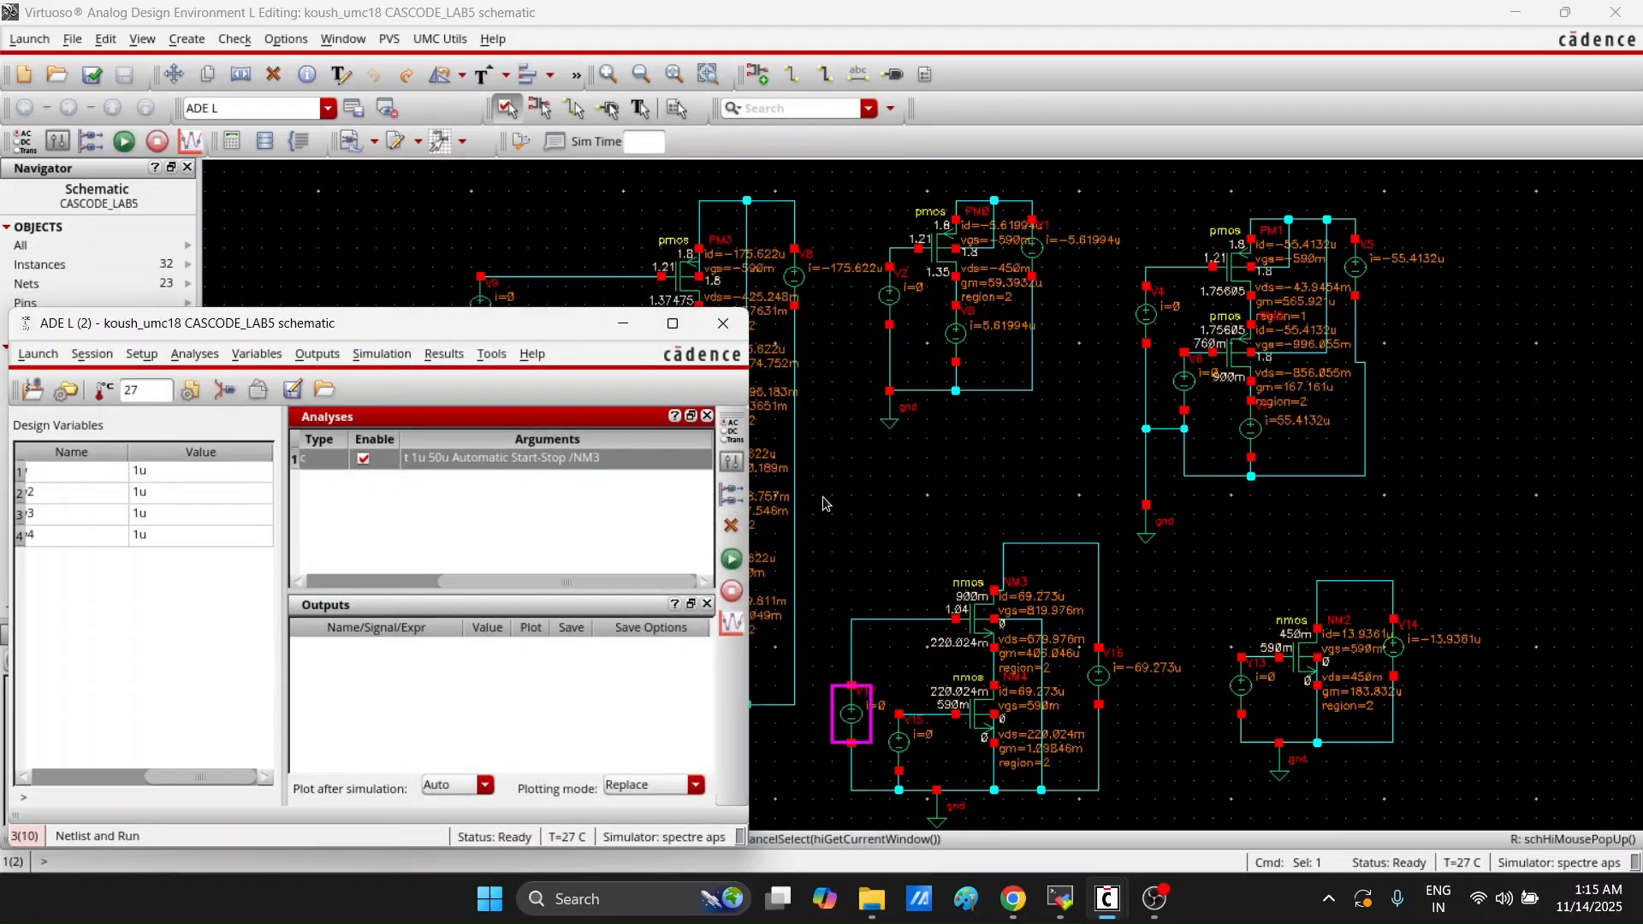
Check NM3's width property and add its drain terminal as a plotted output by picking it from the schematic
left_click(977, 619)
left_click(977, 620)
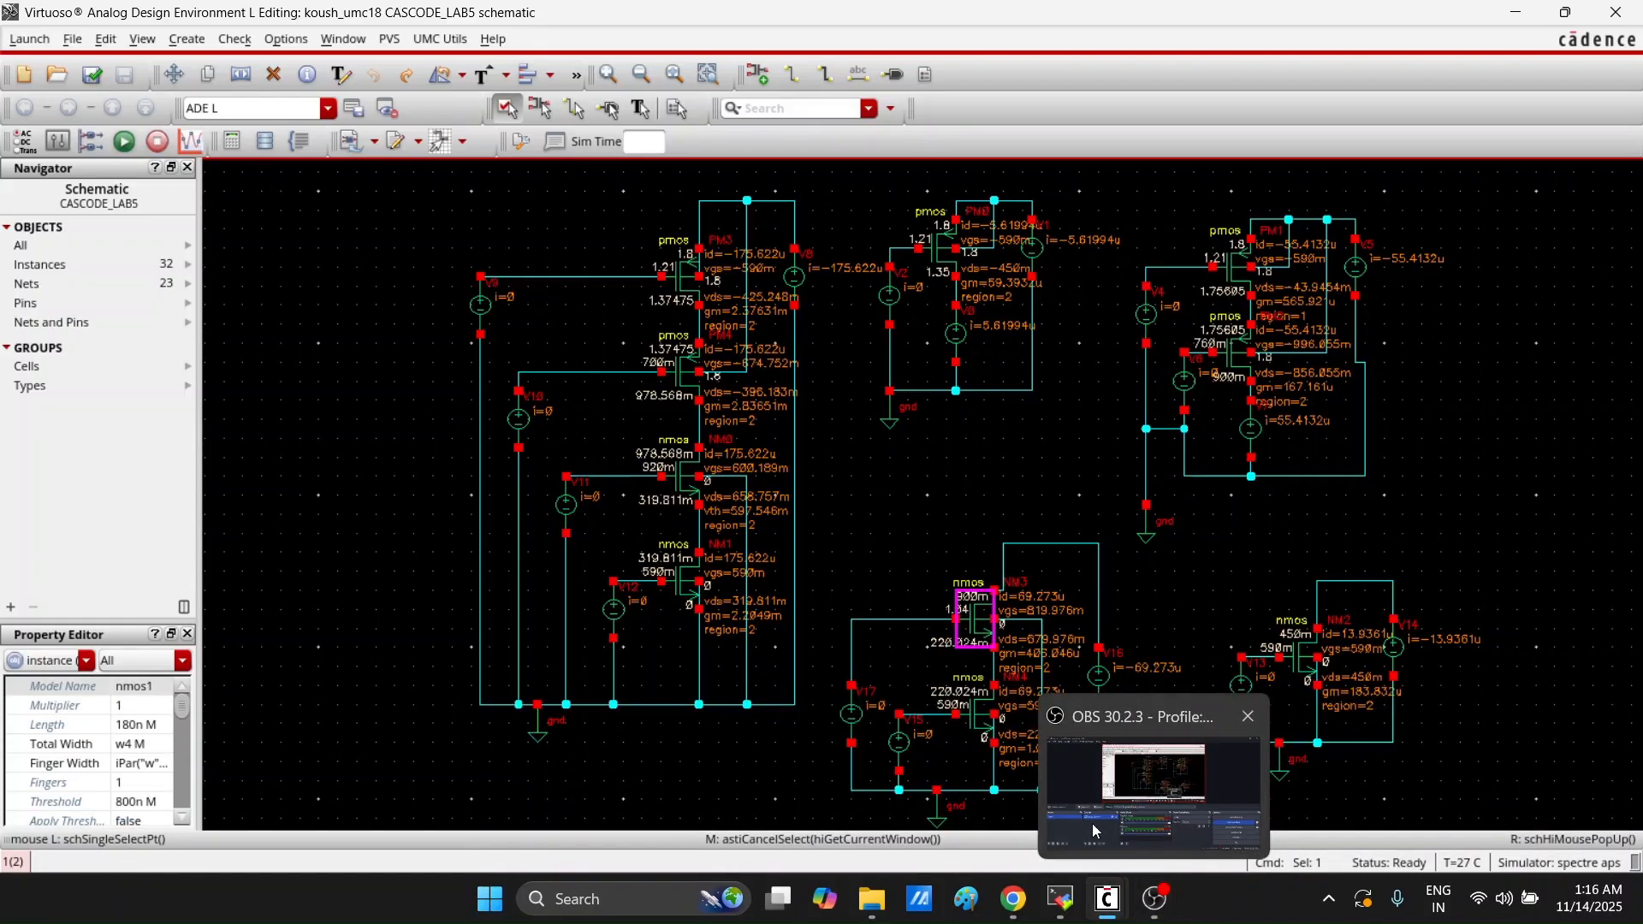
left_click(1103, 832)
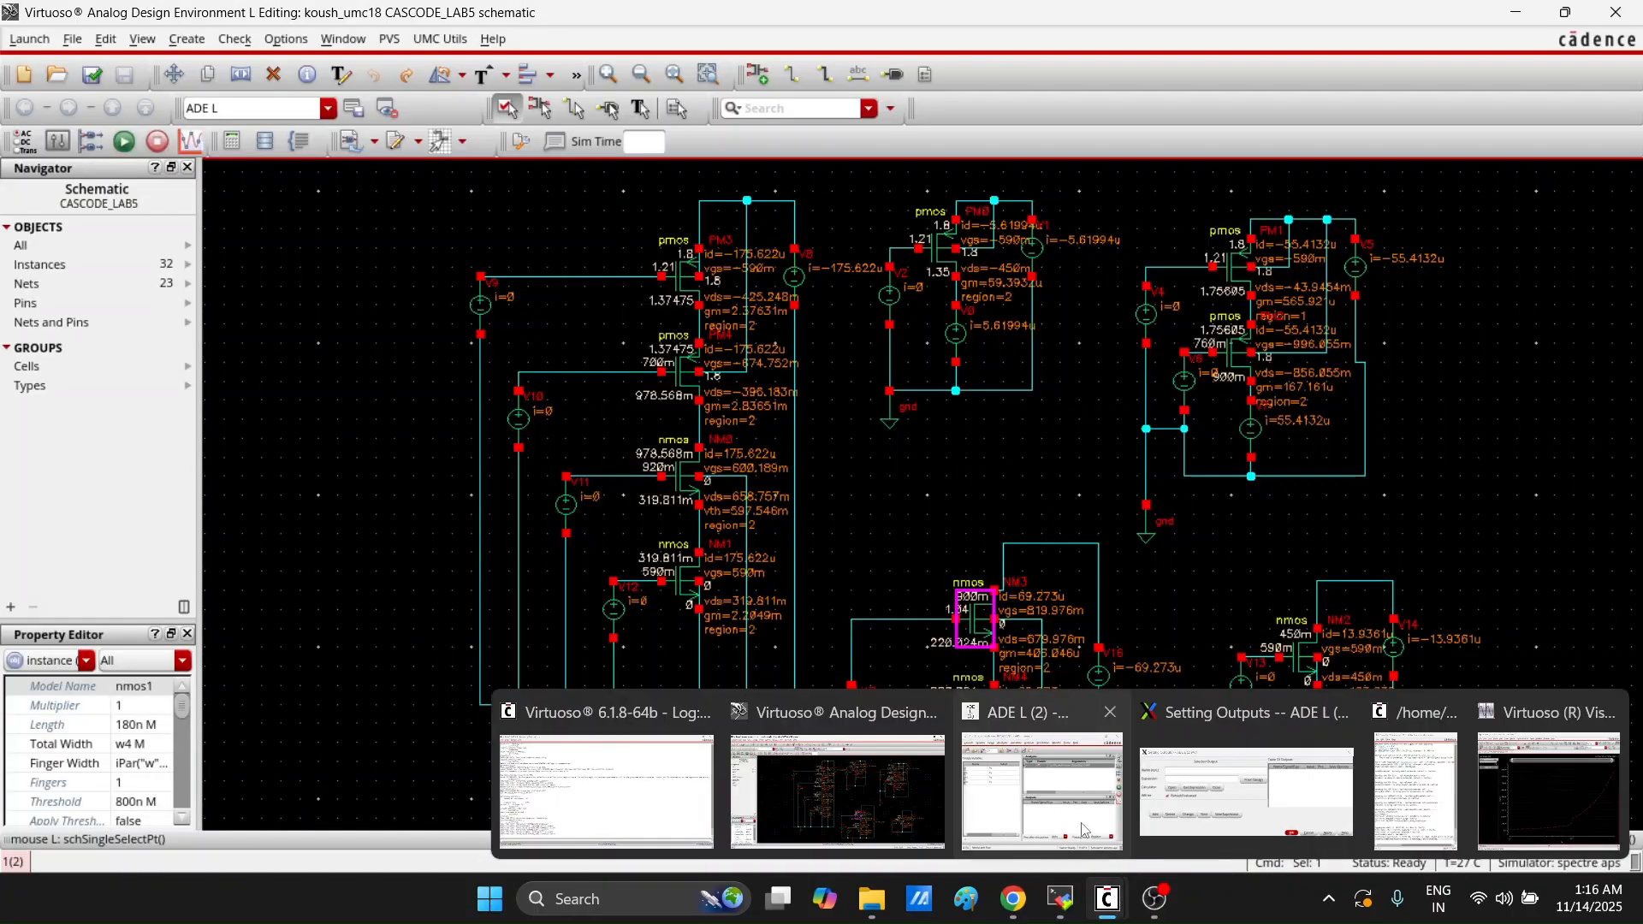
left_click(1083, 828)
right_click(648, 669)
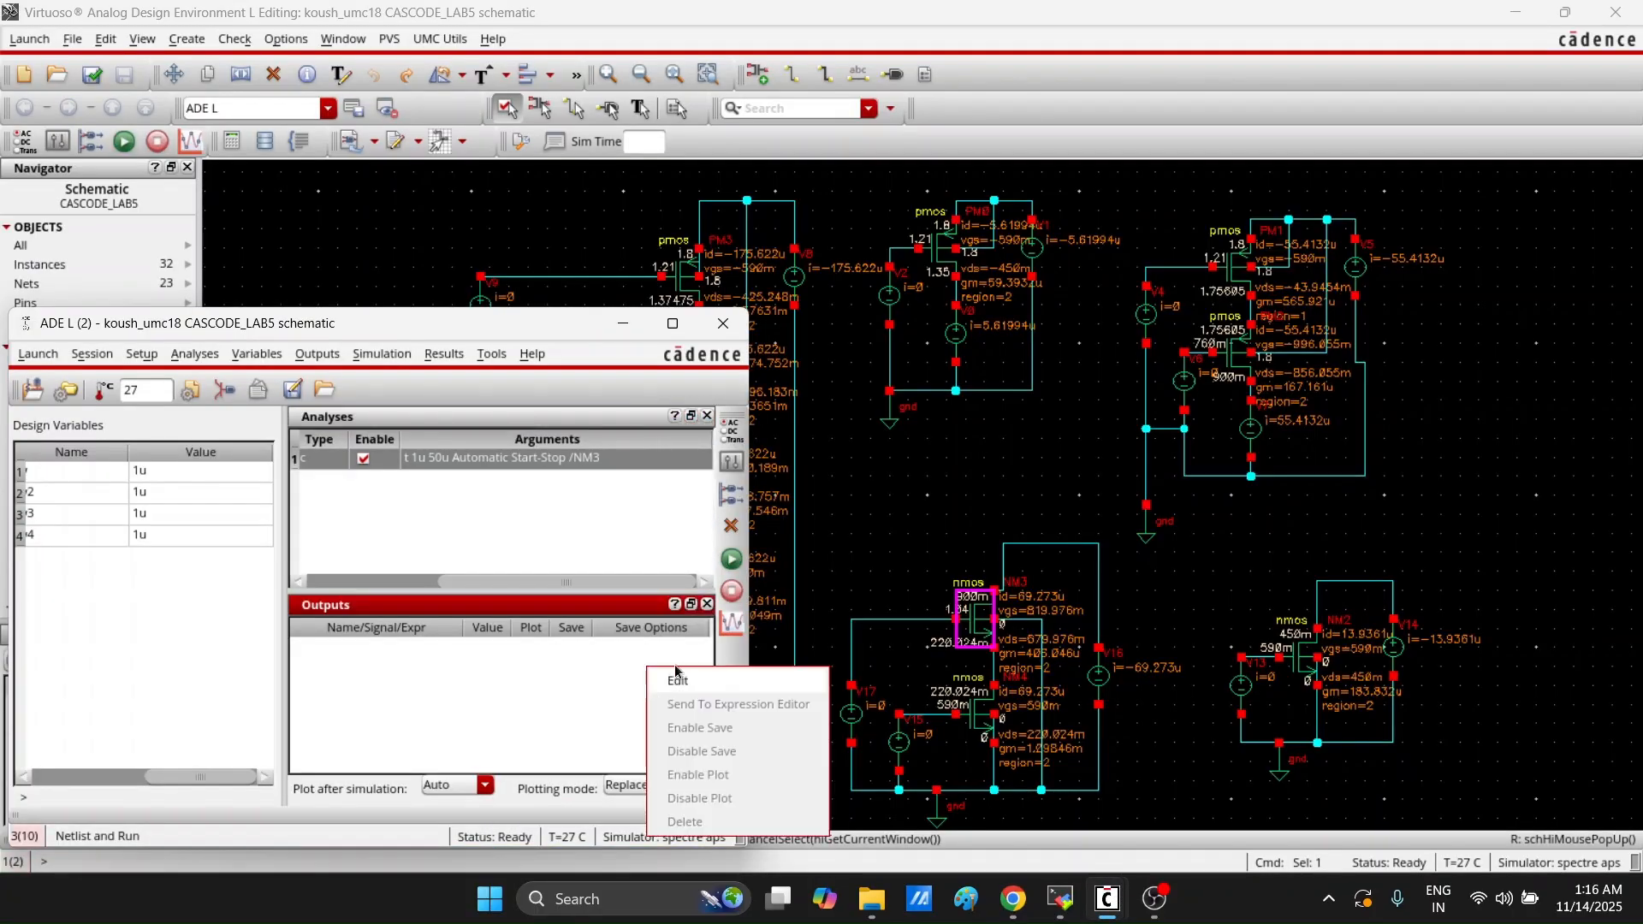
left_click(684, 679)
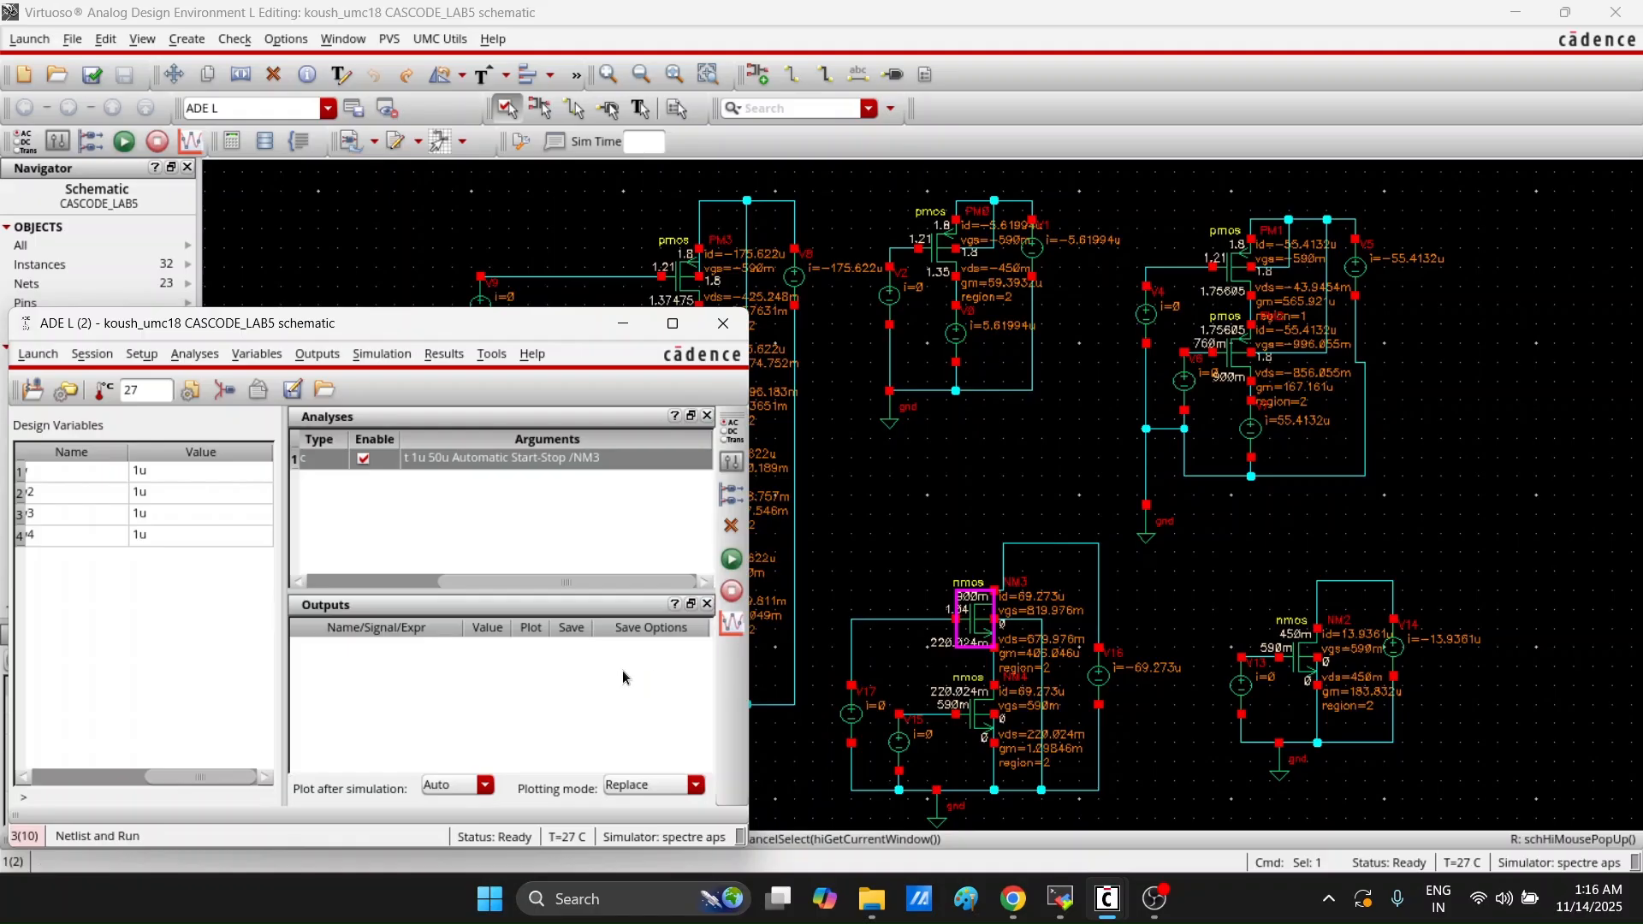
mouse_move(1108, 910)
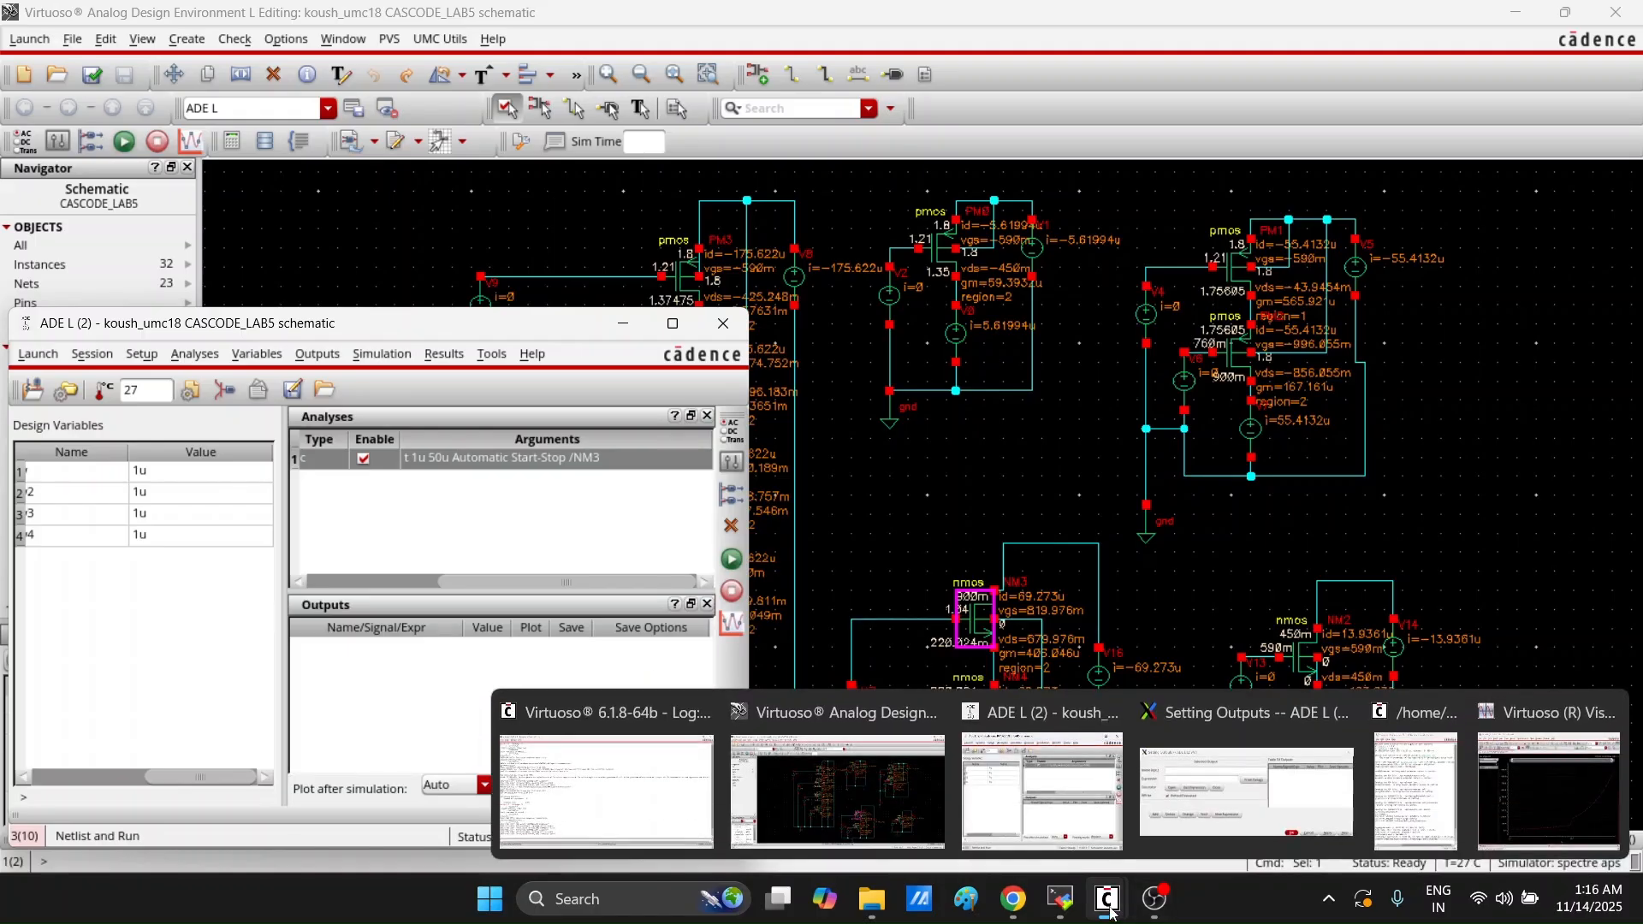
left_click(1210, 801)
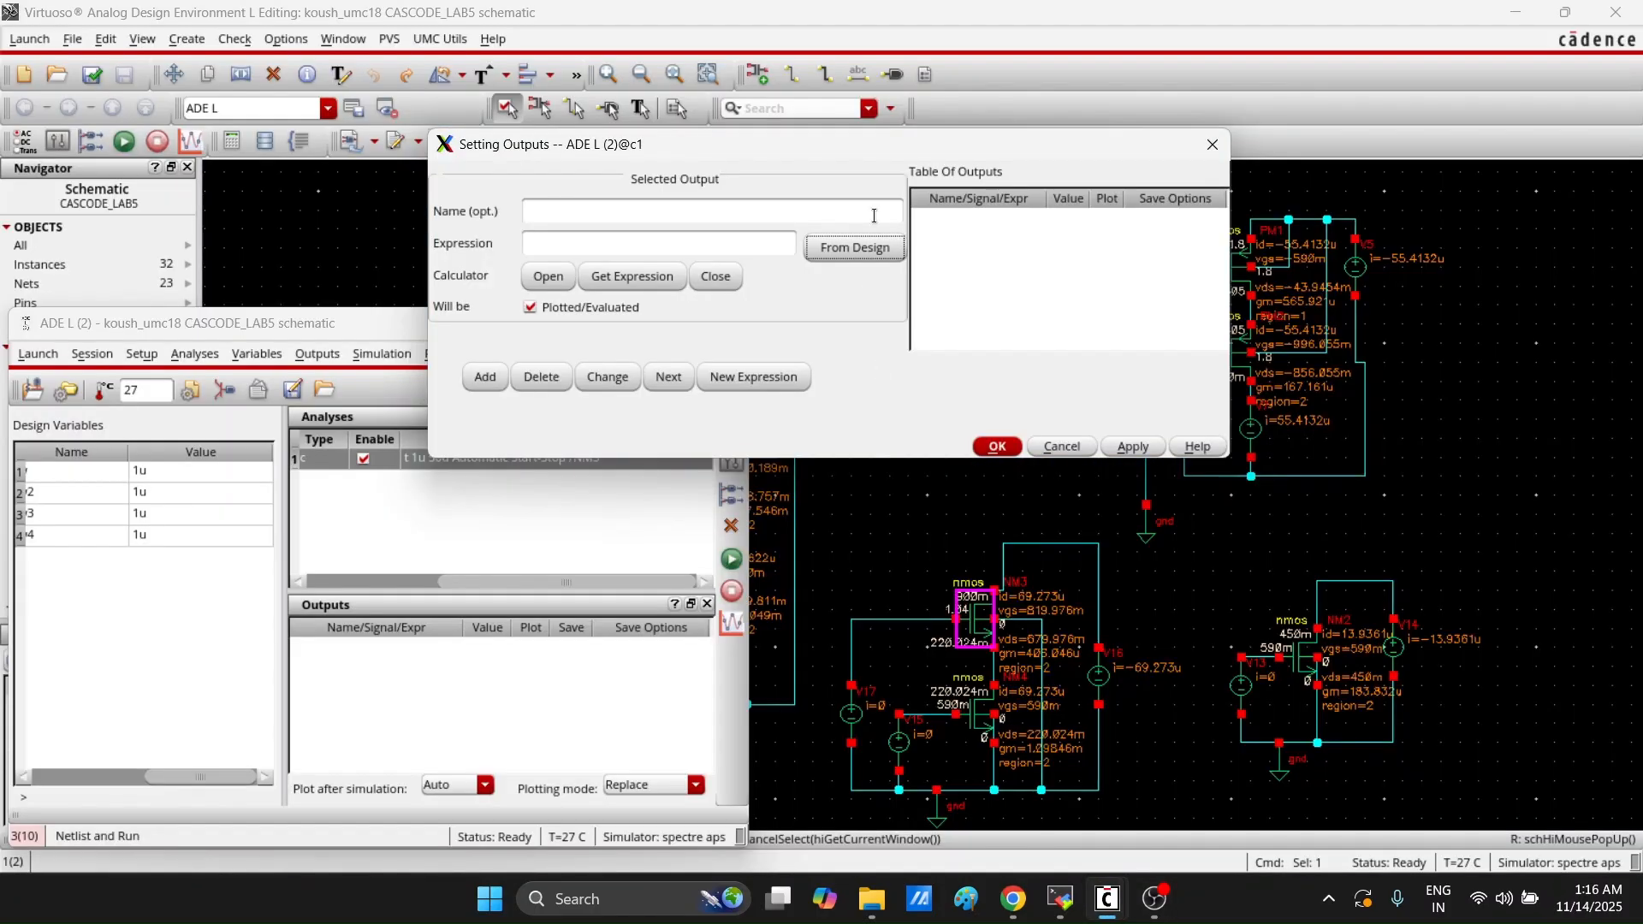
left_click(854, 248)
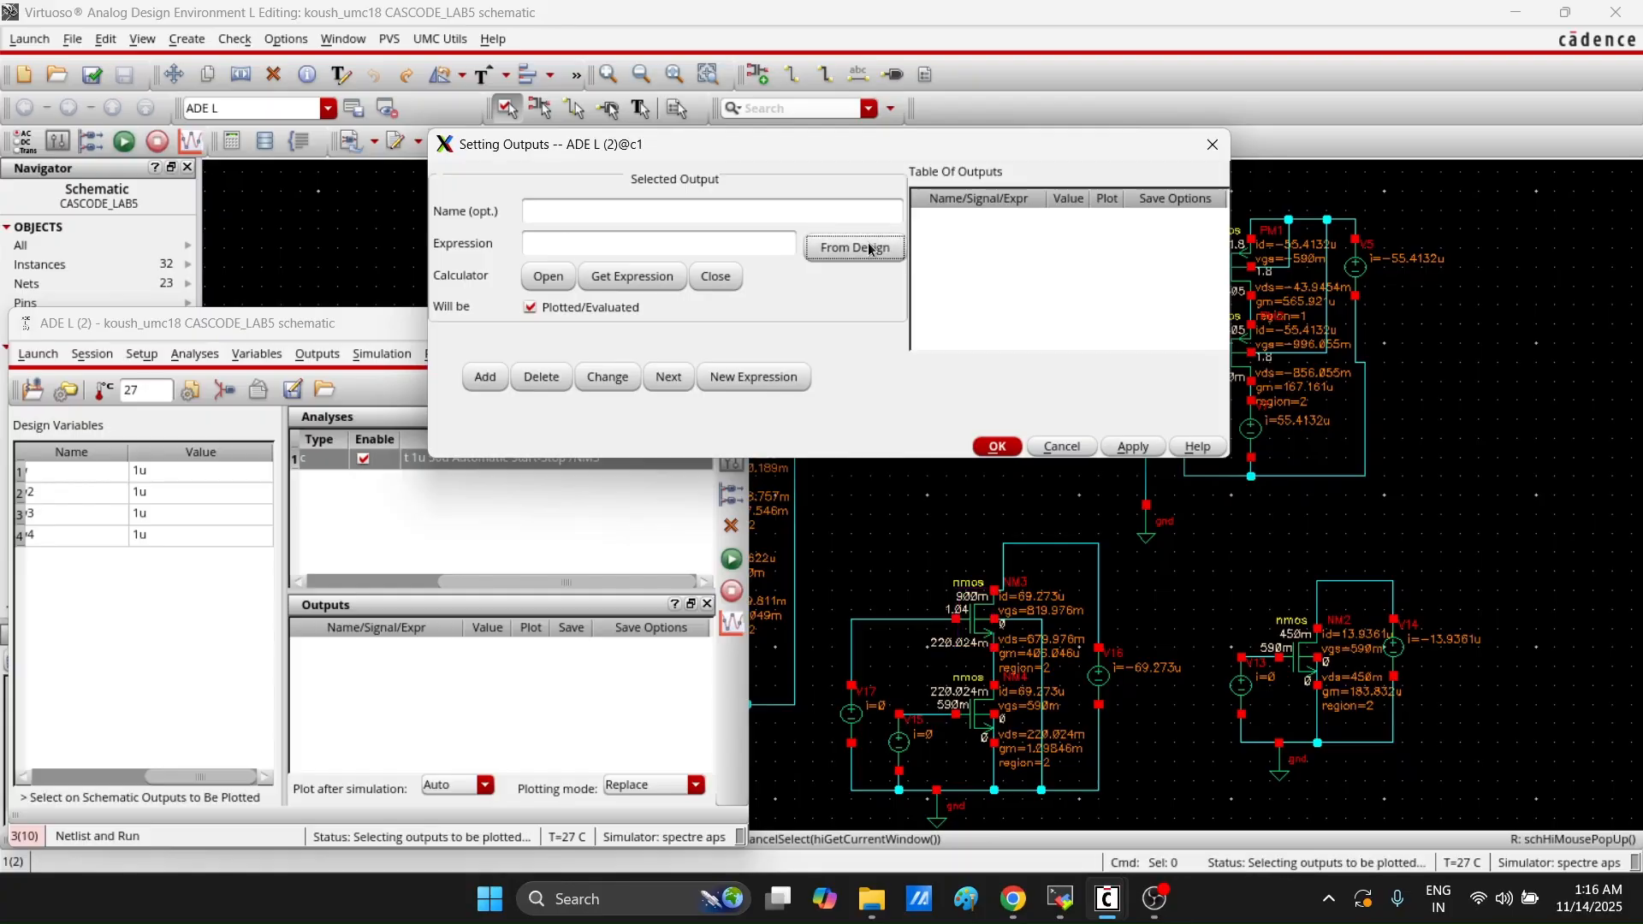
left_click(994, 592)
left_click(995, 592)
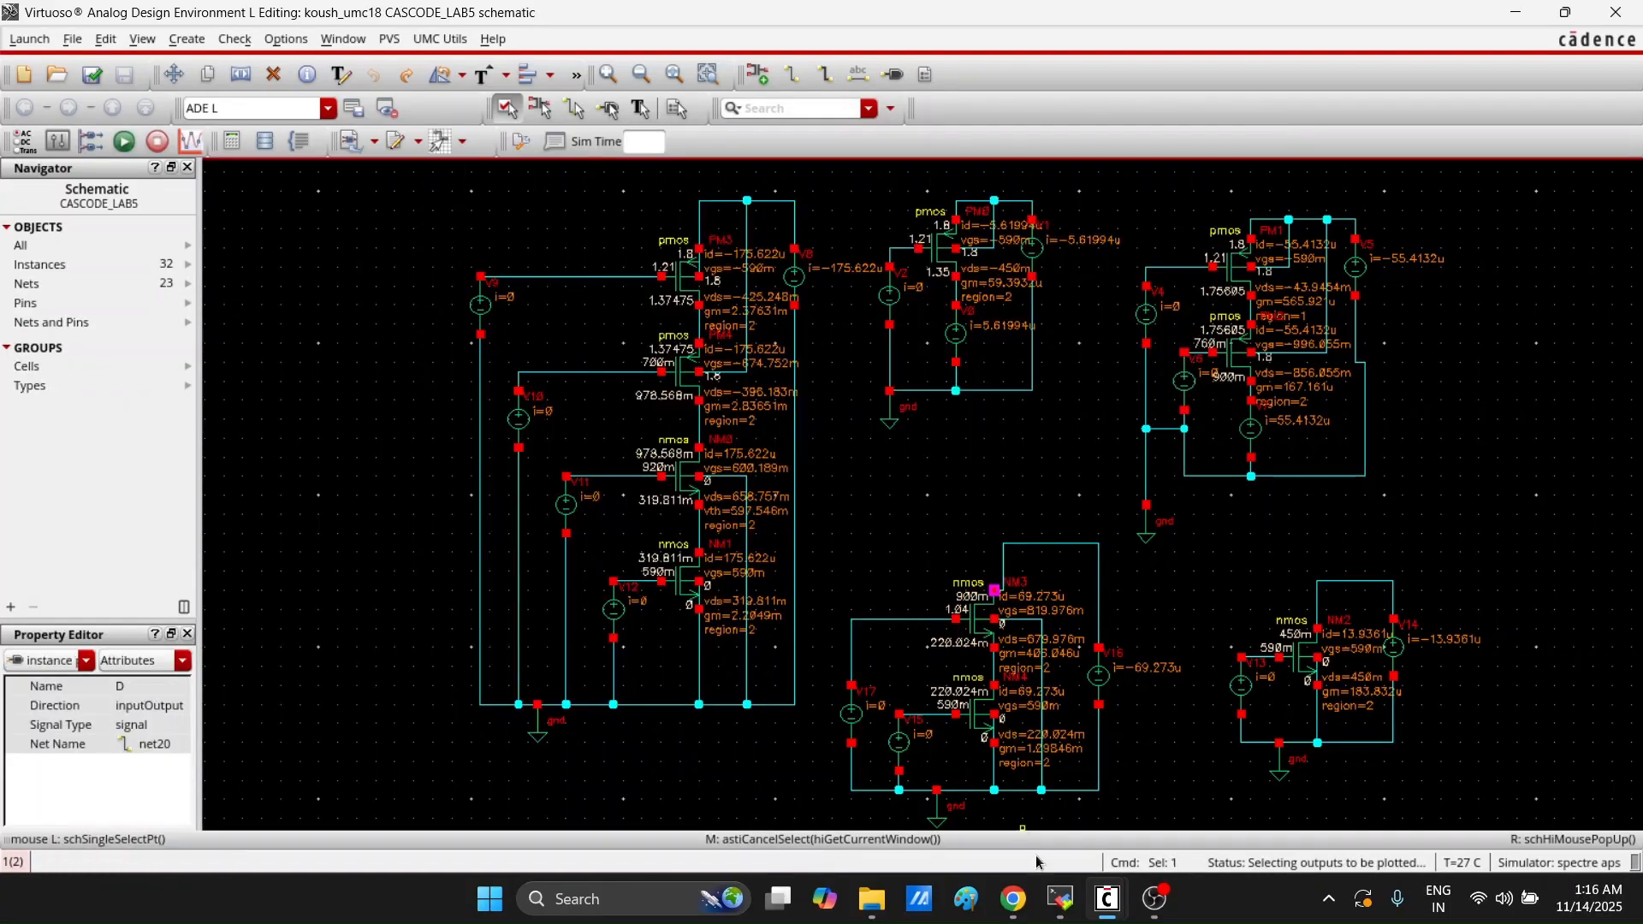
Netlist and run the DC simulation, examine the NM3 drain current plotted against w, and minimize the plot
mouse_move(1107, 900)
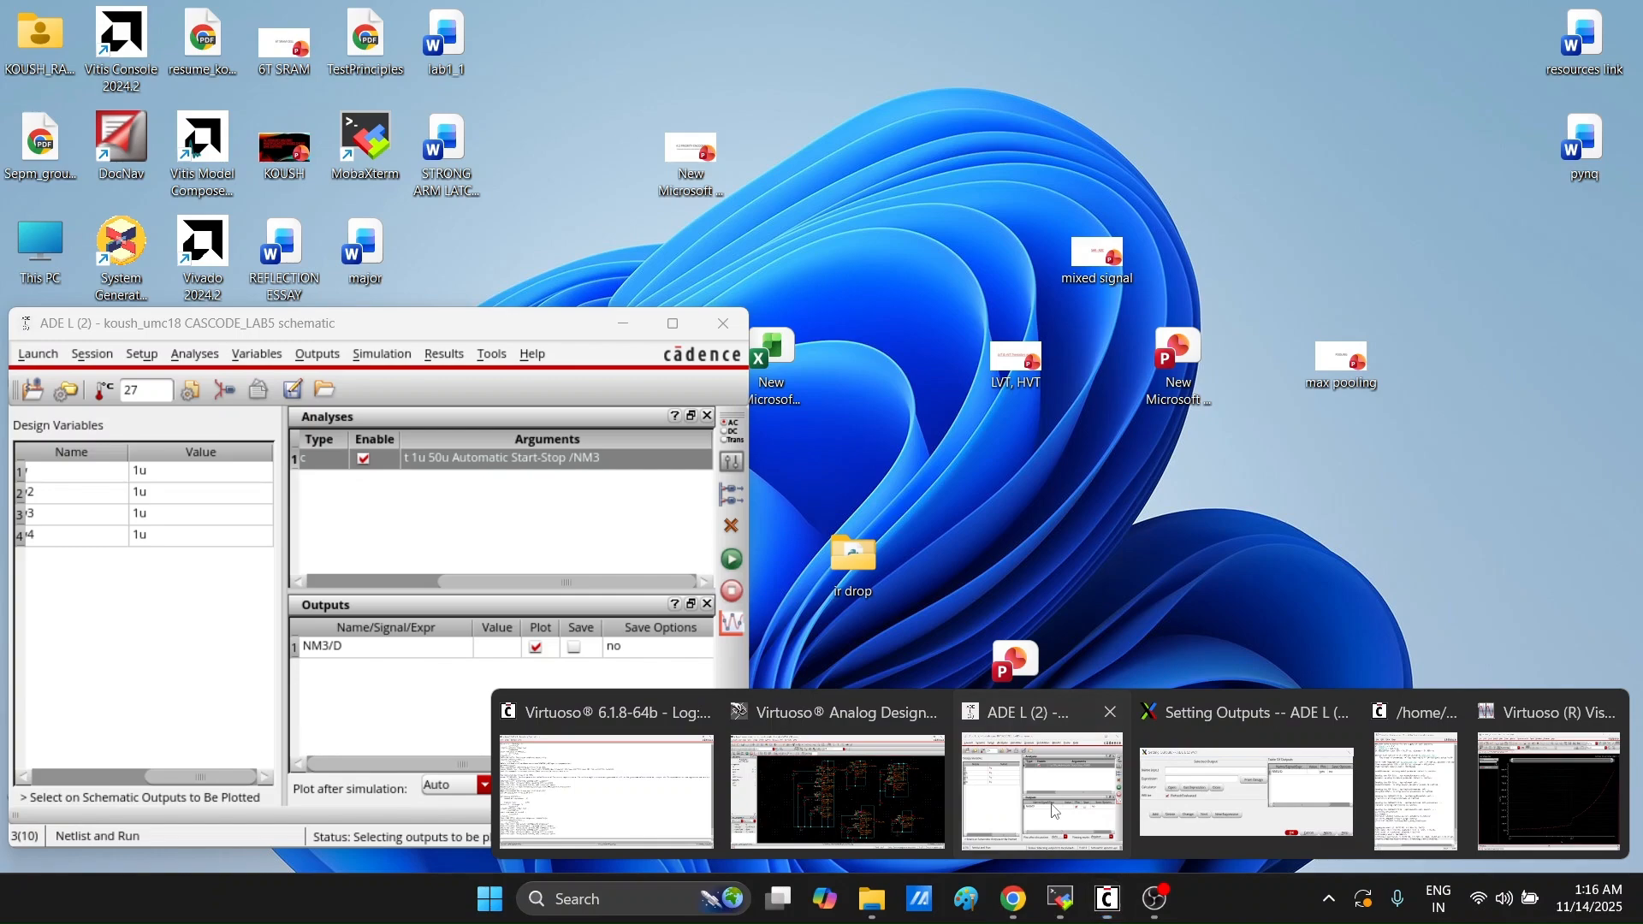
left_click(1056, 835)
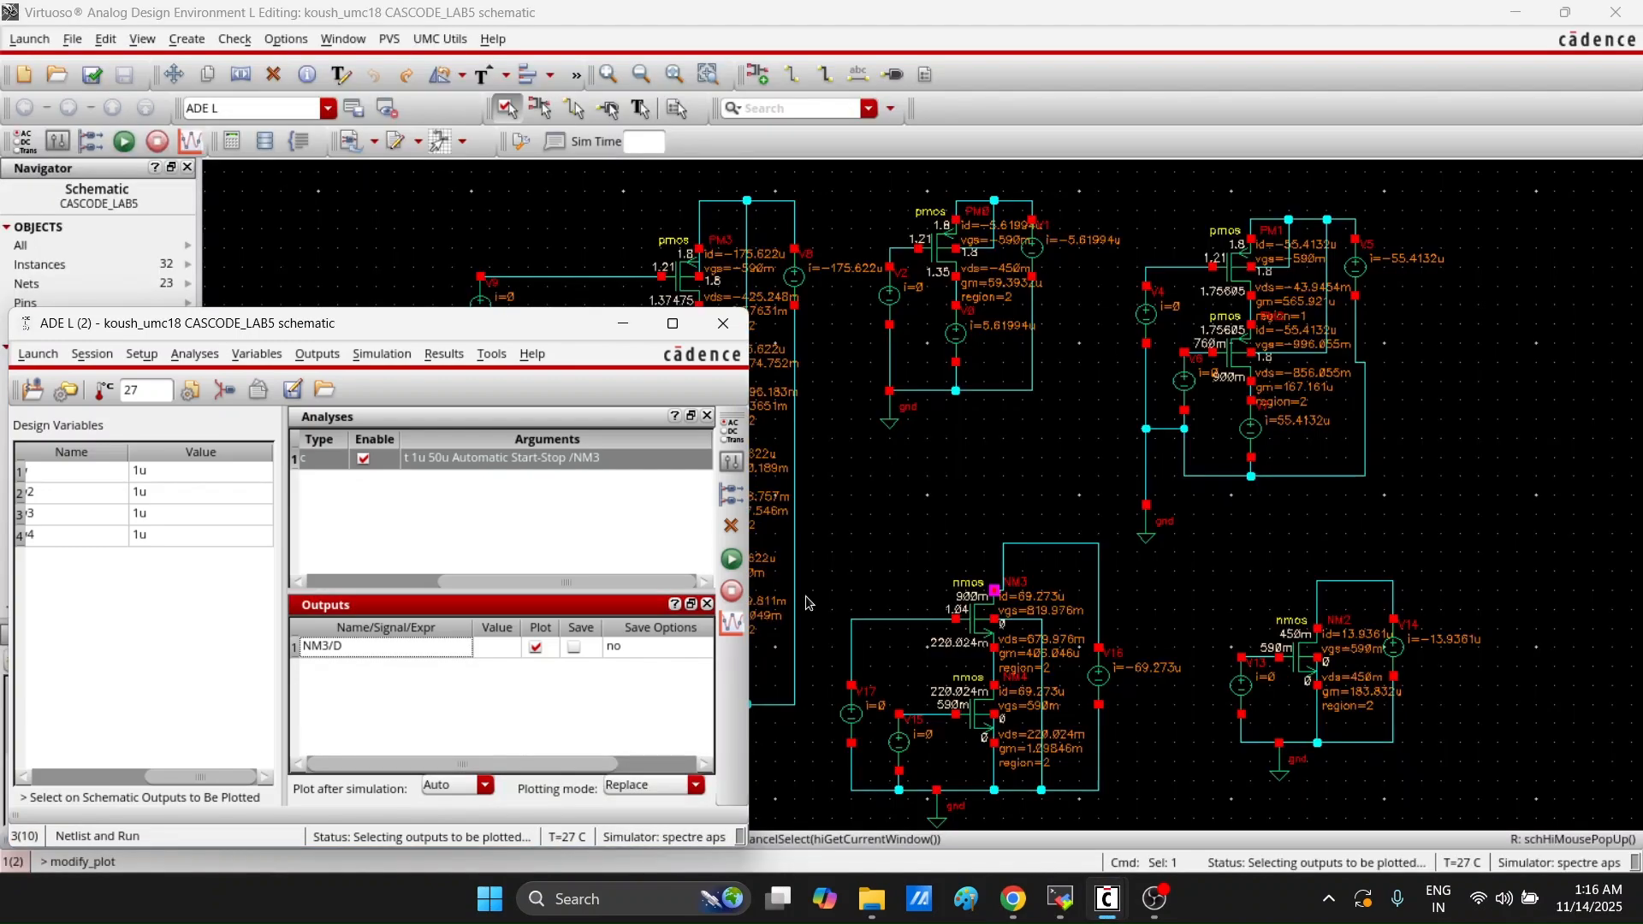
left_click(732, 559)
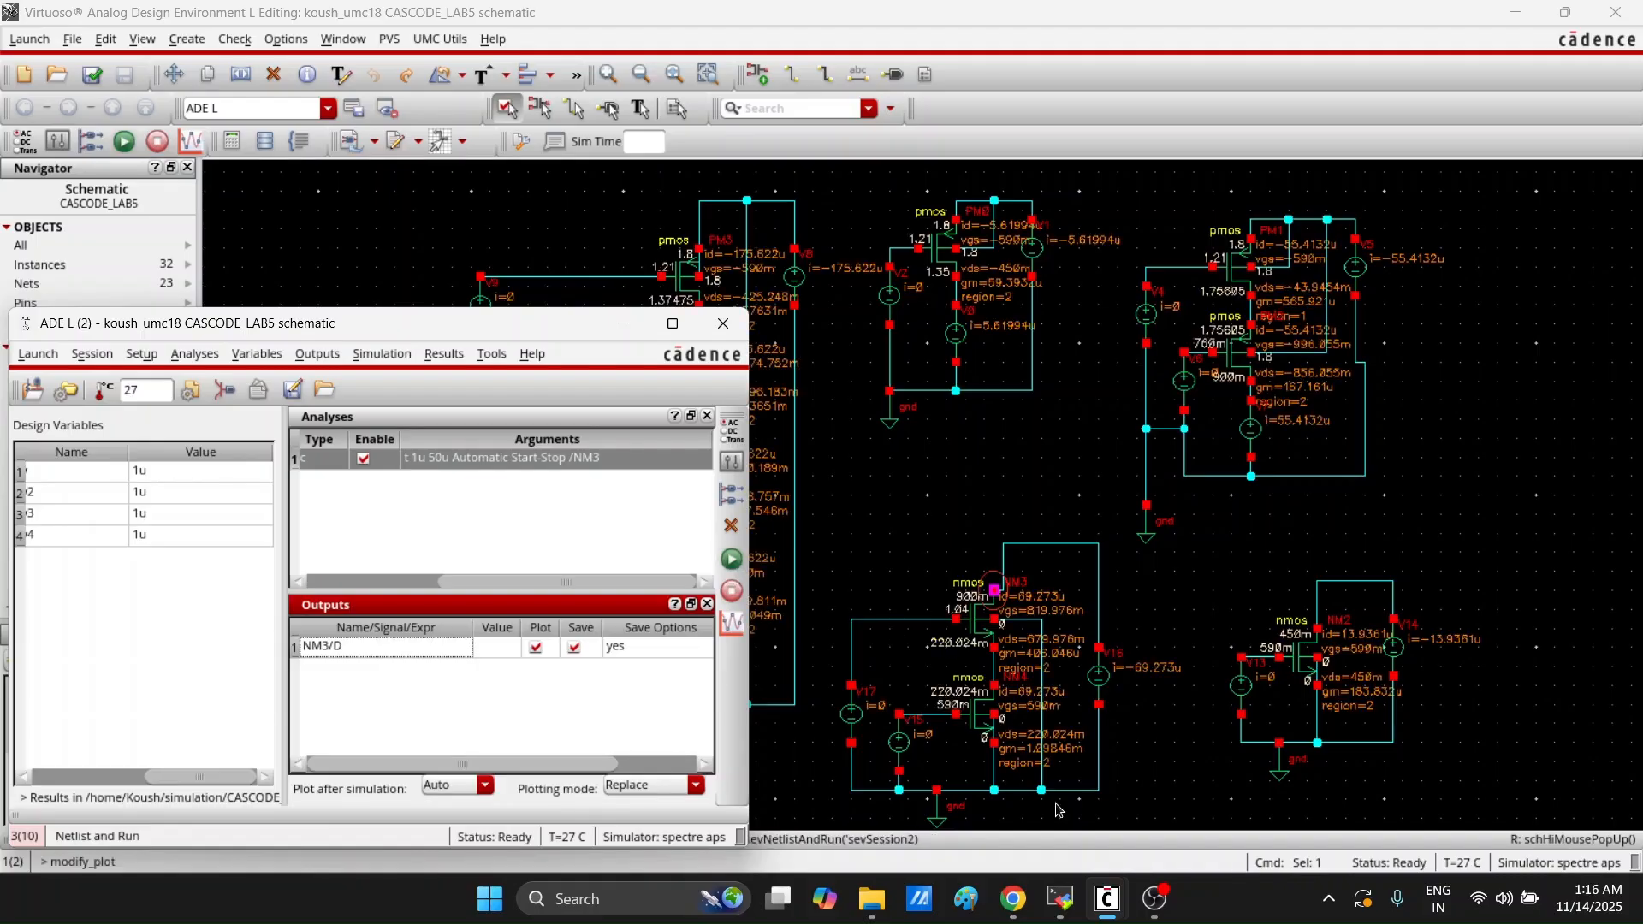
mouse_move(1107, 898)
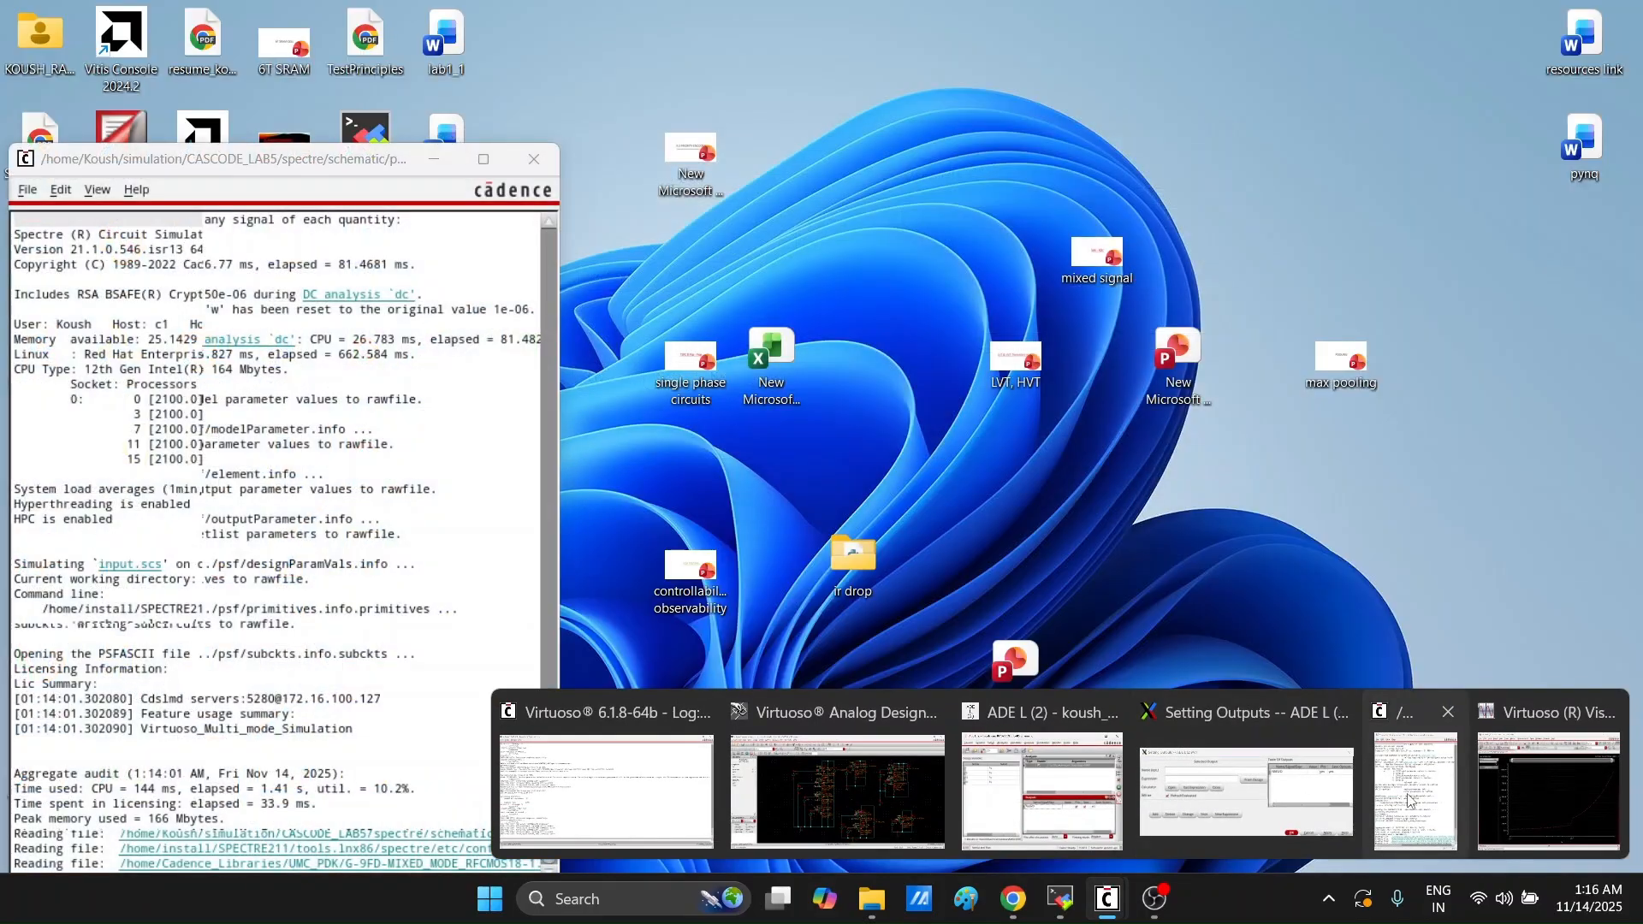
left_click(1491, 800)
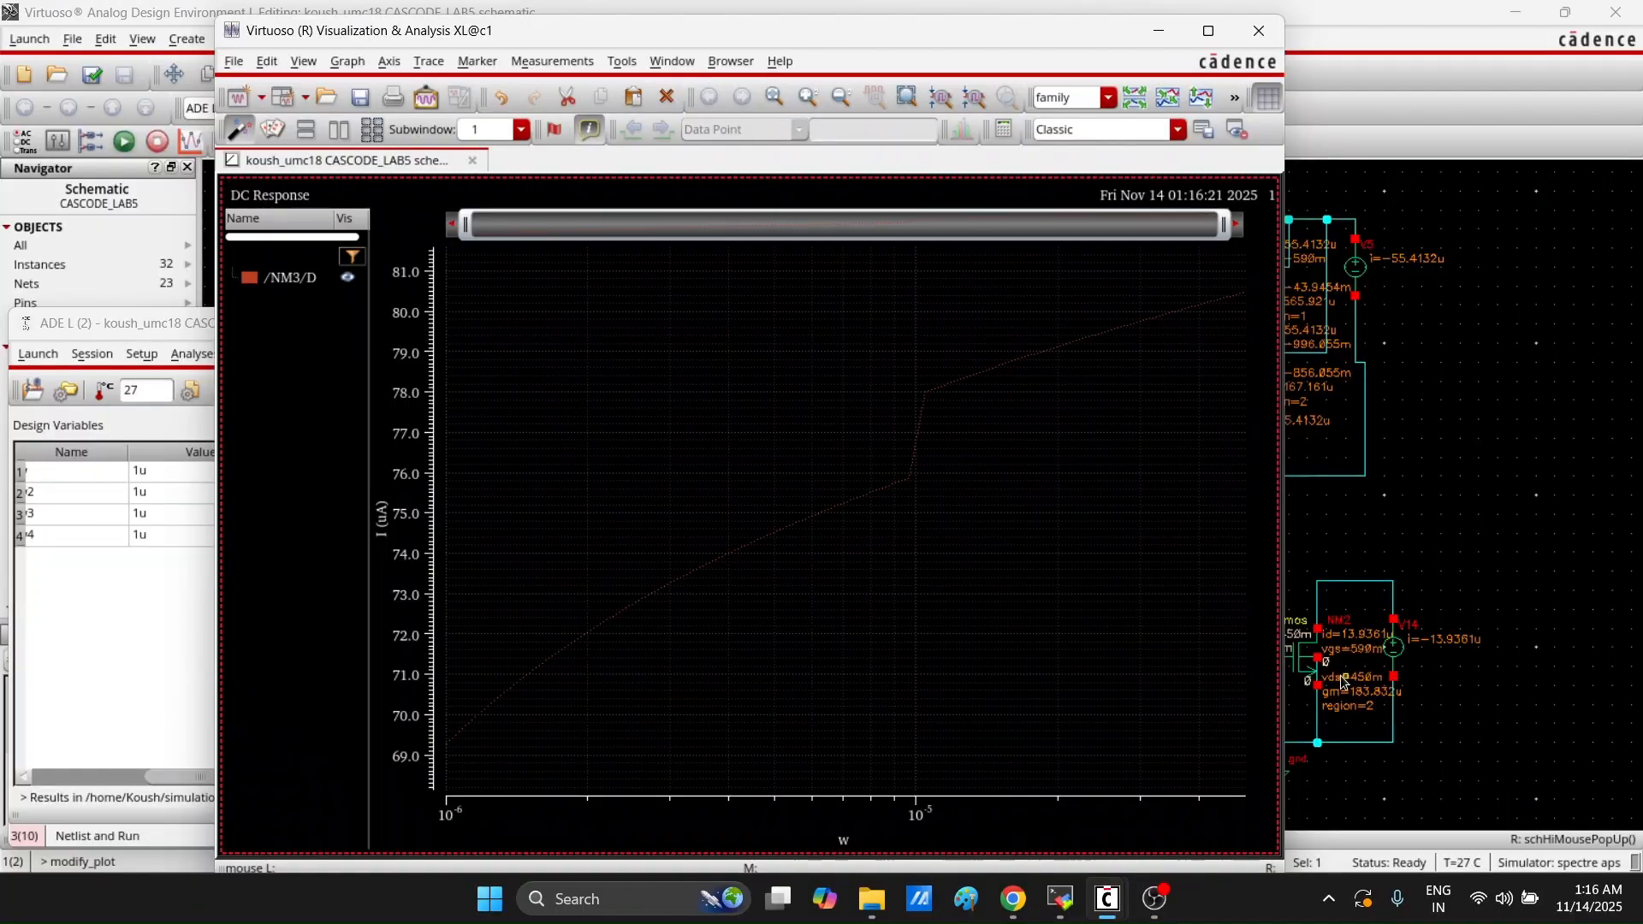
mouse_move(967, 389)
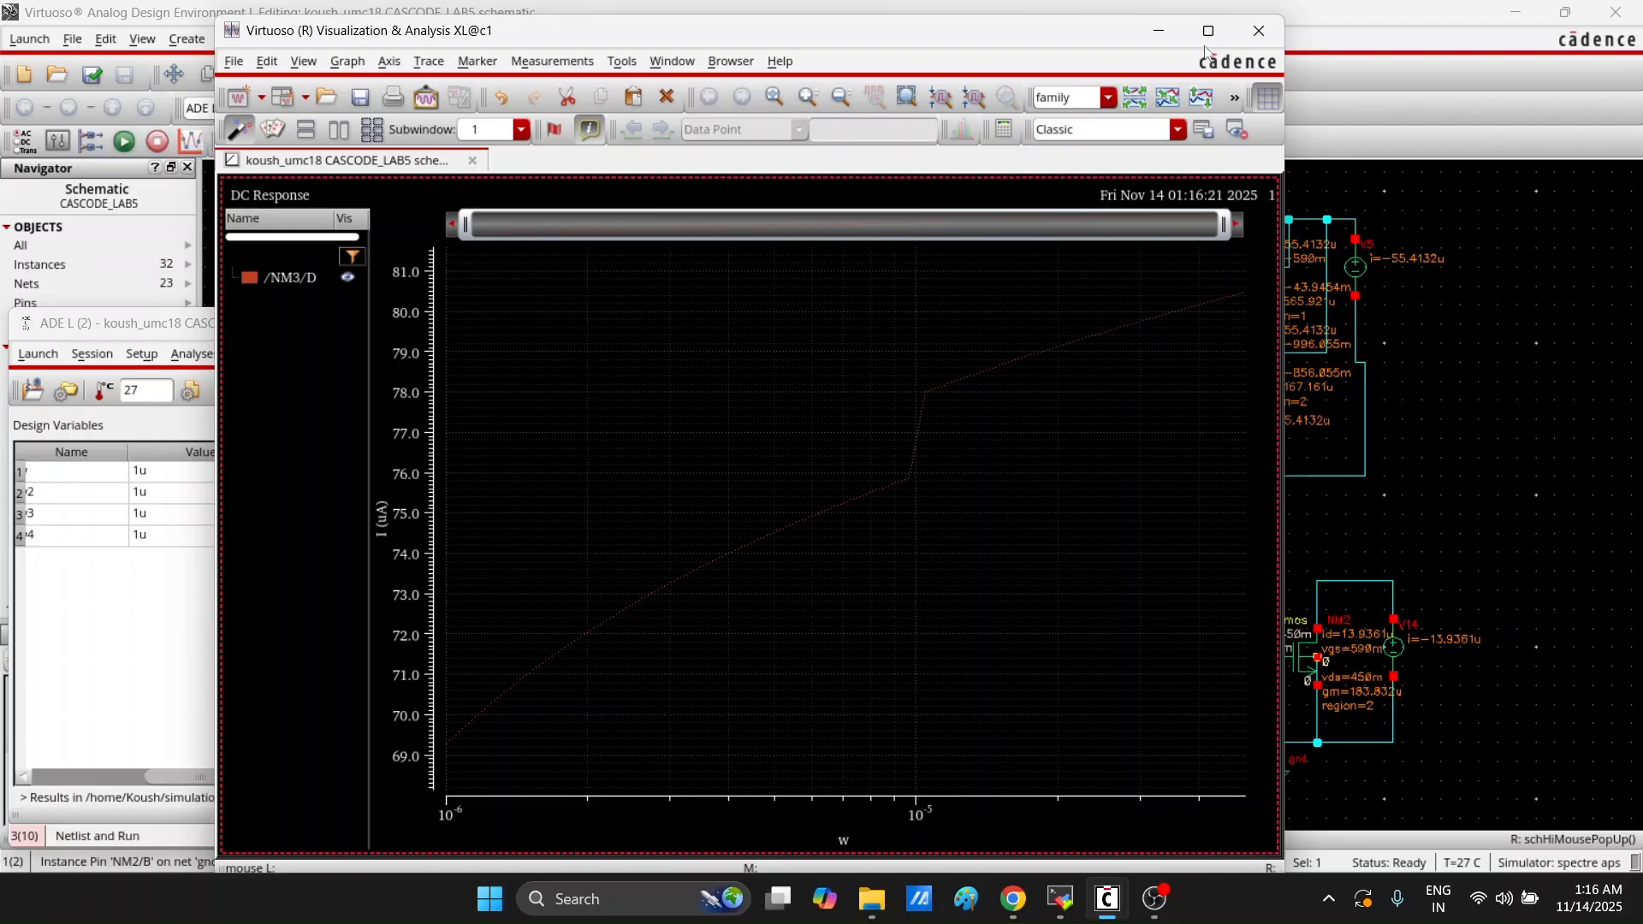
left_click(1158, 31)
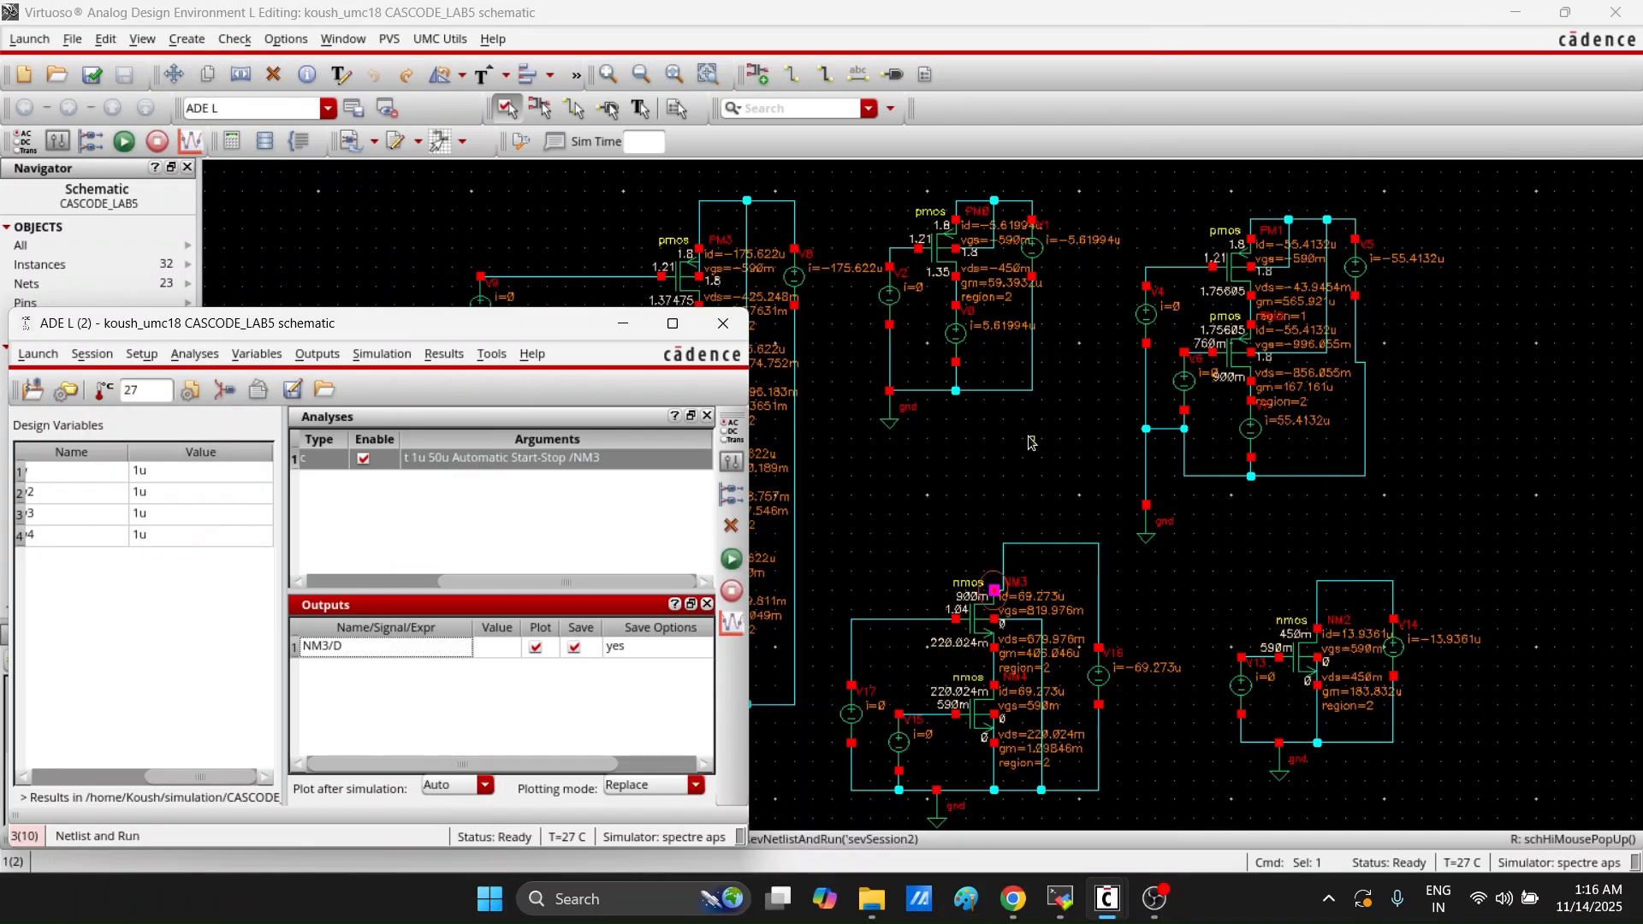
Return to the schematic and inspect NM3's gate pin, NM0's width, the DC voltage of source V11 and PM3's drain pin
left_click(935, 477)
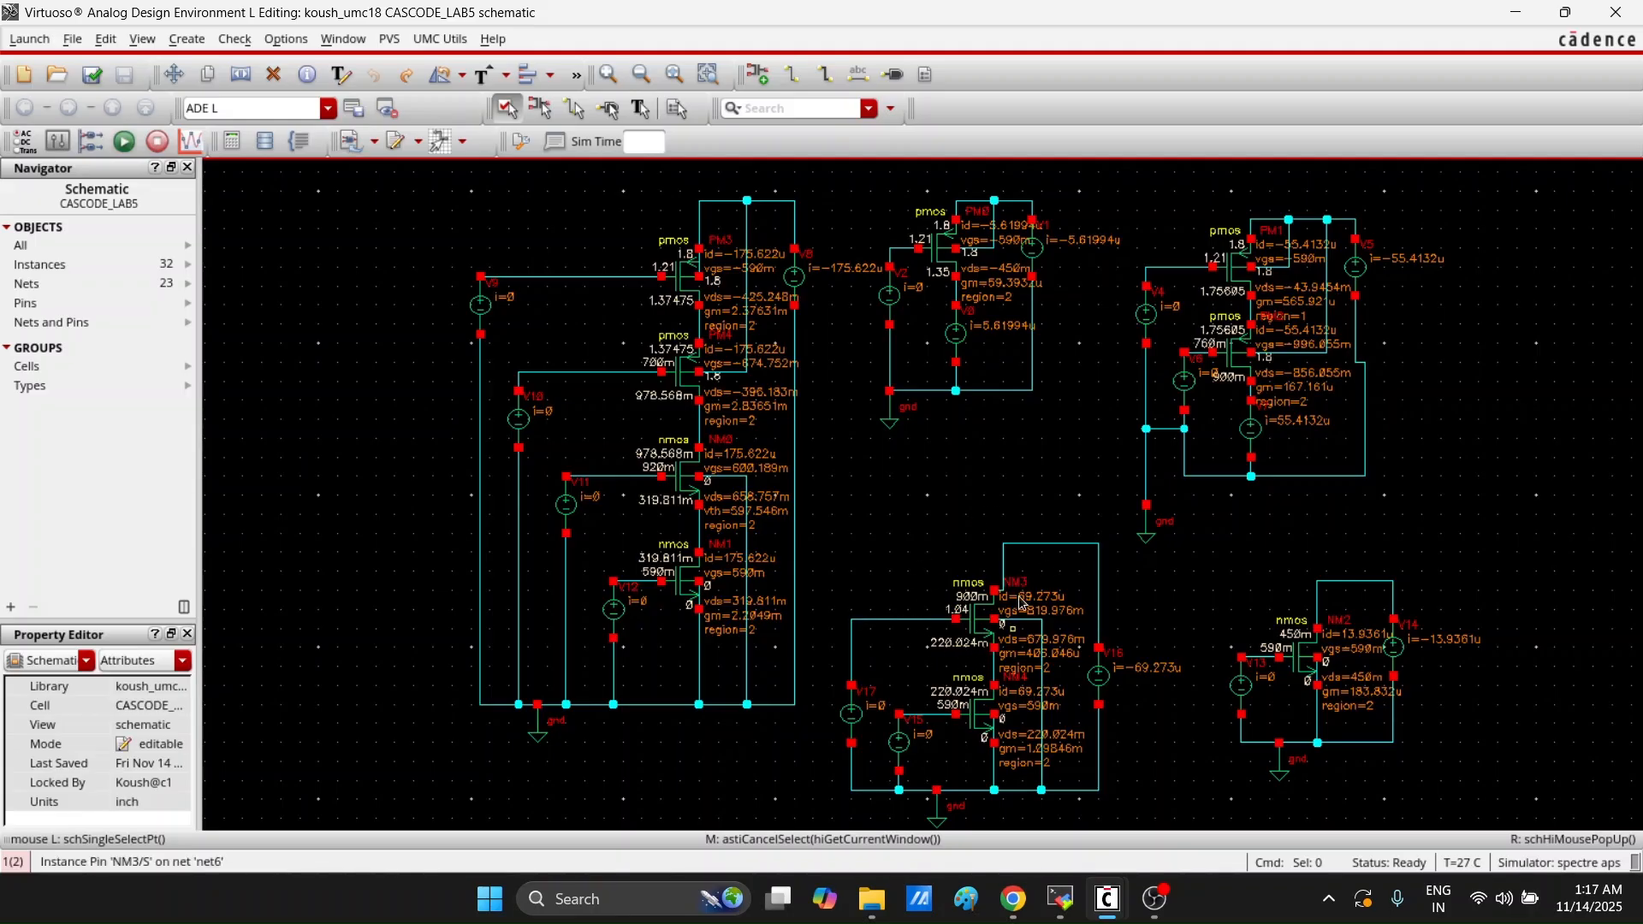
left_click(955, 618)
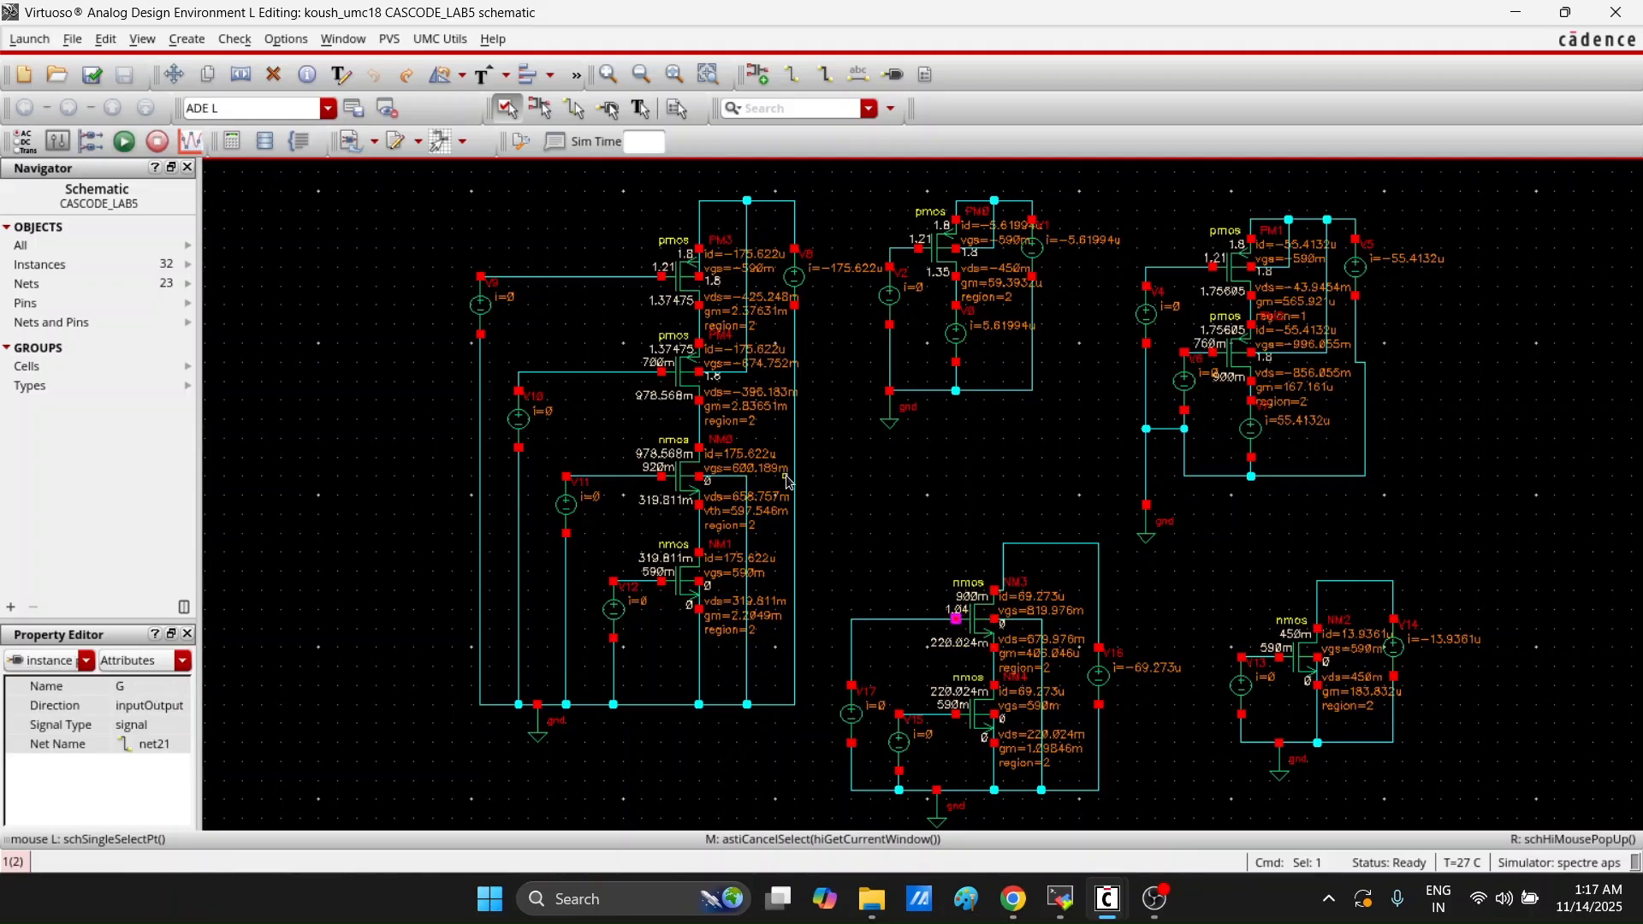
left_click(683, 483)
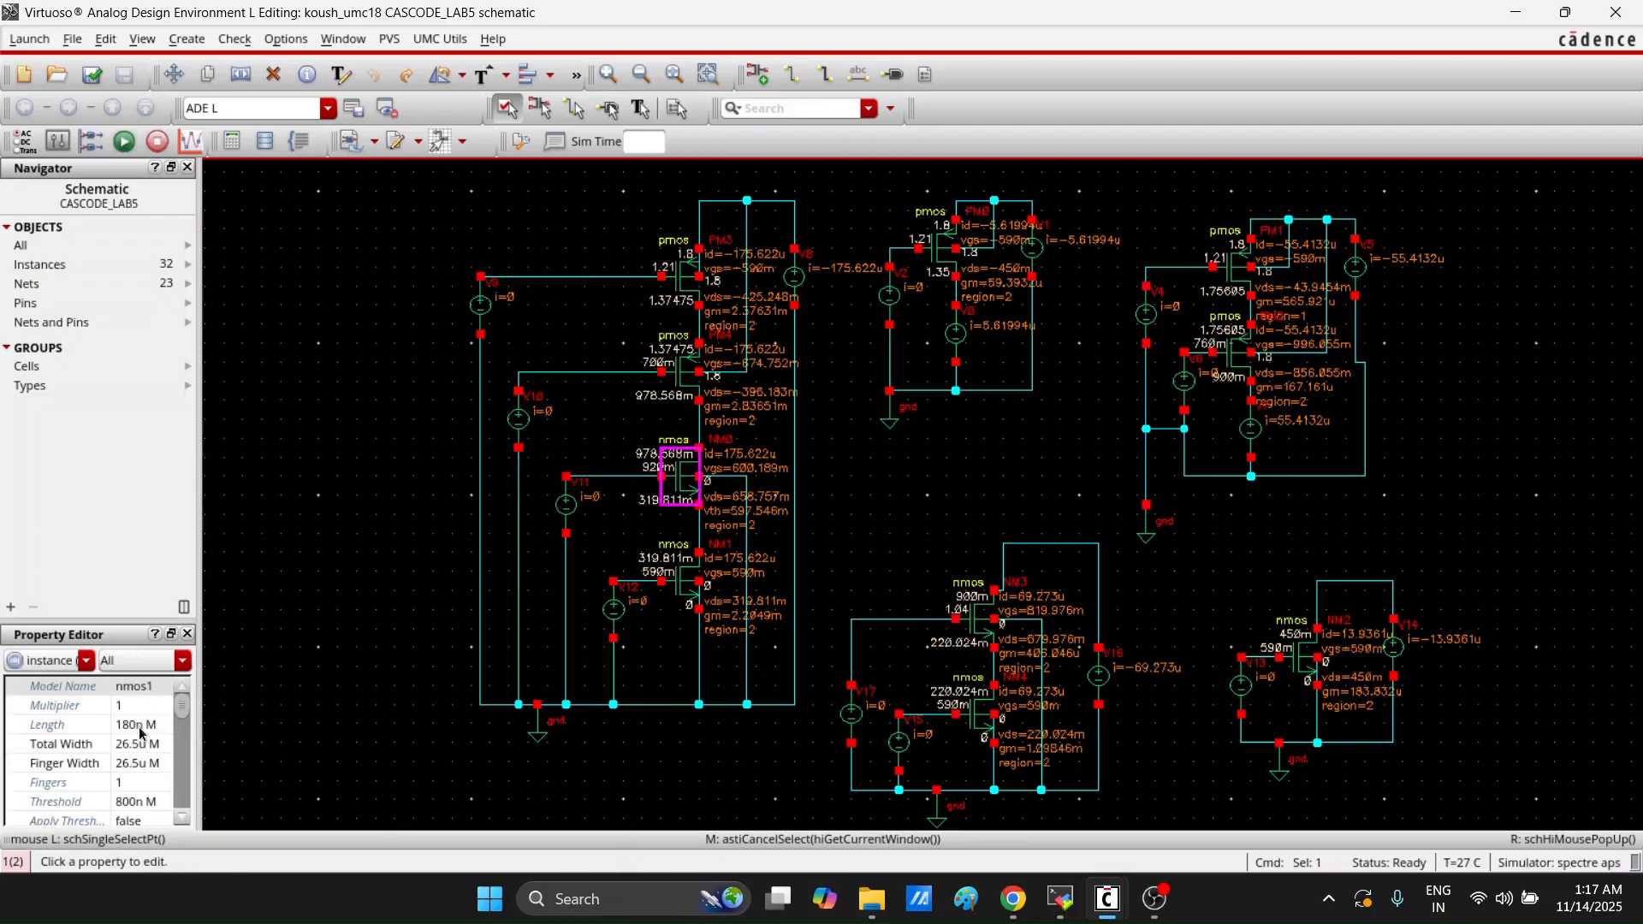
left_click(569, 511)
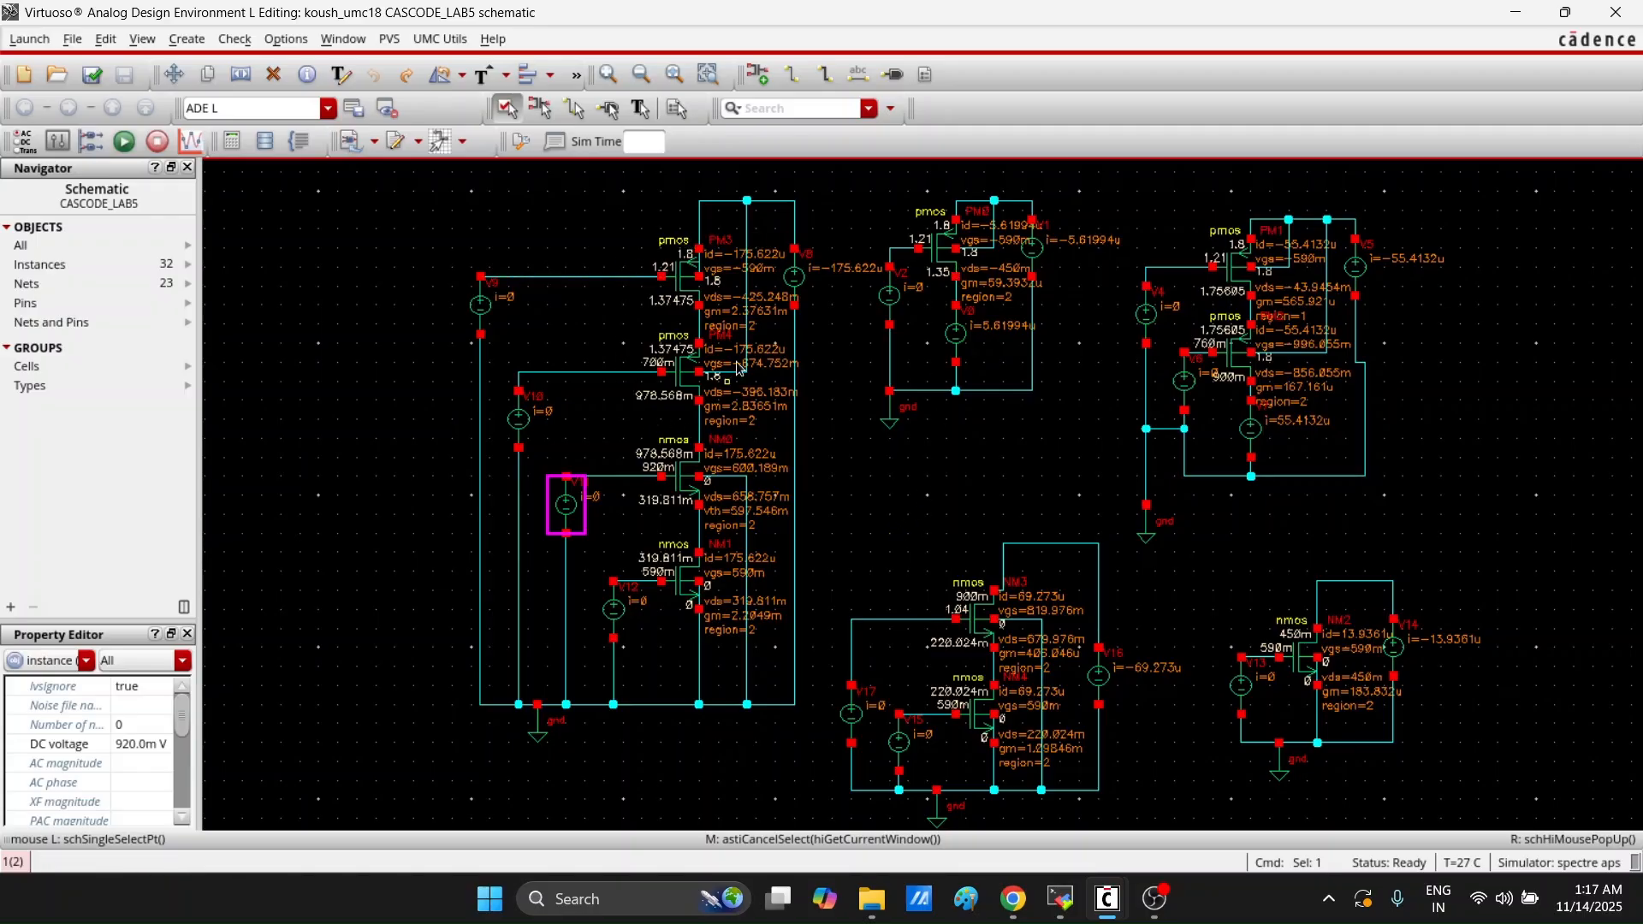
left_click(698, 304)
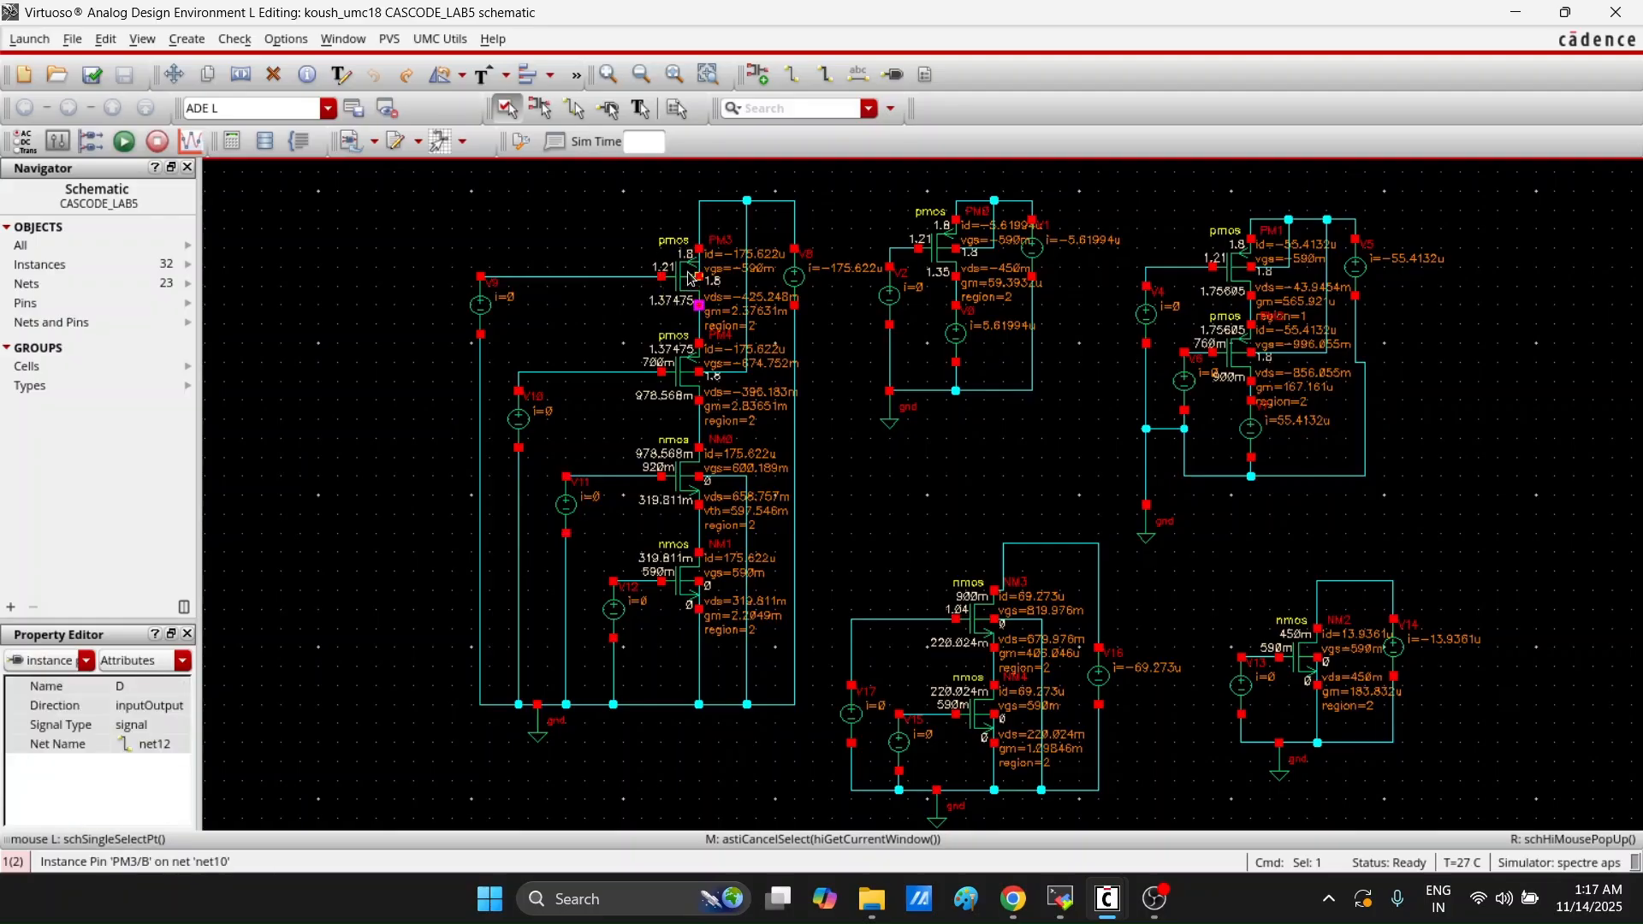
Inspect PM3's gate pin, PM0's width and the DC voltages of the supply and gate sources in PM0's test circuit
left_click(661, 276)
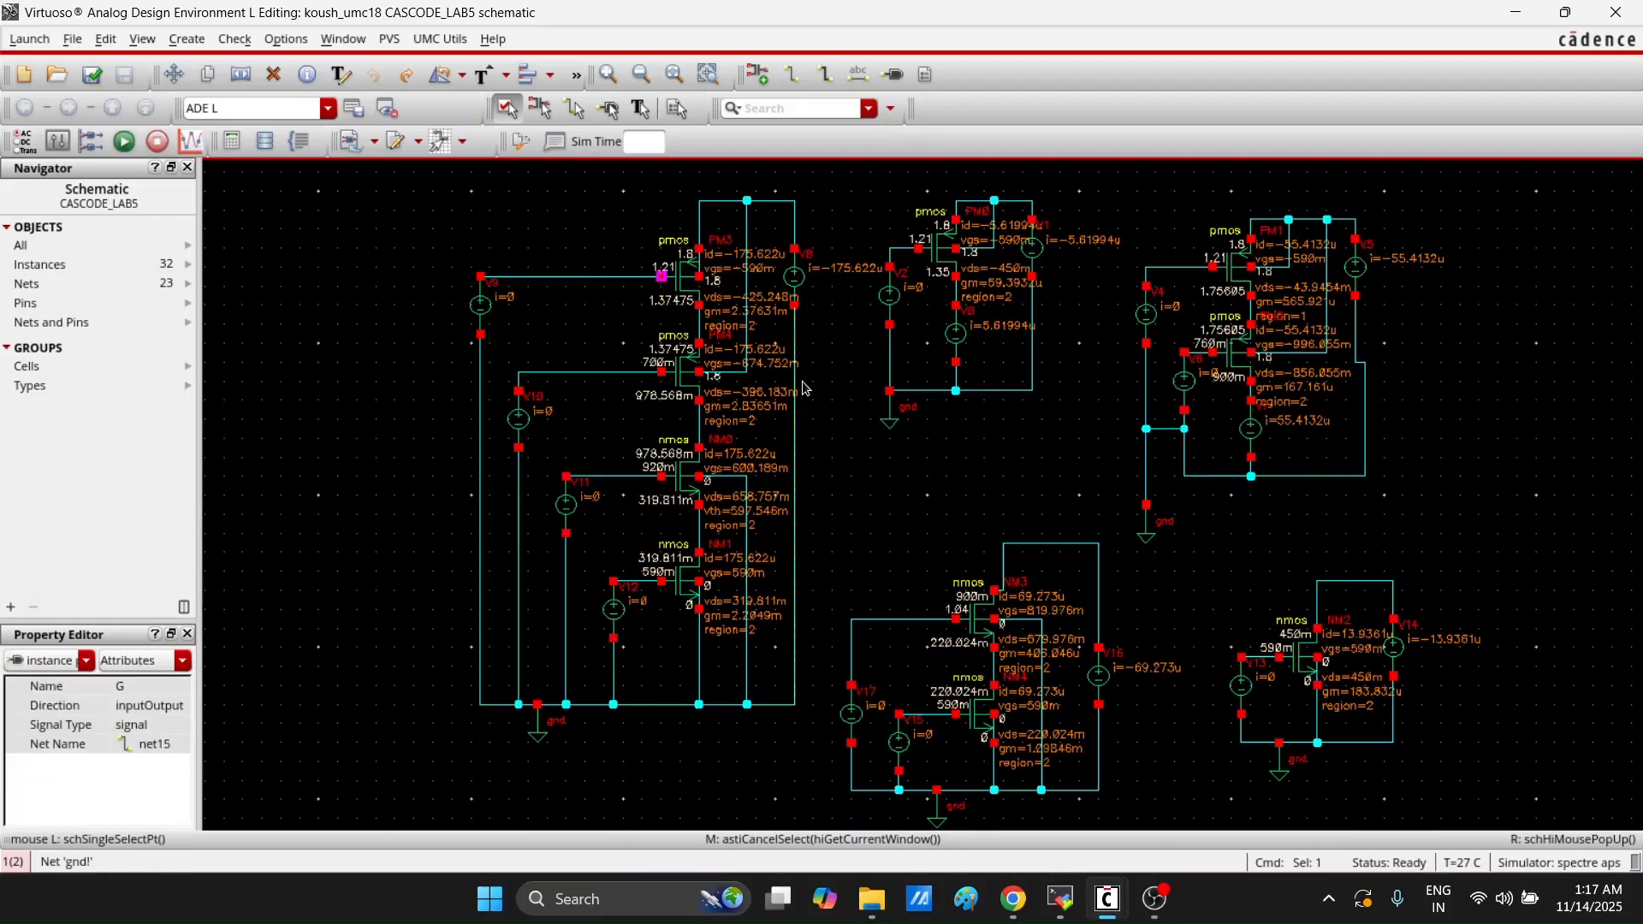
left_click(840, 462)
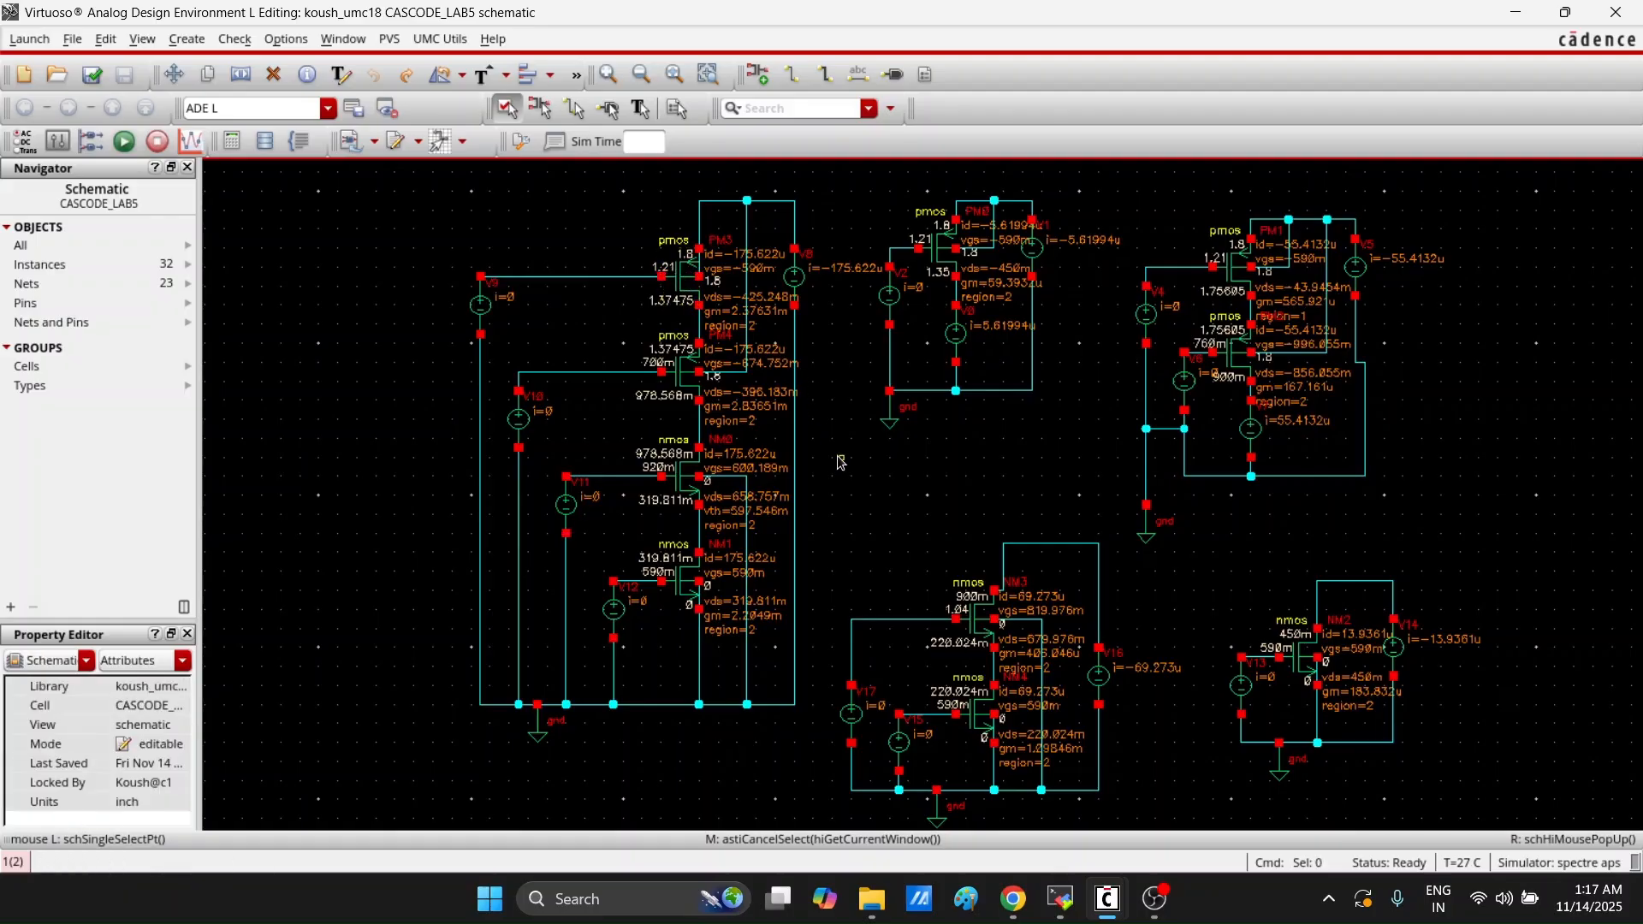
left_click(940, 254)
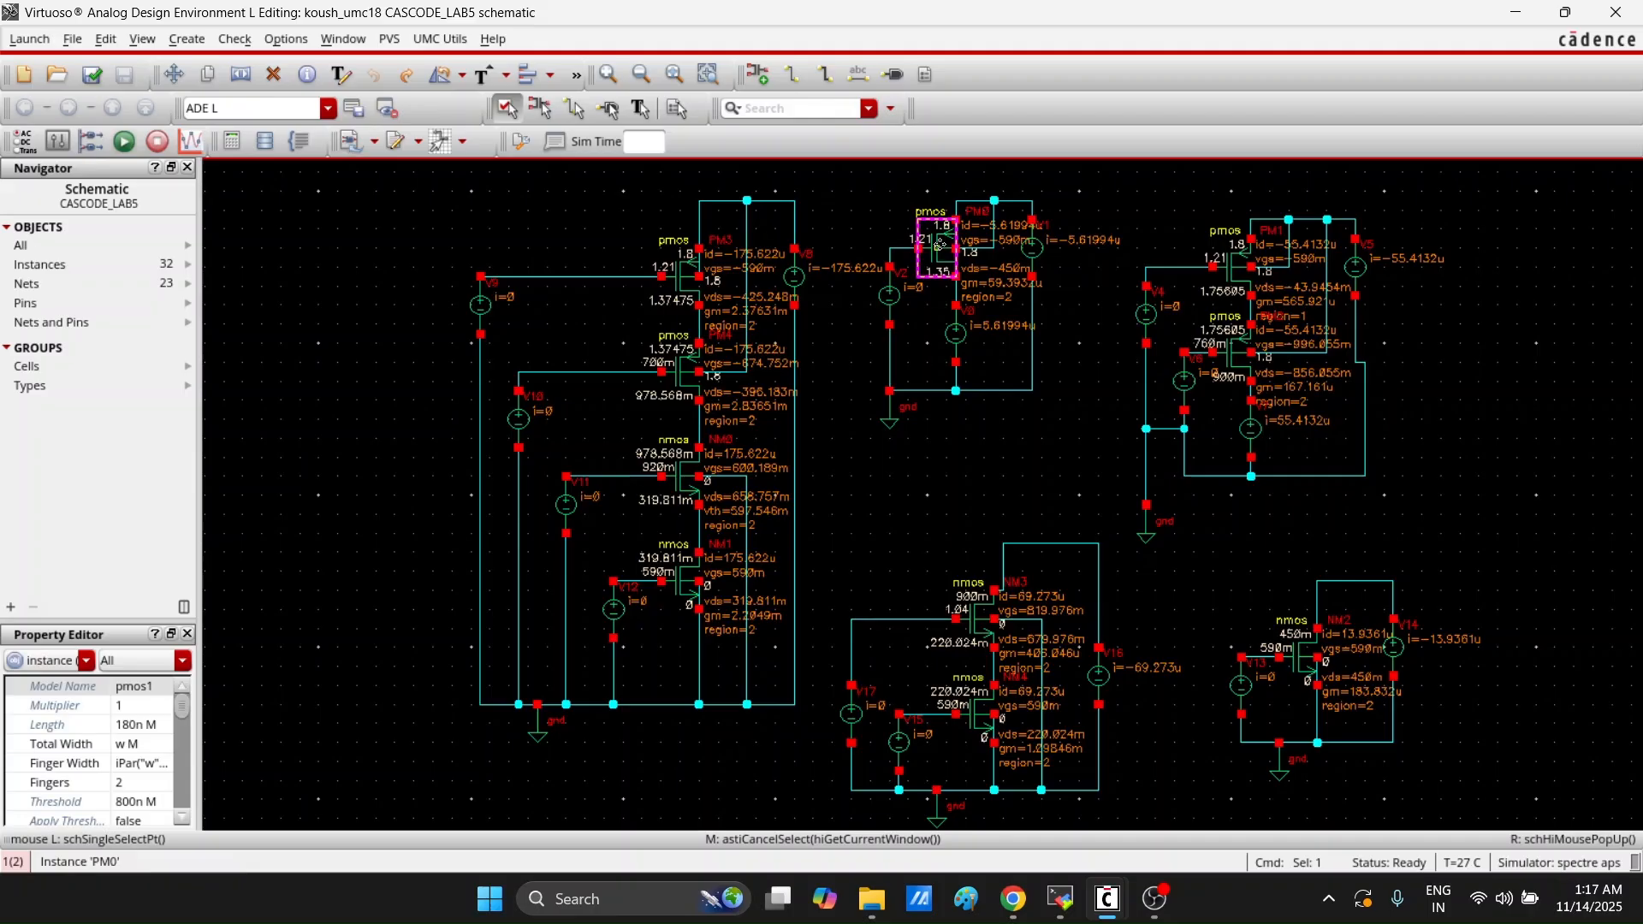
left_click(1044, 253)
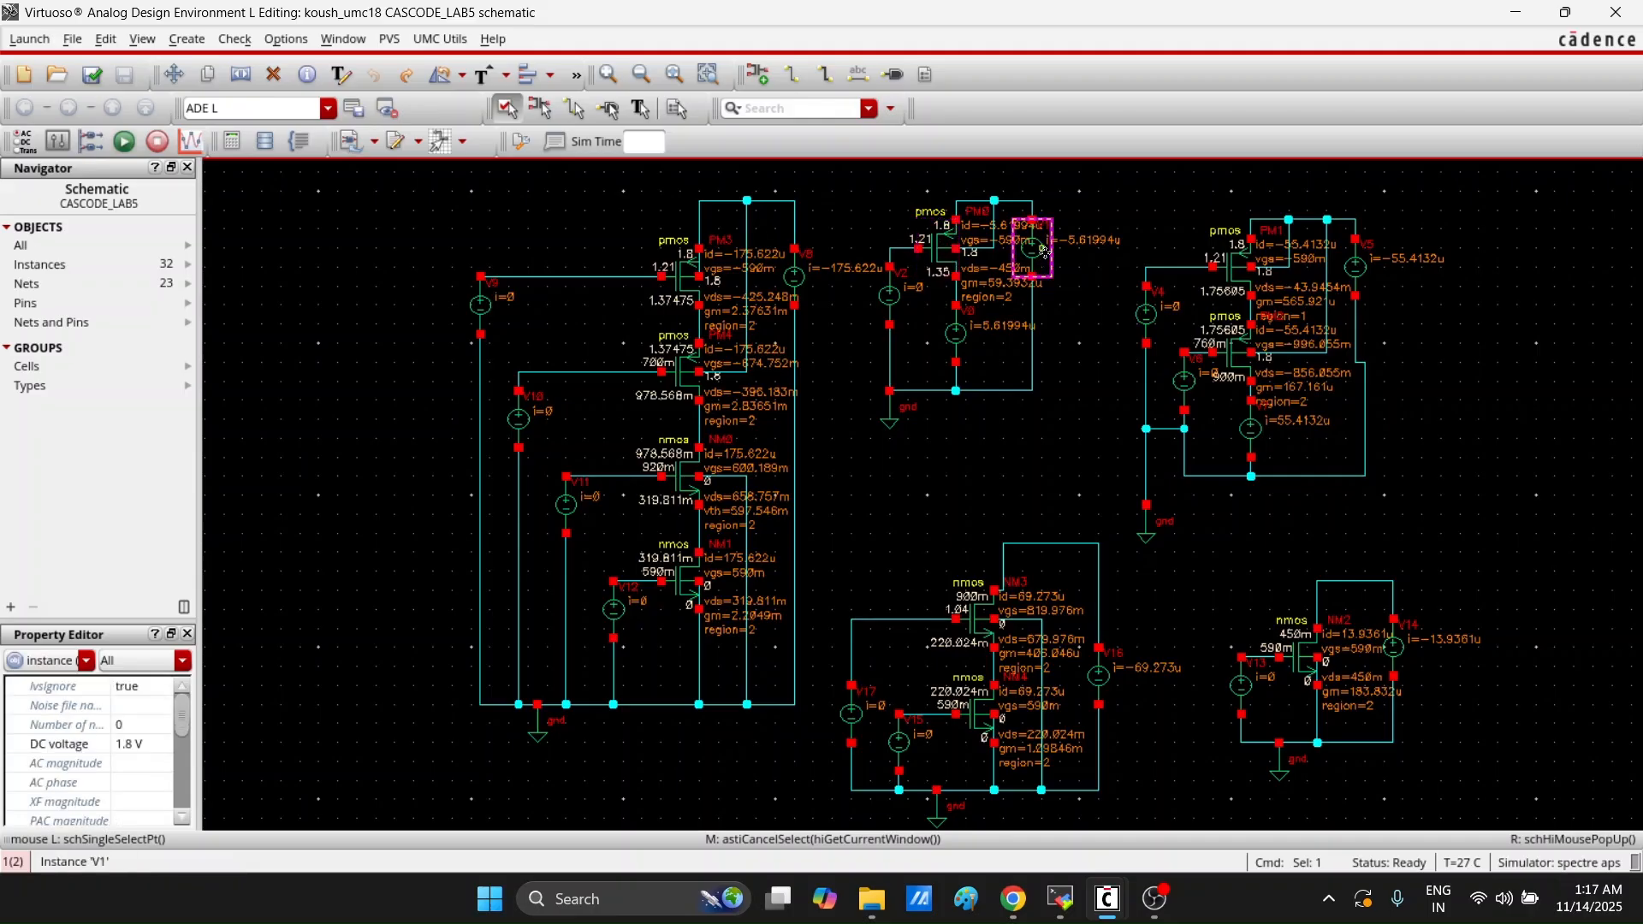
left_click(889, 297)
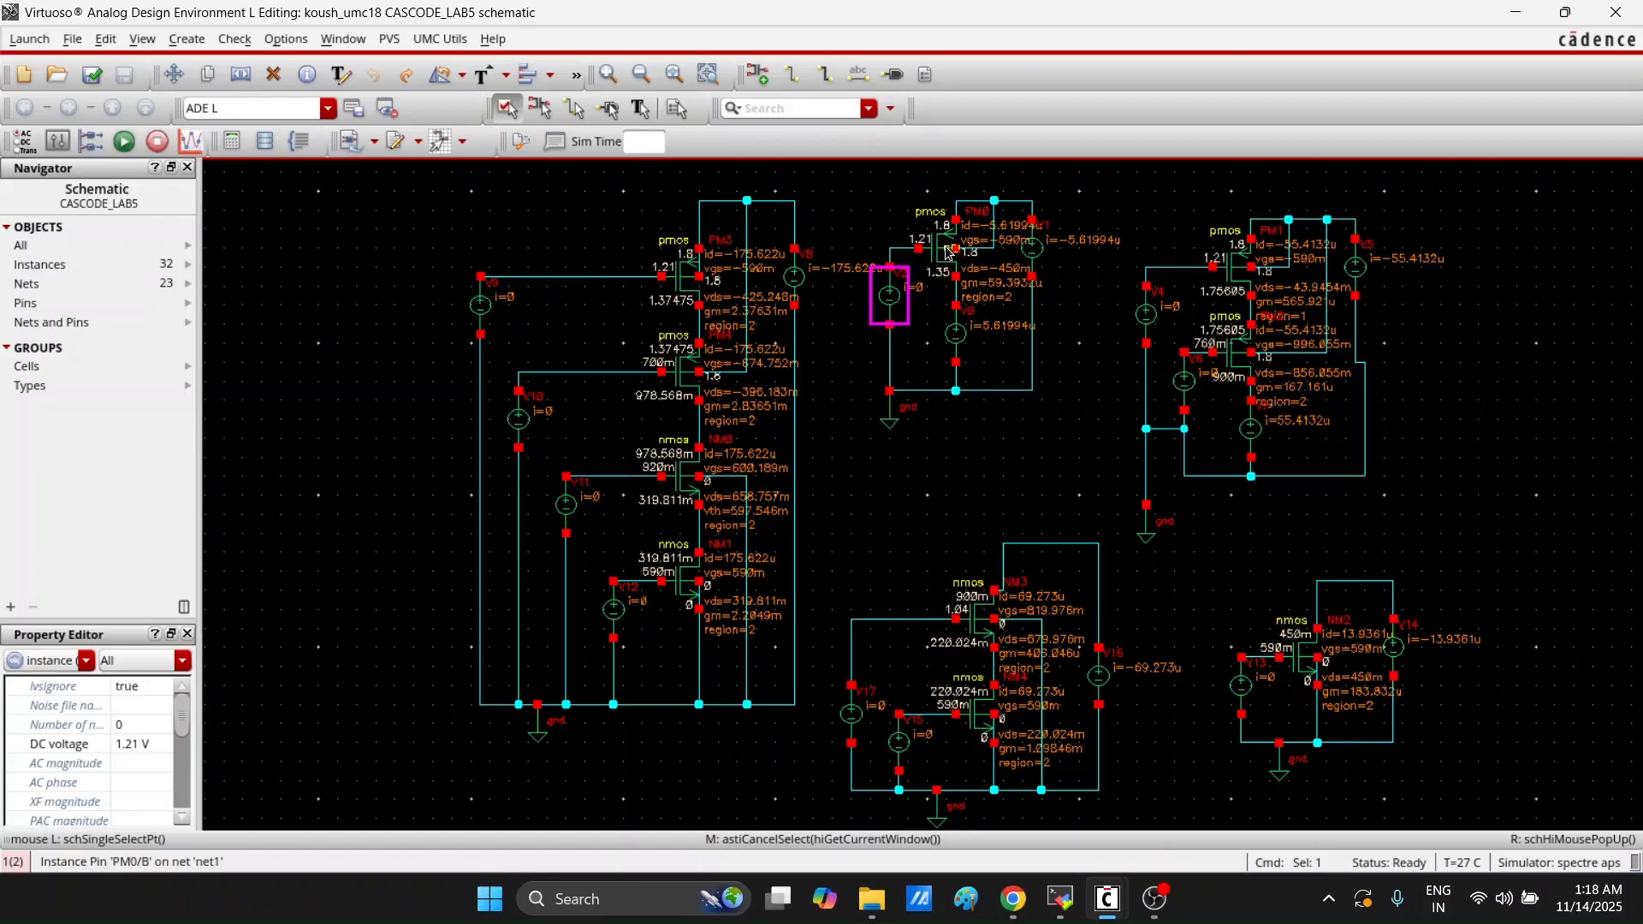
Return to the ADE L window and delete all four NM3 terminal outputs from the outputs list
mouse_move(1106, 898)
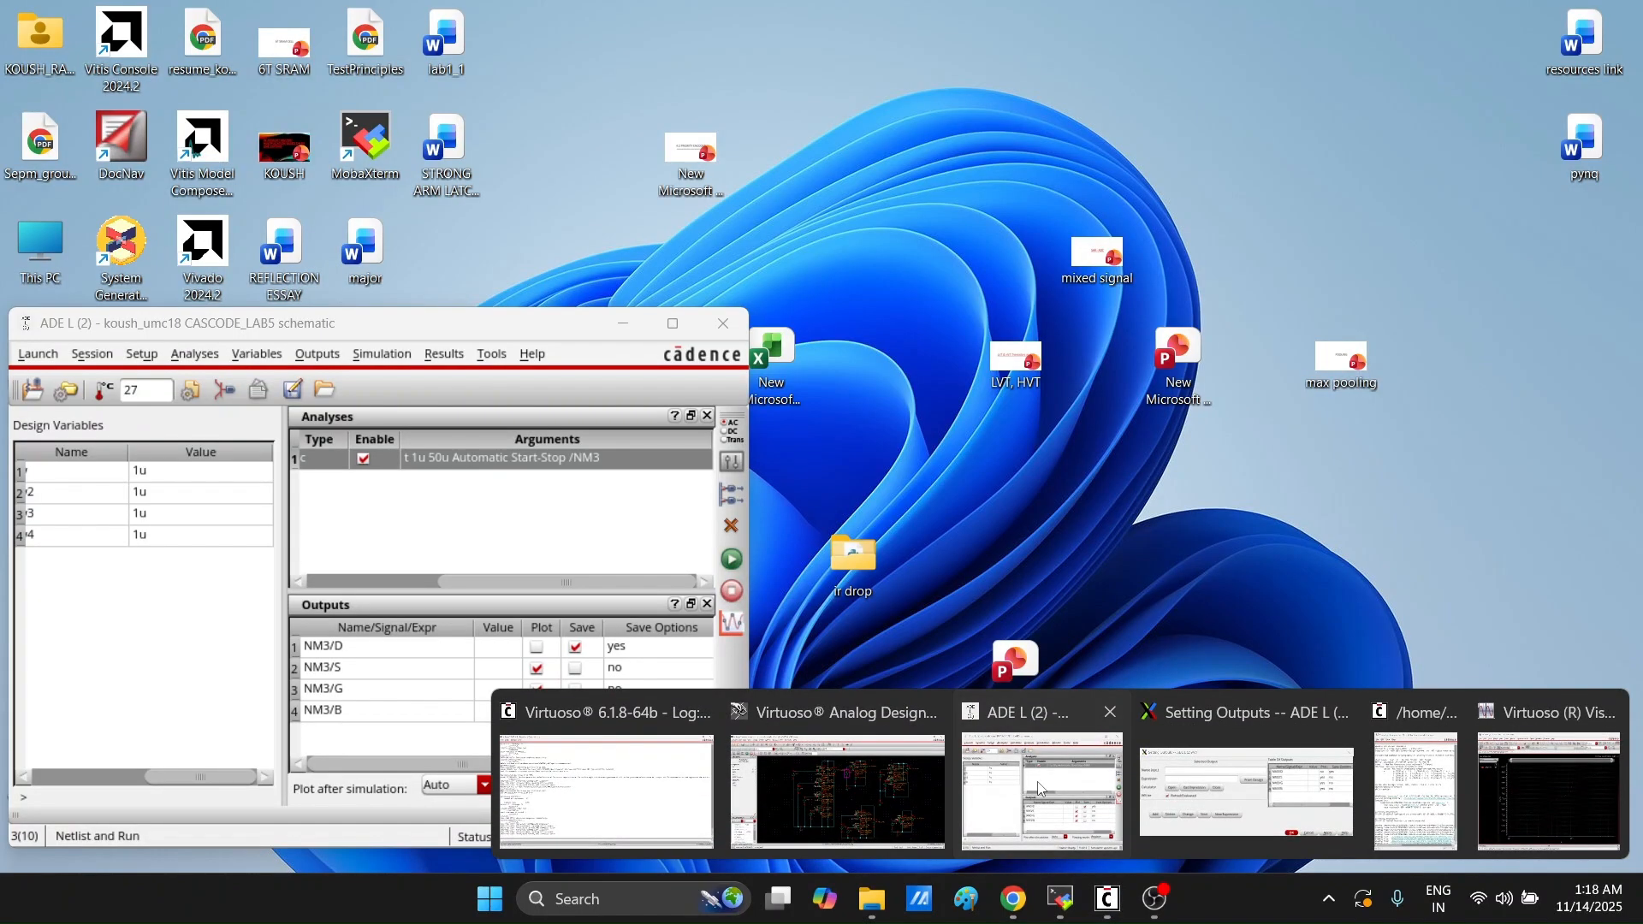
left_click(1041, 789)
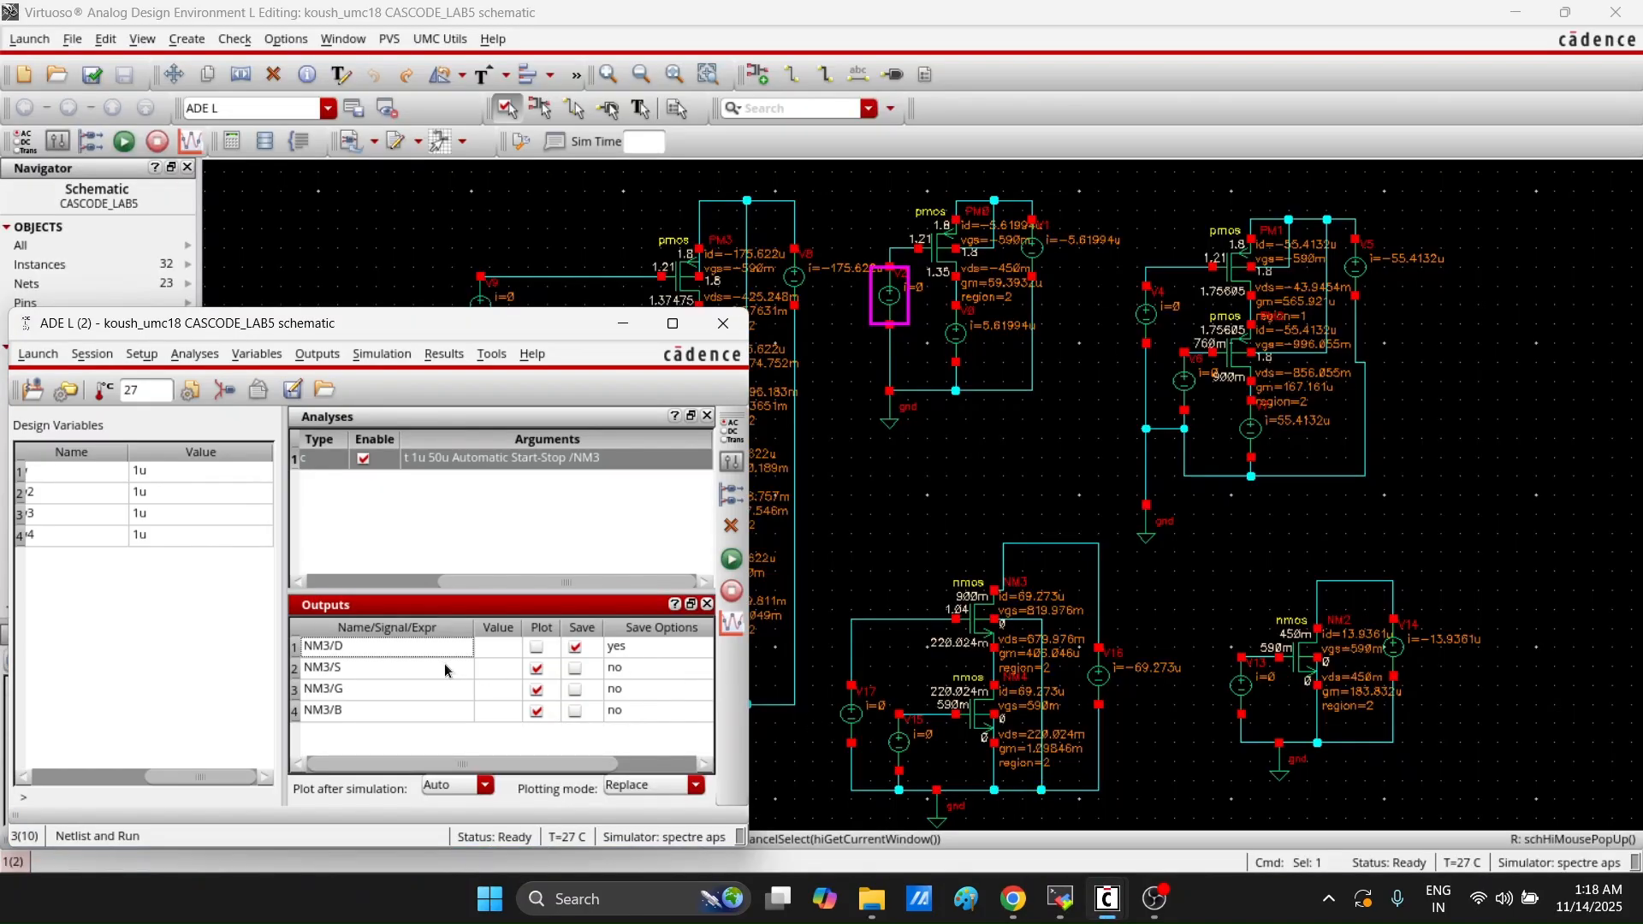
left_click_drag(297, 648, 296, 716)
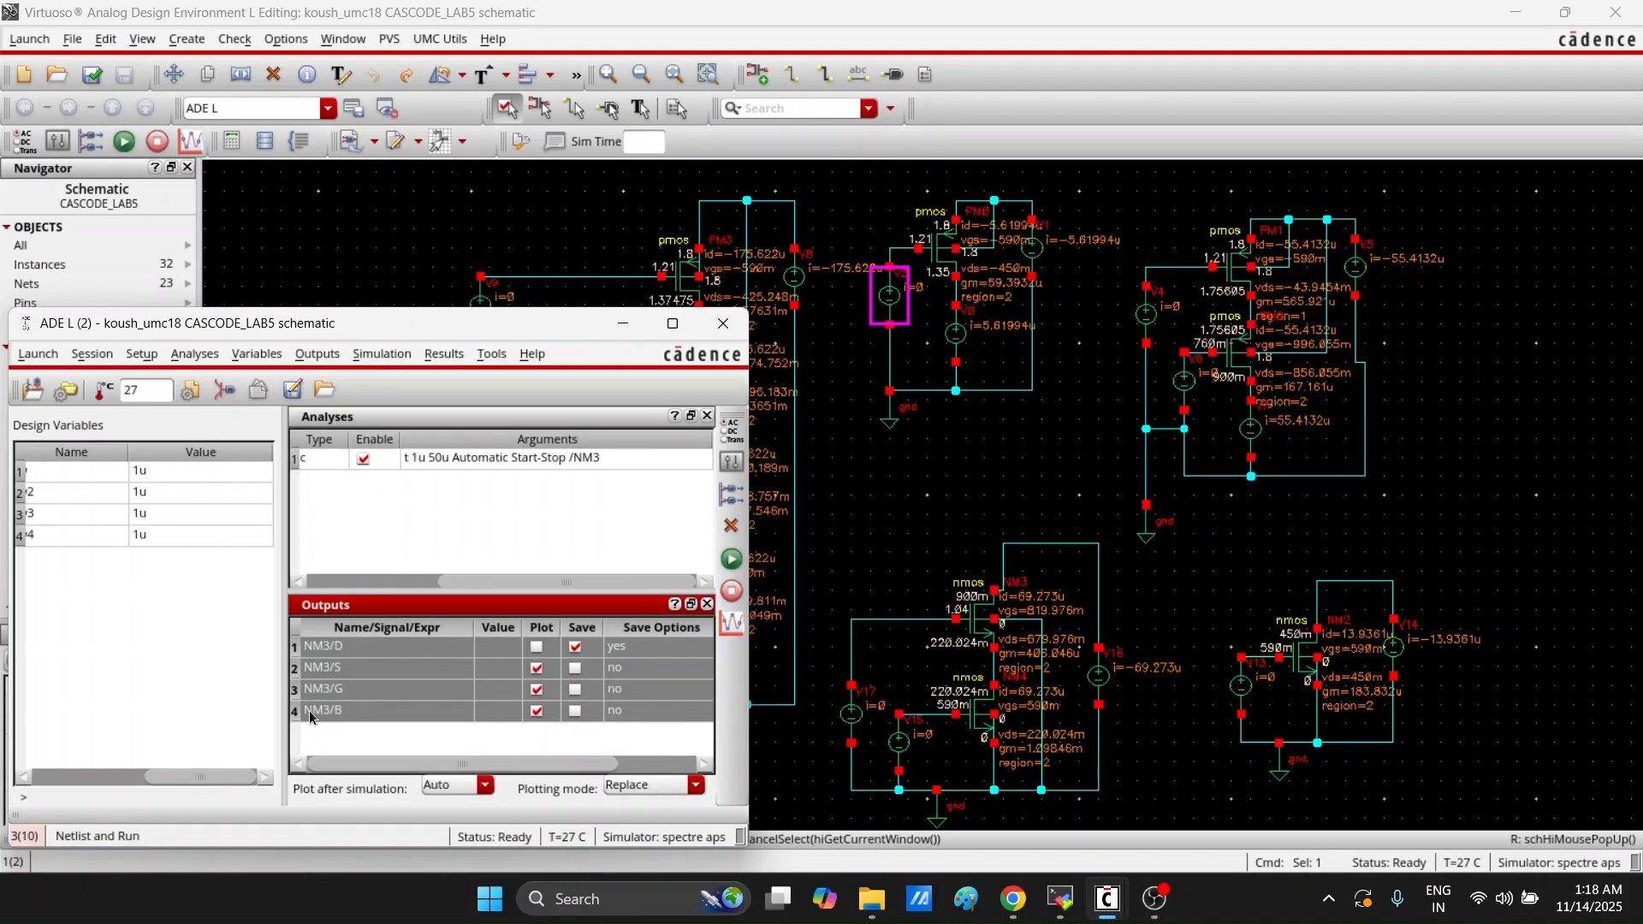
right_click(310, 716)
left_click(372, 845)
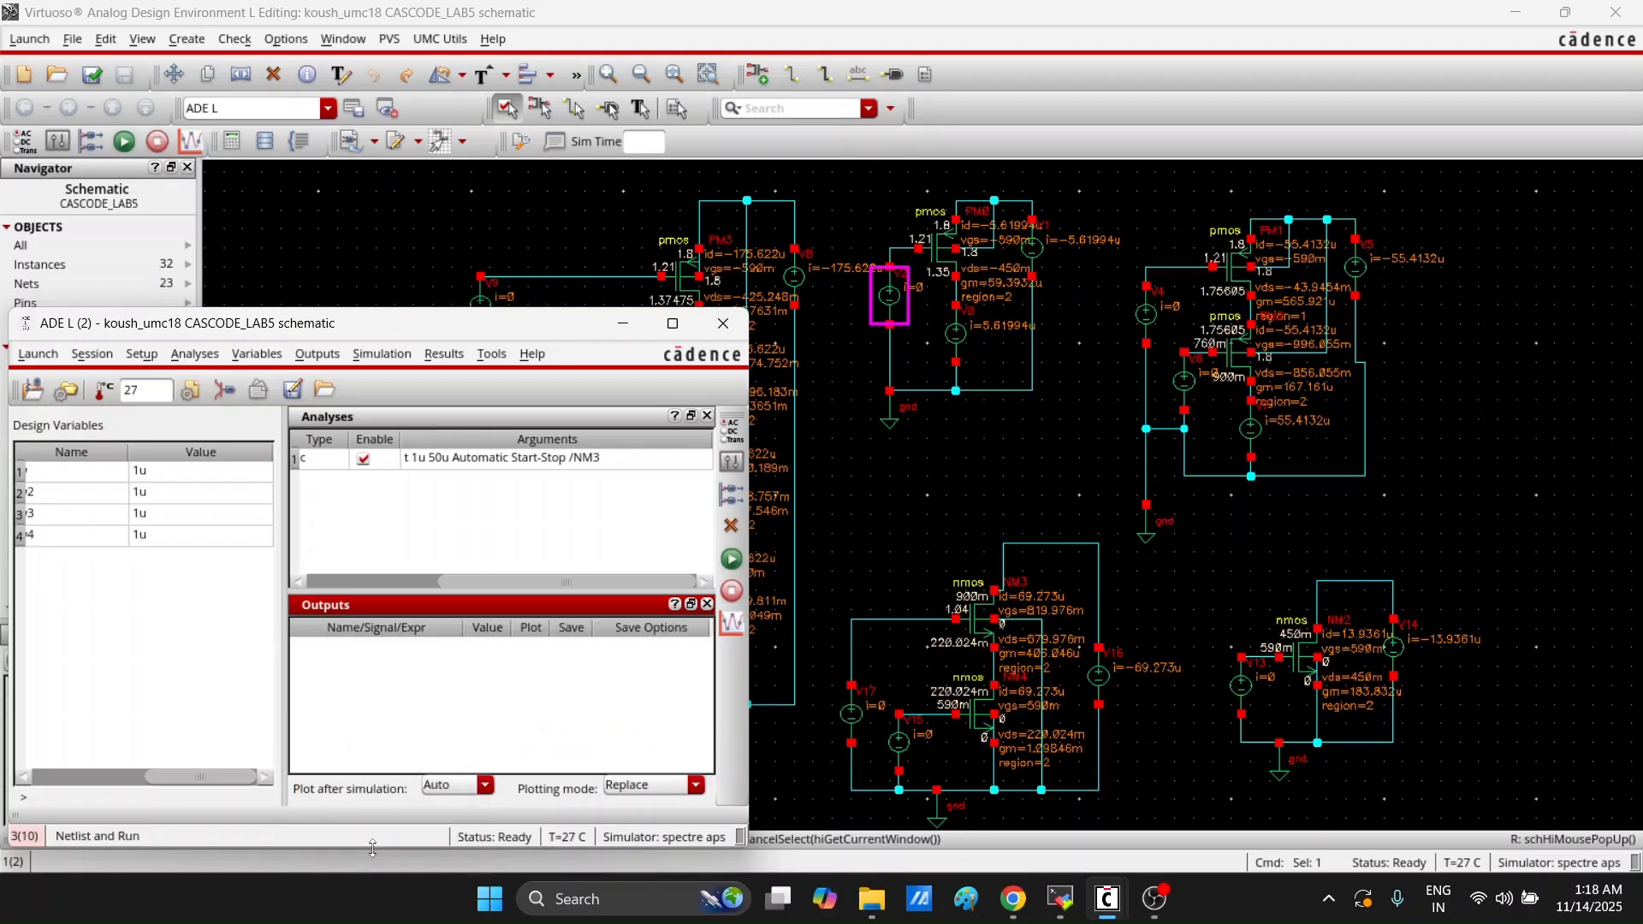
Edit the DC analysis so that the swept component is /PM0
left_click(486, 466)
right_click(486, 465)
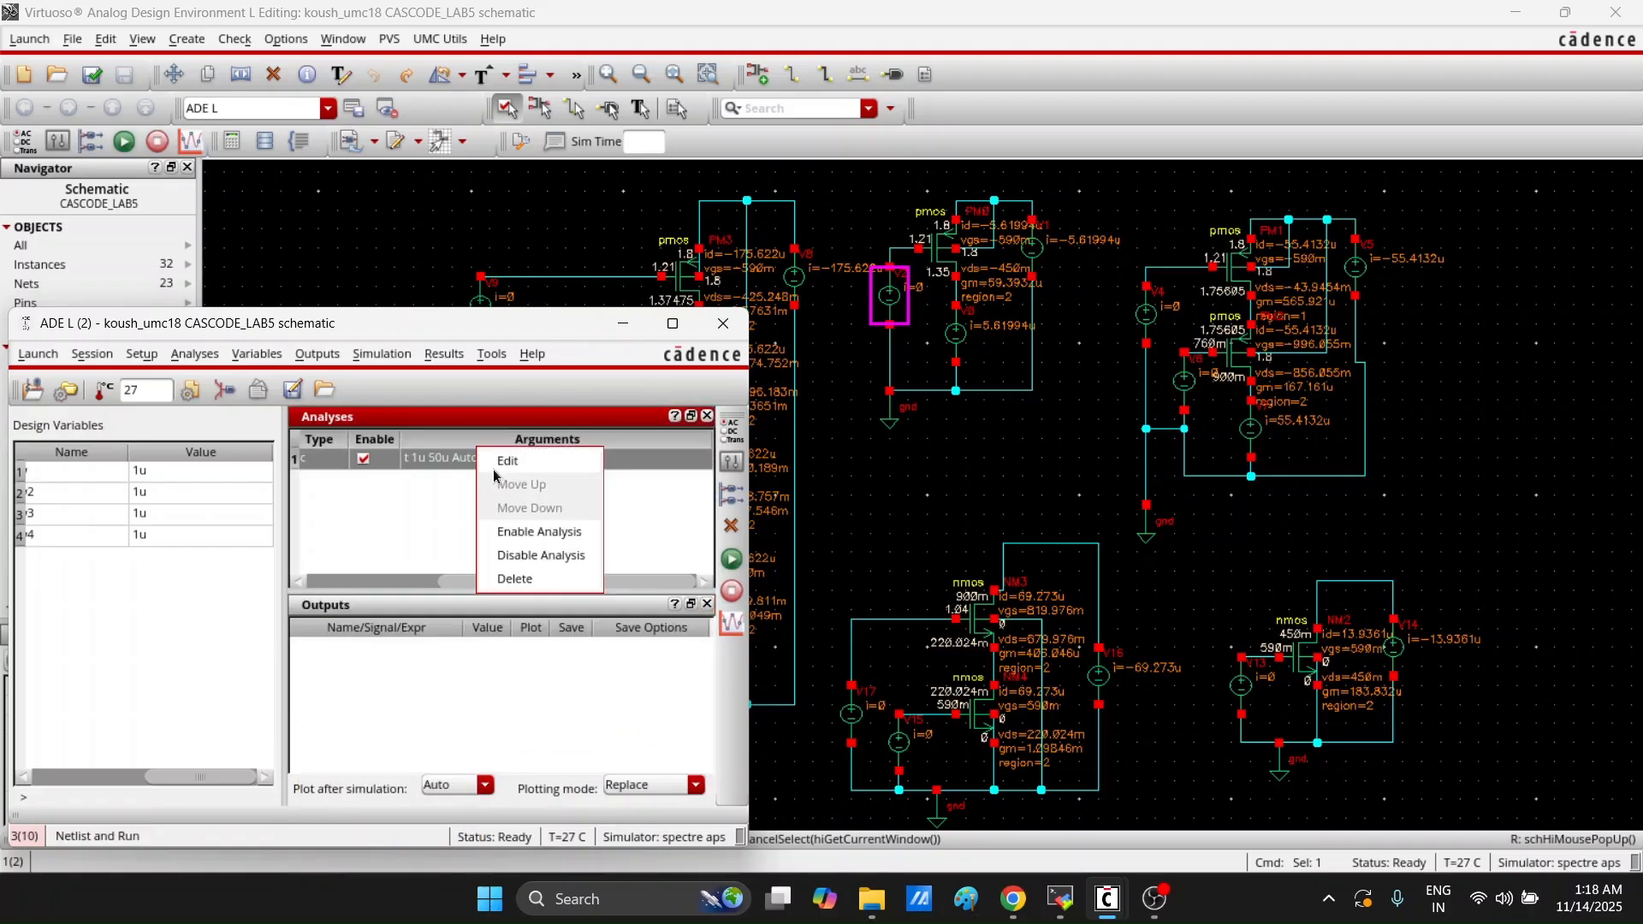
left_click(518, 469)
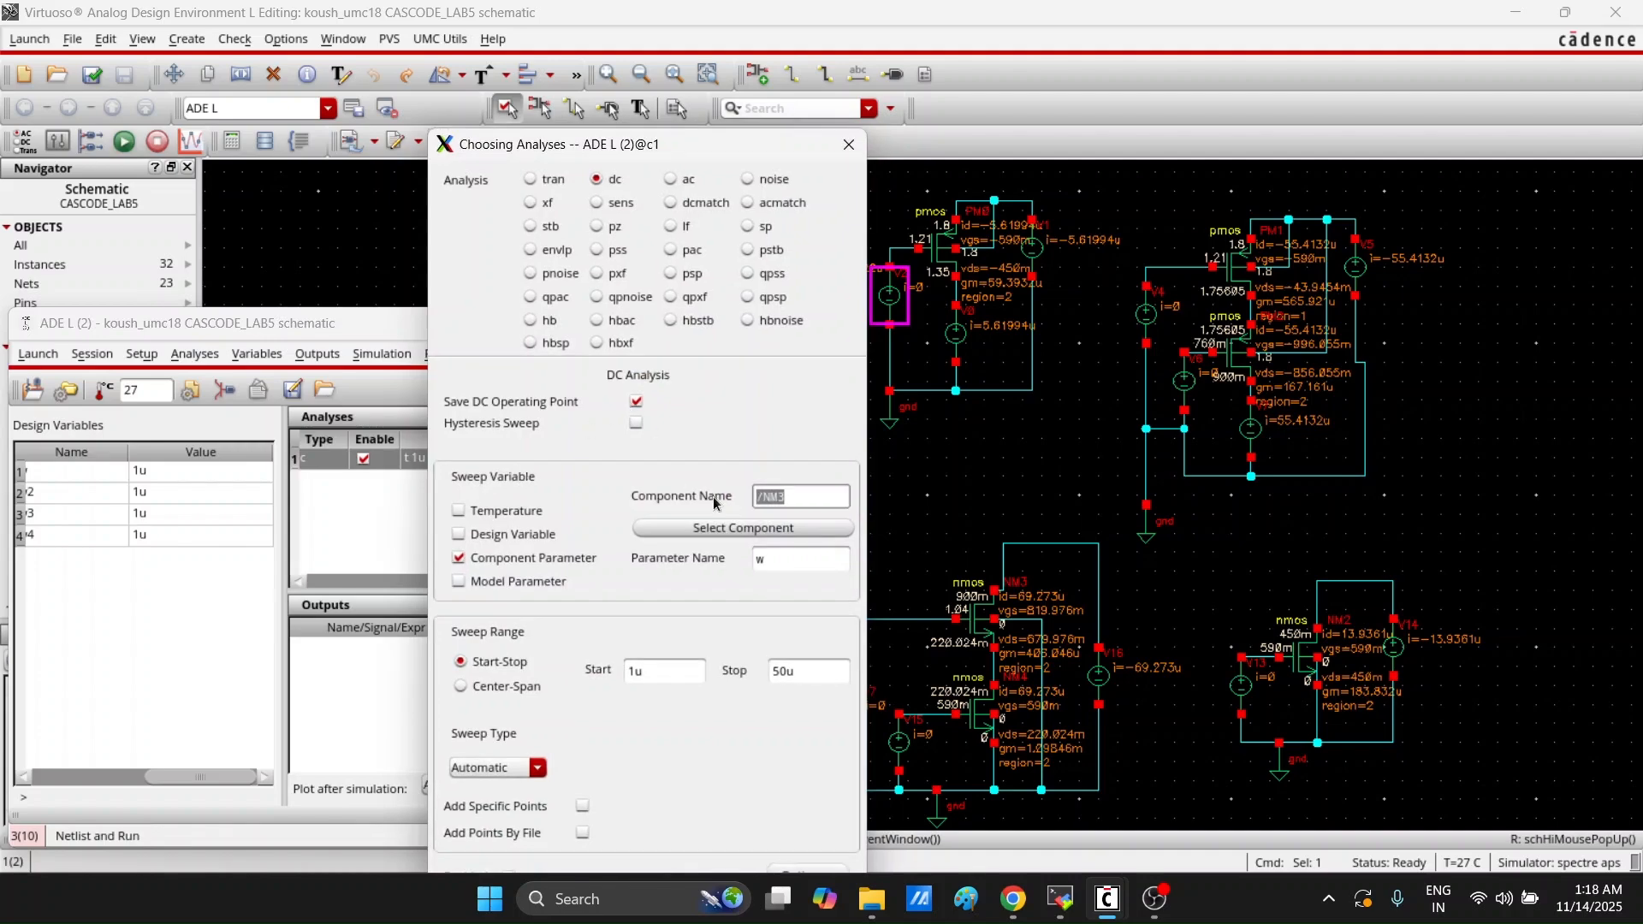
left_click(794, 495)
key("Return")
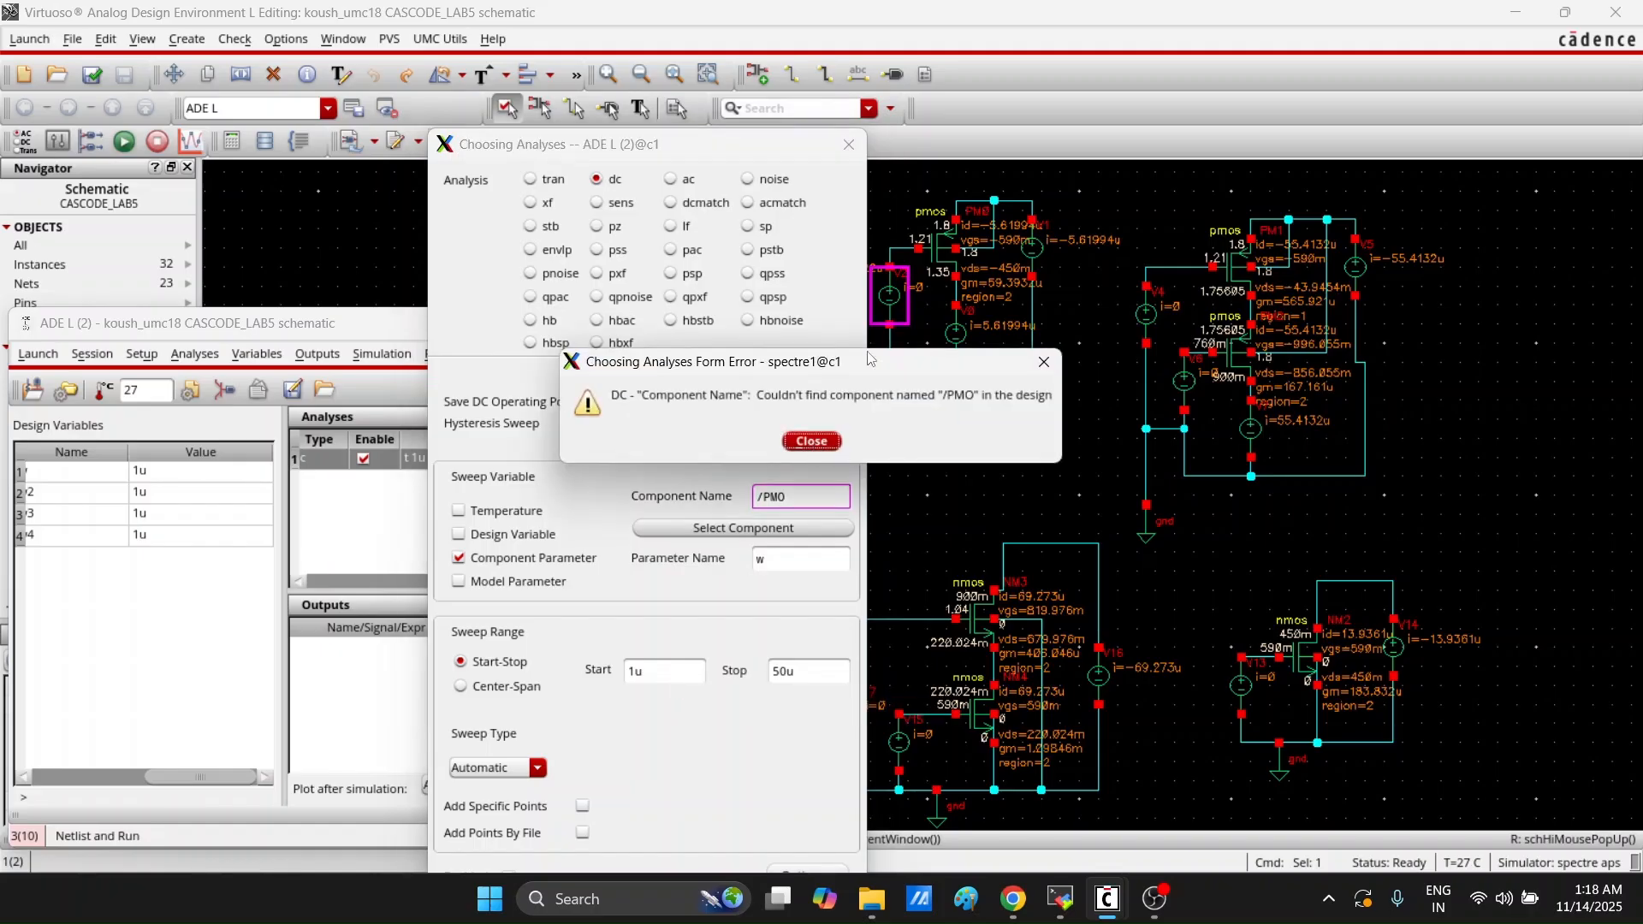
left_click(817, 442)
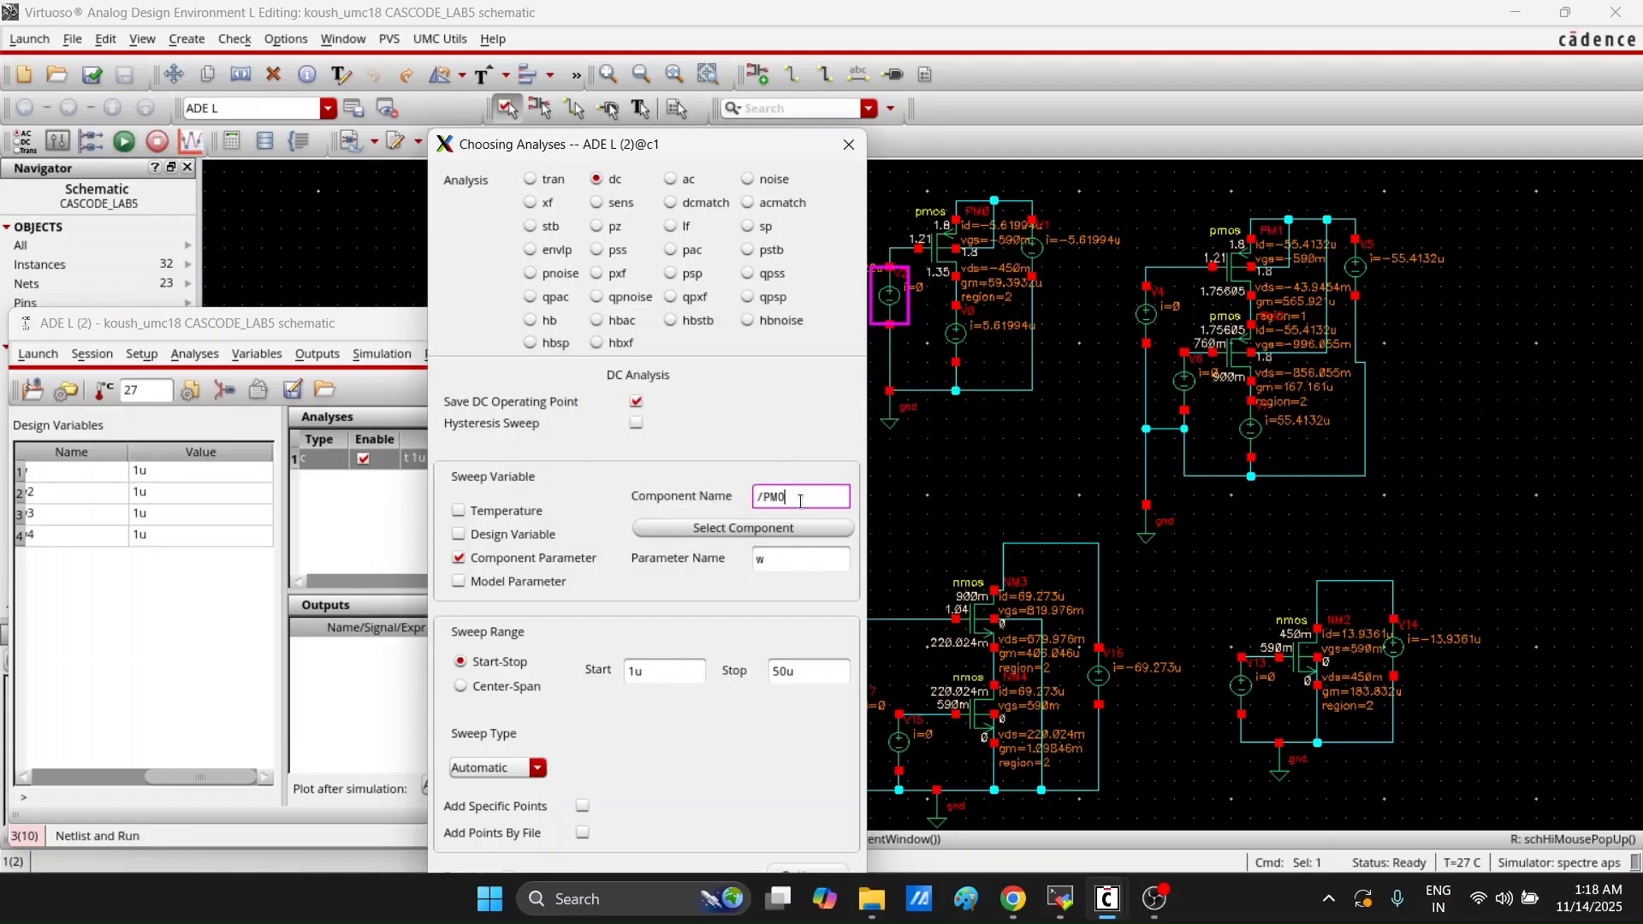
key("Return")
Add PM0's source terminal as a plotted output by picking it from the schematic
right_click(483, 707)
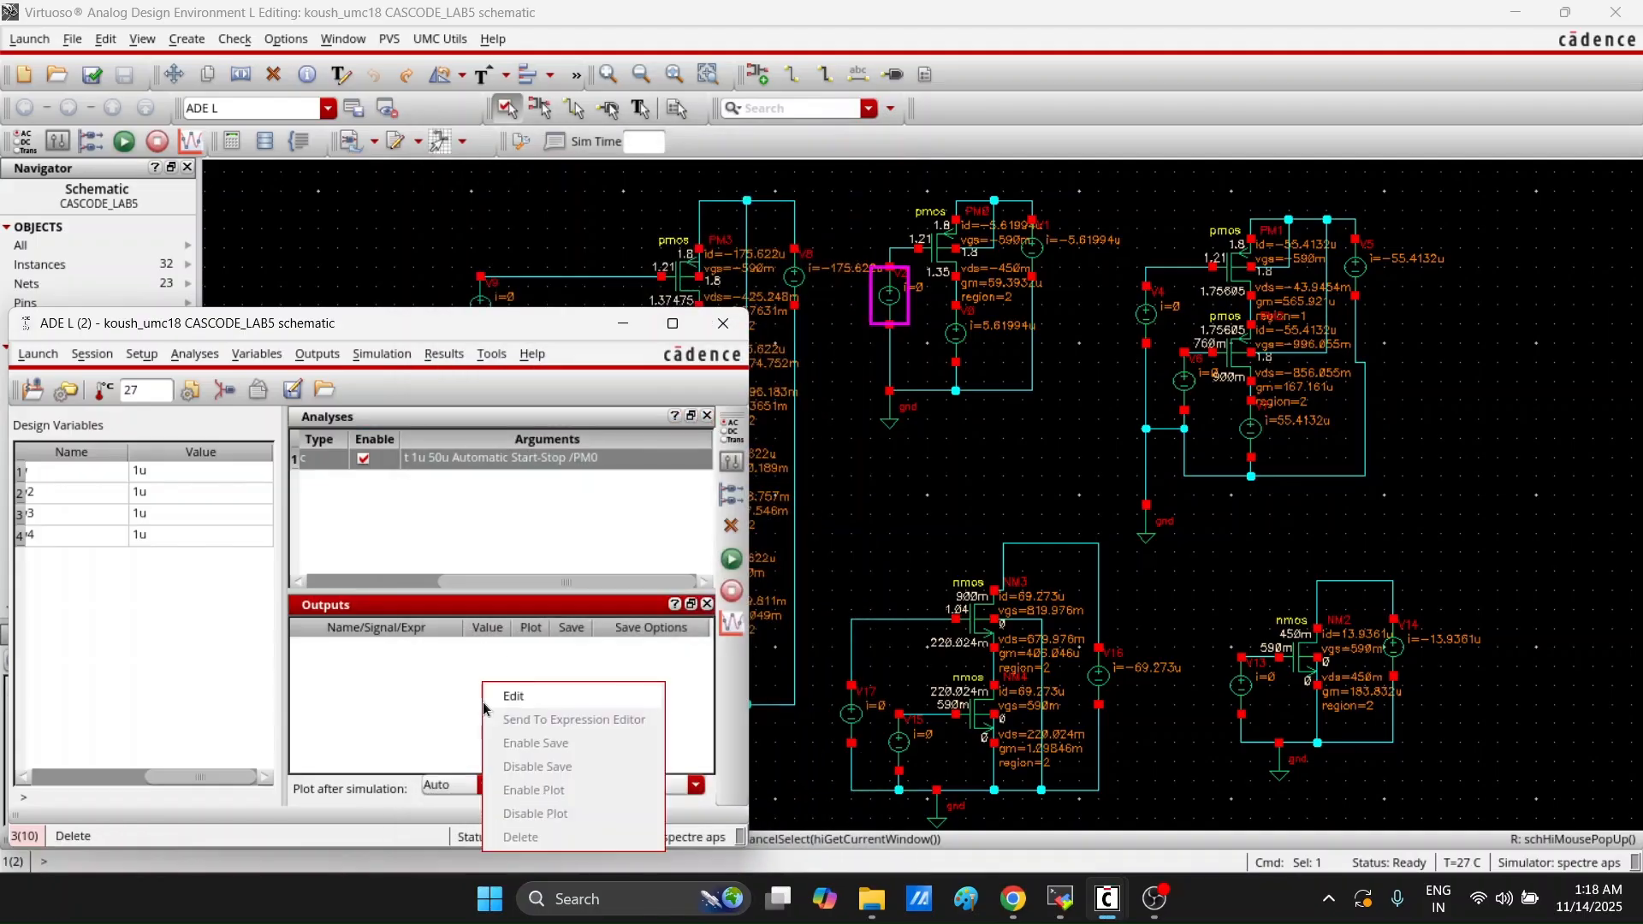
left_click(528, 695)
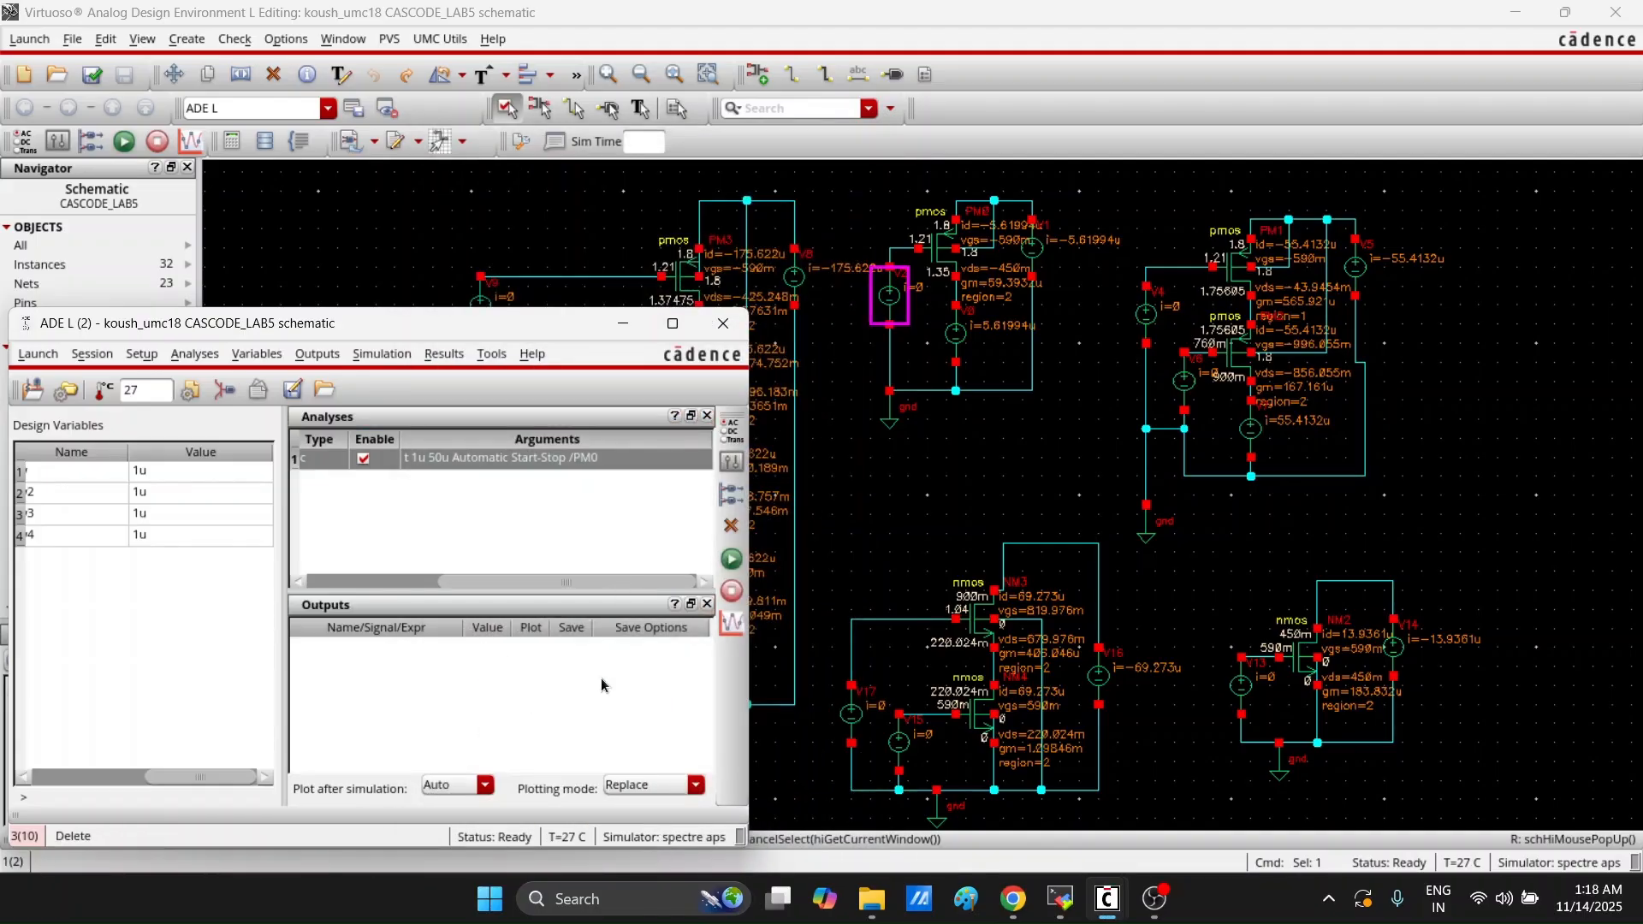
mouse_move(1126, 895)
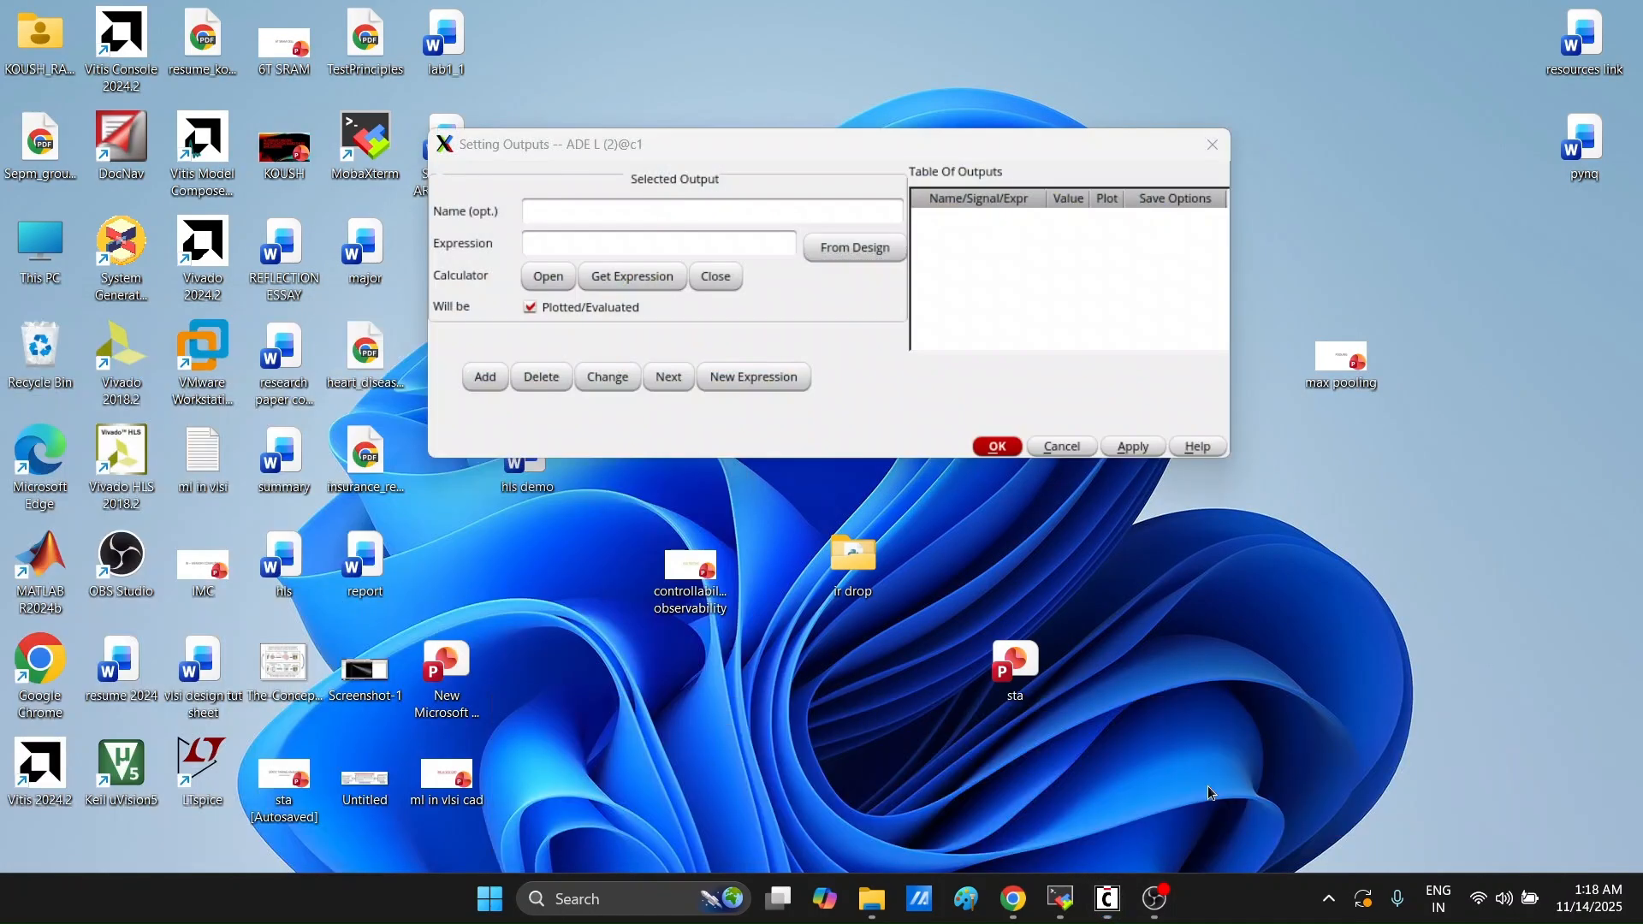
left_click(1208, 785)
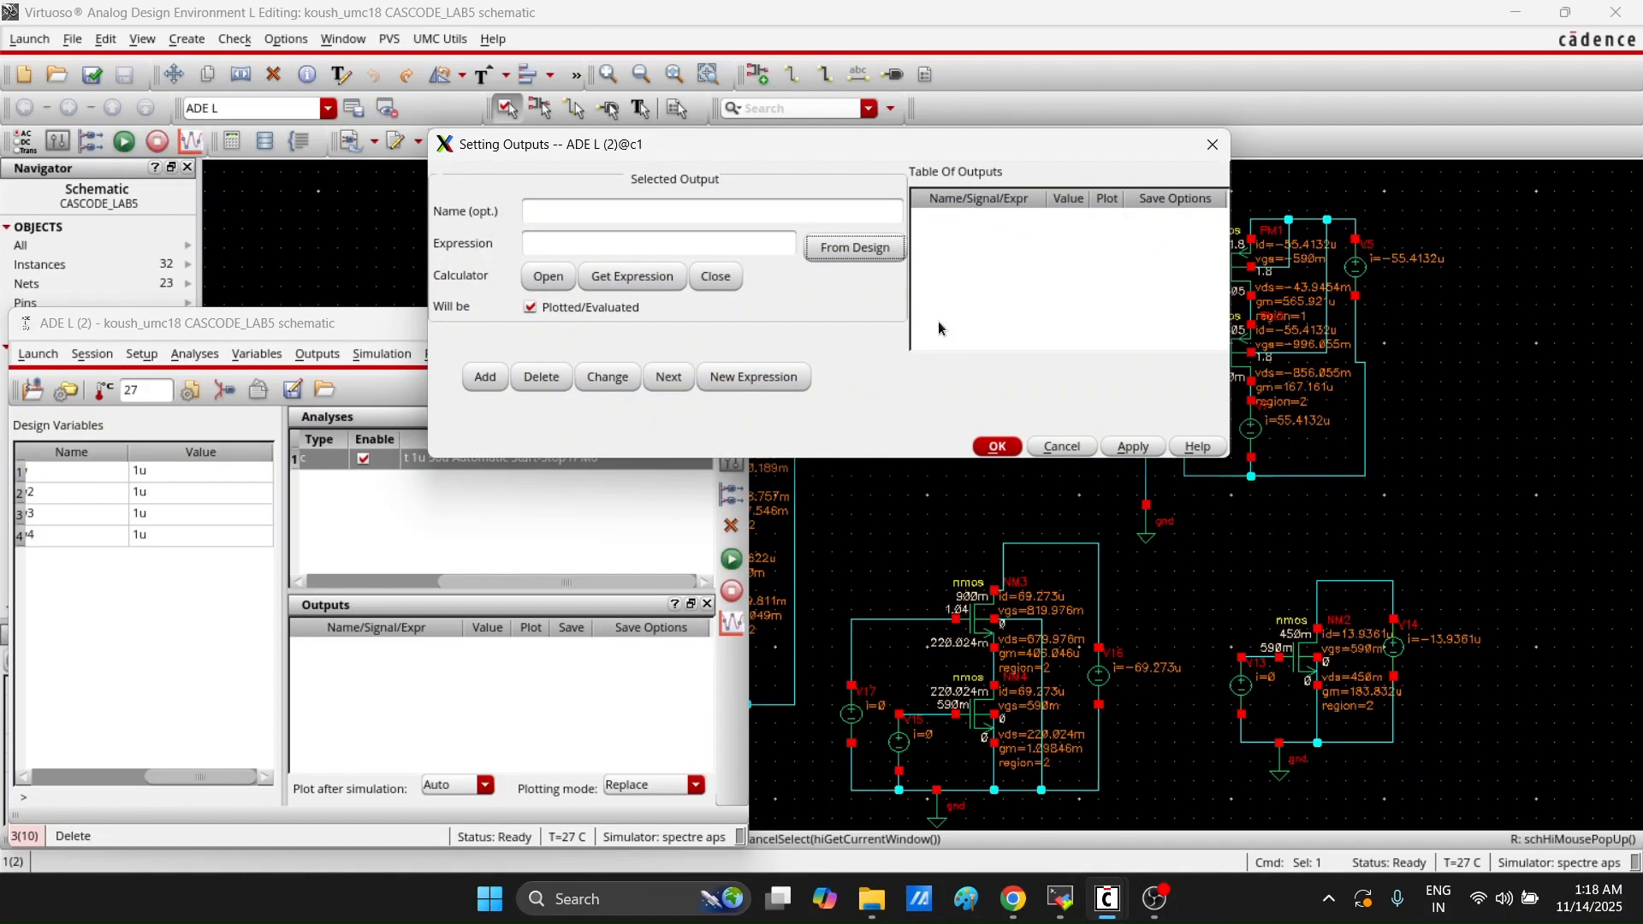
left_click(856, 248)
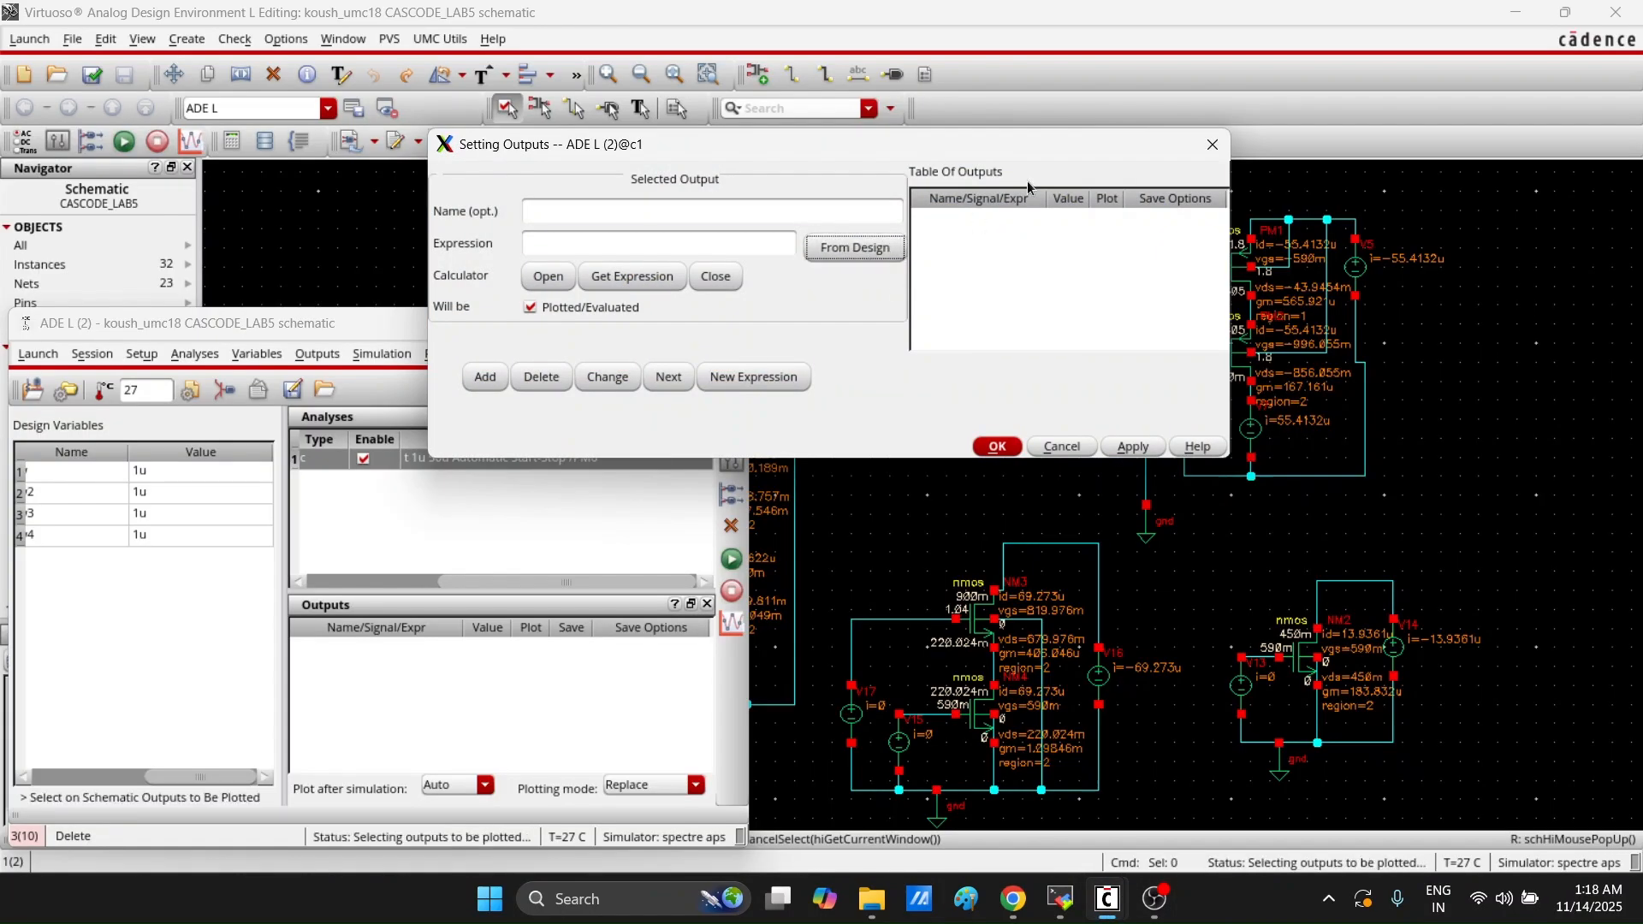
left_click(997, 446)
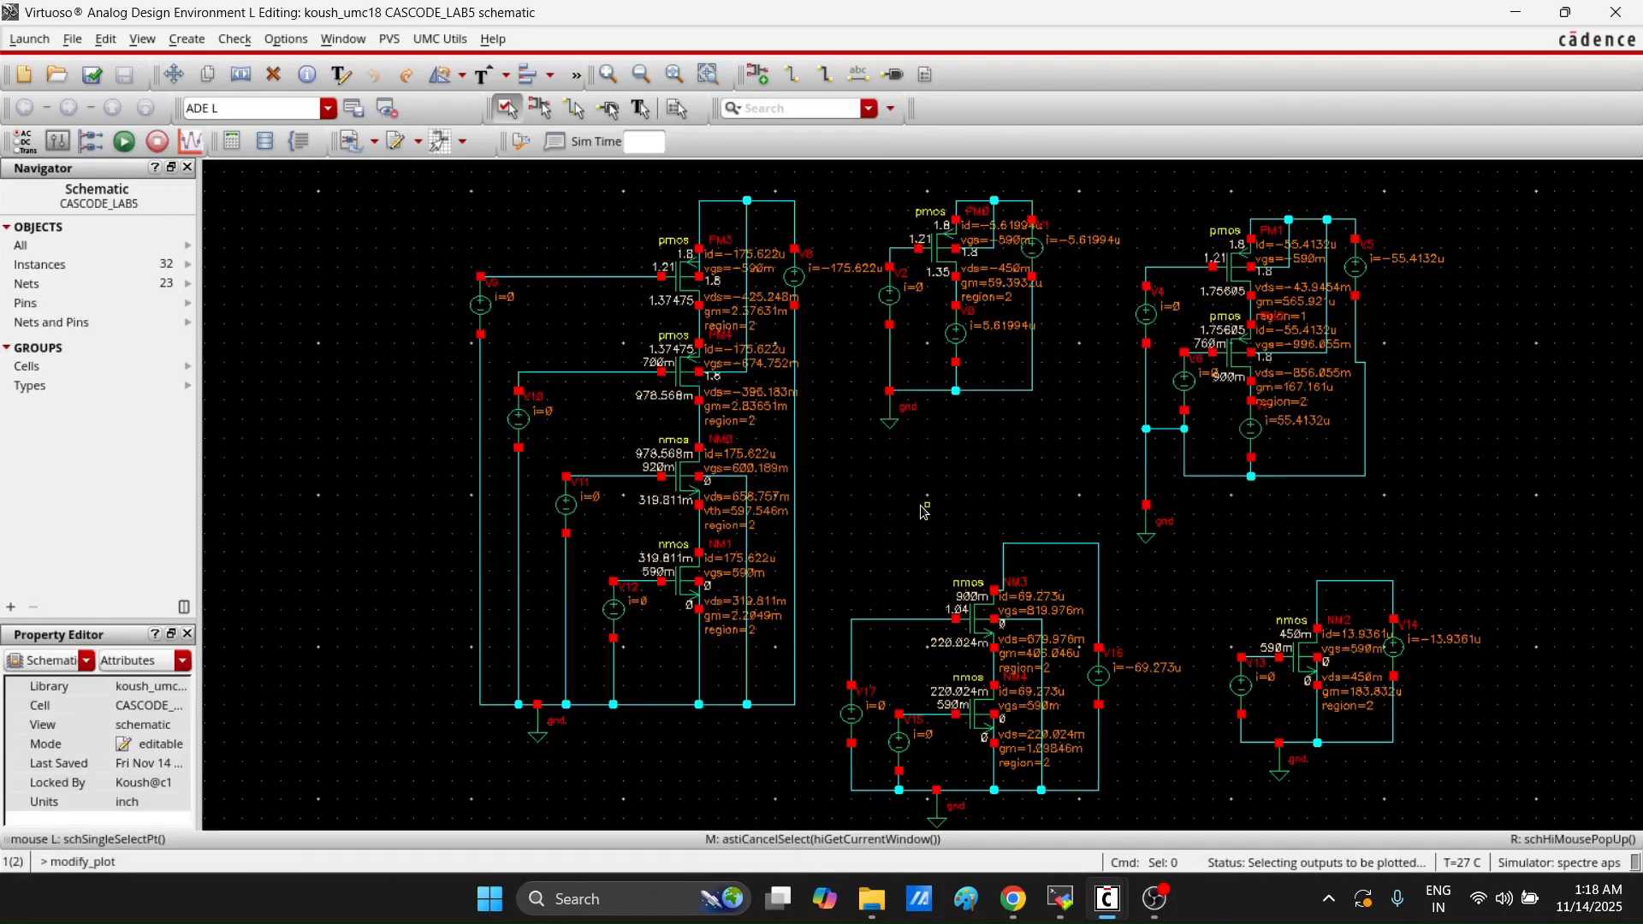
left_click(956, 221)
Netlist and run the DC simulation, examine the PM0 source current against w, and minimize the plot and ADE L windows
mouse_move(1060, 898)
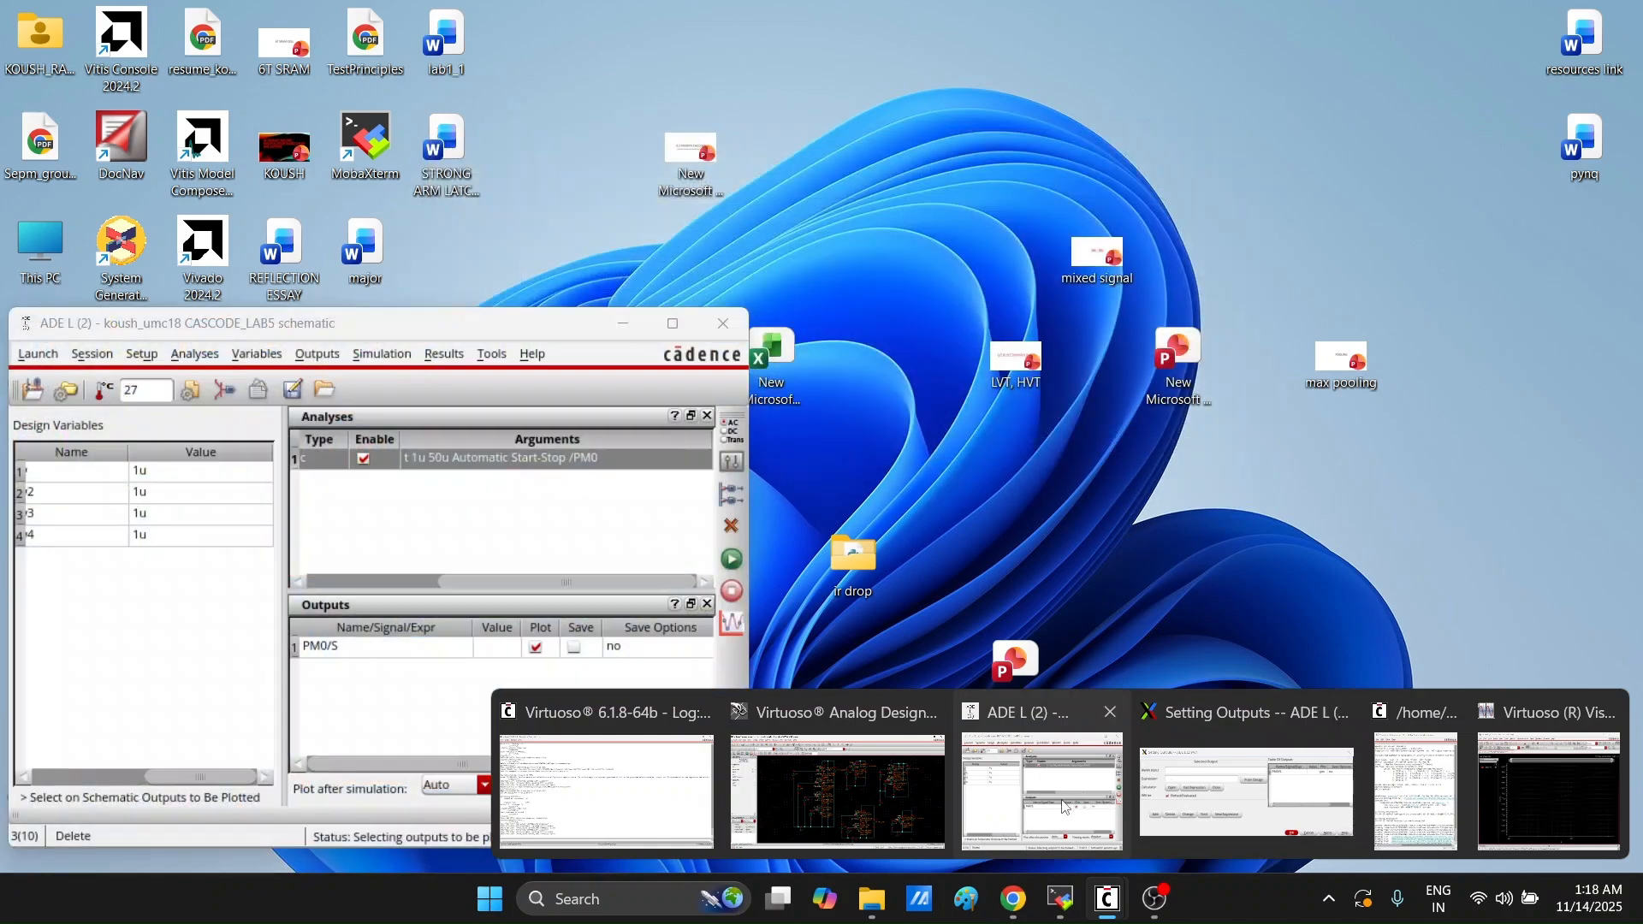
left_click(1064, 807)
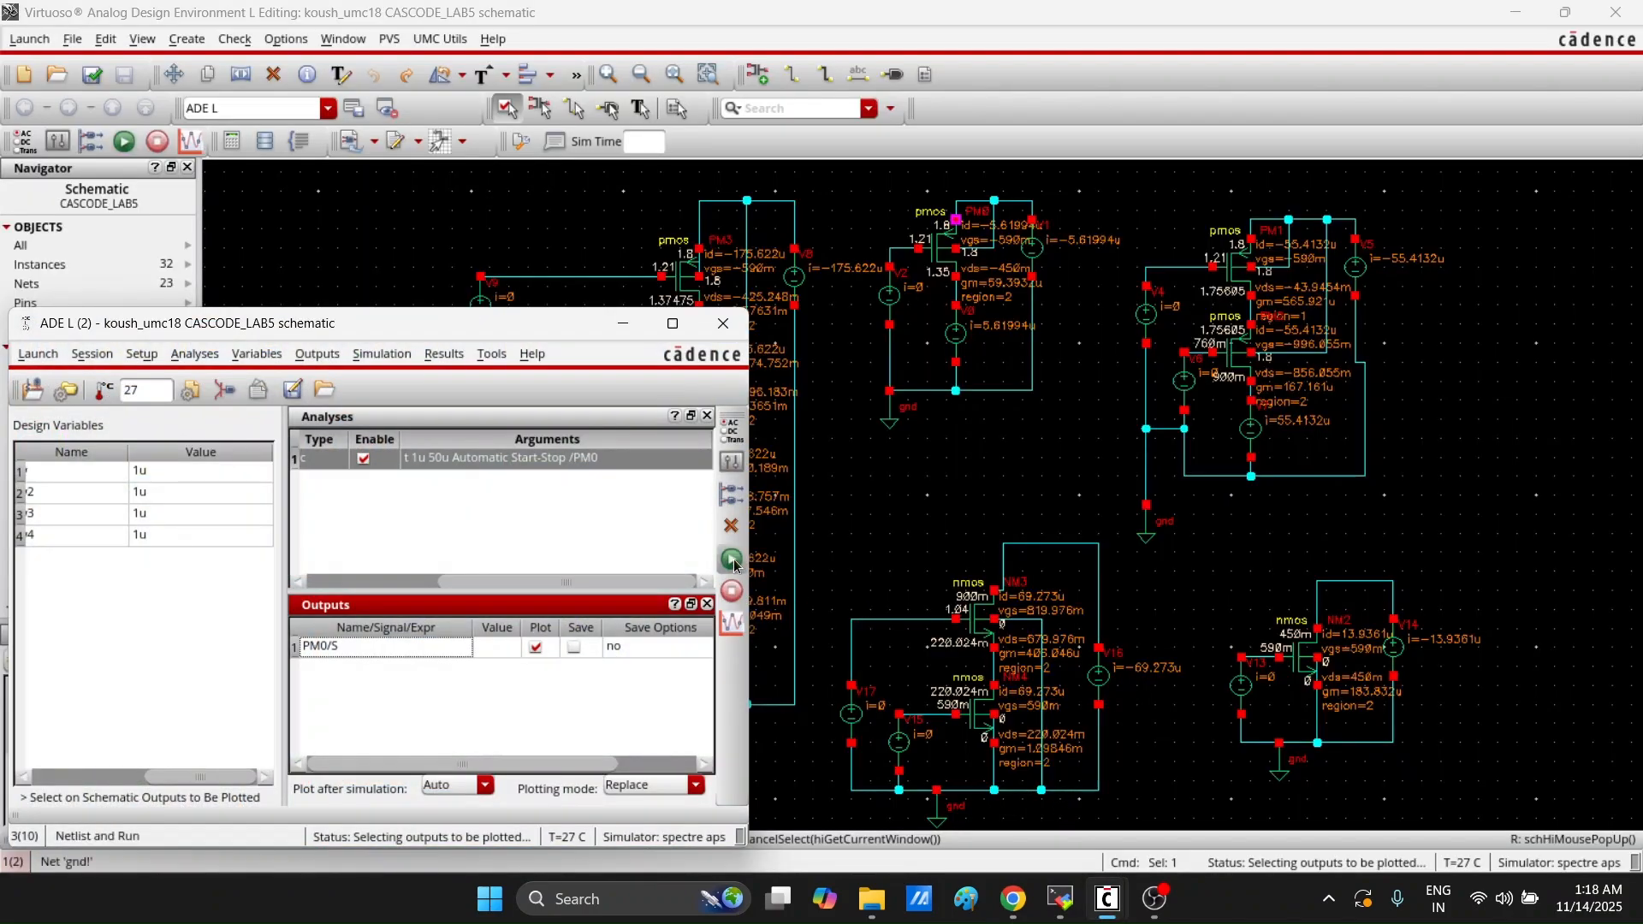
left_click(732, 560)
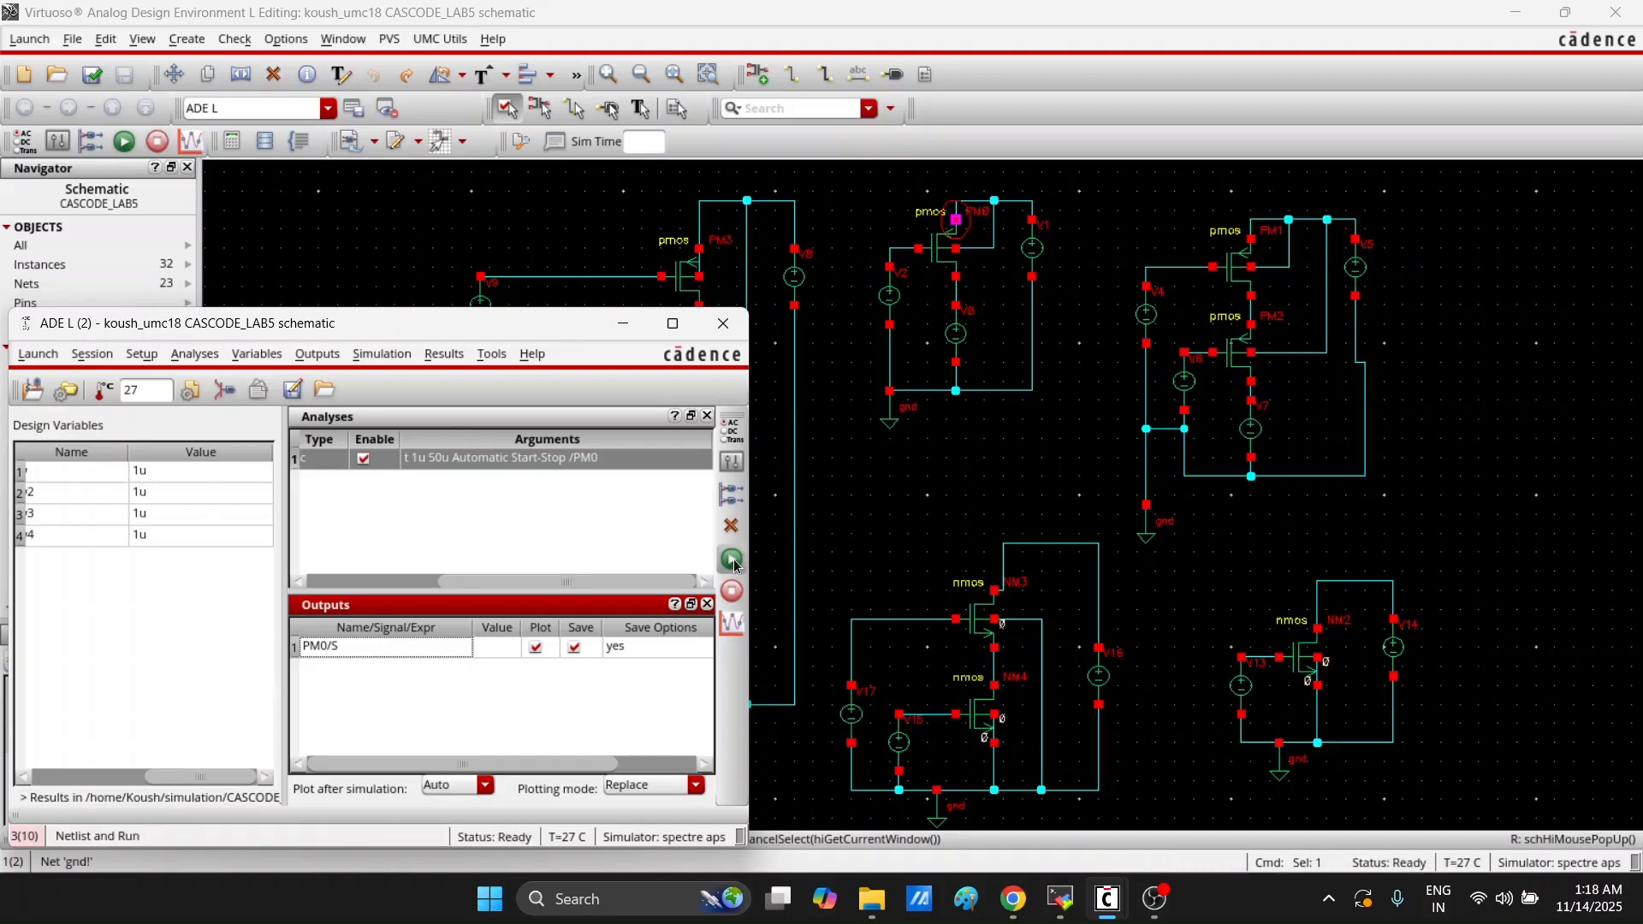
mouse_move(1107, 899)
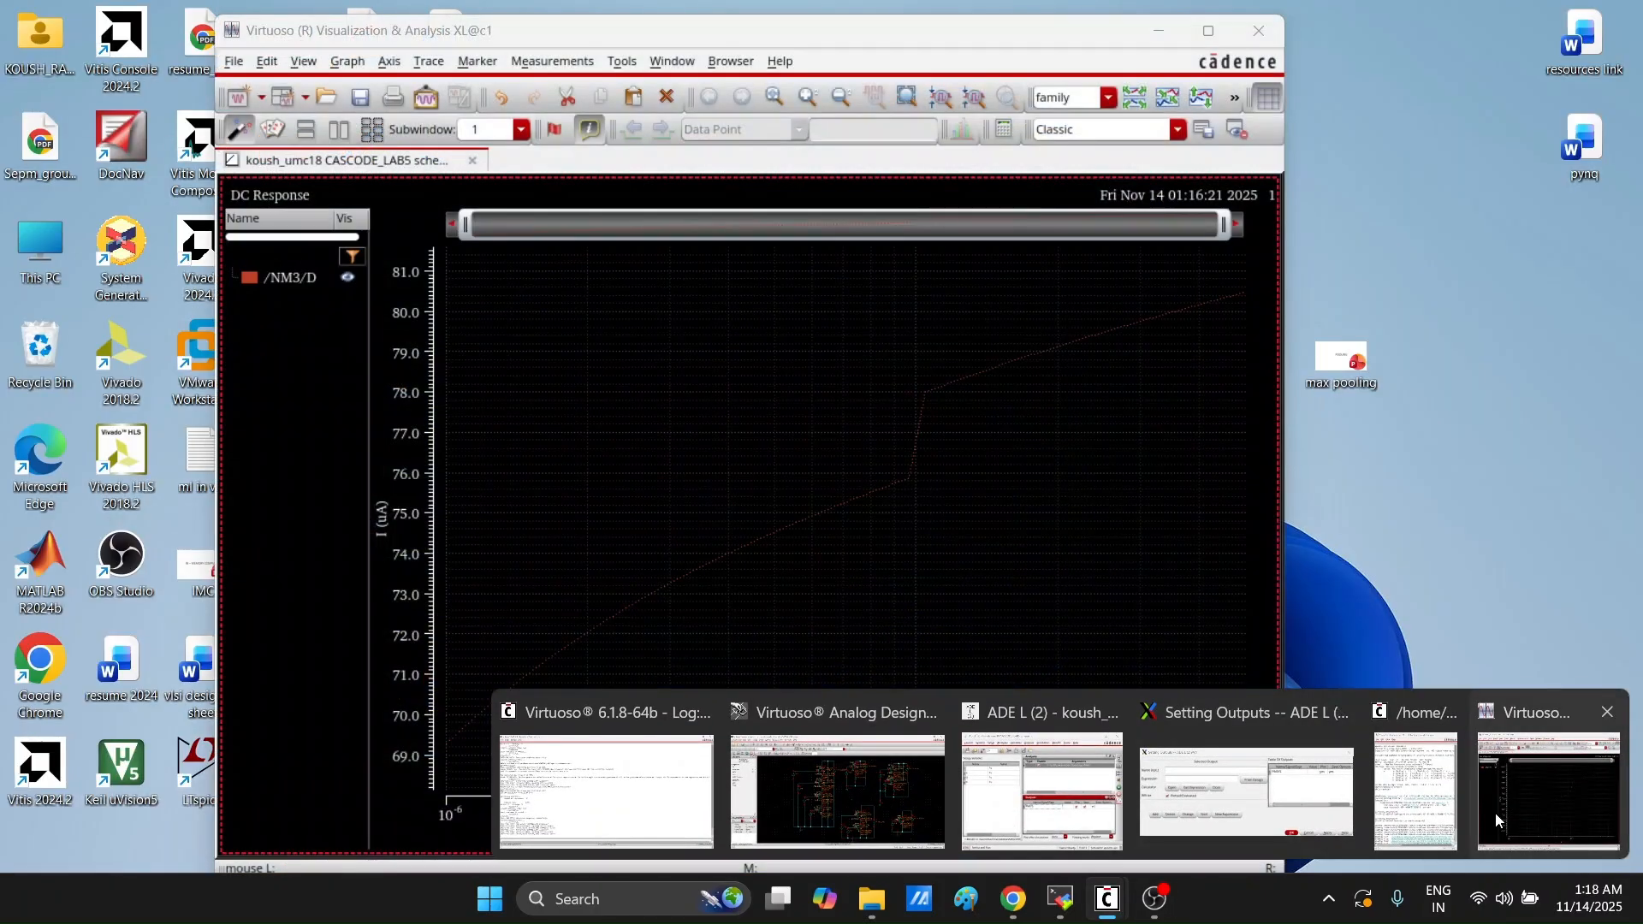
left_click(1495, 819)
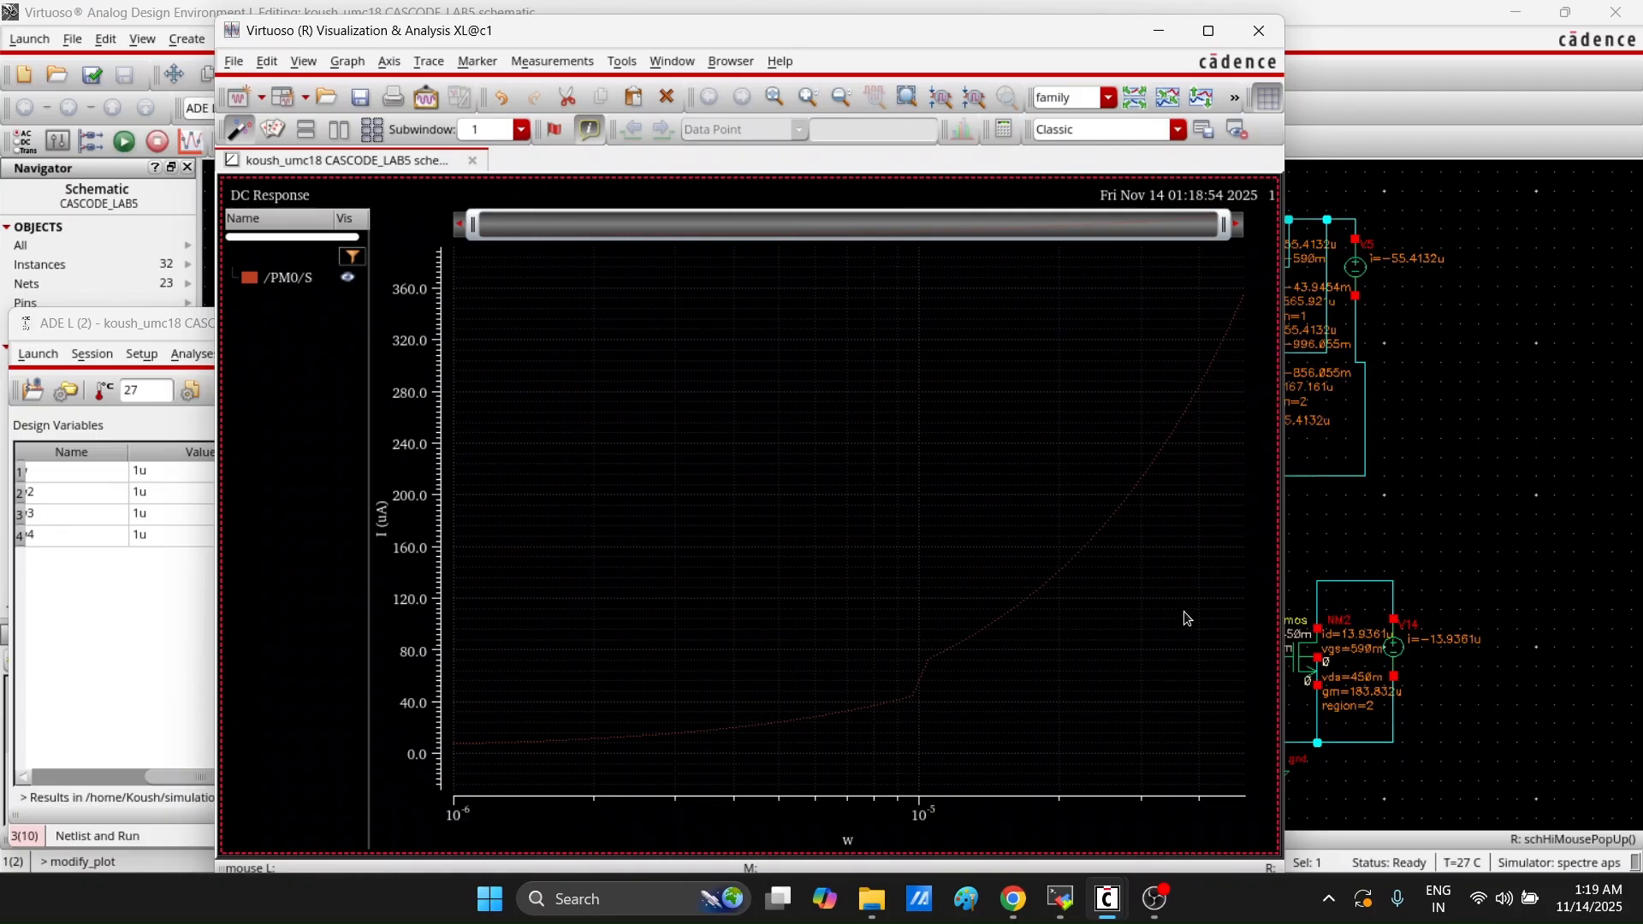
mouse_move(1084, 557)
left_click(1159, 31)
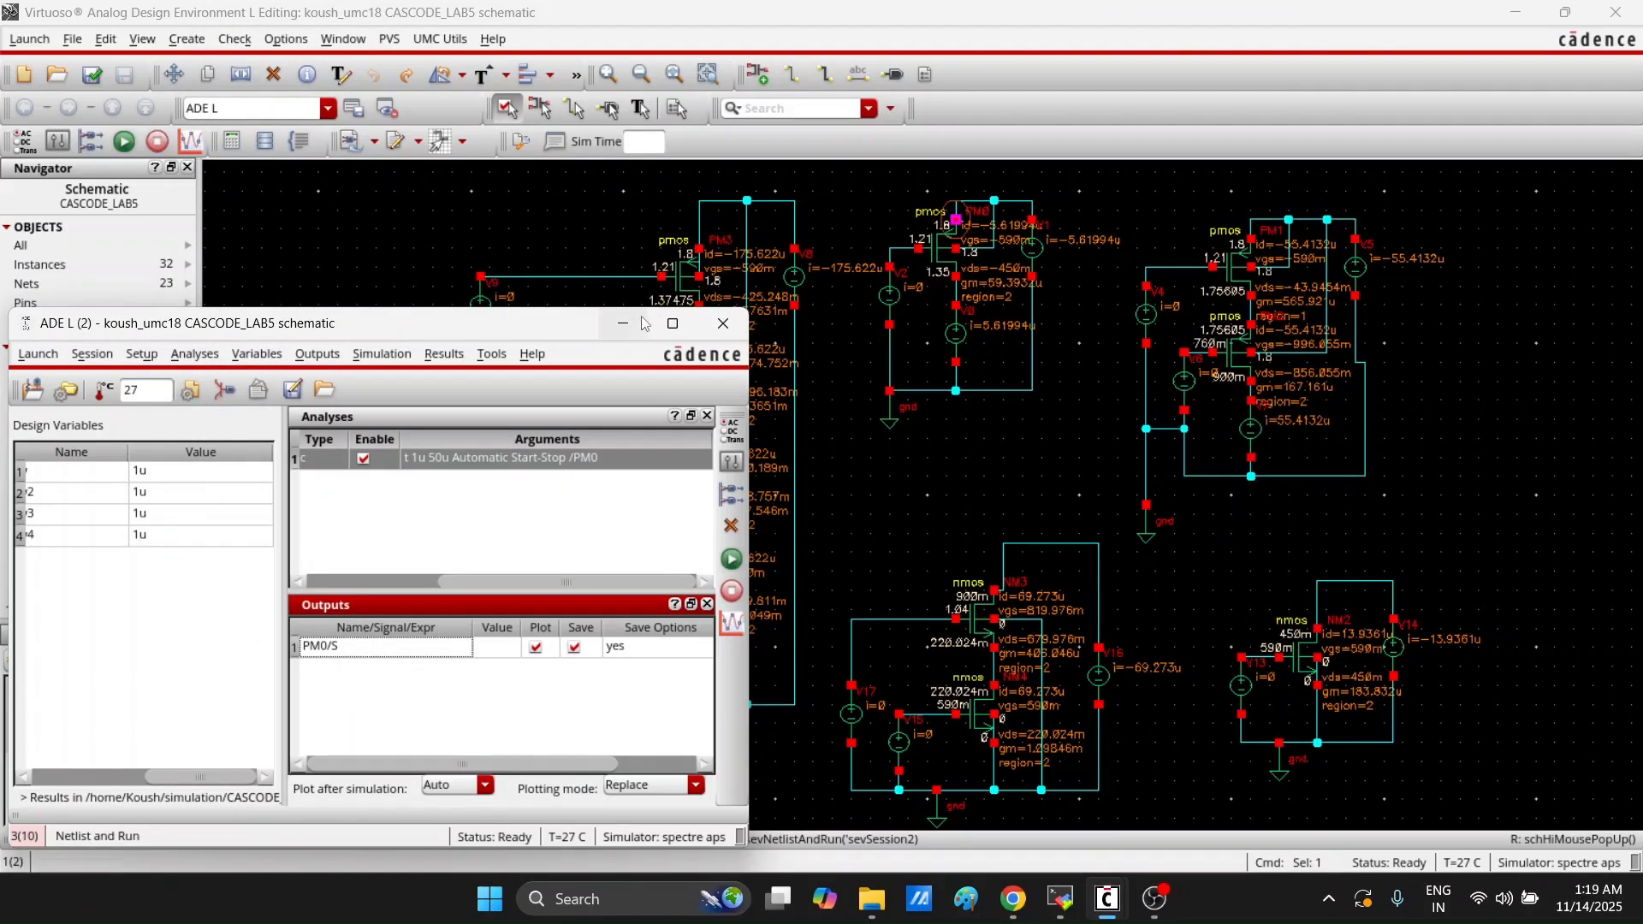
left_click(623, 324)
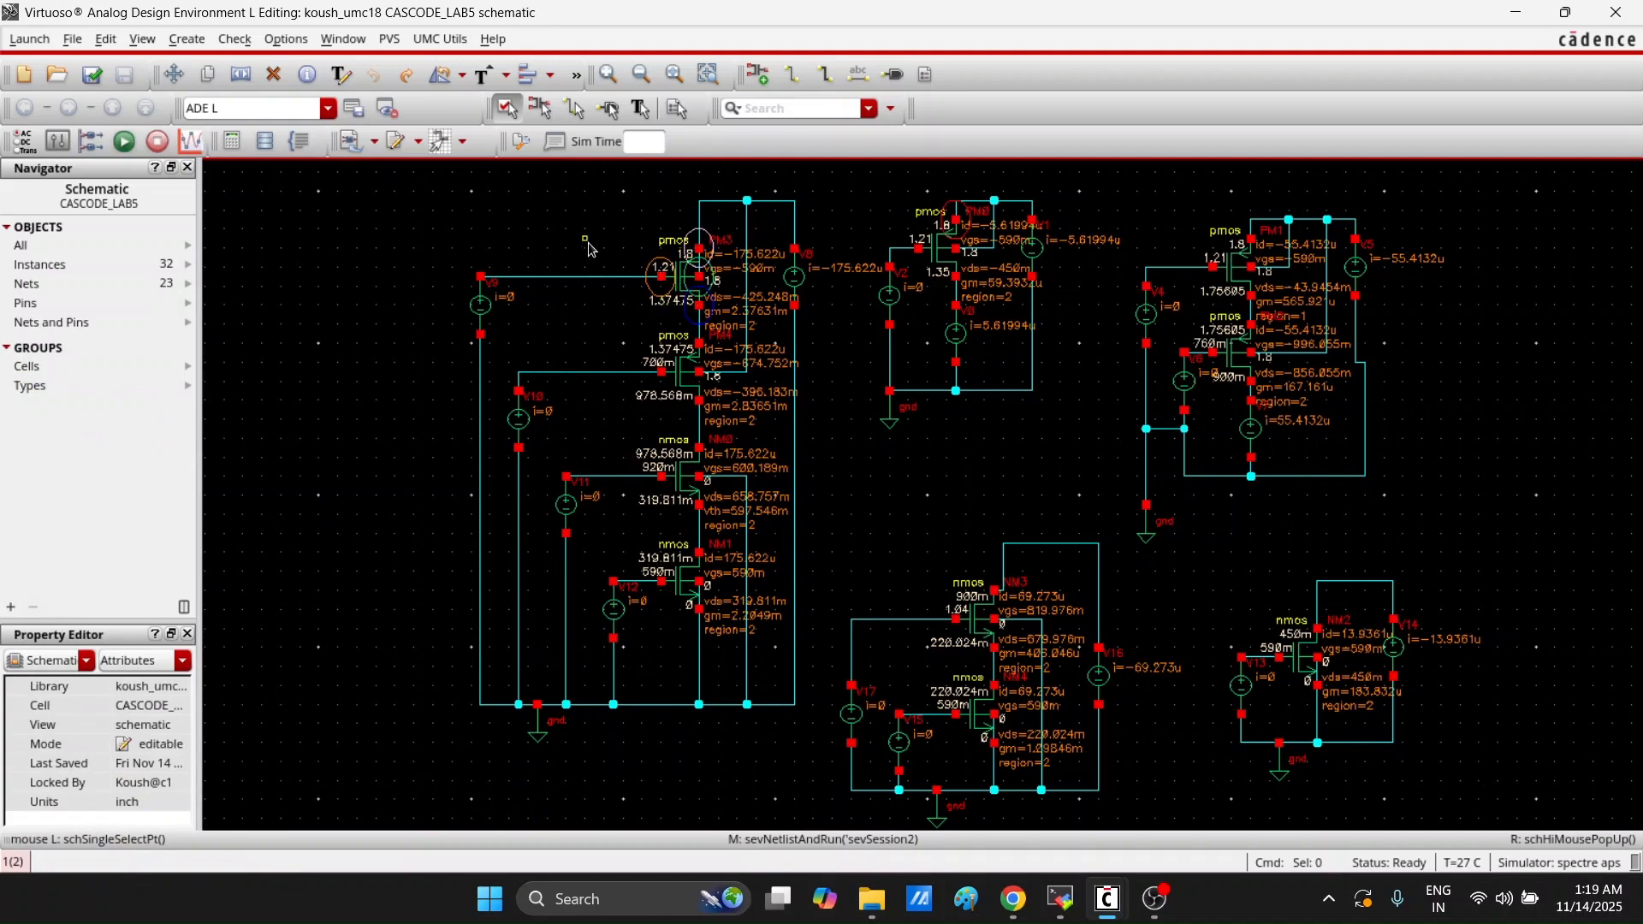
Check PM3's total width, read the PM0 source current at the upper end of the width sweep, and minimize the plot
left_click(677, 271)
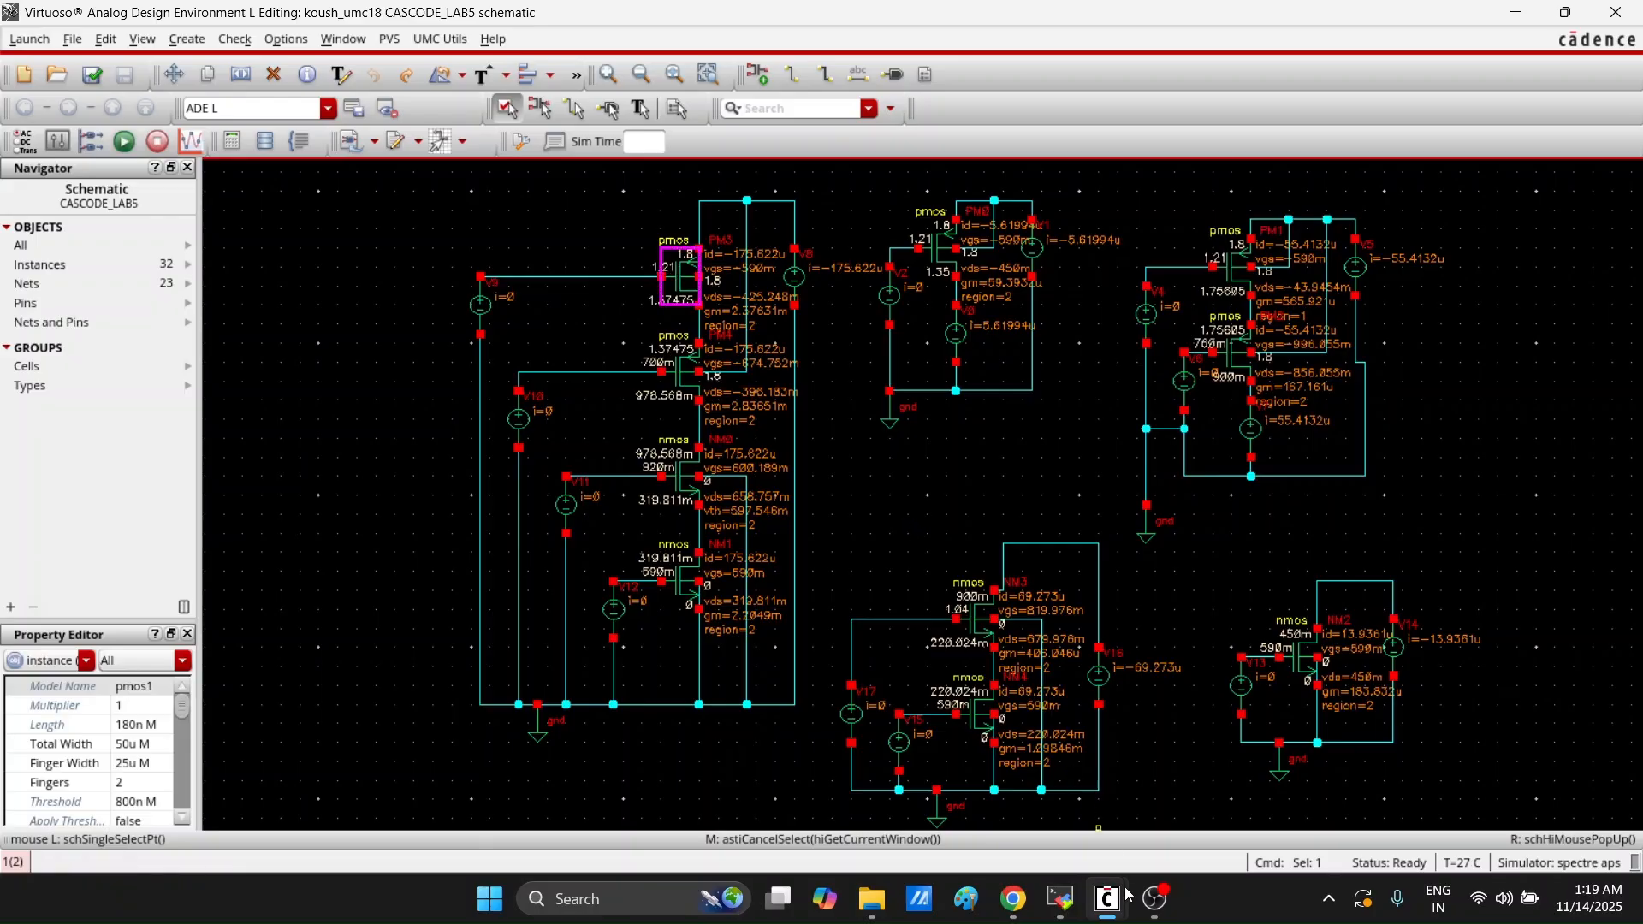
mouse_move(1128, 895)
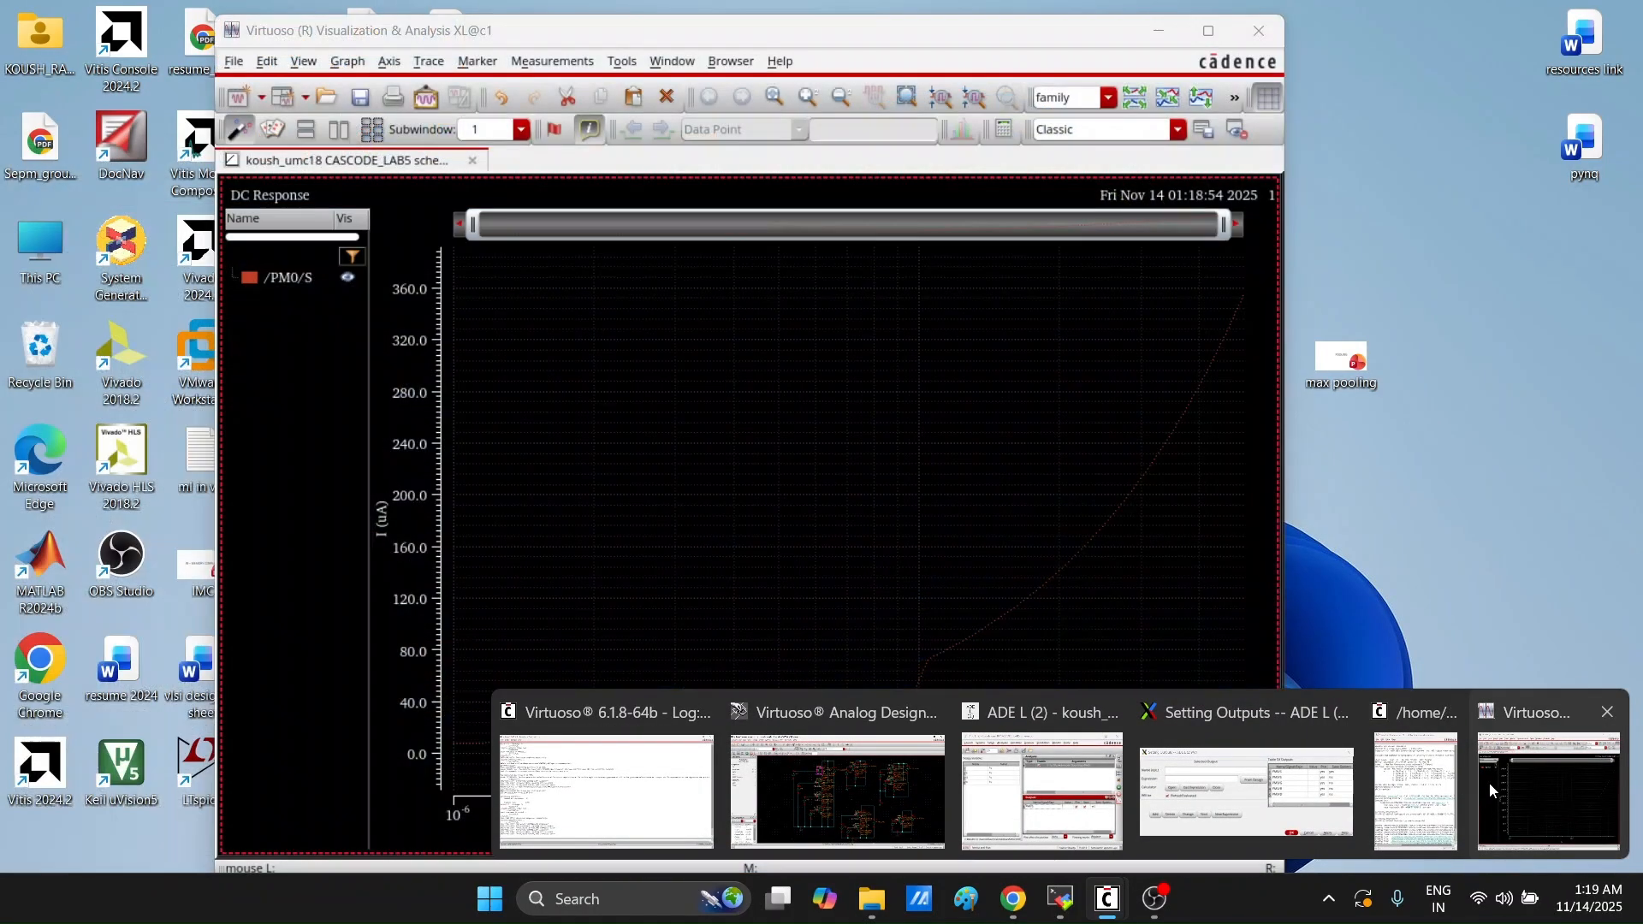
left_click(1489, 782)
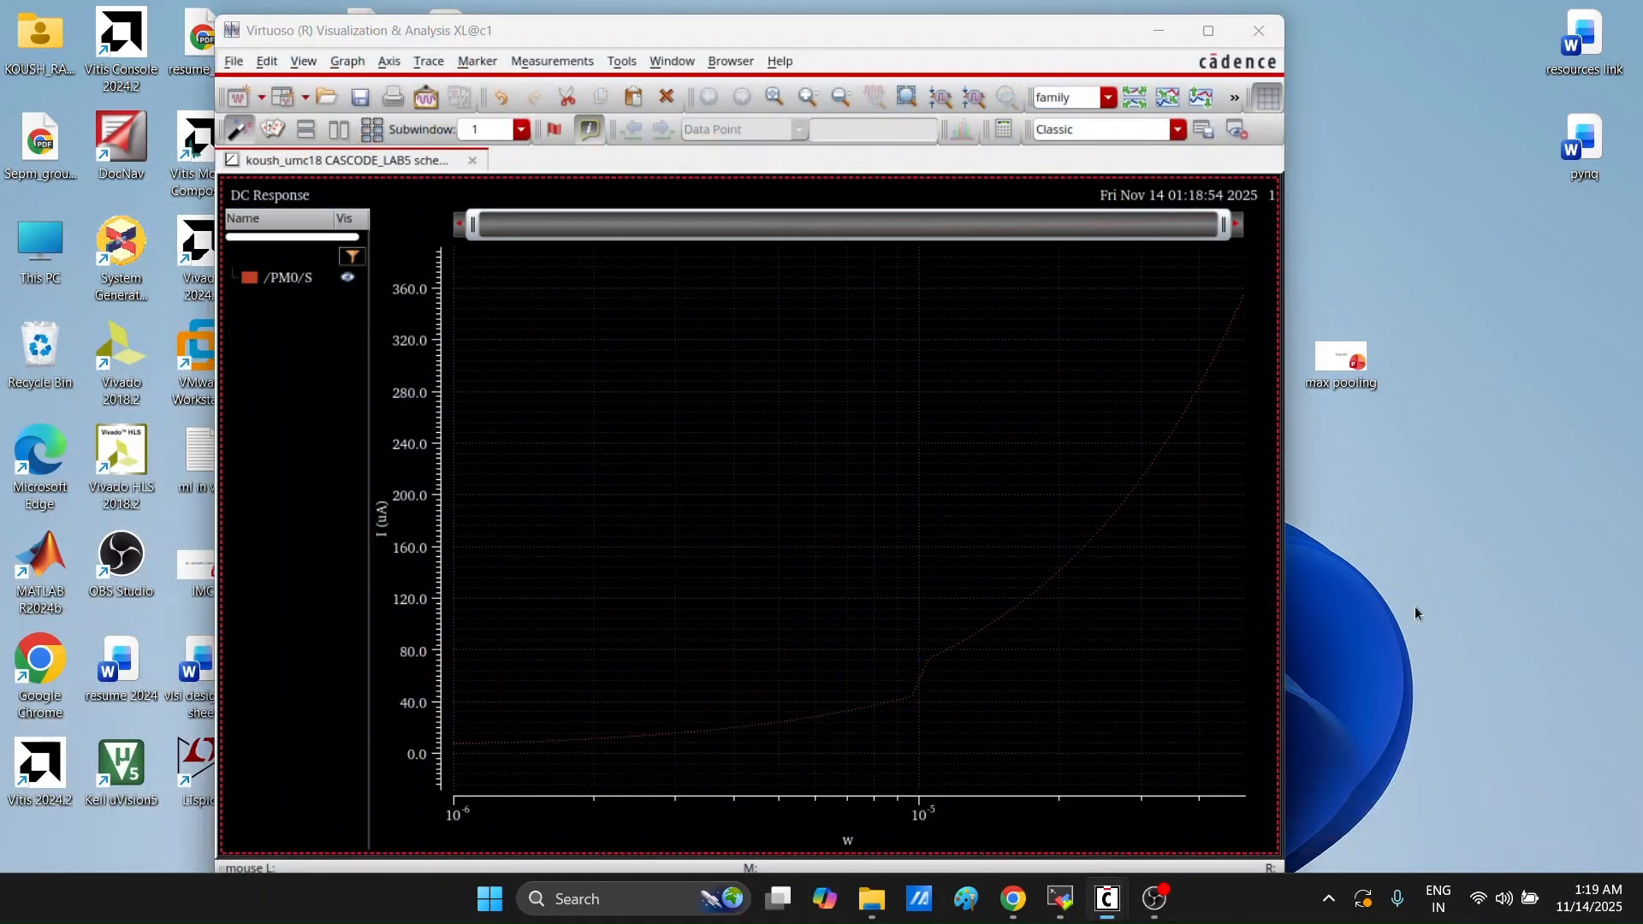
mouse_move(1239, 306)
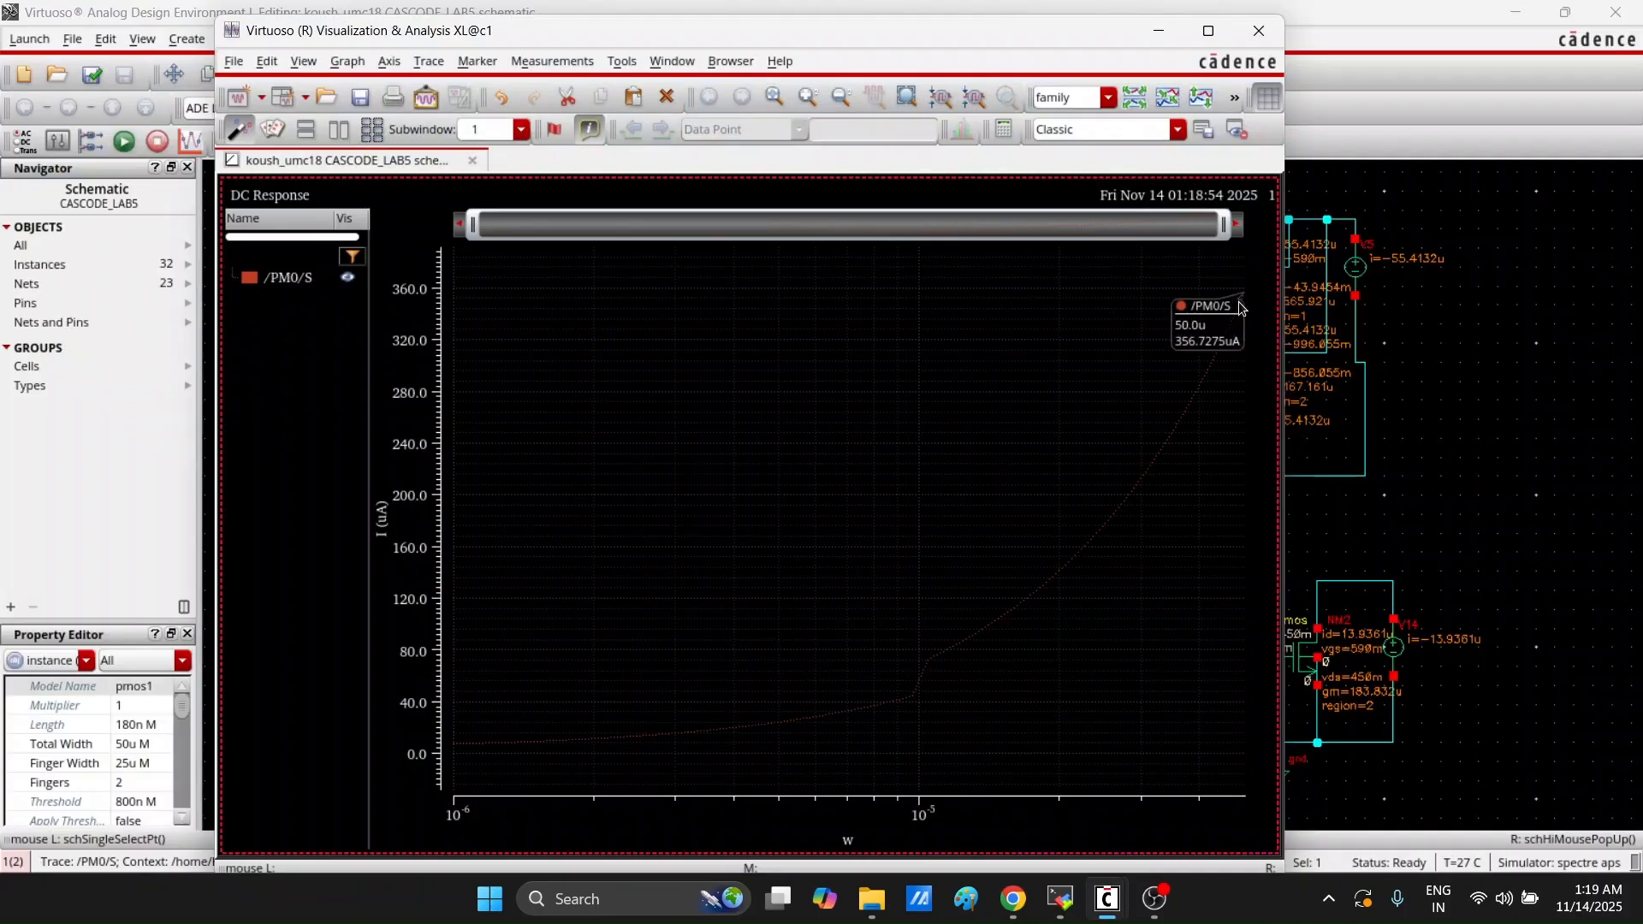
left_click(1158, 32)
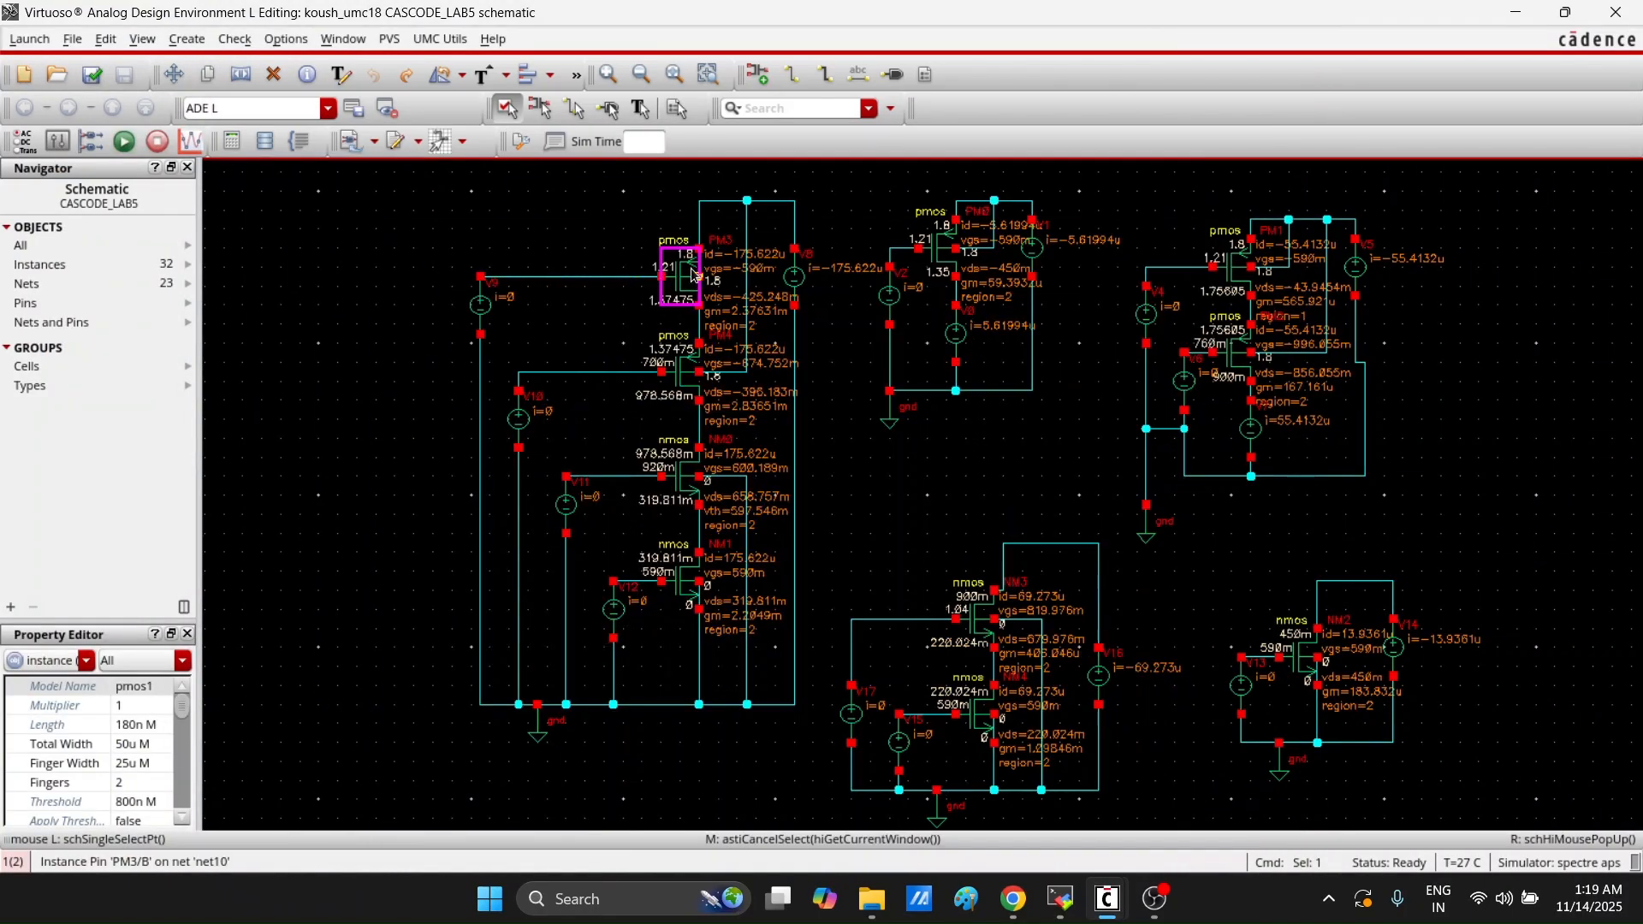
Inspect PM4's total width and the DC voltages of the gate sources driving PM3 and PM4
left_click(677, 391)
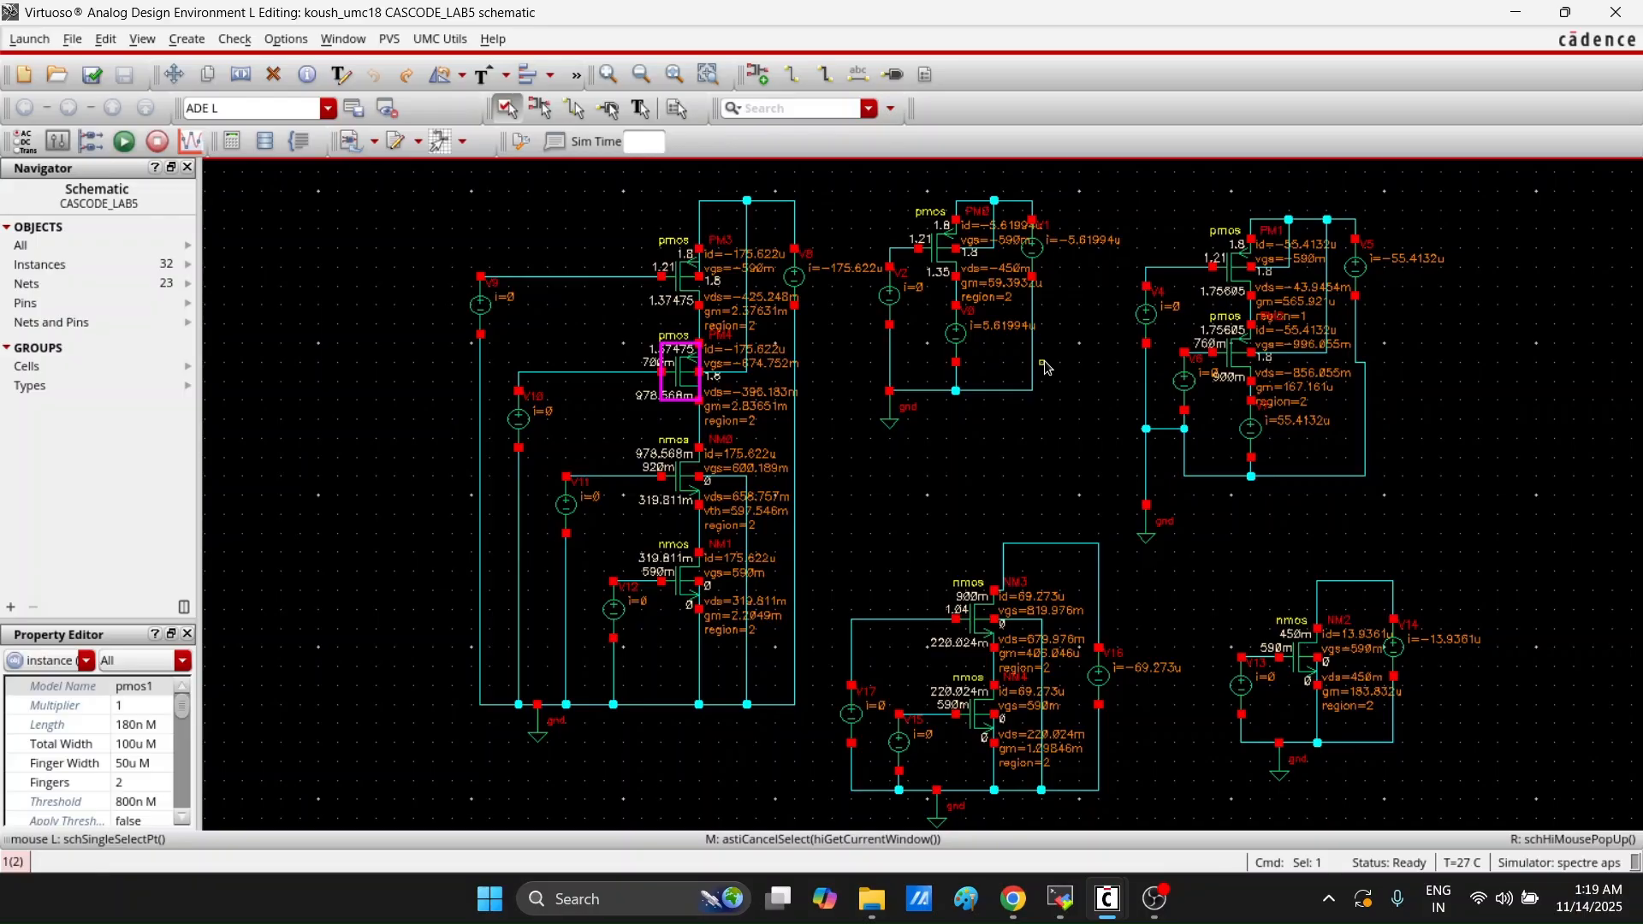
left_click(523, 426)
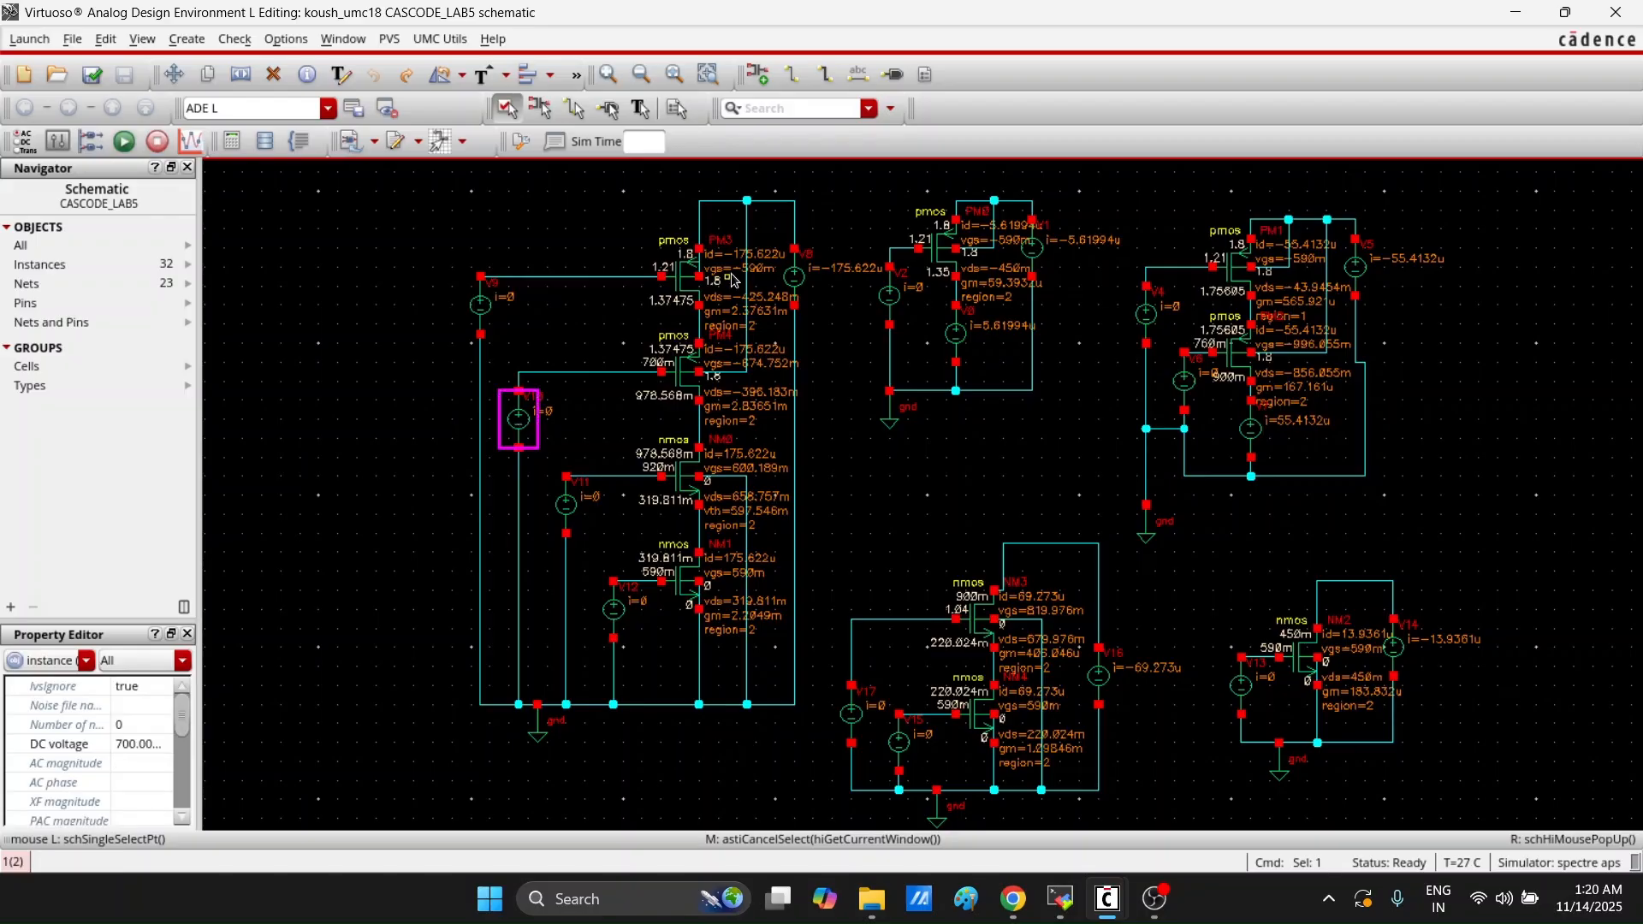
left_click(482, 299)
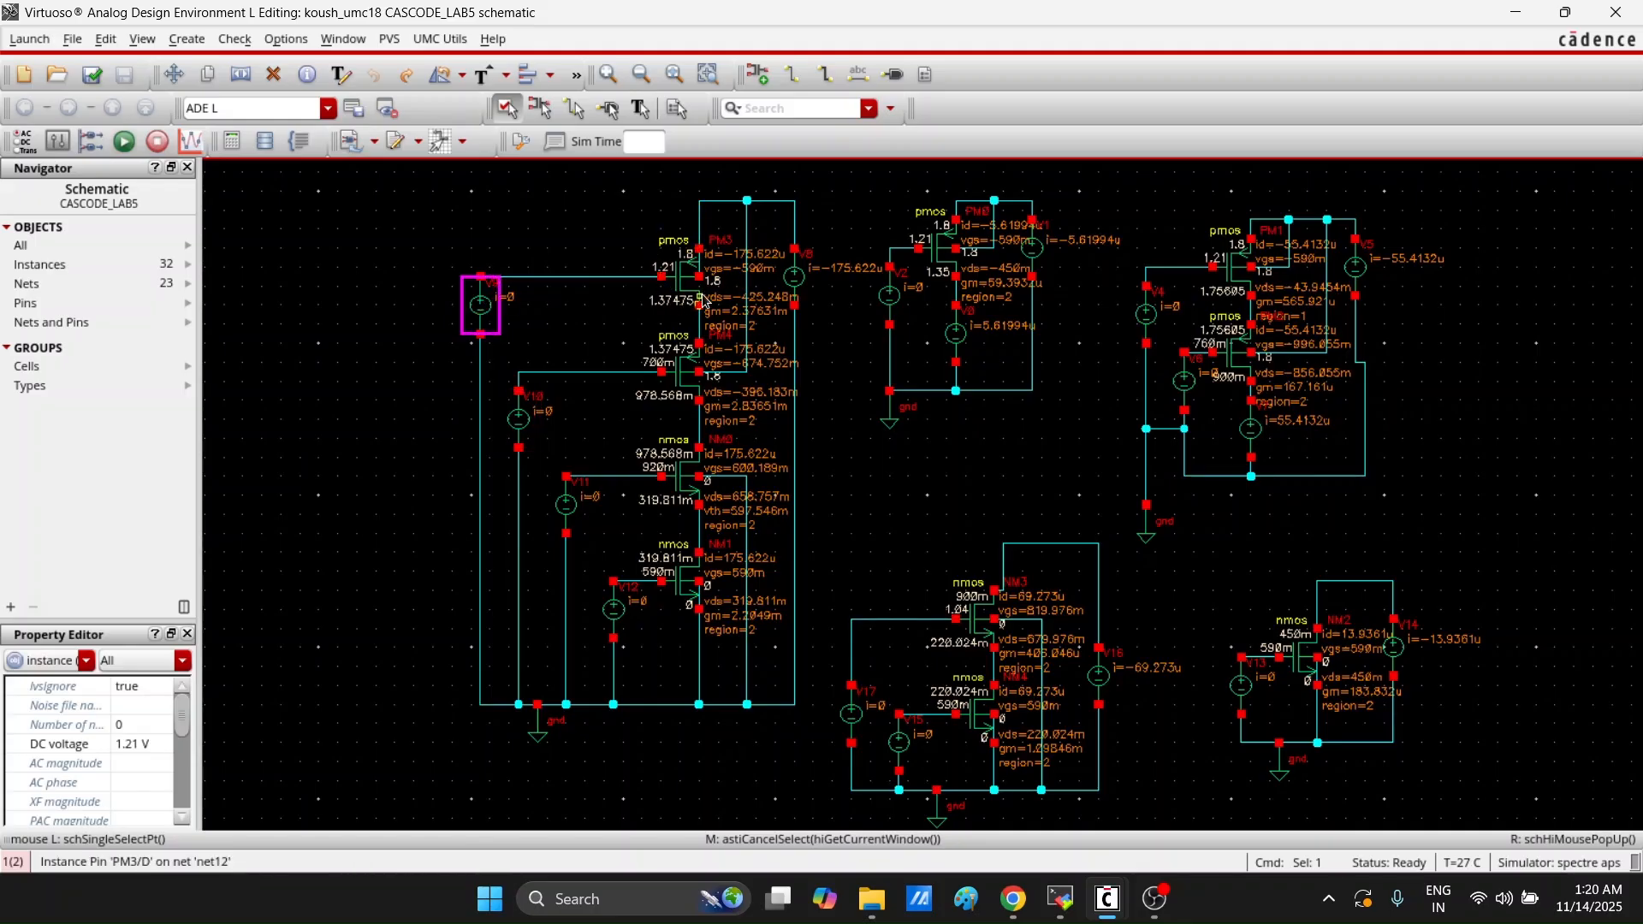
left_click(520, 419)
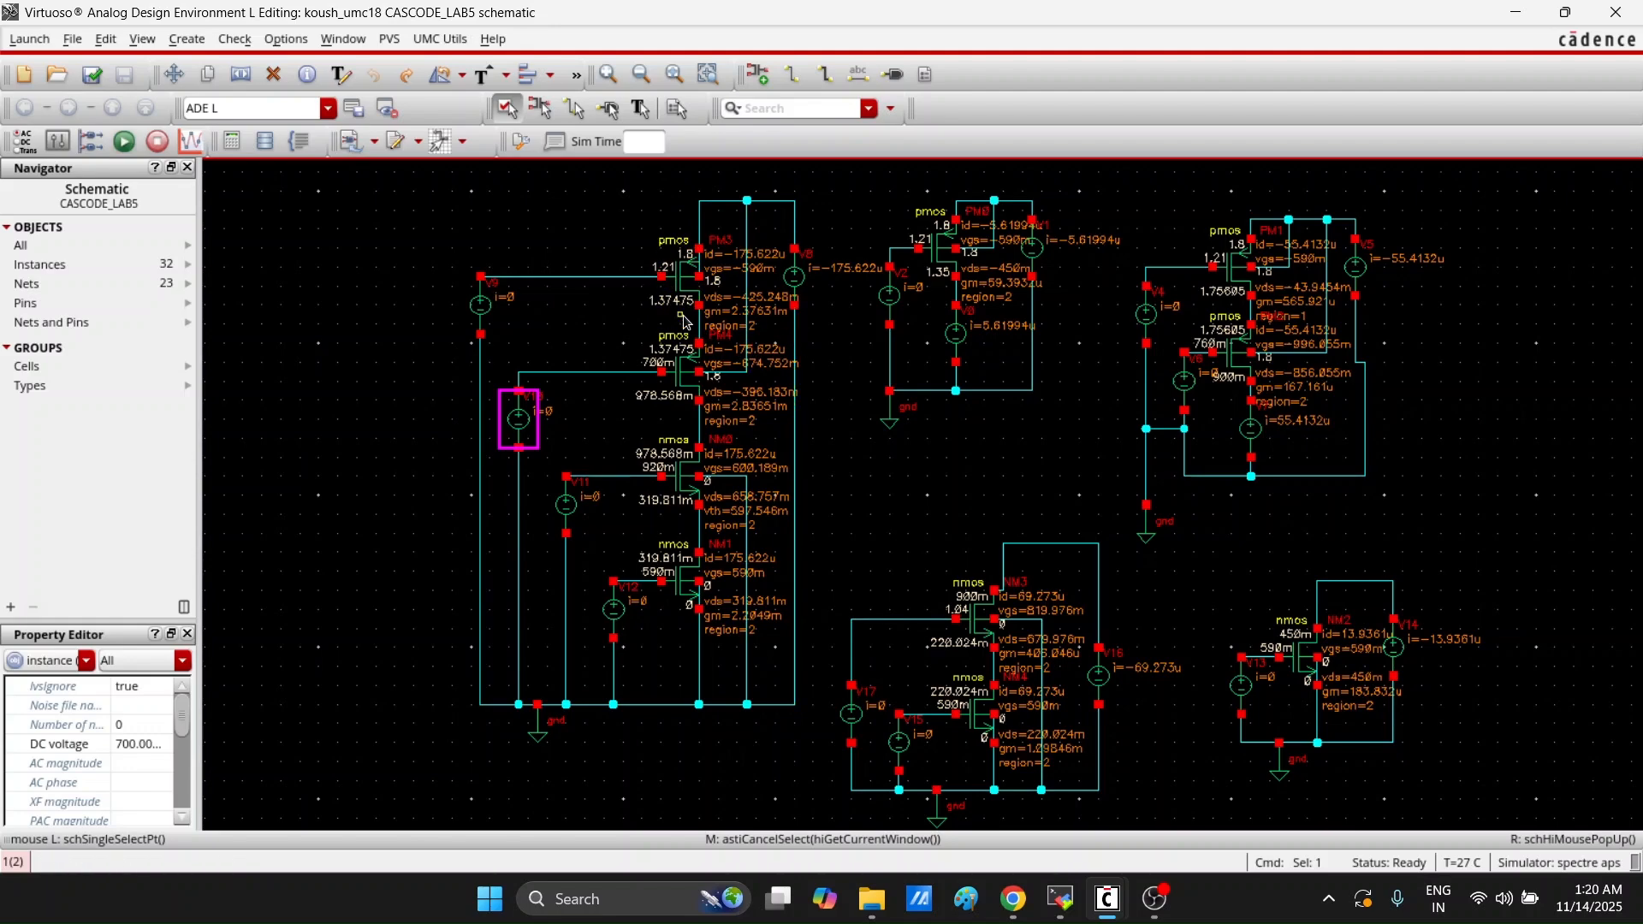
Inspect the total widths of PM3, PM4, NM0 and NM1 in the four-transistor cascode stack
left_click(675, 280)
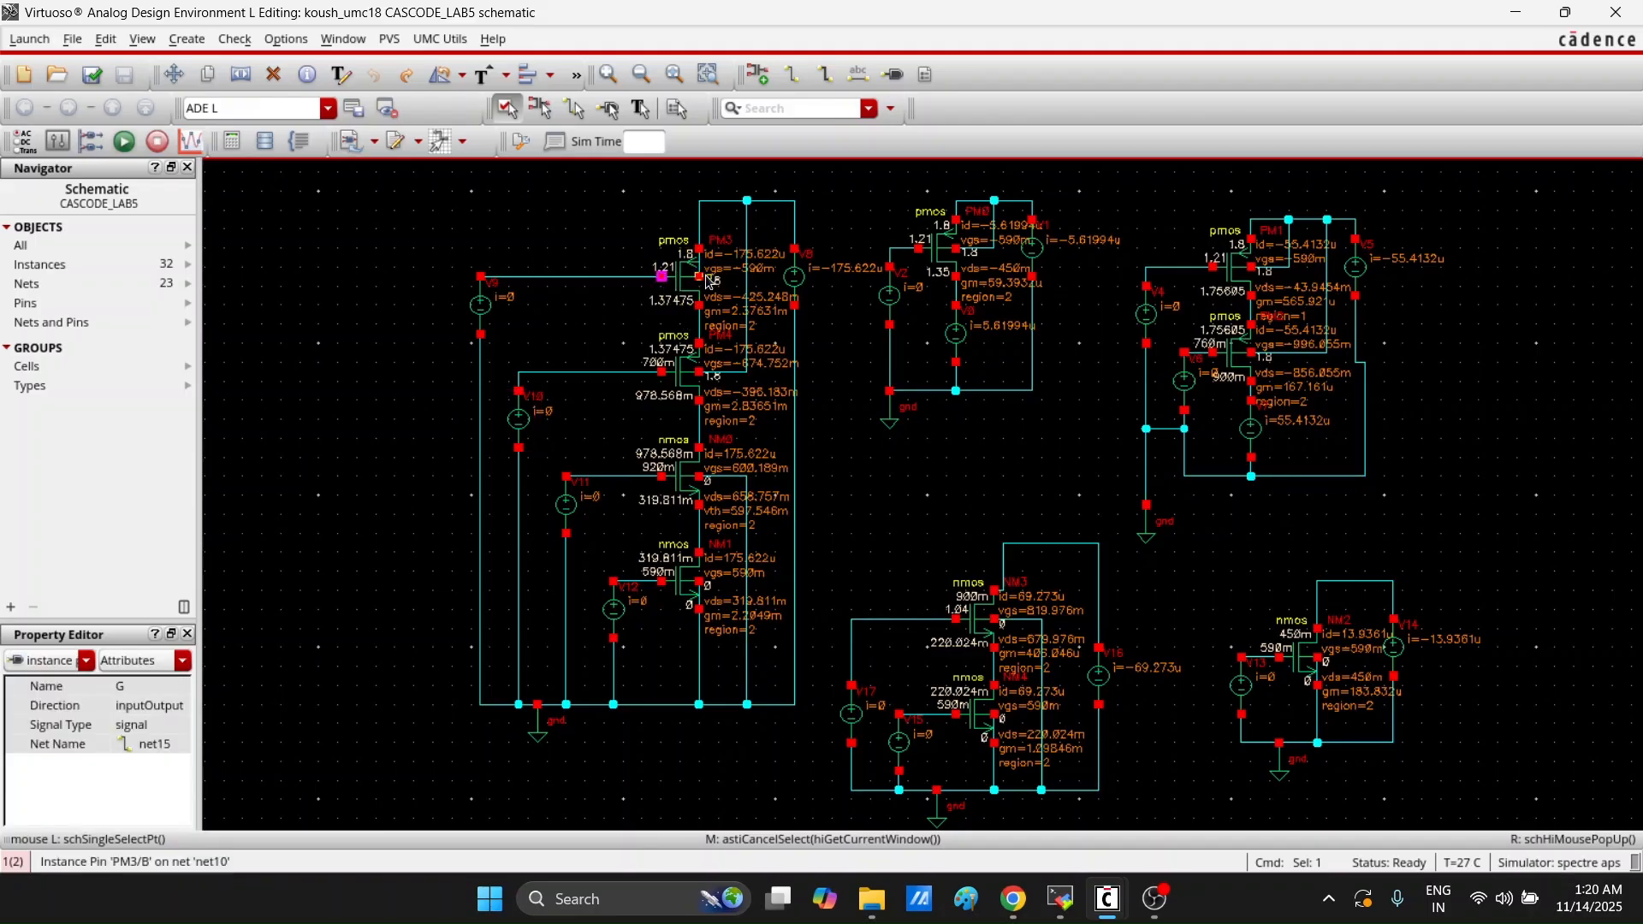
left_click(676, 282)
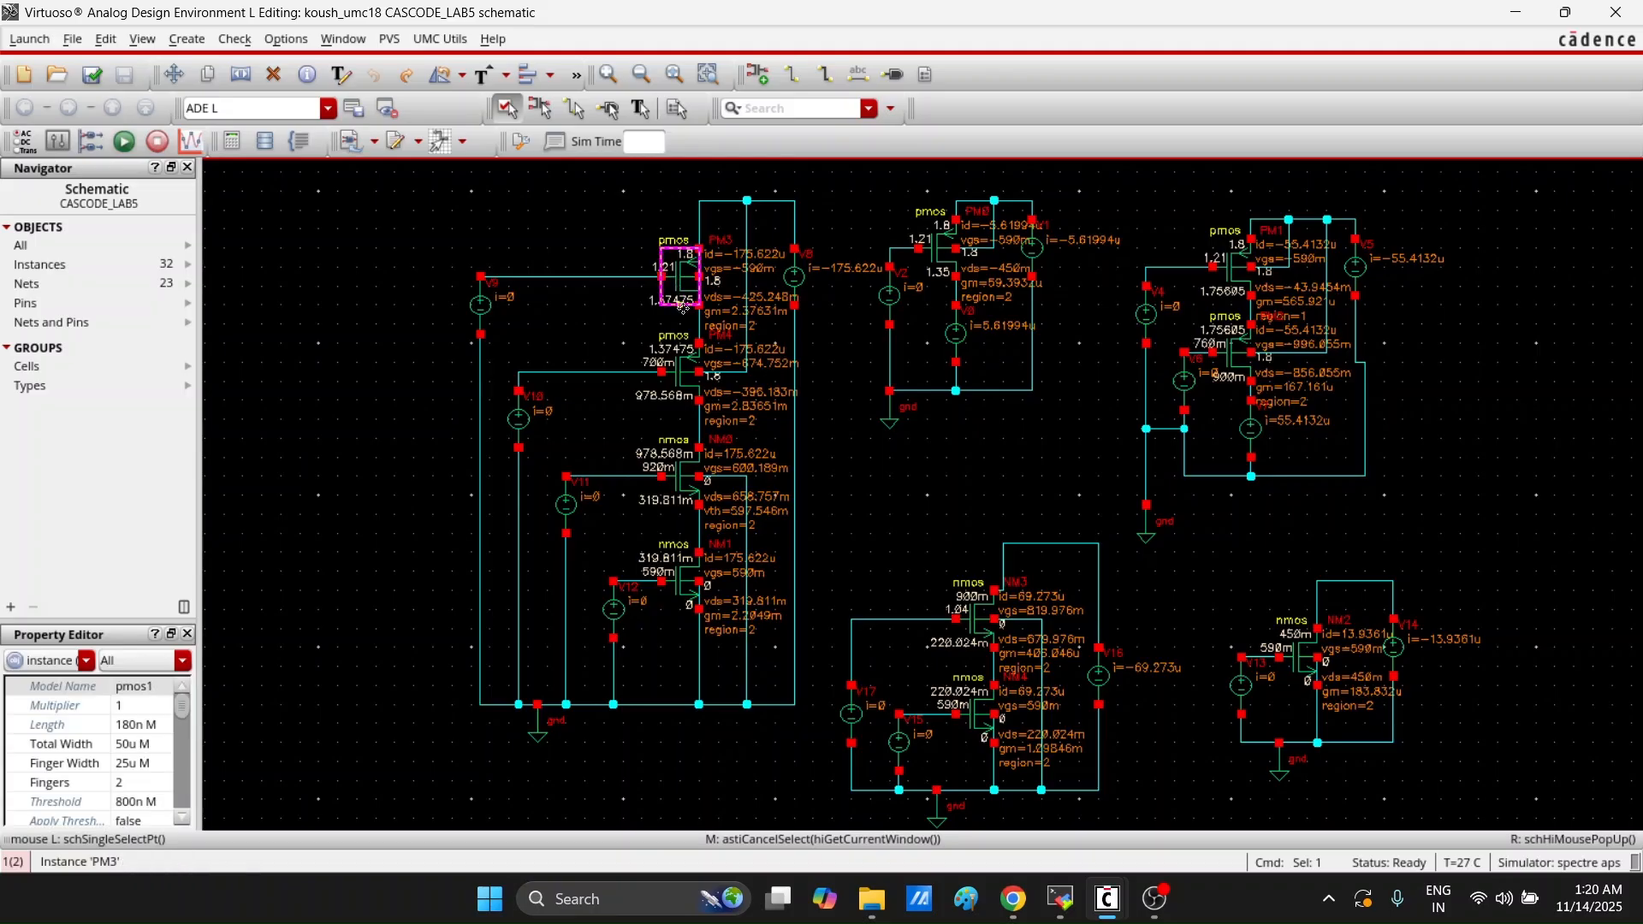
left_click(691, 375)
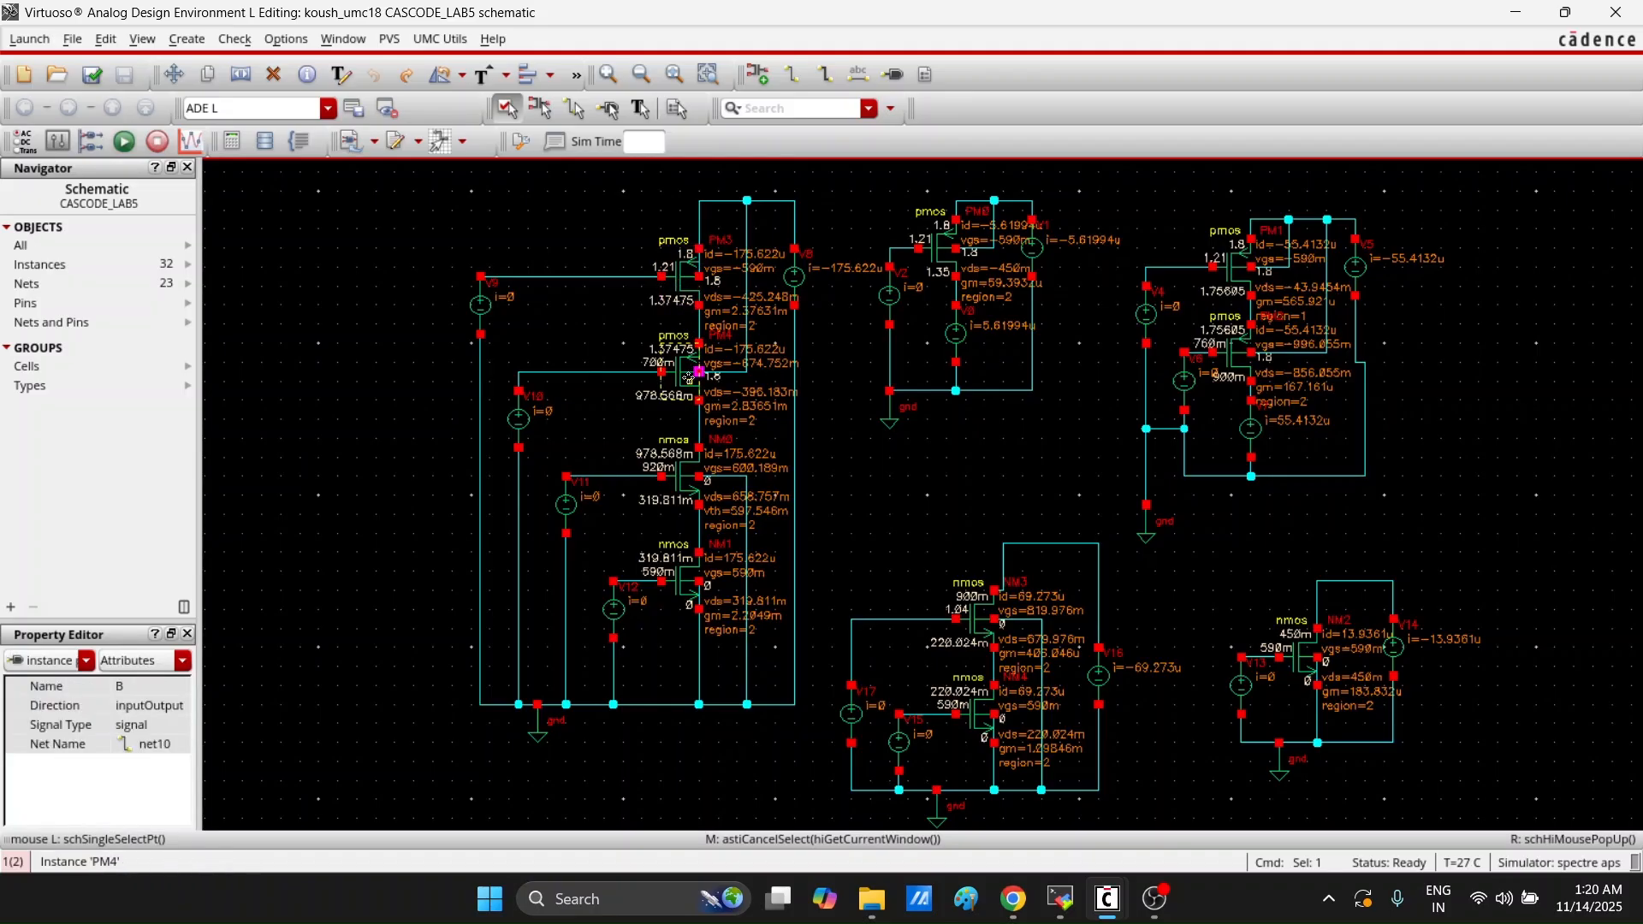
left_click(688, 377)
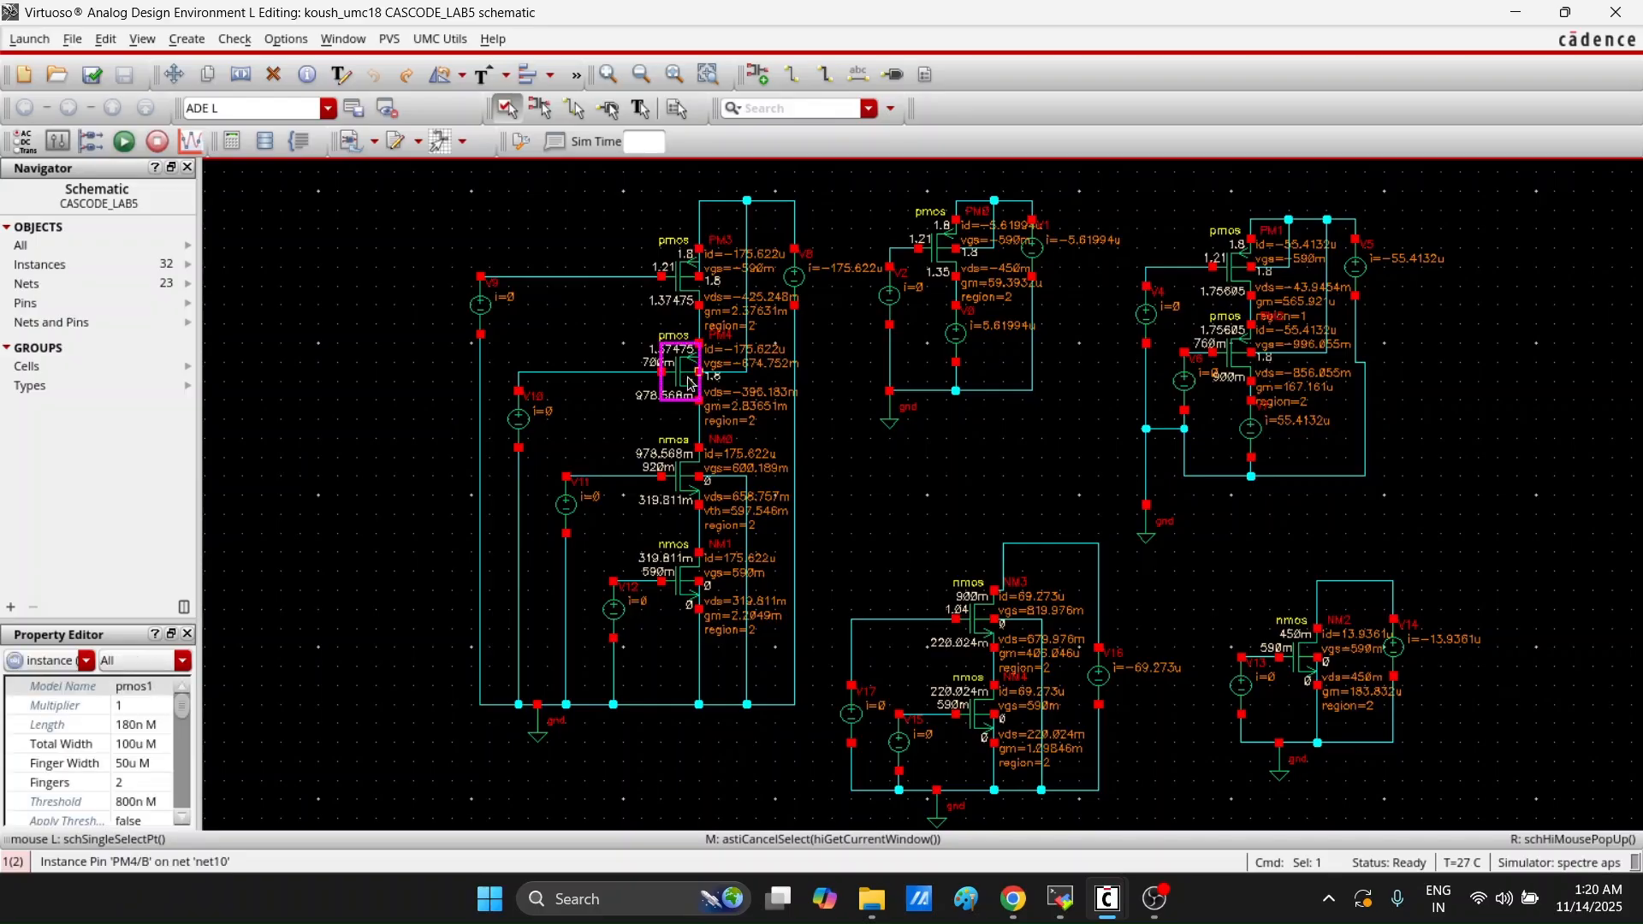
left_click(678, 472)
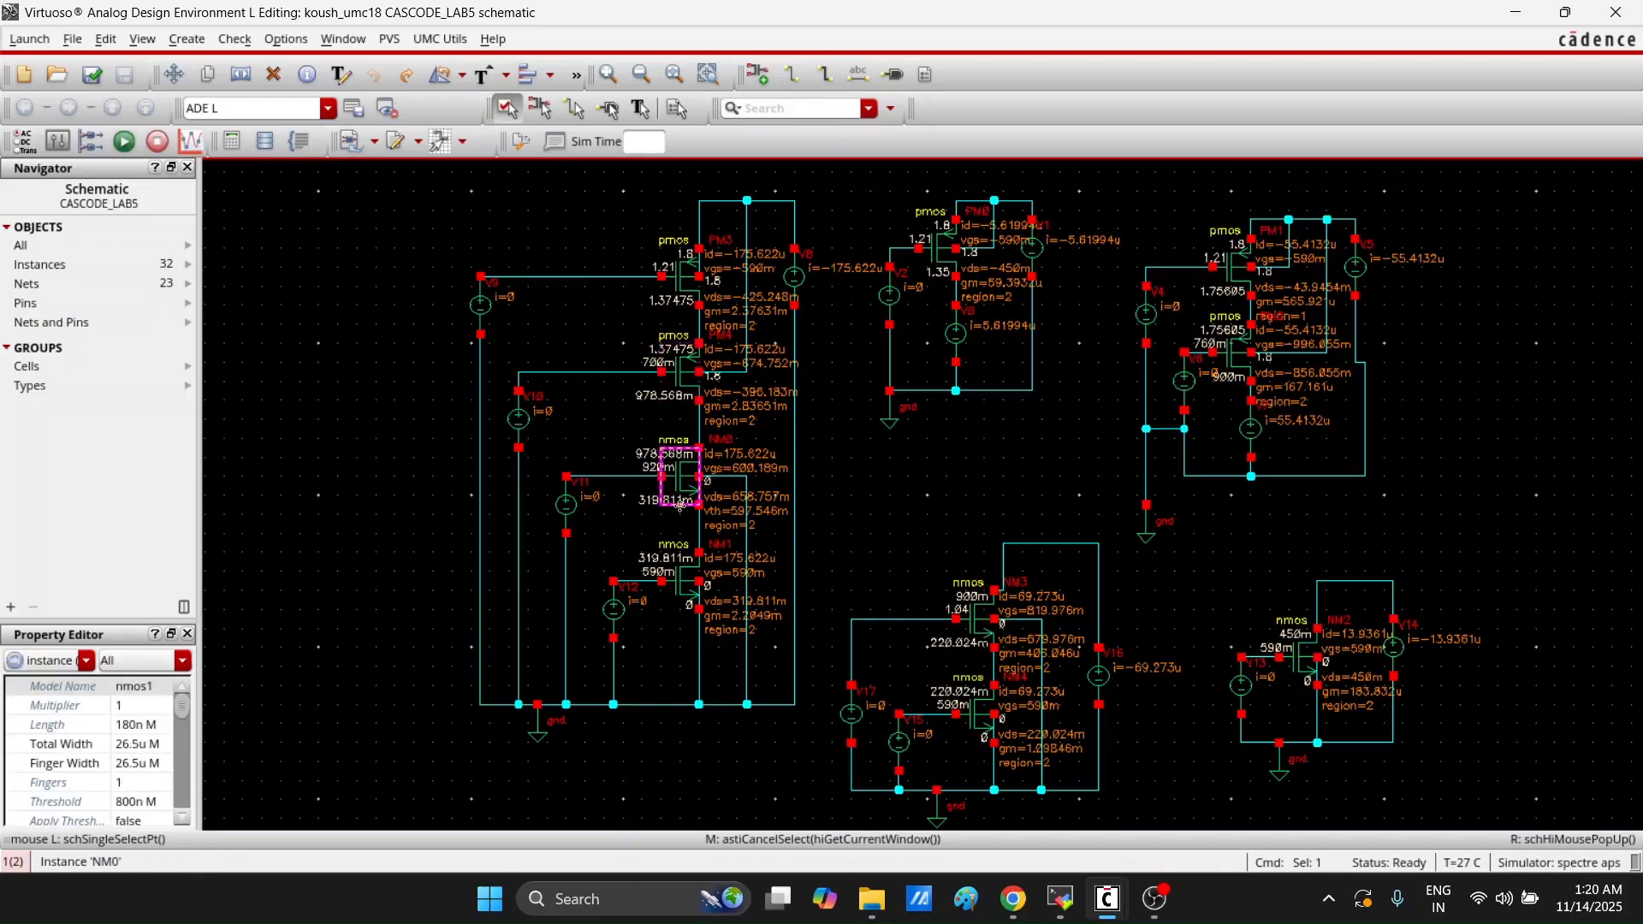
left_click(690, 589)
left_click(684, 591)
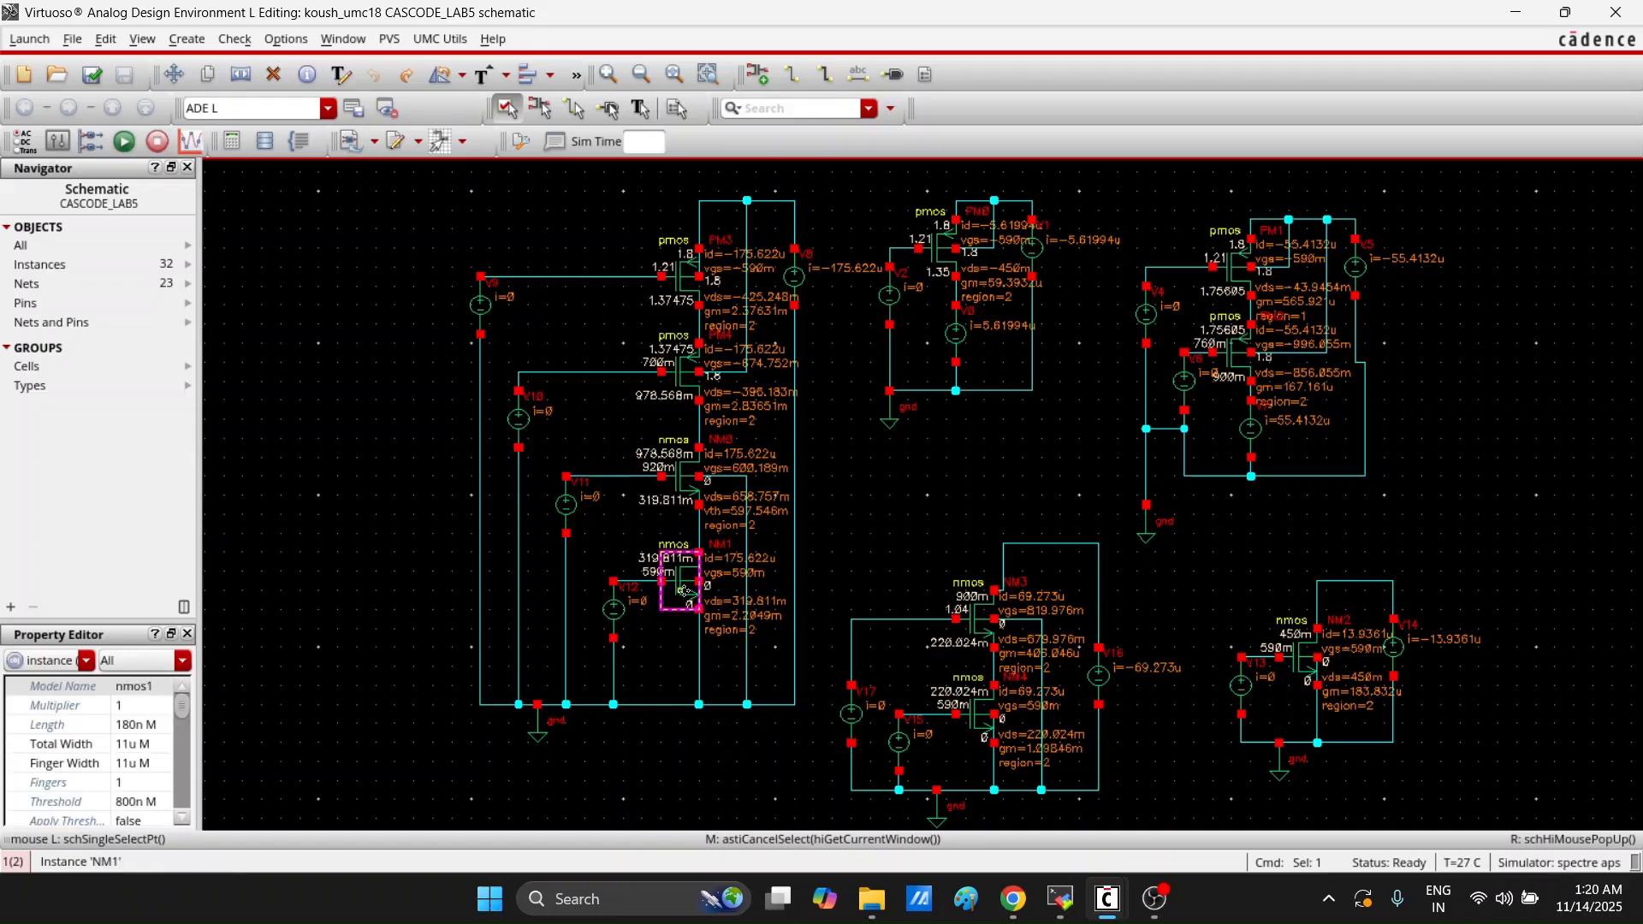
Check the DC voltages of the gate bias sources V9, V10, V11 and V12
left_click(469, 318)
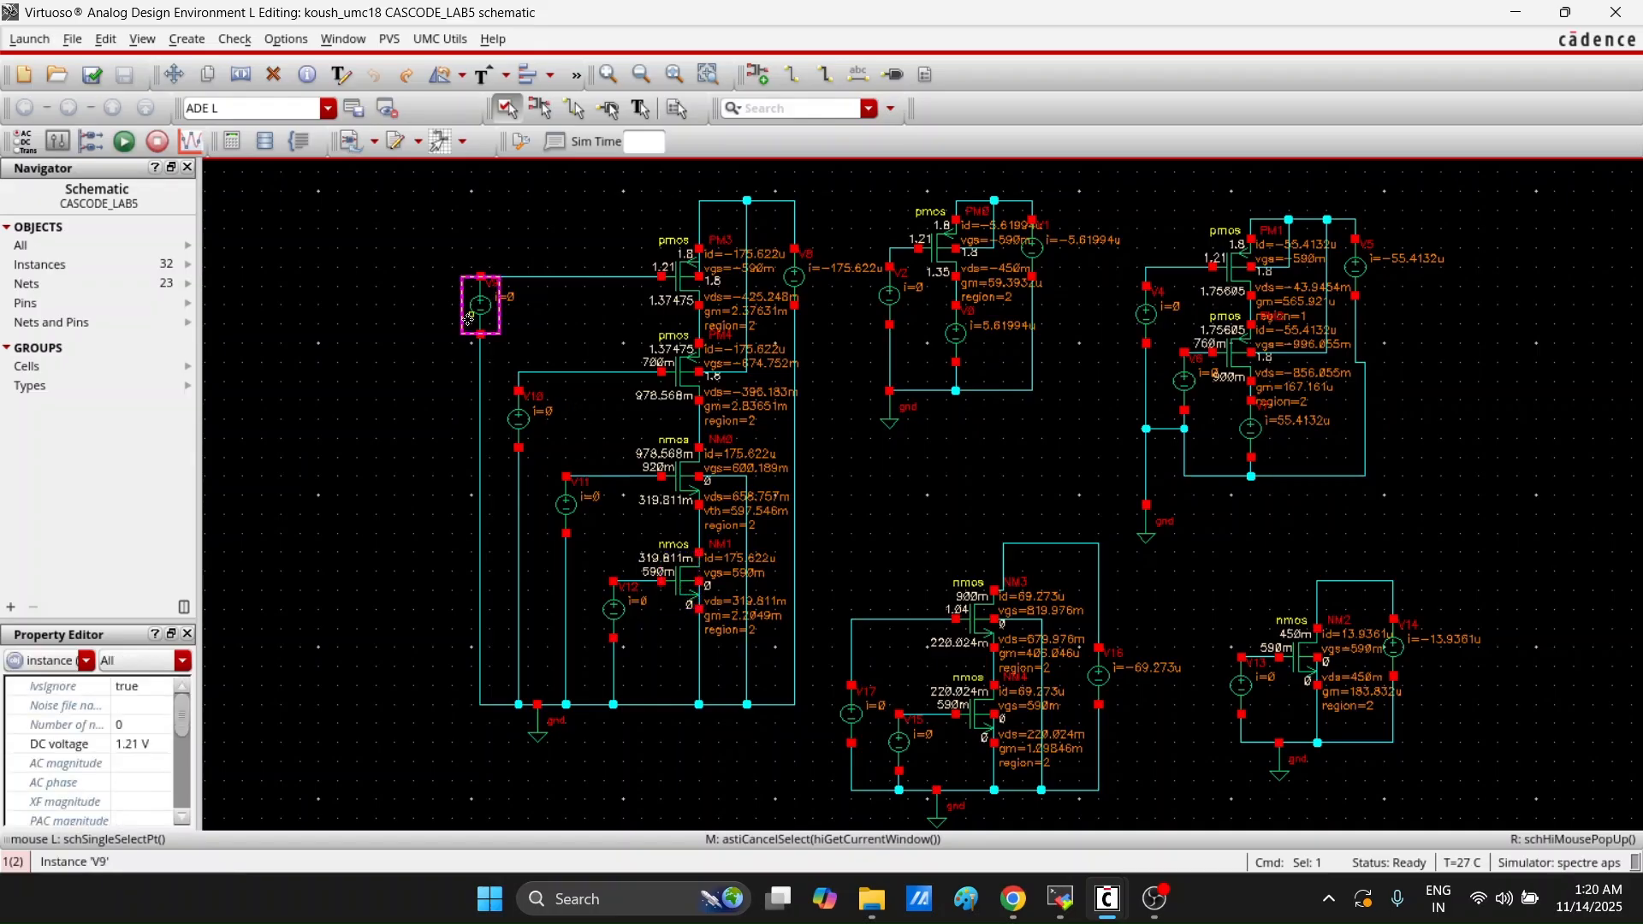
left_click(517, 423)
left_click(571, 514)
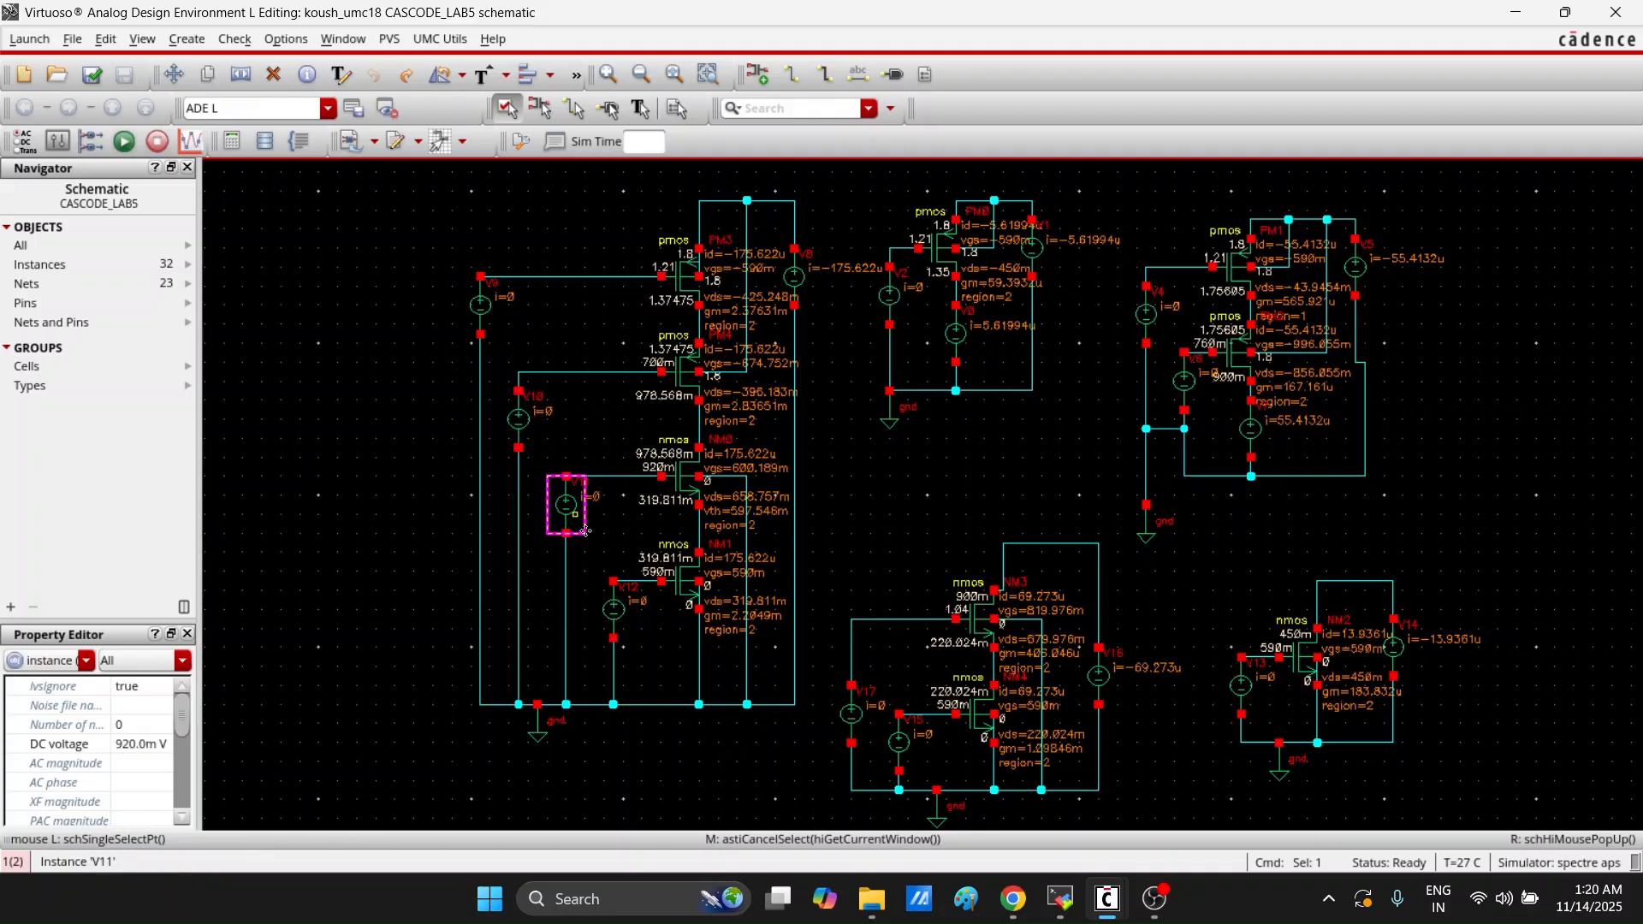
left_click(611, 624)
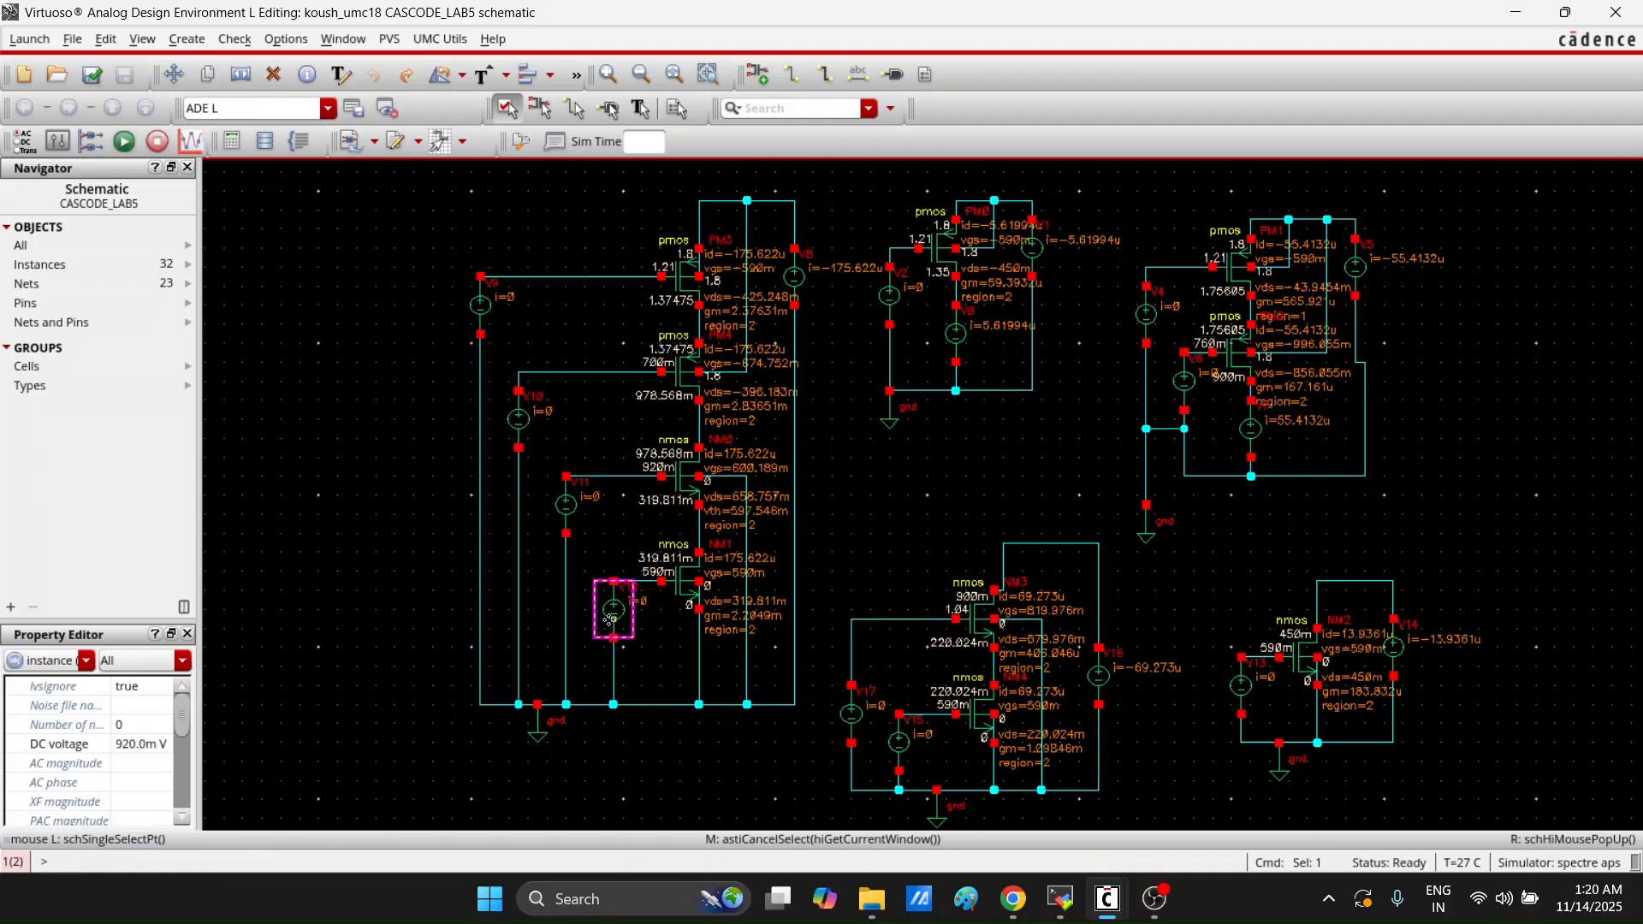
Set PM4's total width to 70u and check its properties
double_click(682, 375)
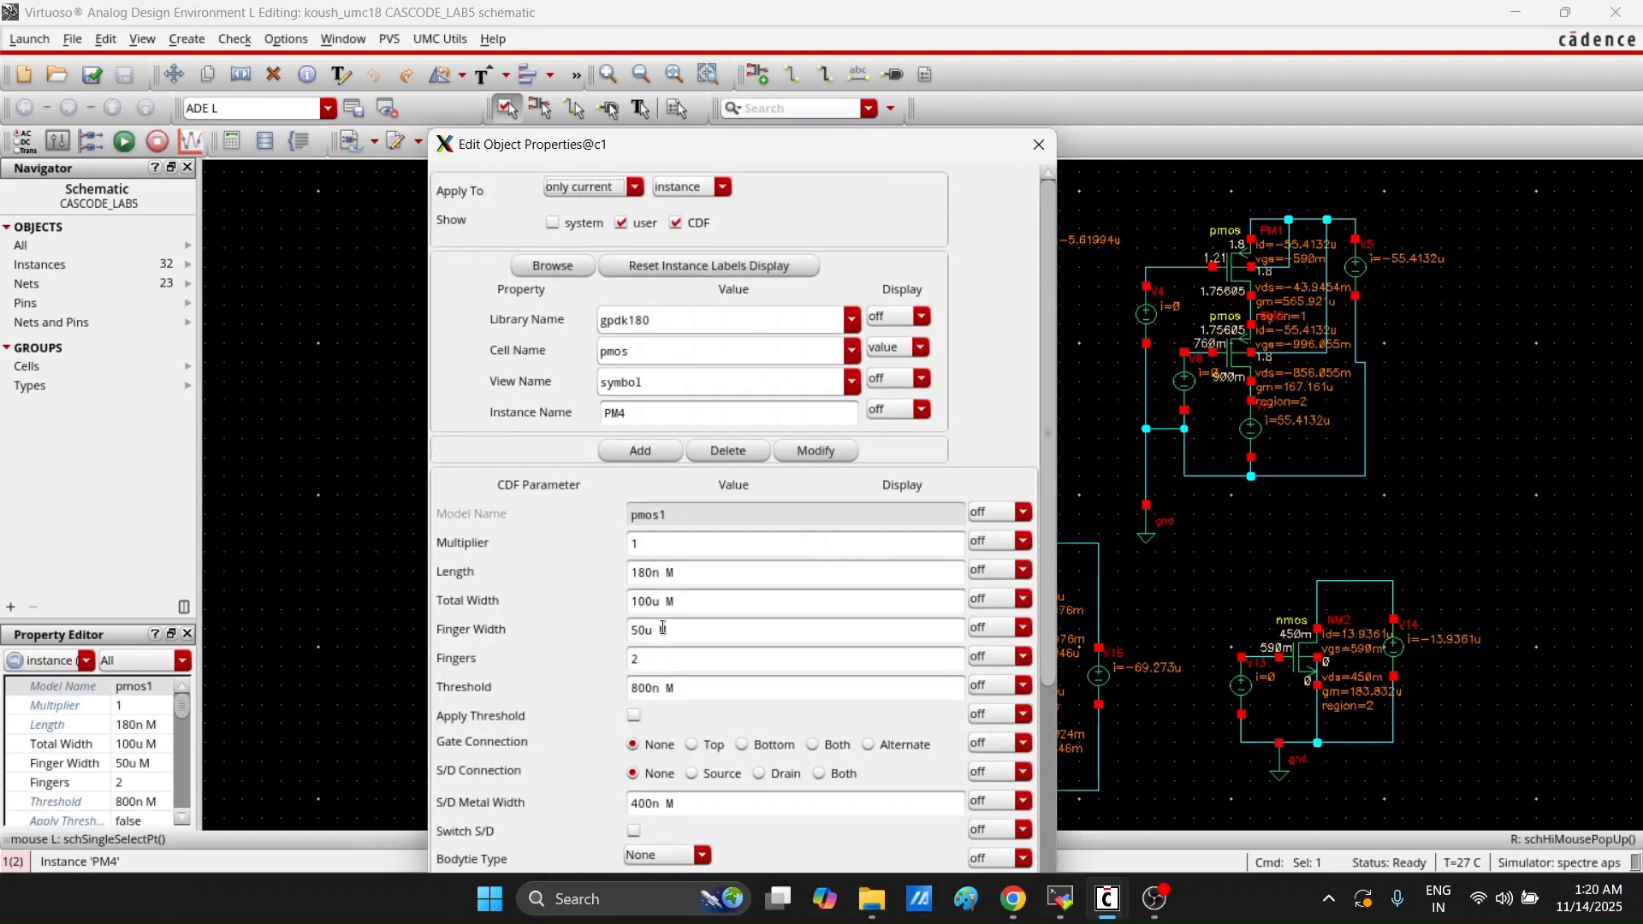
left_click(644, 602)
key("BackSpace")
key("BackSpace")
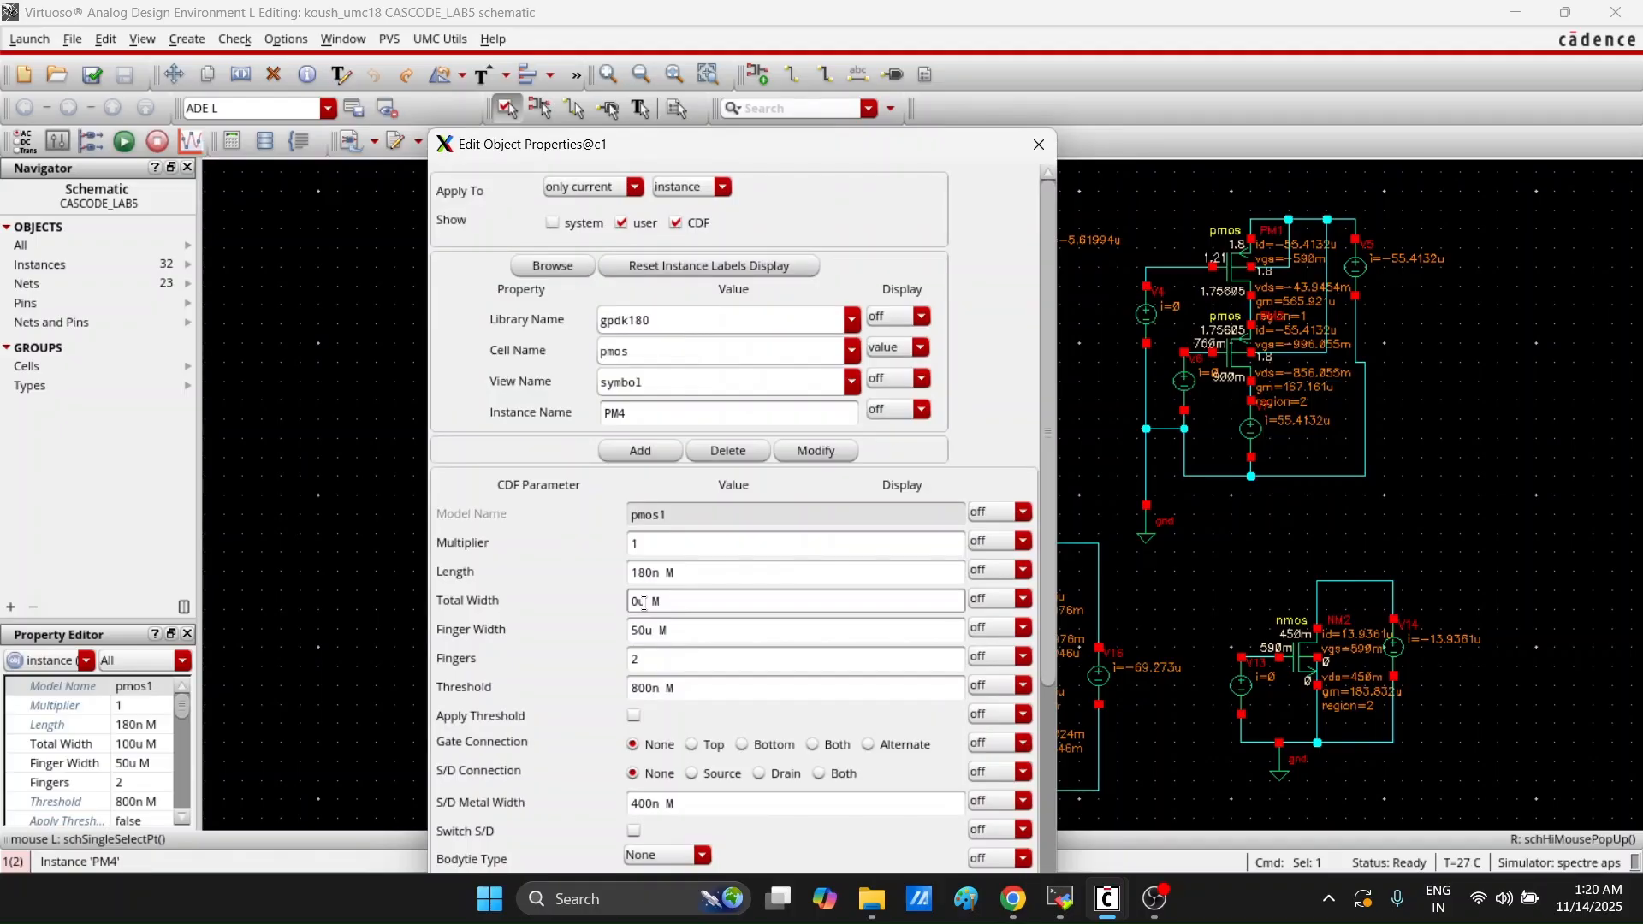
type("7")
key("Return")
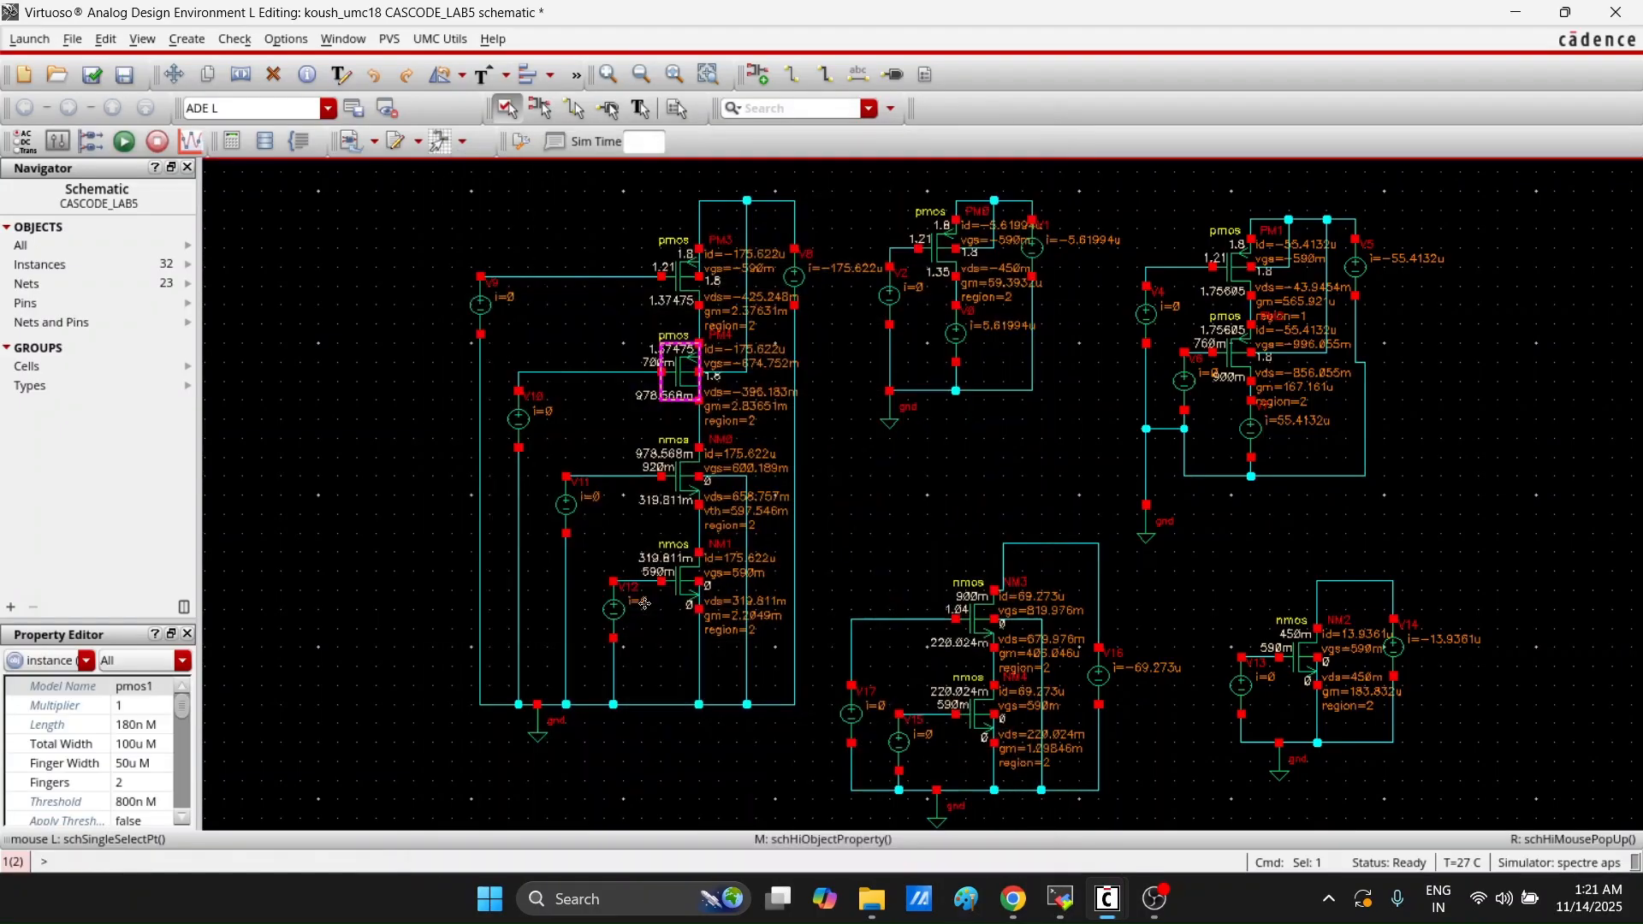
key("q")
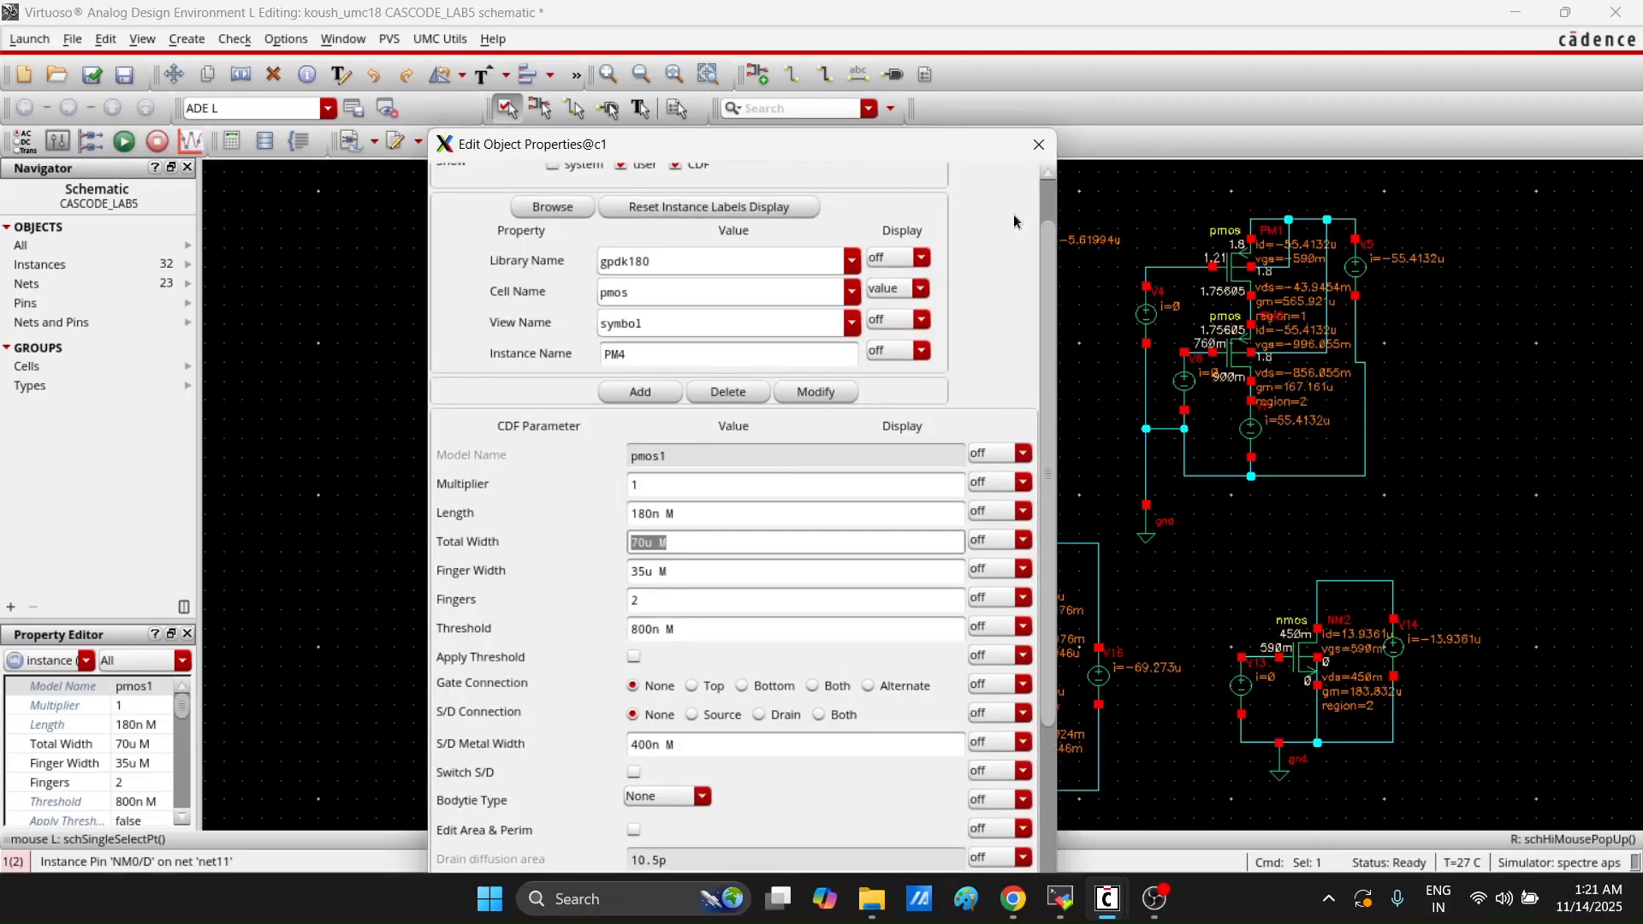
left_click(1039, 144)
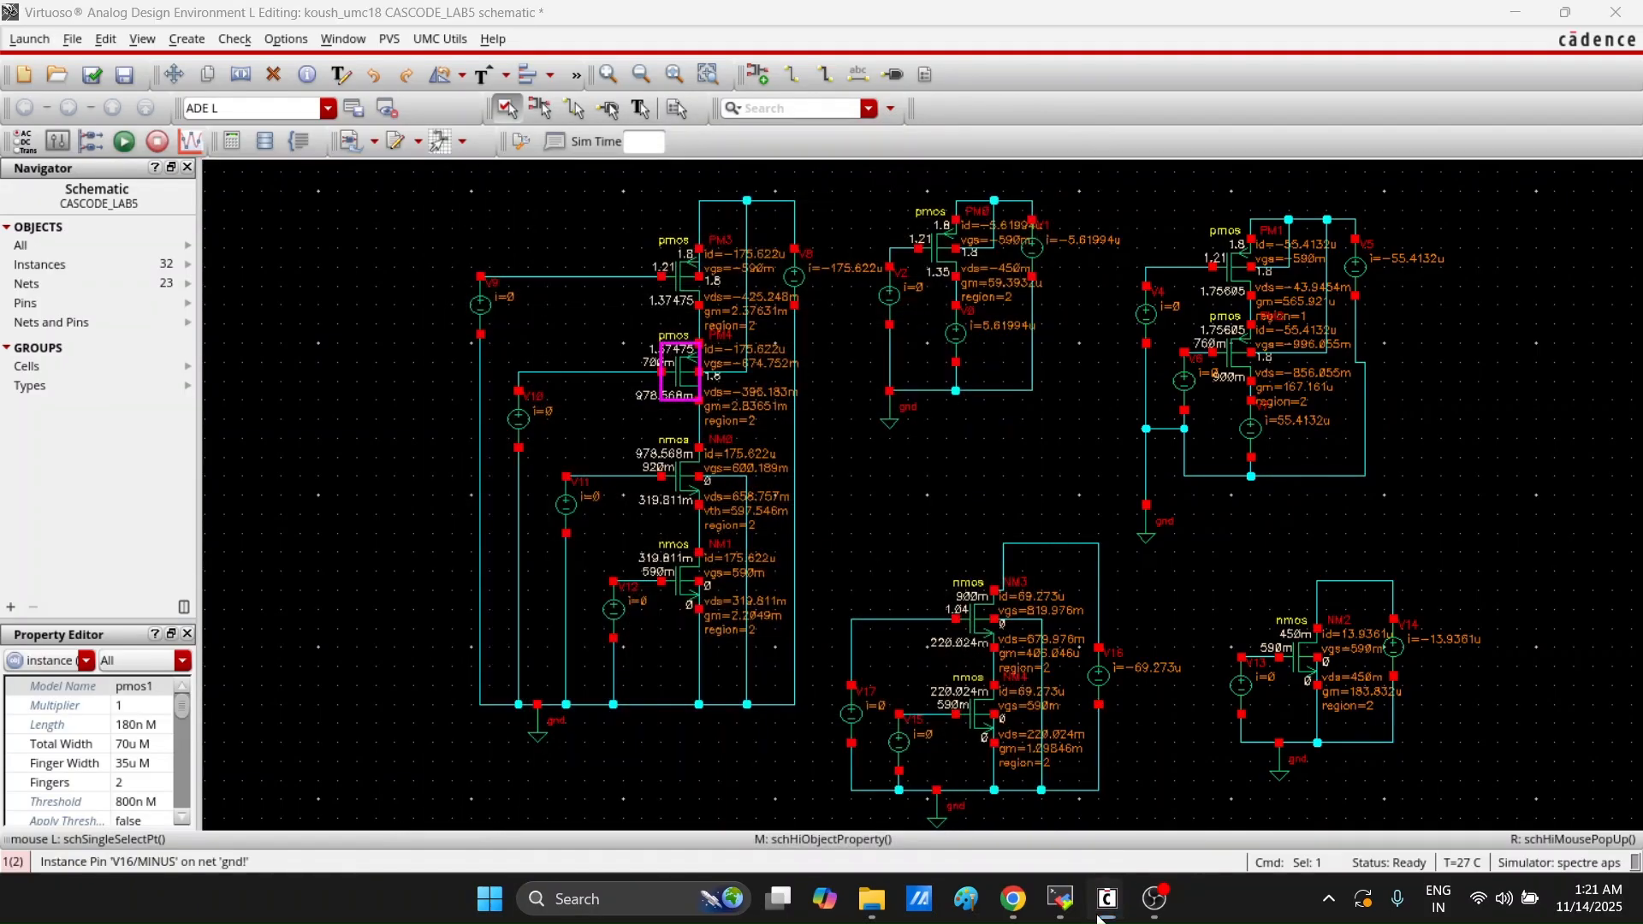
Delete the PM0 width sweep analysis and all PM0 and PM3 outputs from the ADE L setup
mouse_move(1104, 907)
left_click(1041, 764)
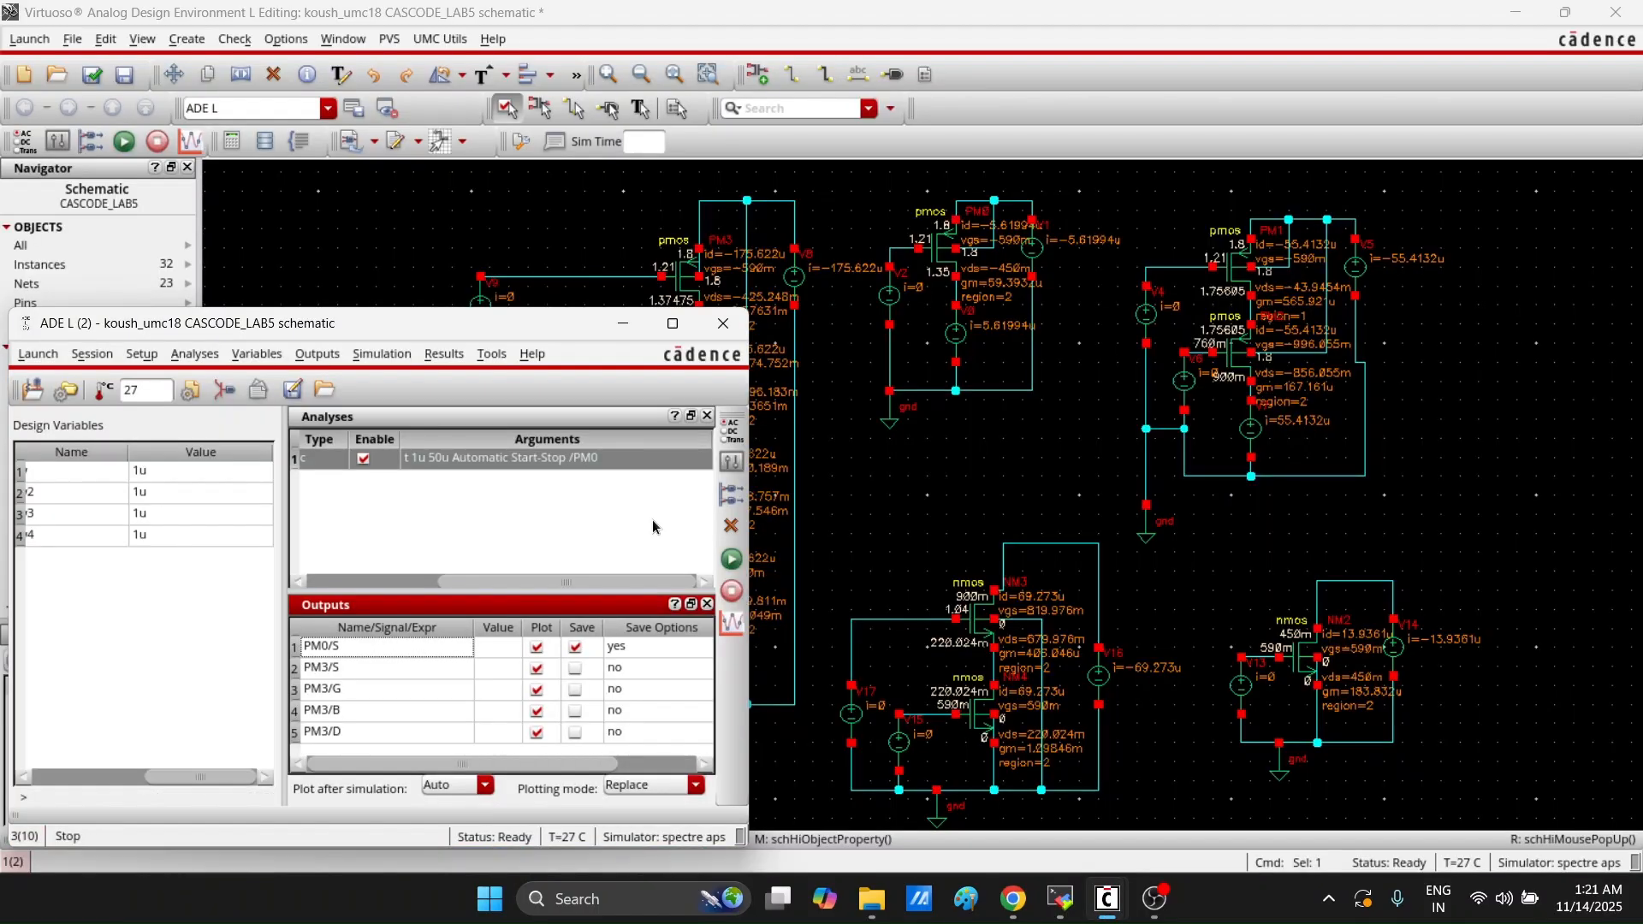
right_click(548, 459)
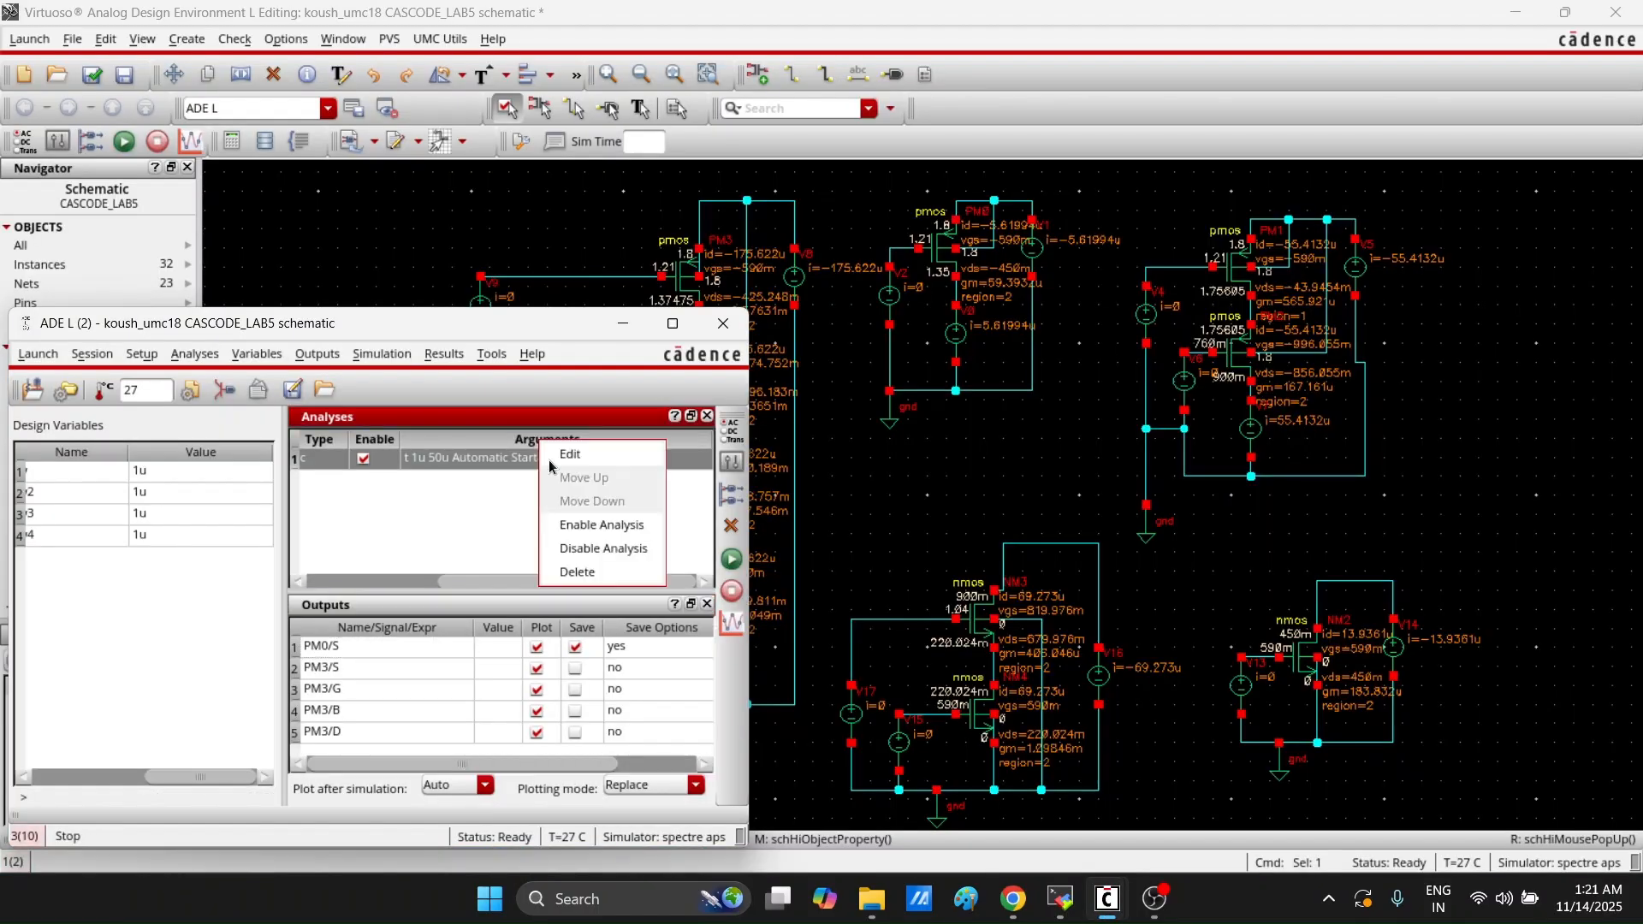
left_click(595, 571)
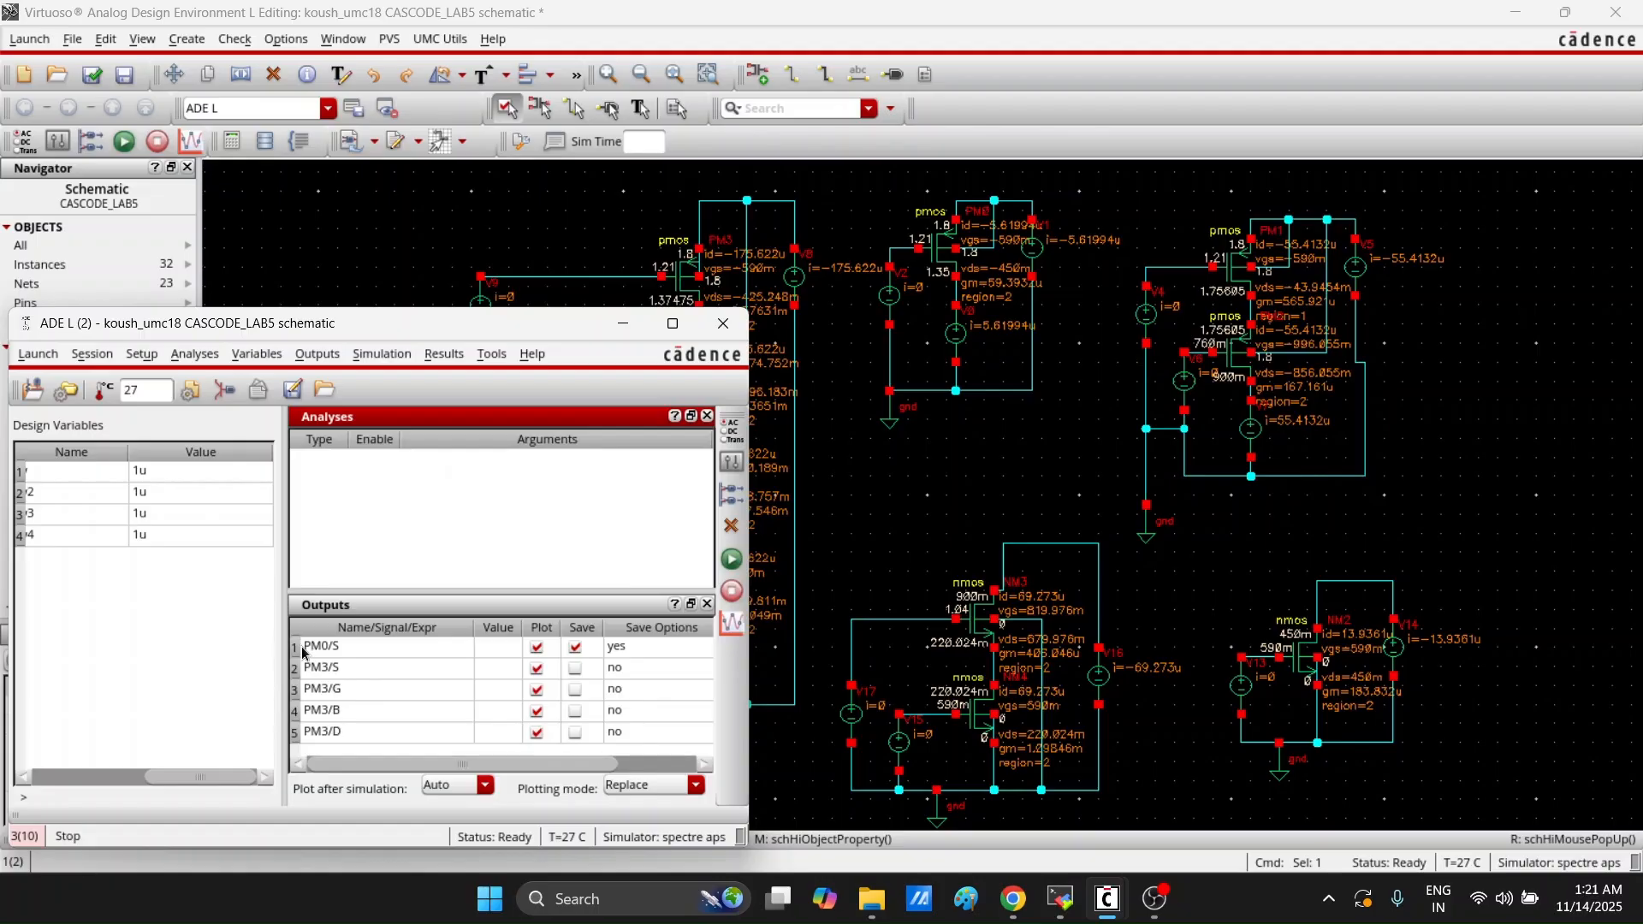
left_click_drag(304, 651, 303, 730)
right_click(303, 731)
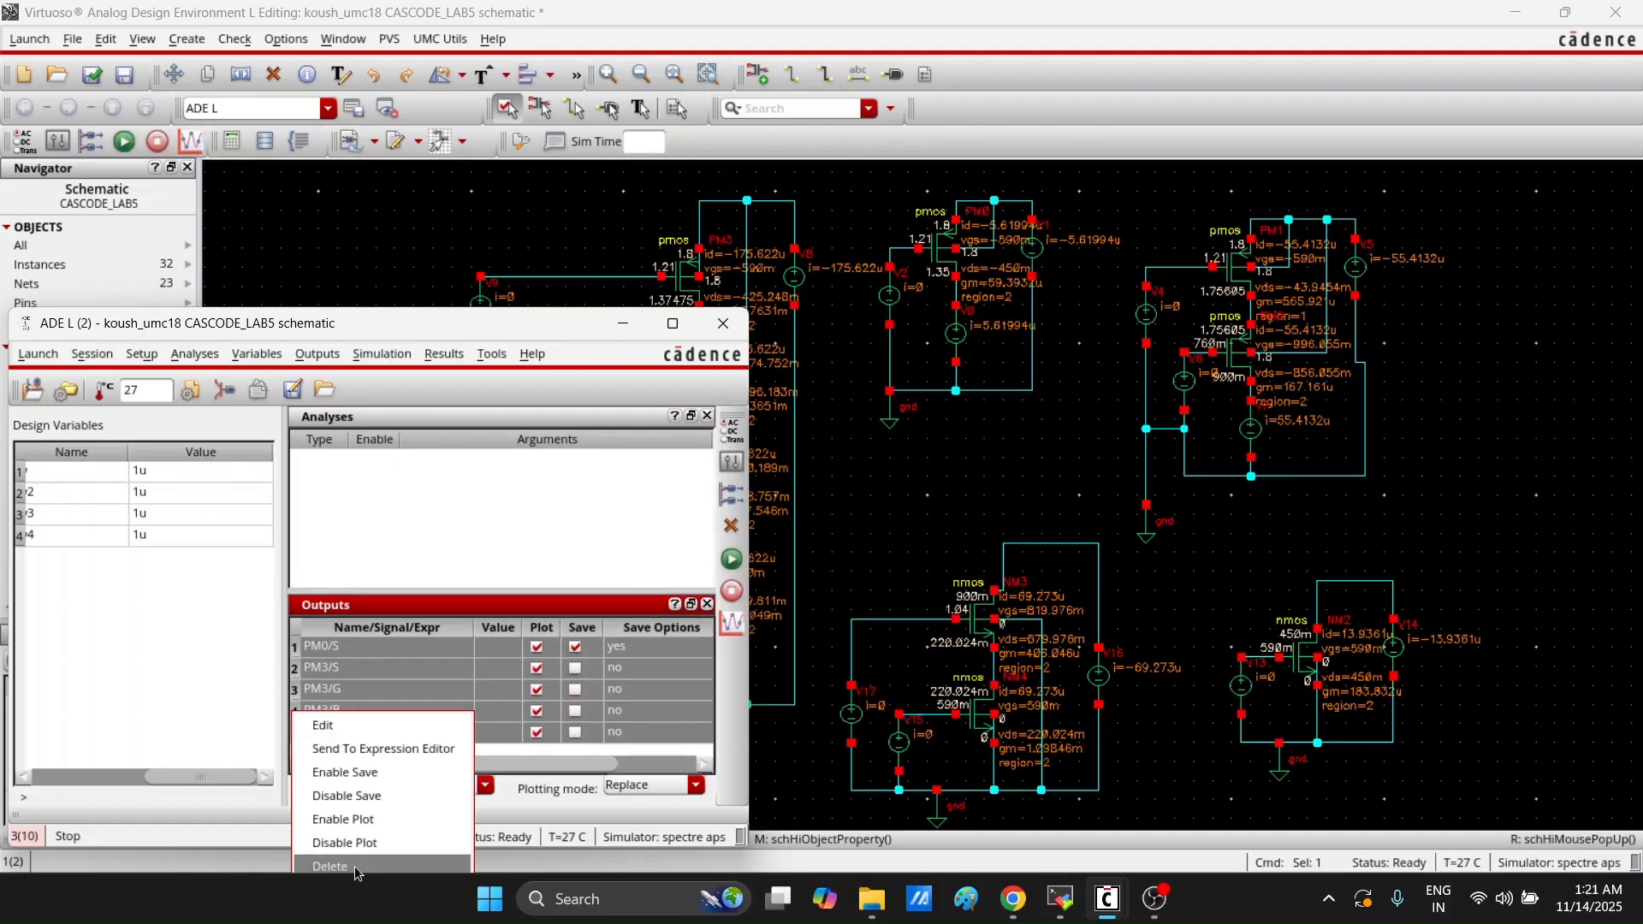
left_click(355, 866)
Add a DC analysis that saves the DC operating point, without a sweep variable
right_click(383, 491)
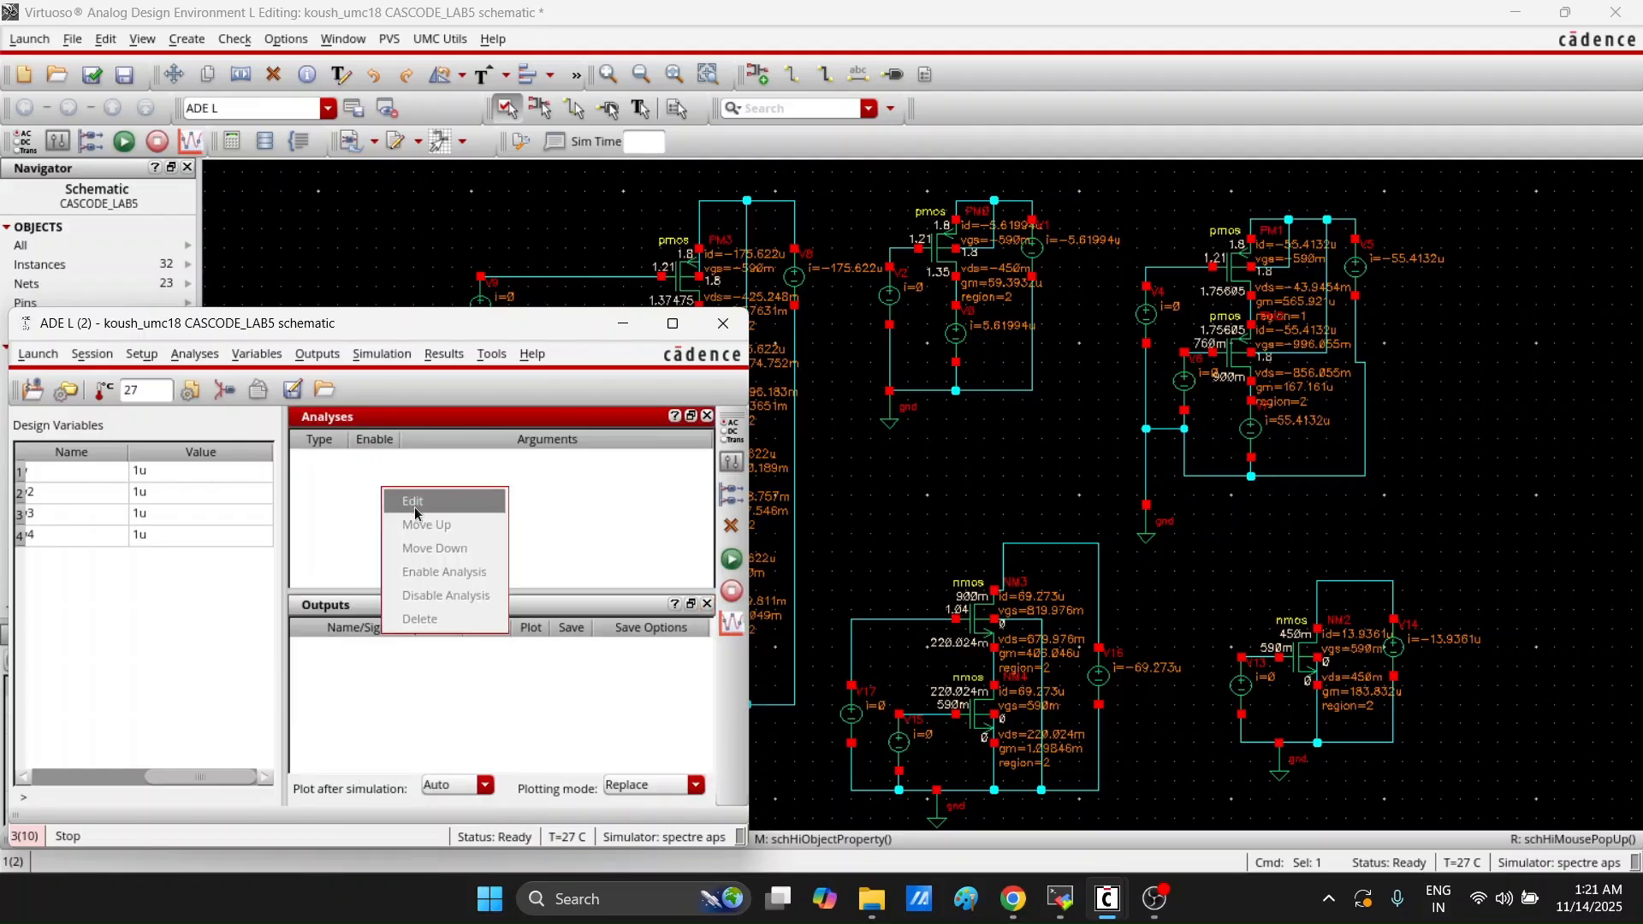
left_click(415, 505)
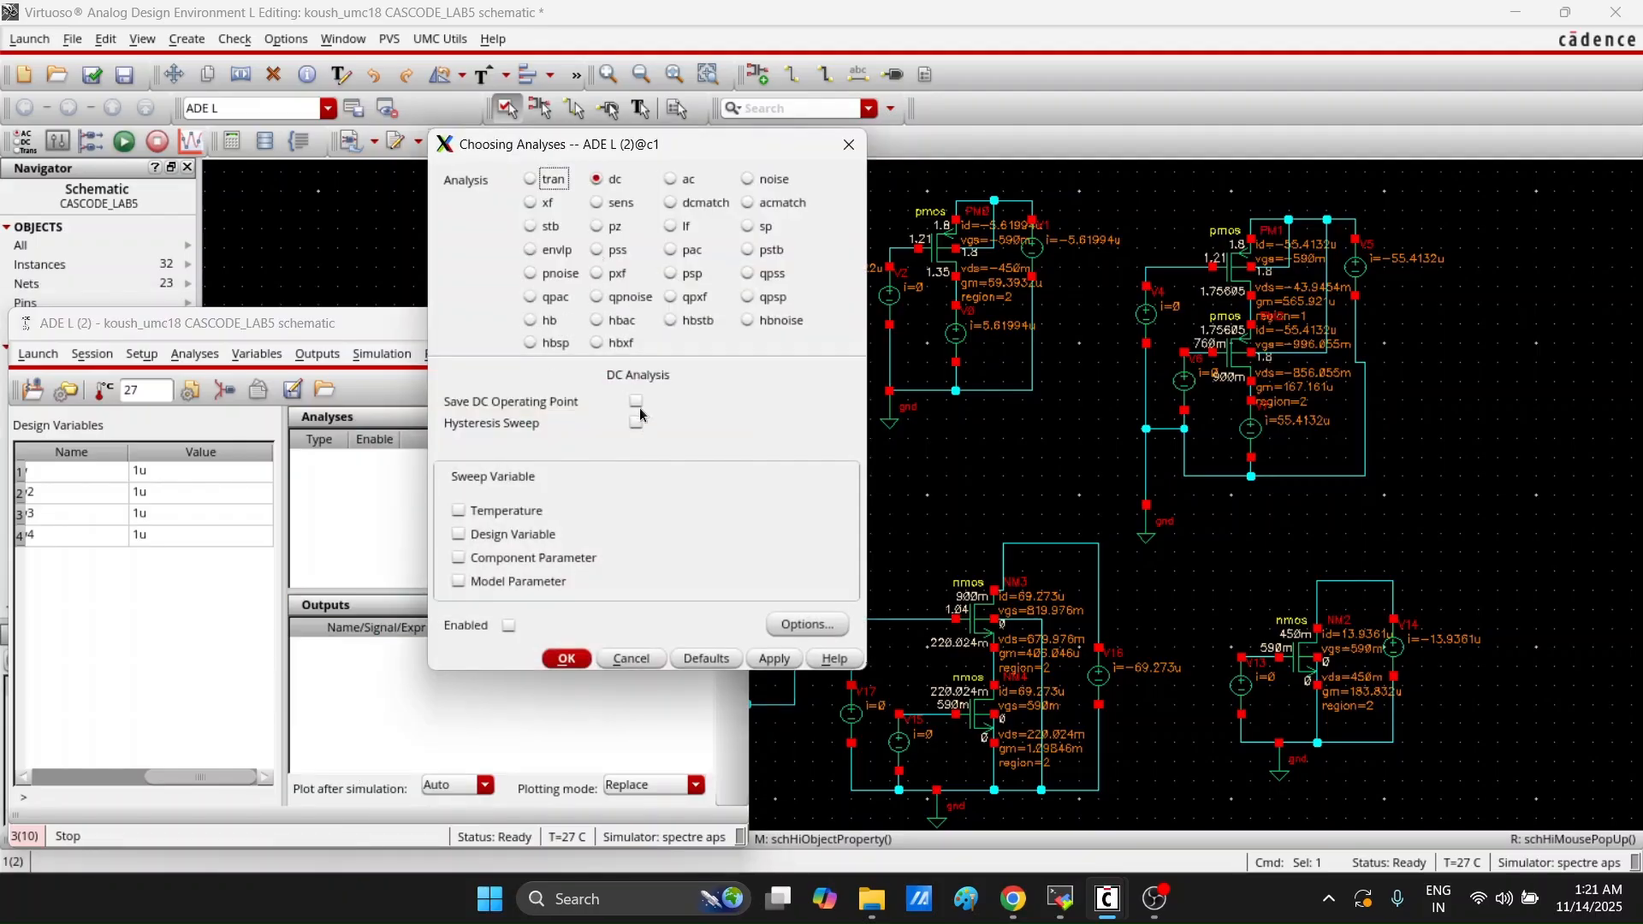
left_click(635, 402)
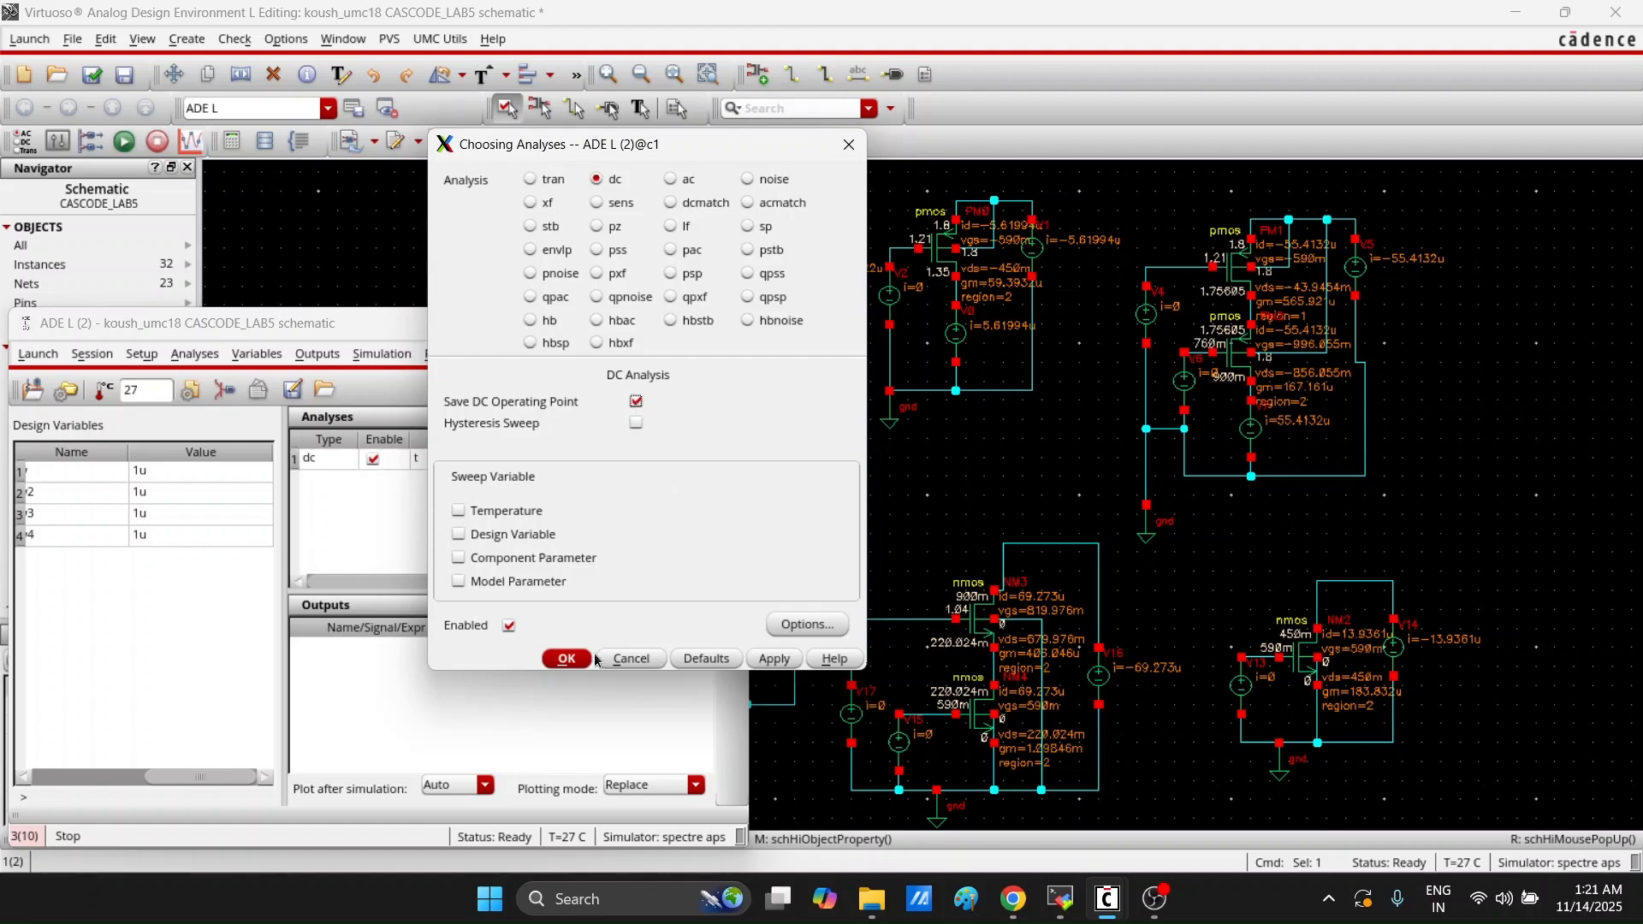
left_click(570, 658)
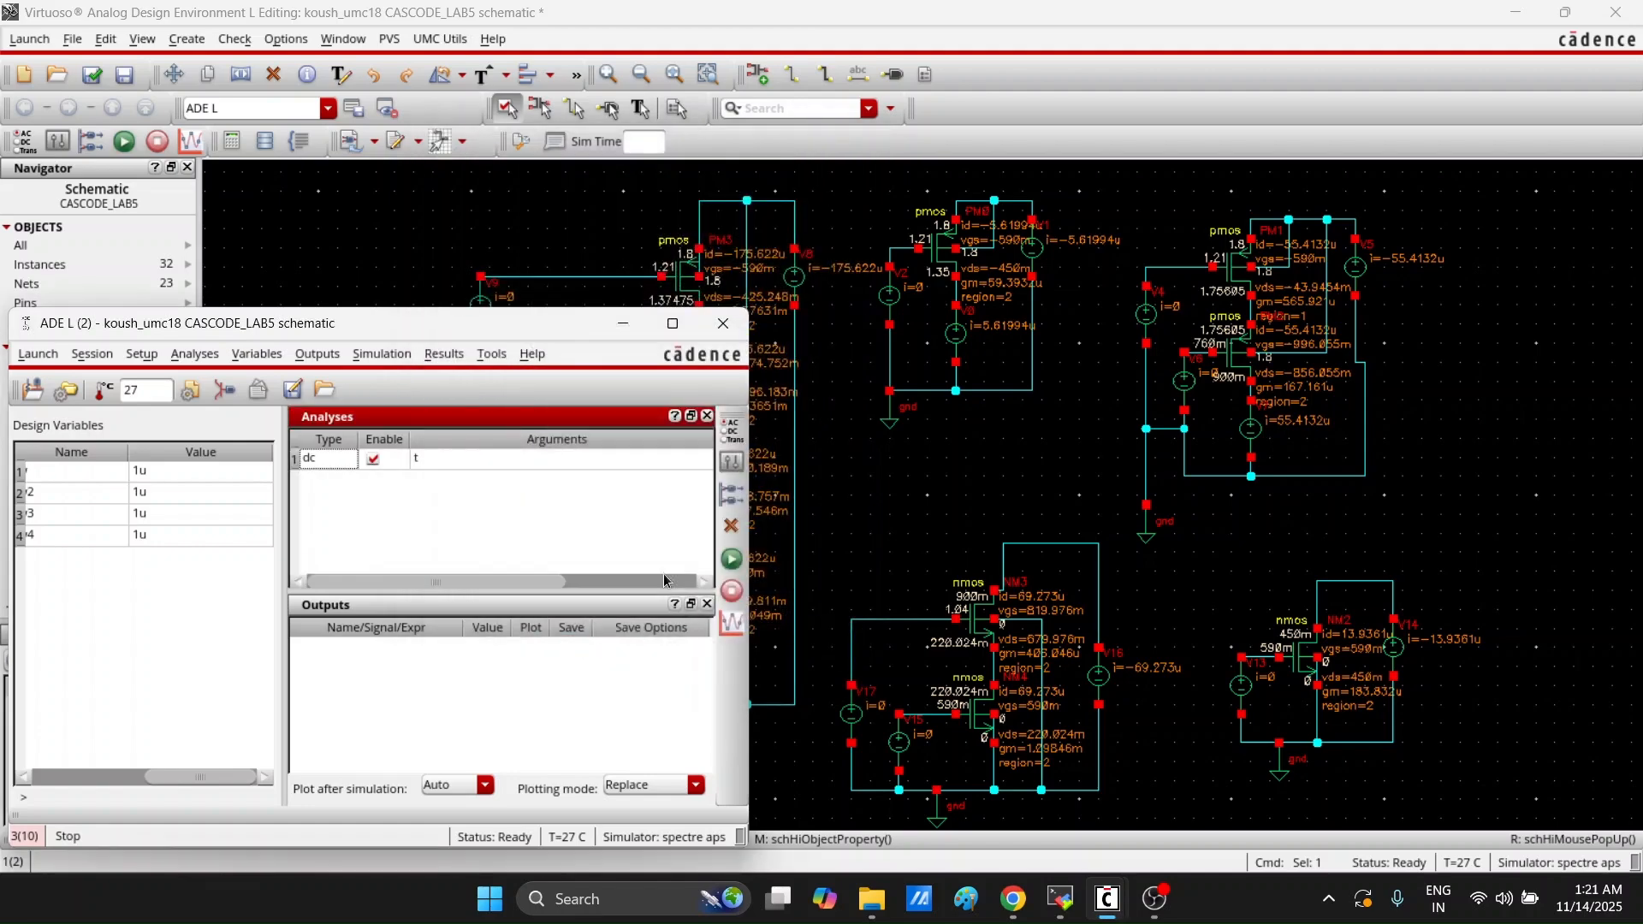
Try to netlist and run the DC operating-point simulation and look for the result annotation options
left_click(726, 562)
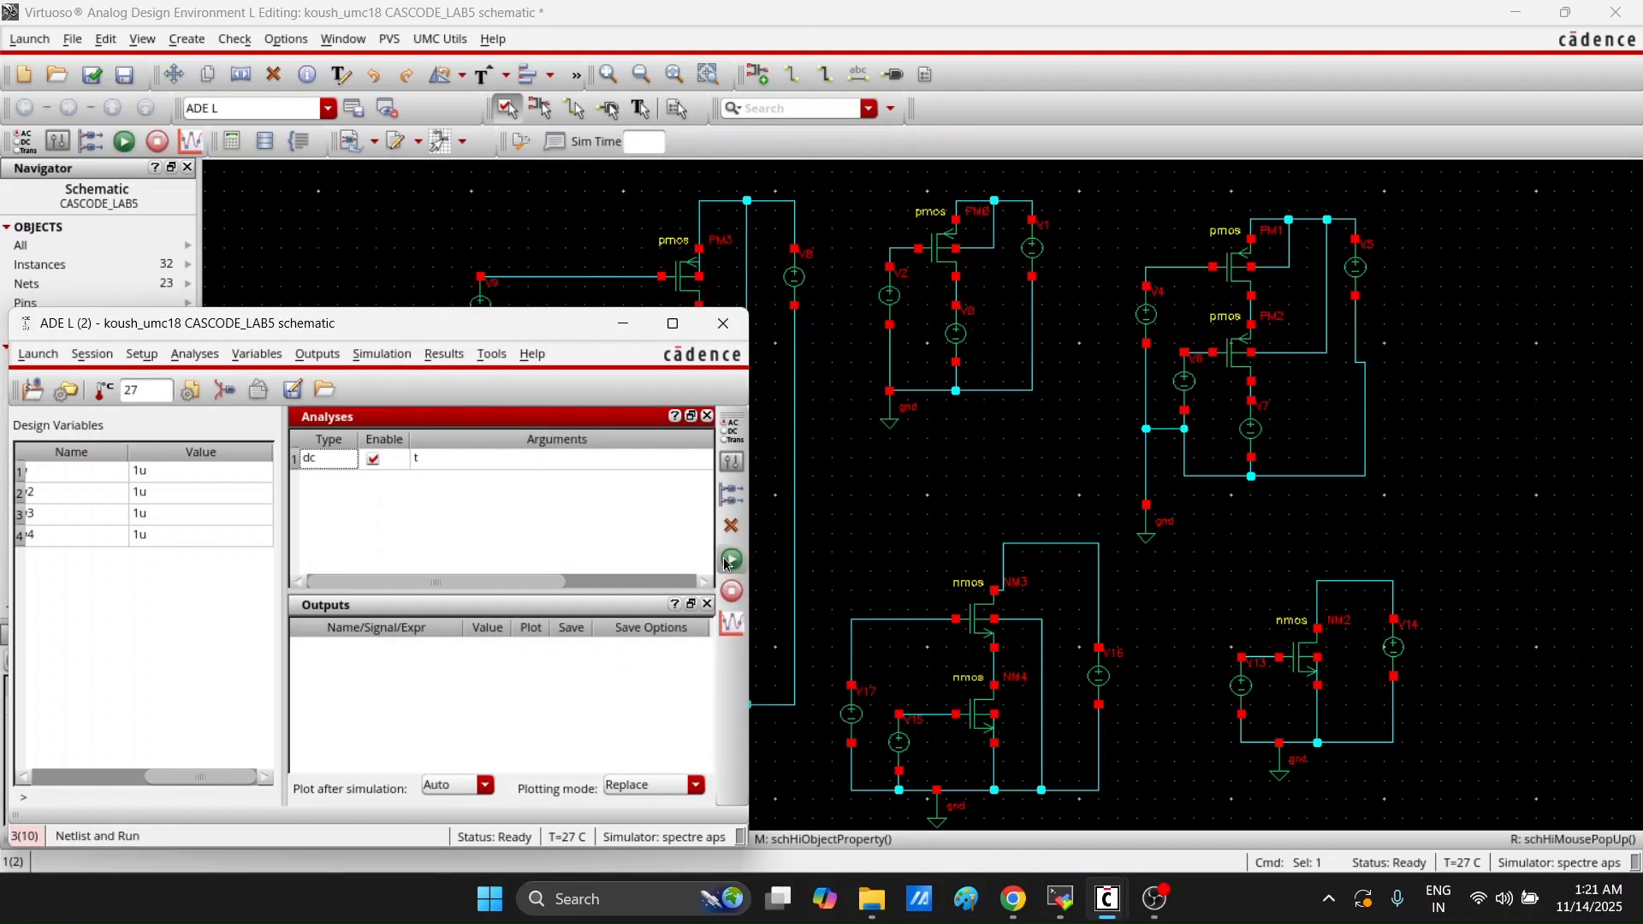
left_click(622, 325)
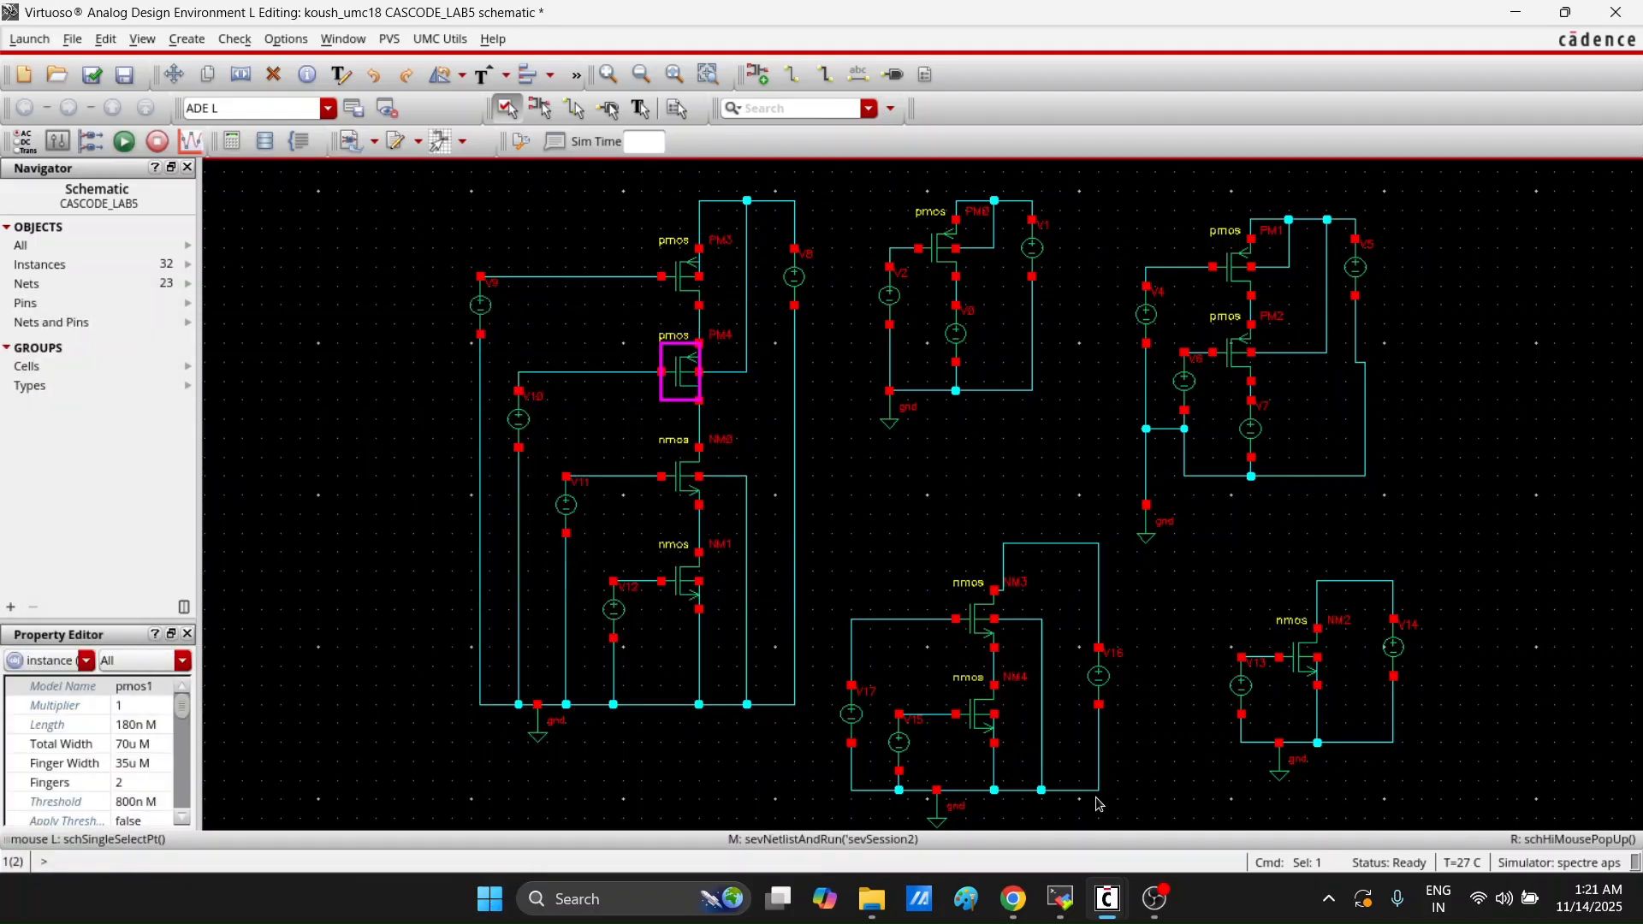
mouse_move(1107, 897)
mouse_move(1219, 832)
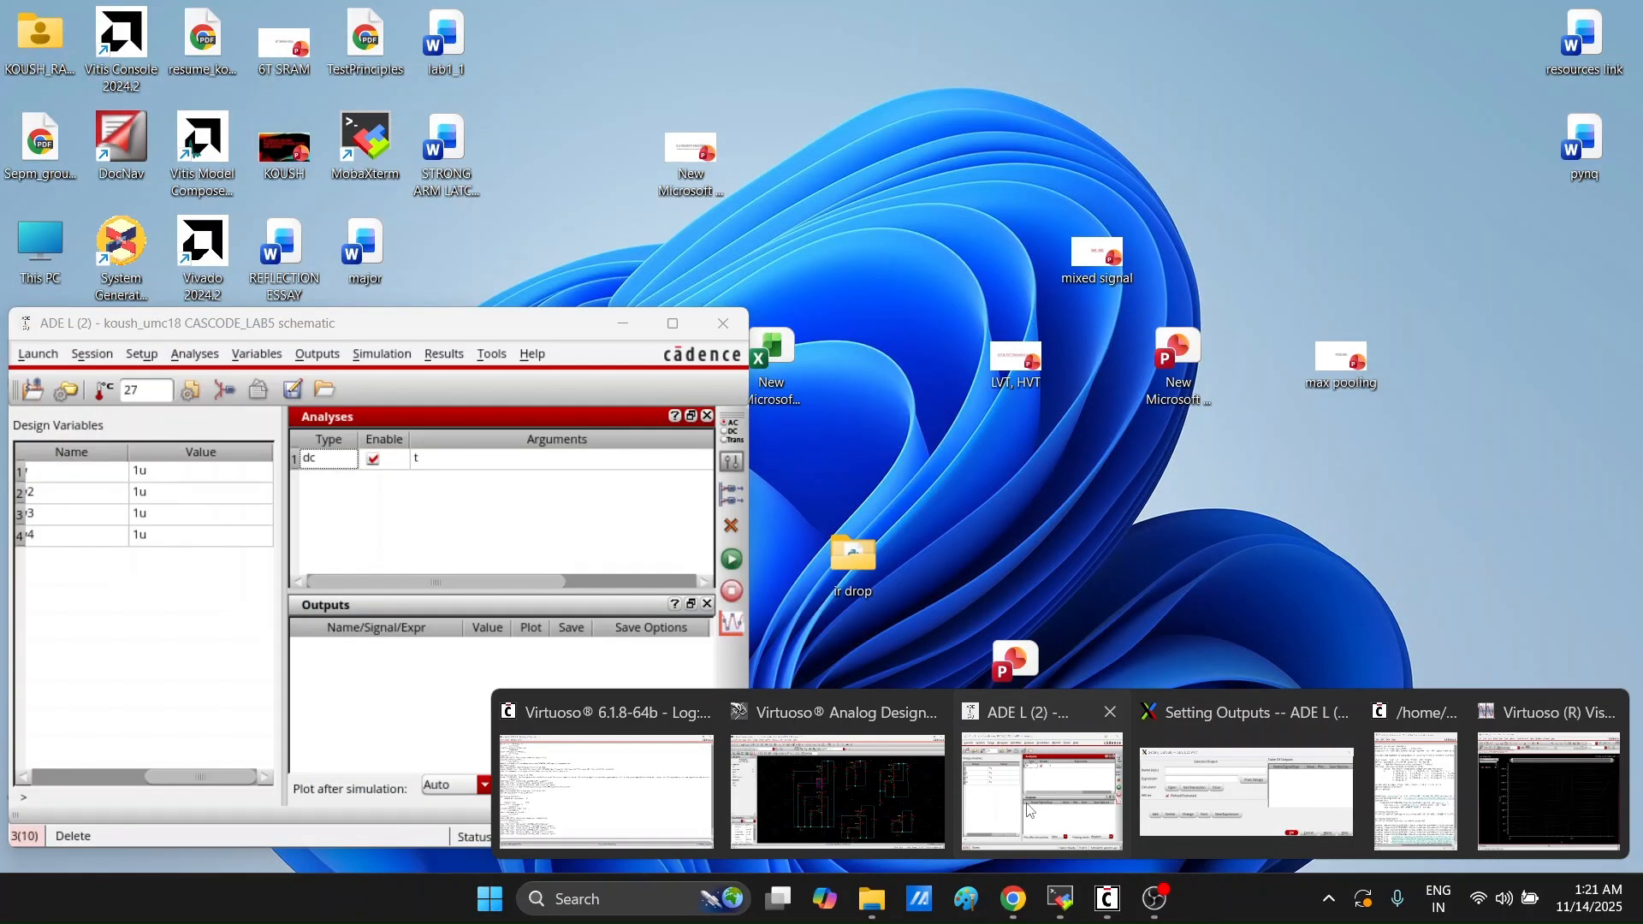
left_click(1042, 791)
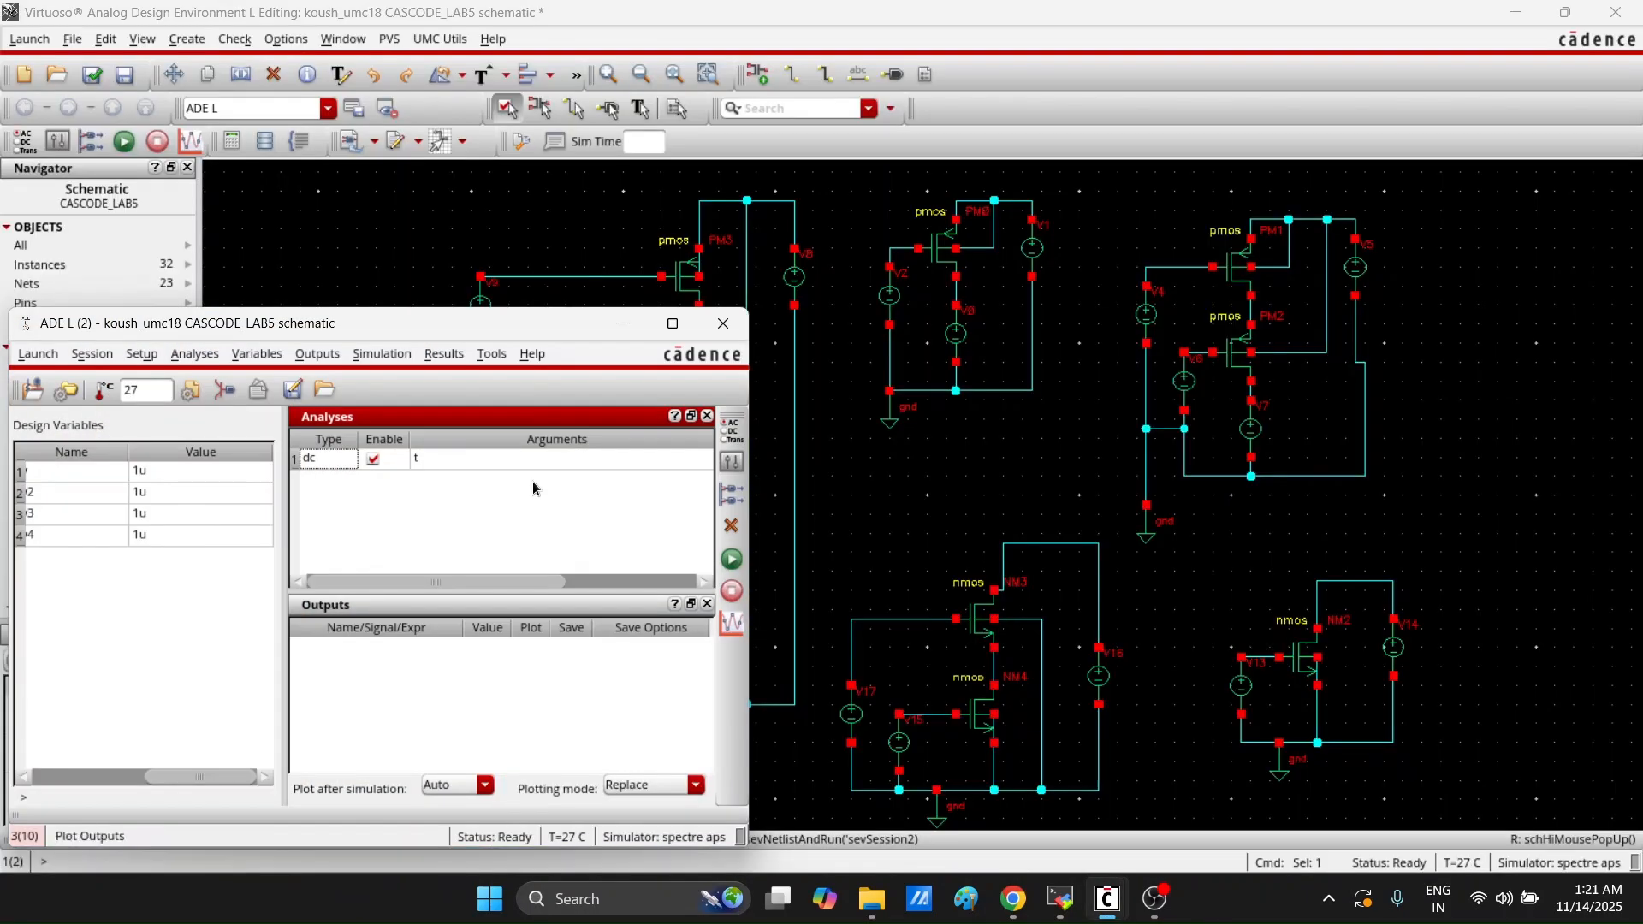
left_click(446, 359)
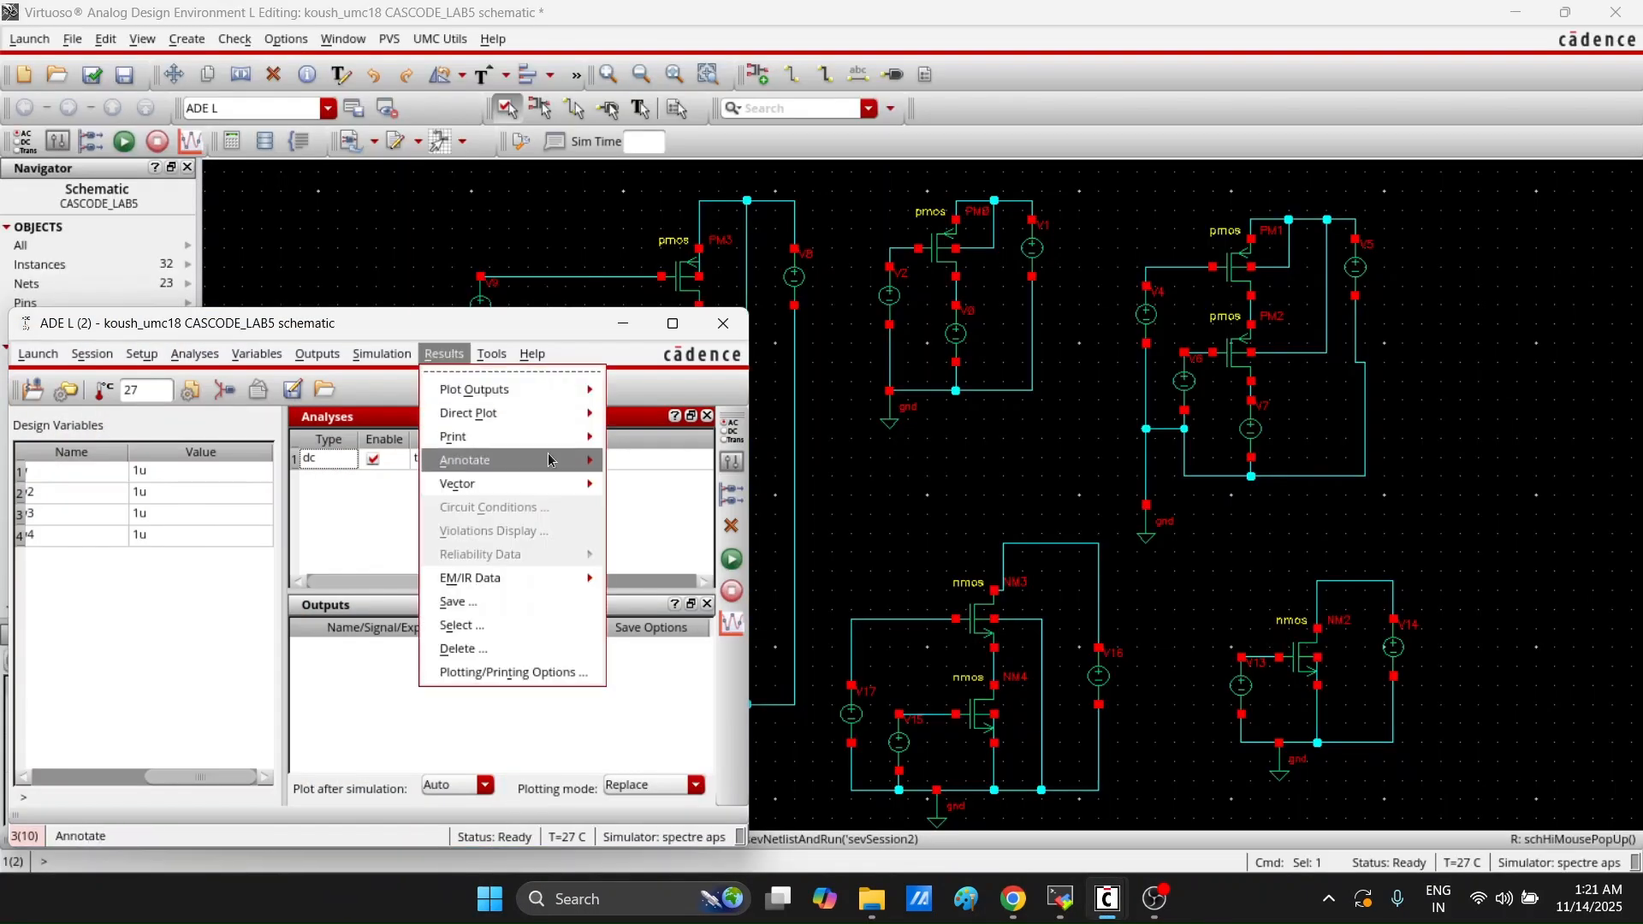
mouse_move(564, 460)
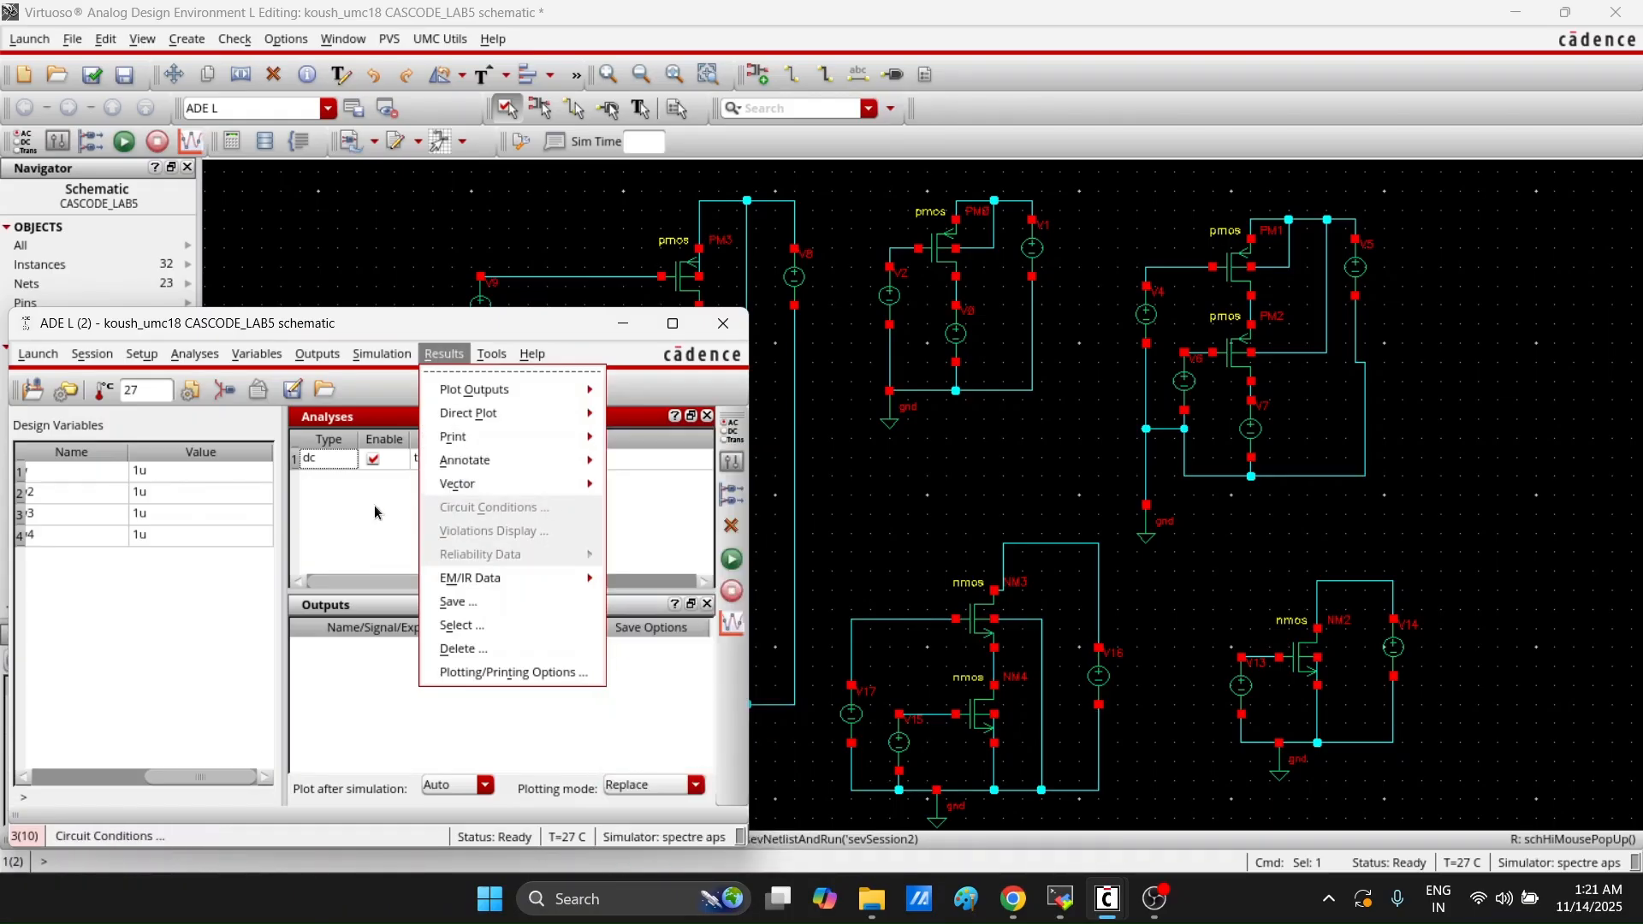
left_click(371, 384)
left_click(366, 236)
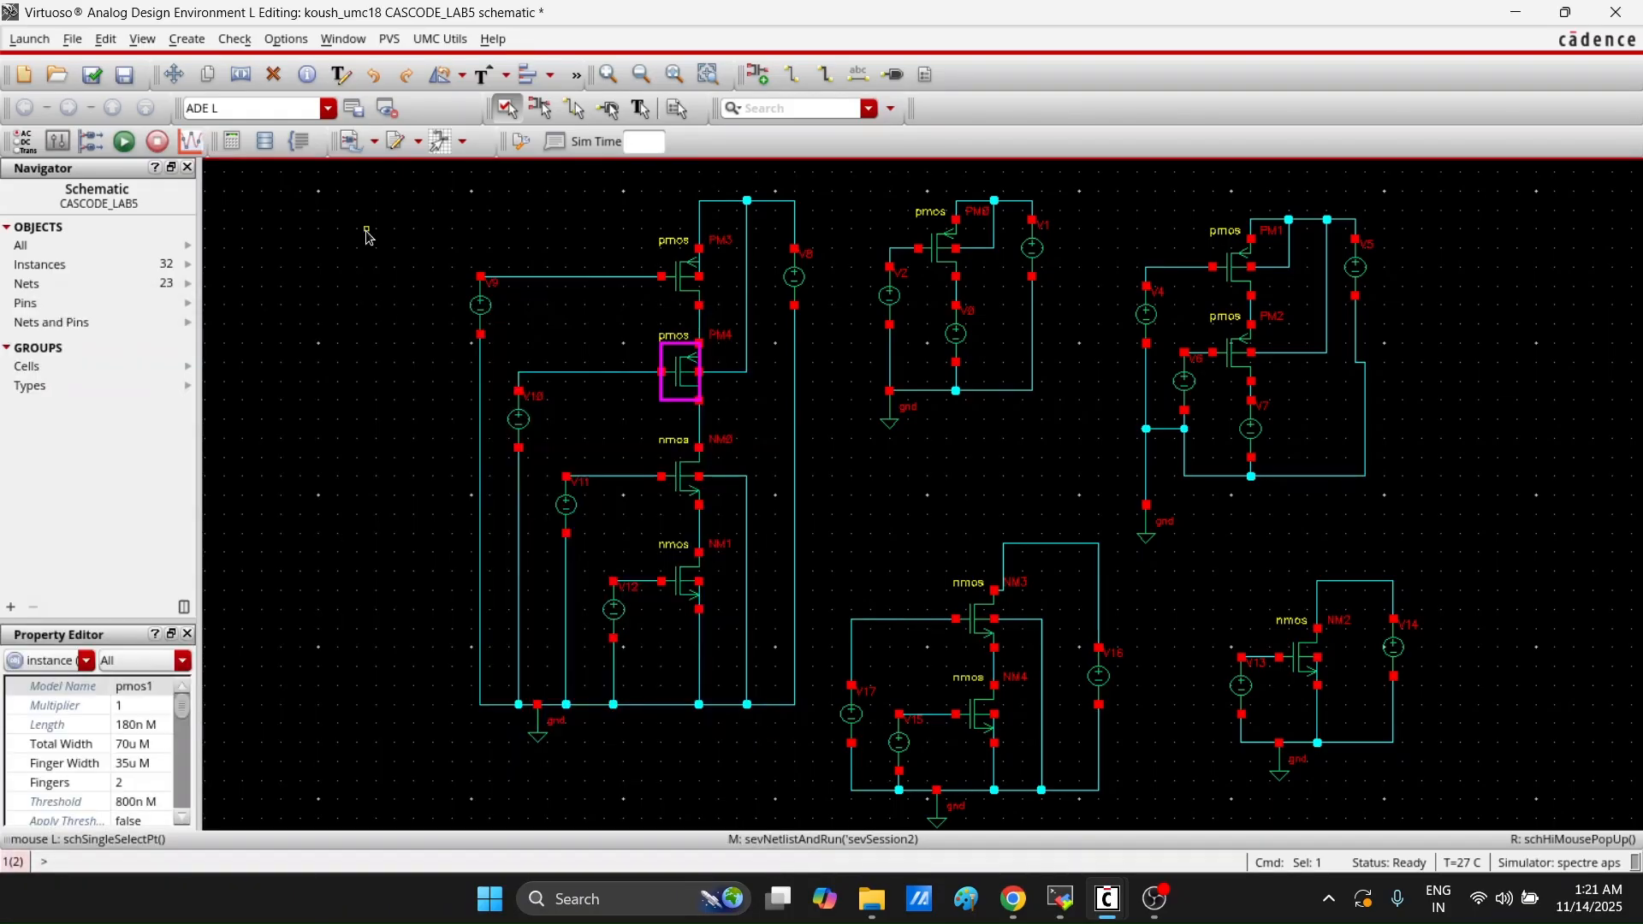
Check and save the schematic, and netlist and run the DC operating-point simulation for the annotated schematic
left_click(72, 40)
left_click(223, 262)
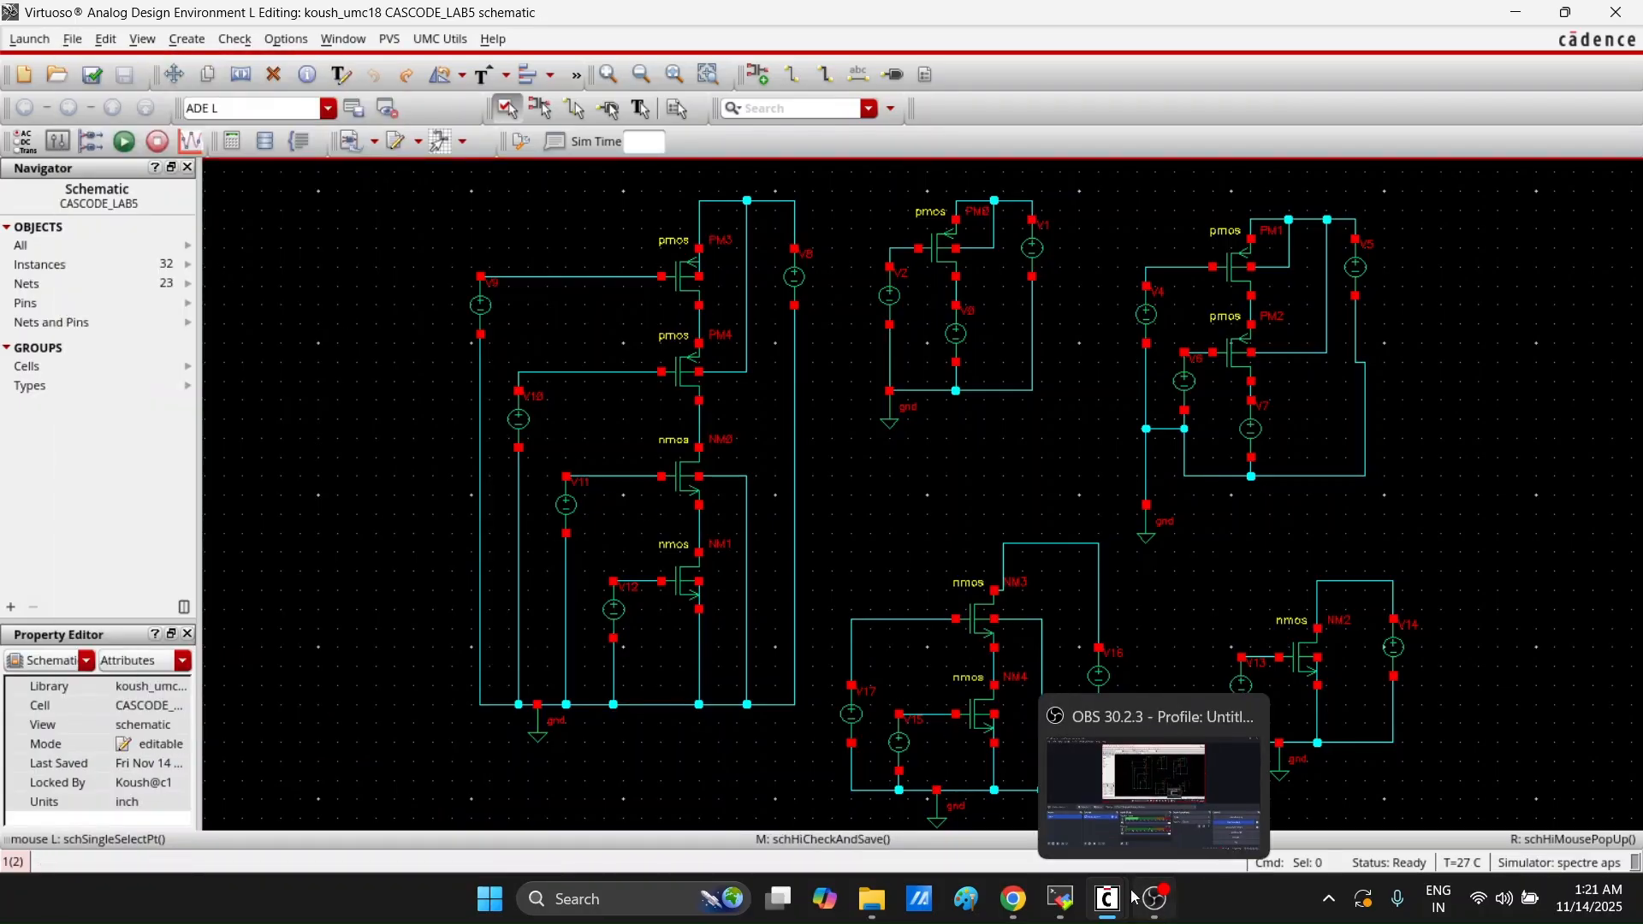
mouse_move(1105, 894)
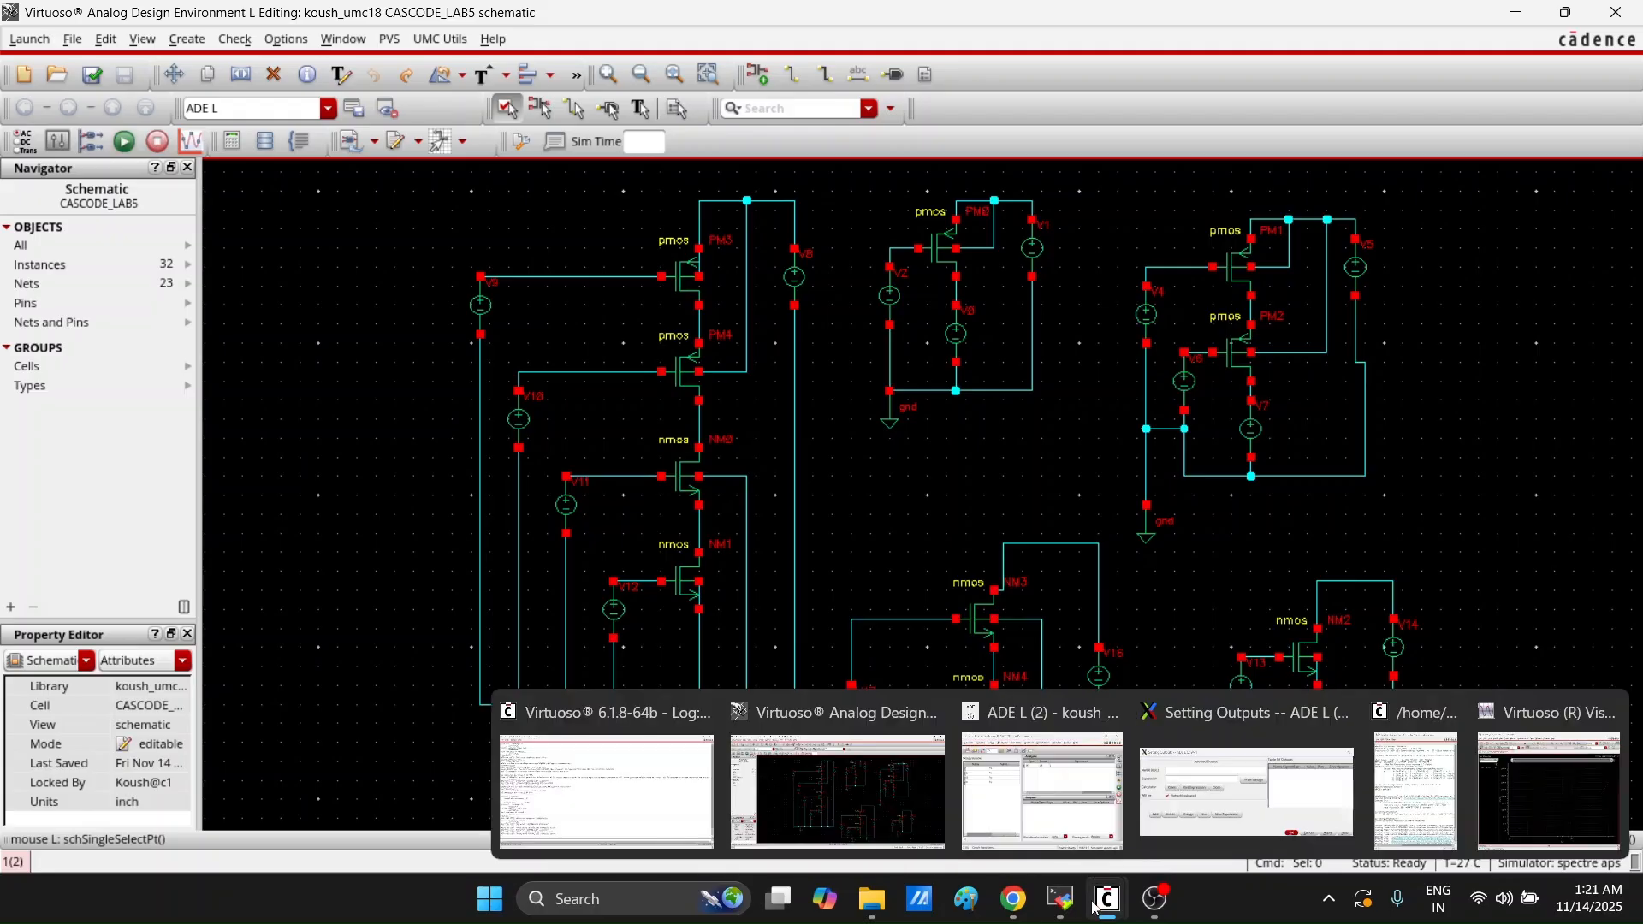
left_click(1000, 804)
left_click(1001, 804)
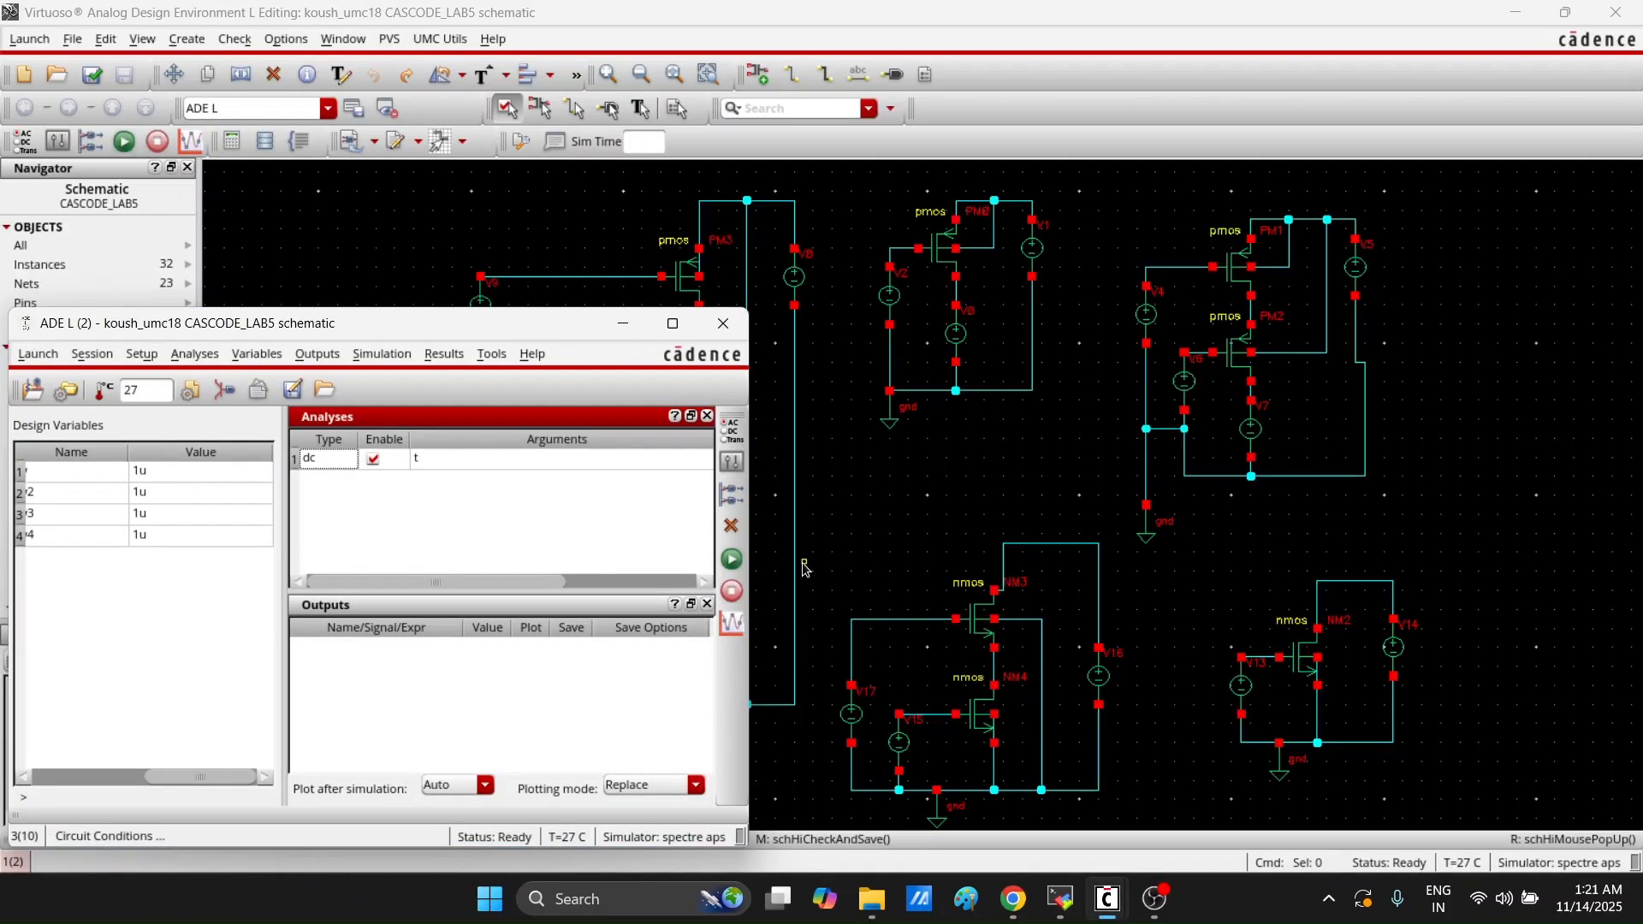
left_click(735, 568)
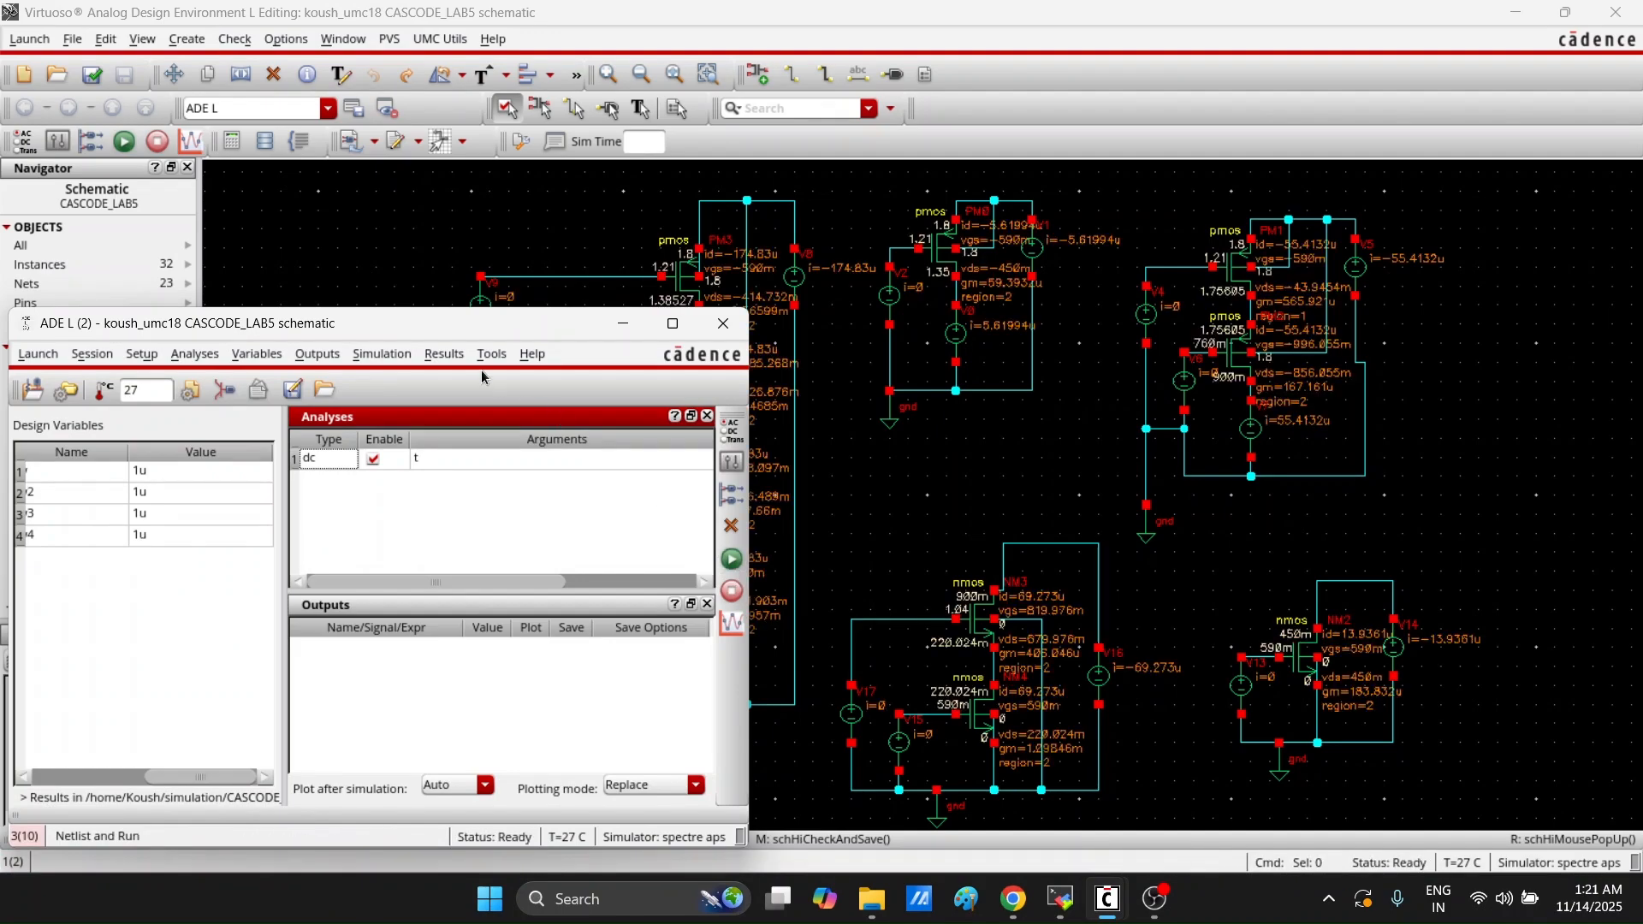
left_click(623, 322)
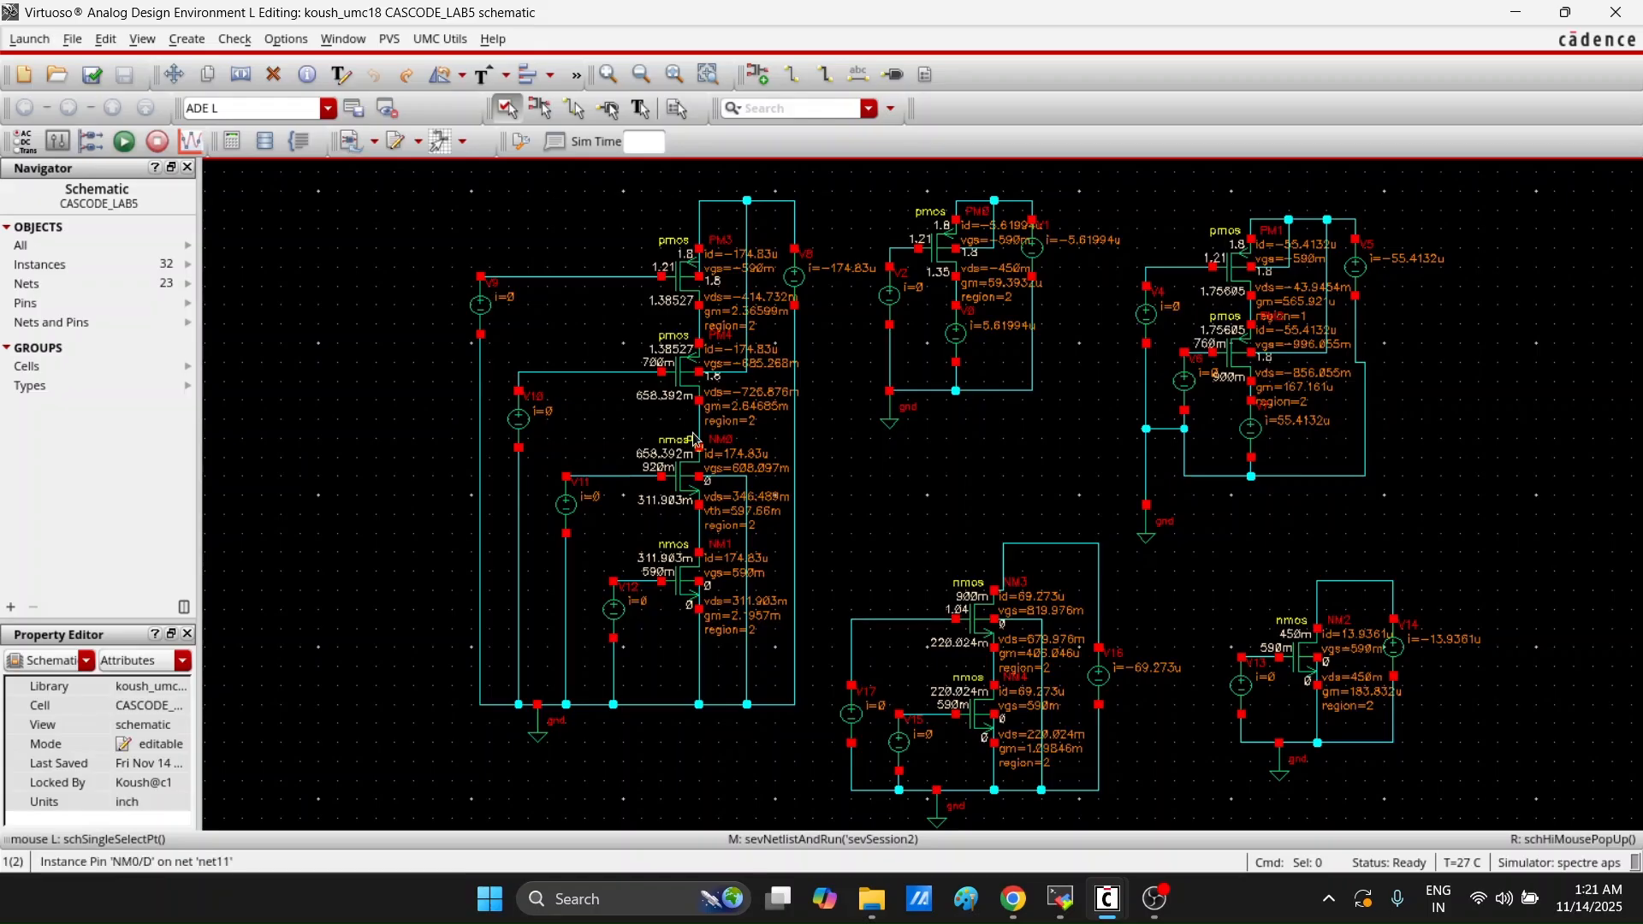
Set the total width of the top PMOS transistor PM3 to 30u M
left_click(684, 372)
left_click(685, 369)
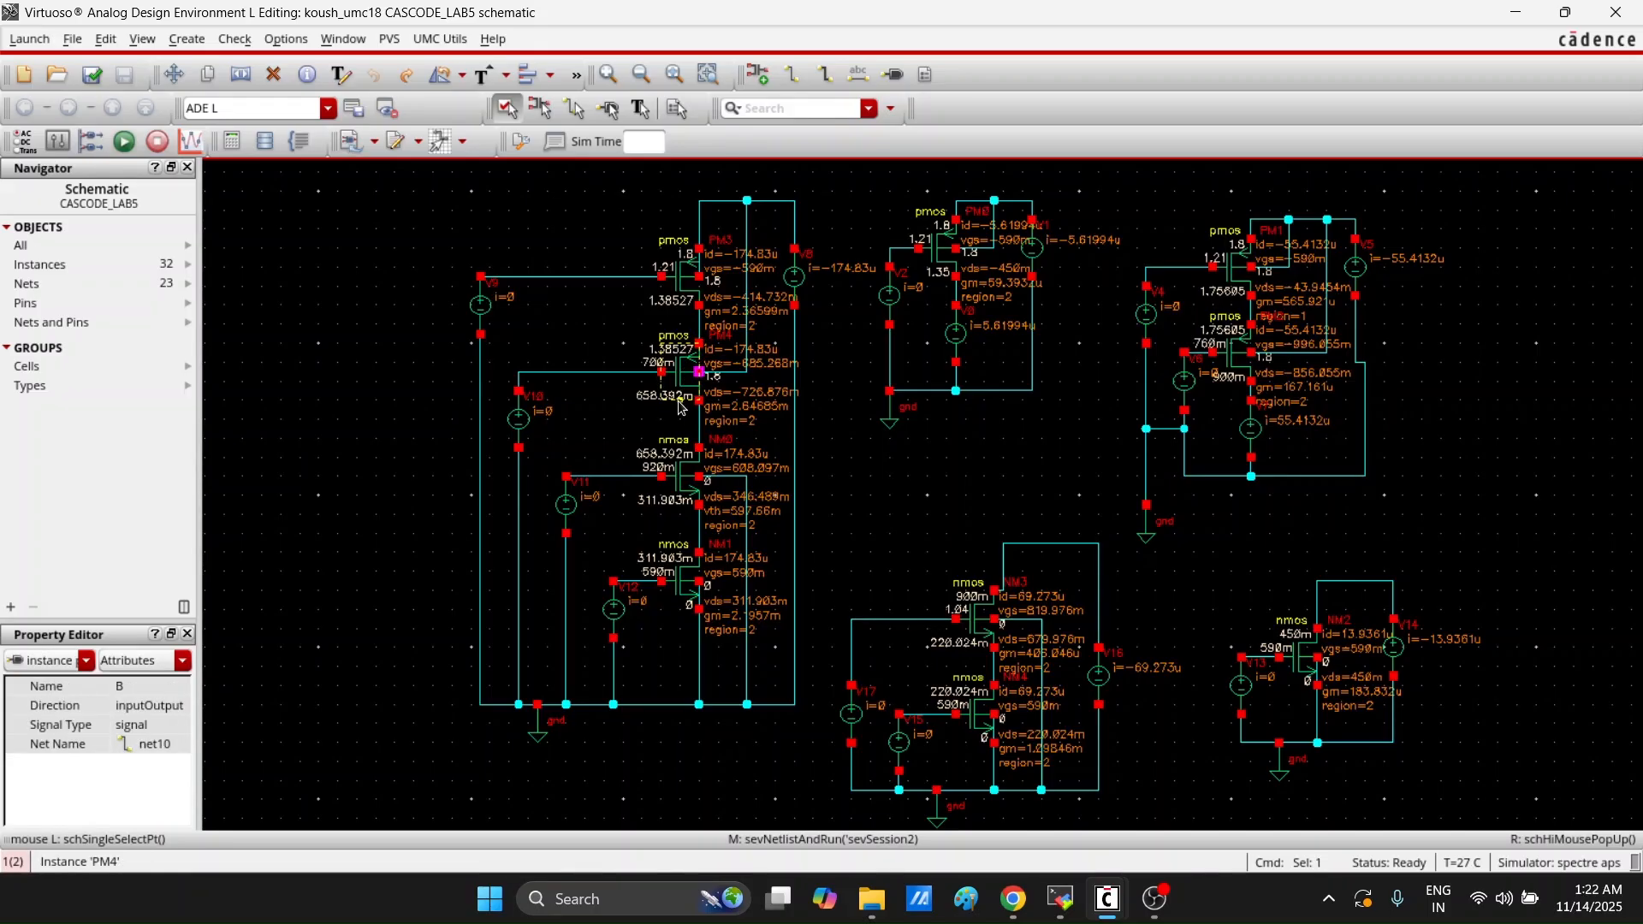
left_click(678, 399)
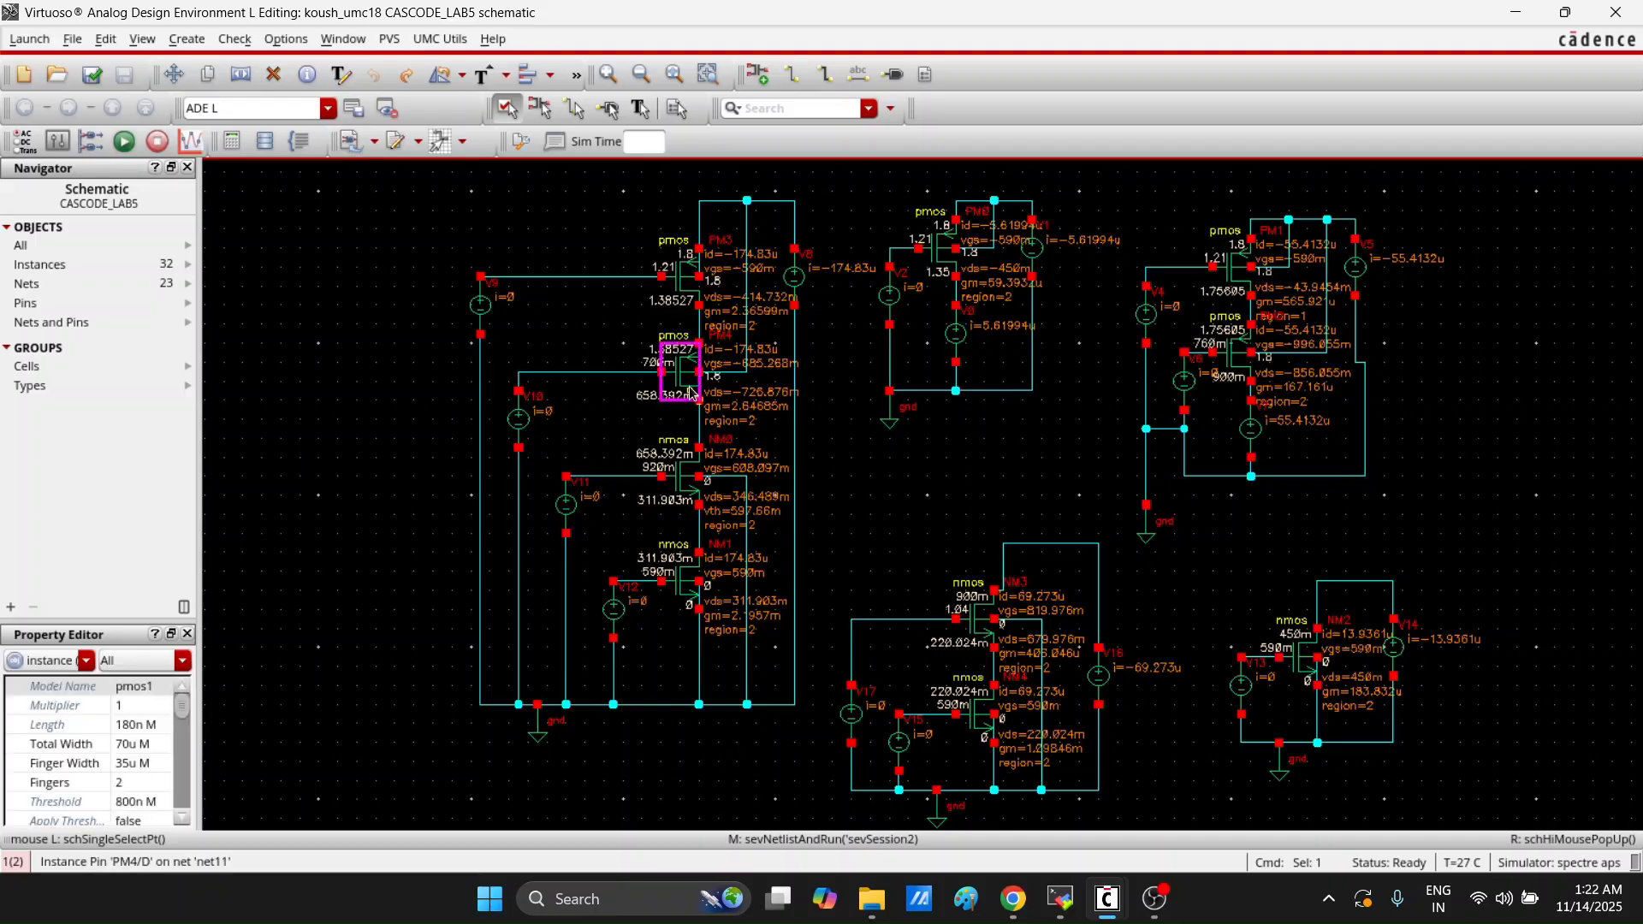
double_click(682, 287)
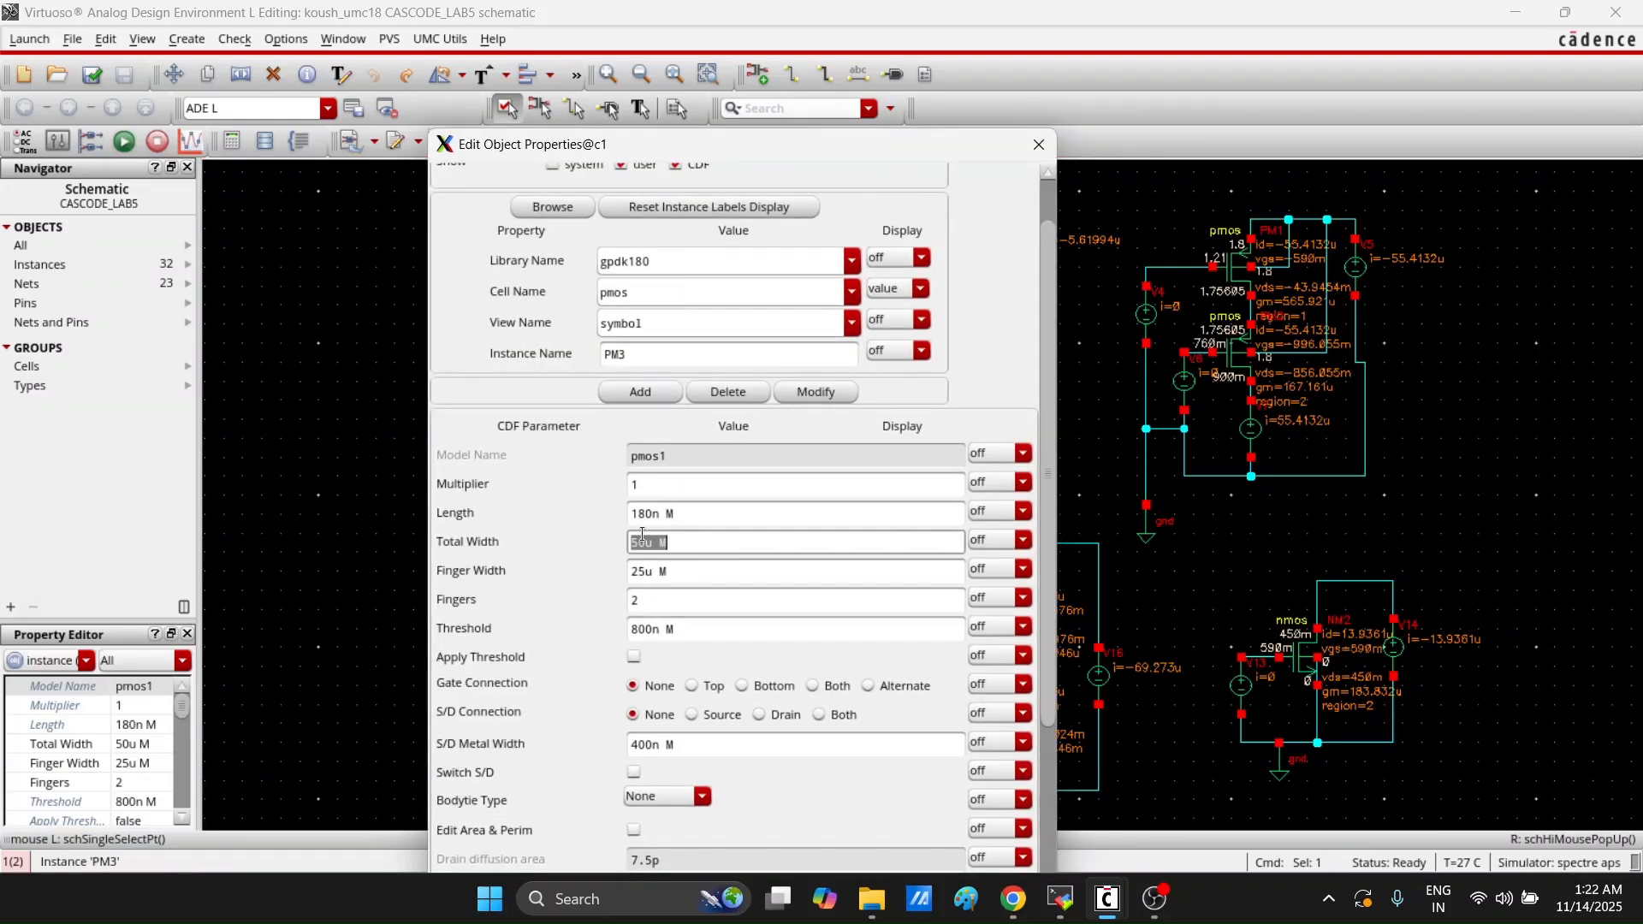
left_click(642, 541)
key("BackSpace")
key("BackSpace")
type("30")
key("Return")
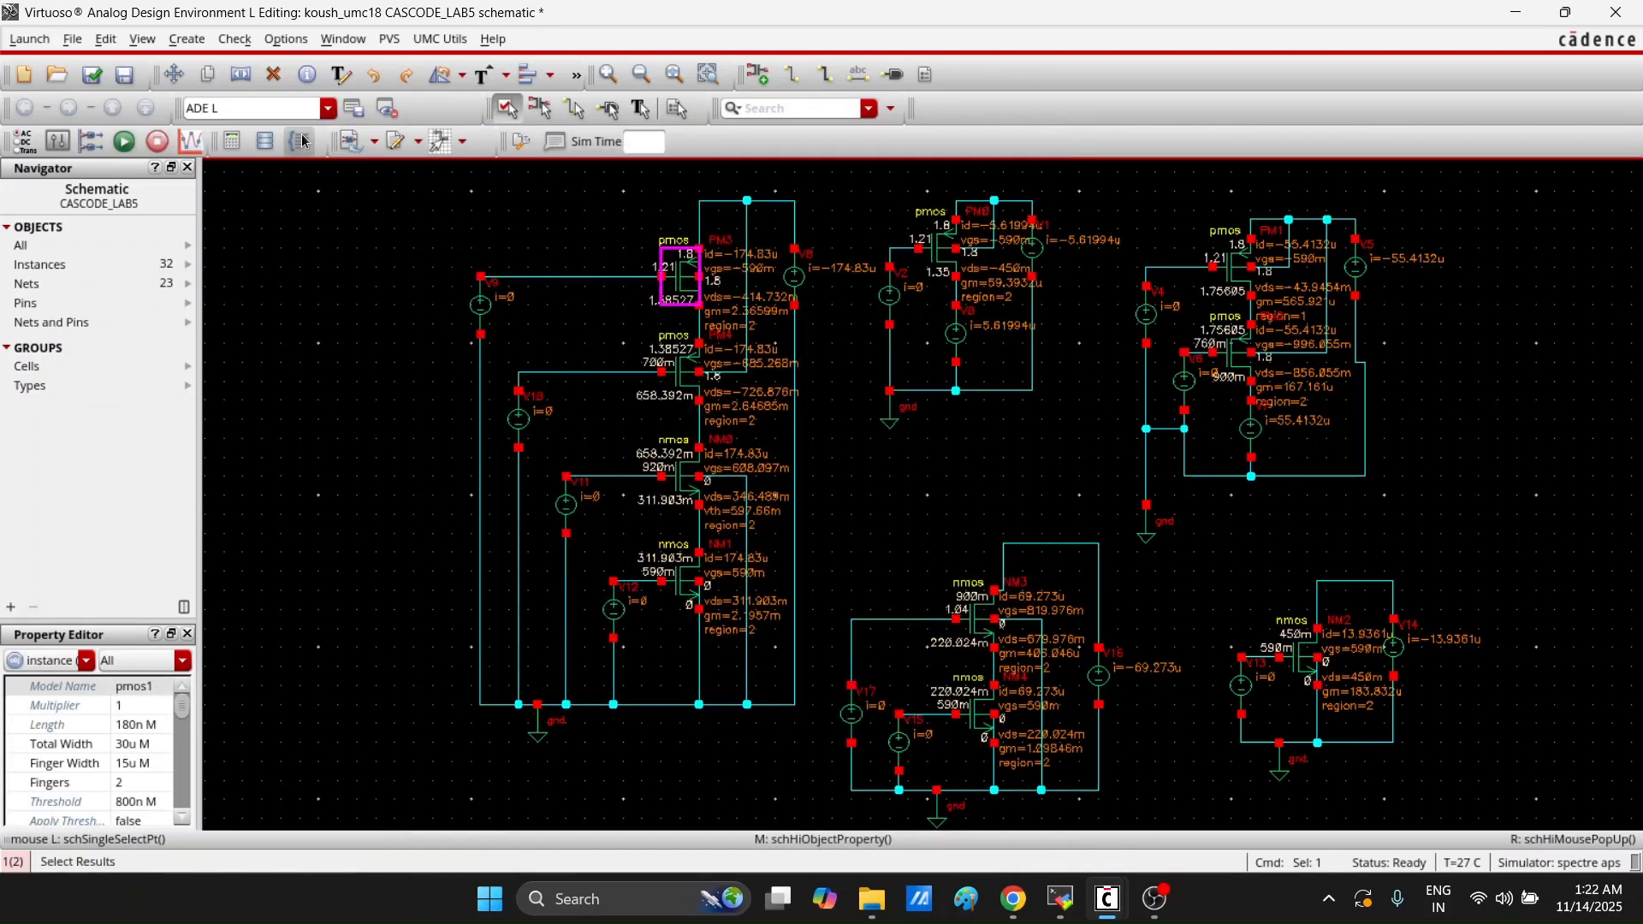
Check and save the schematic, and netlist and run the DC operating-point simulation with PM3 at 30u total width
left_click(76, 41)
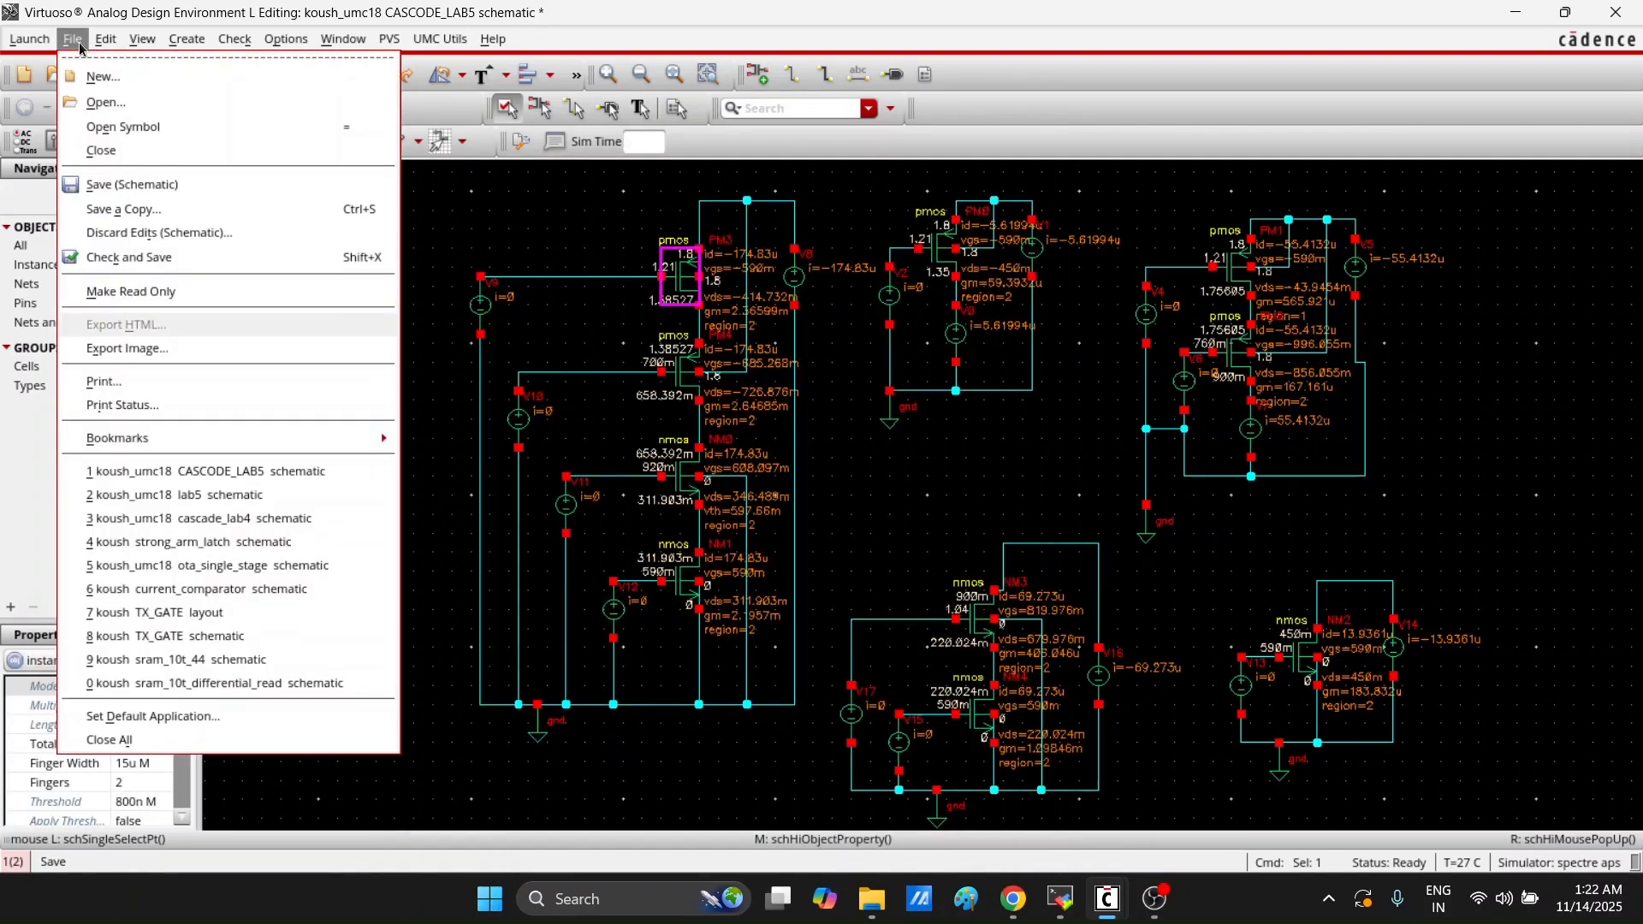
left_click(218, 258)
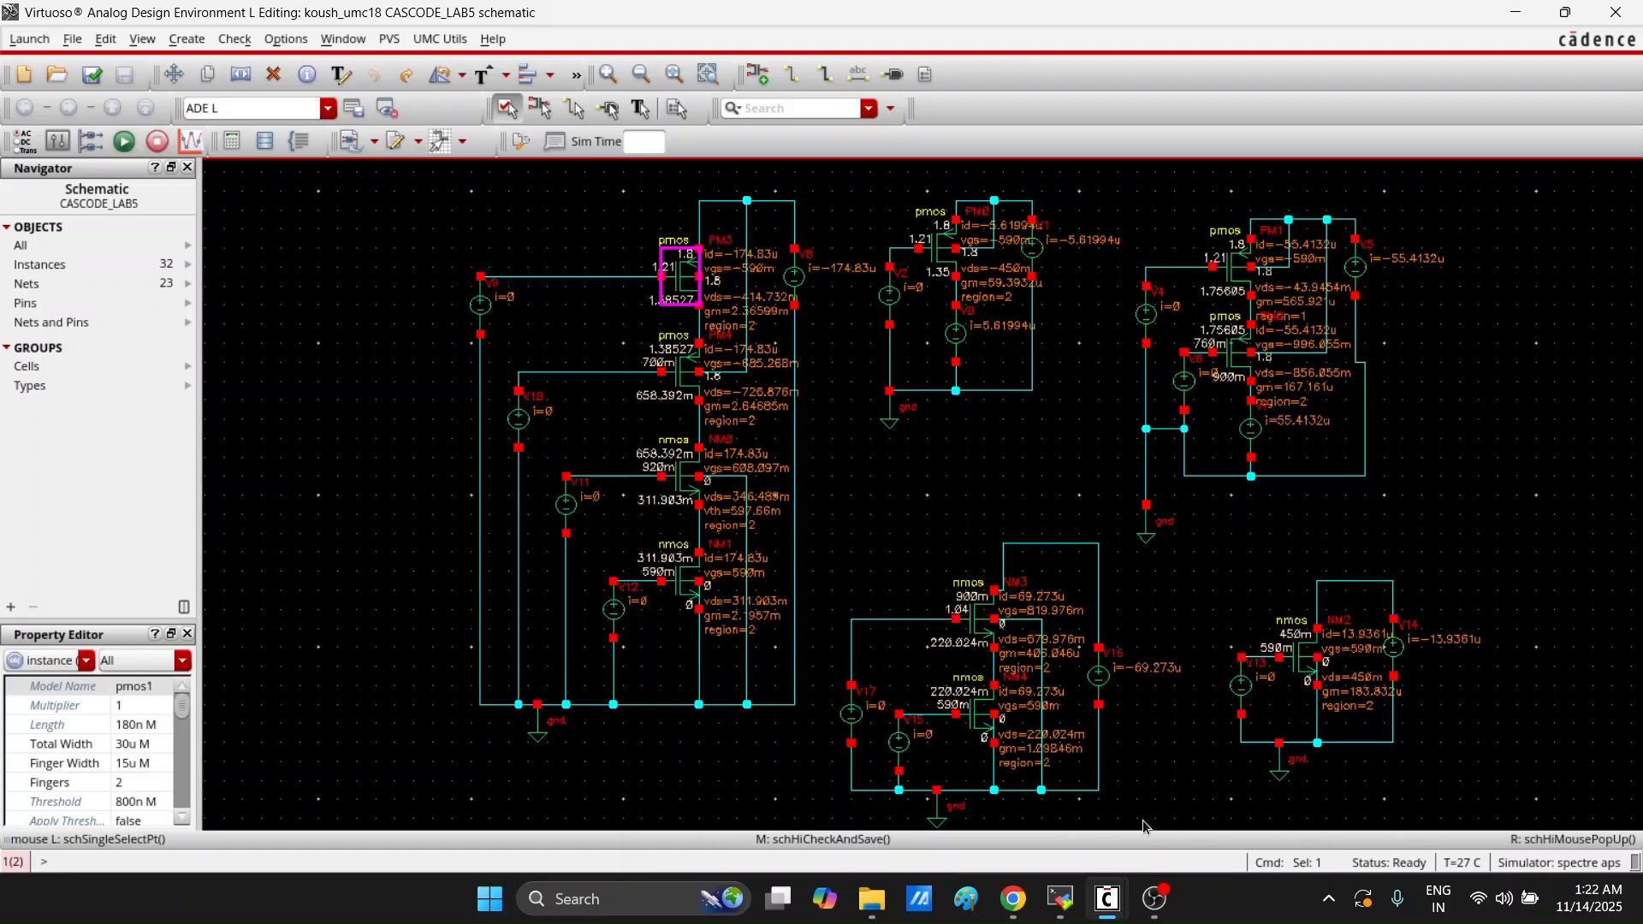
left_click(1114, 909)
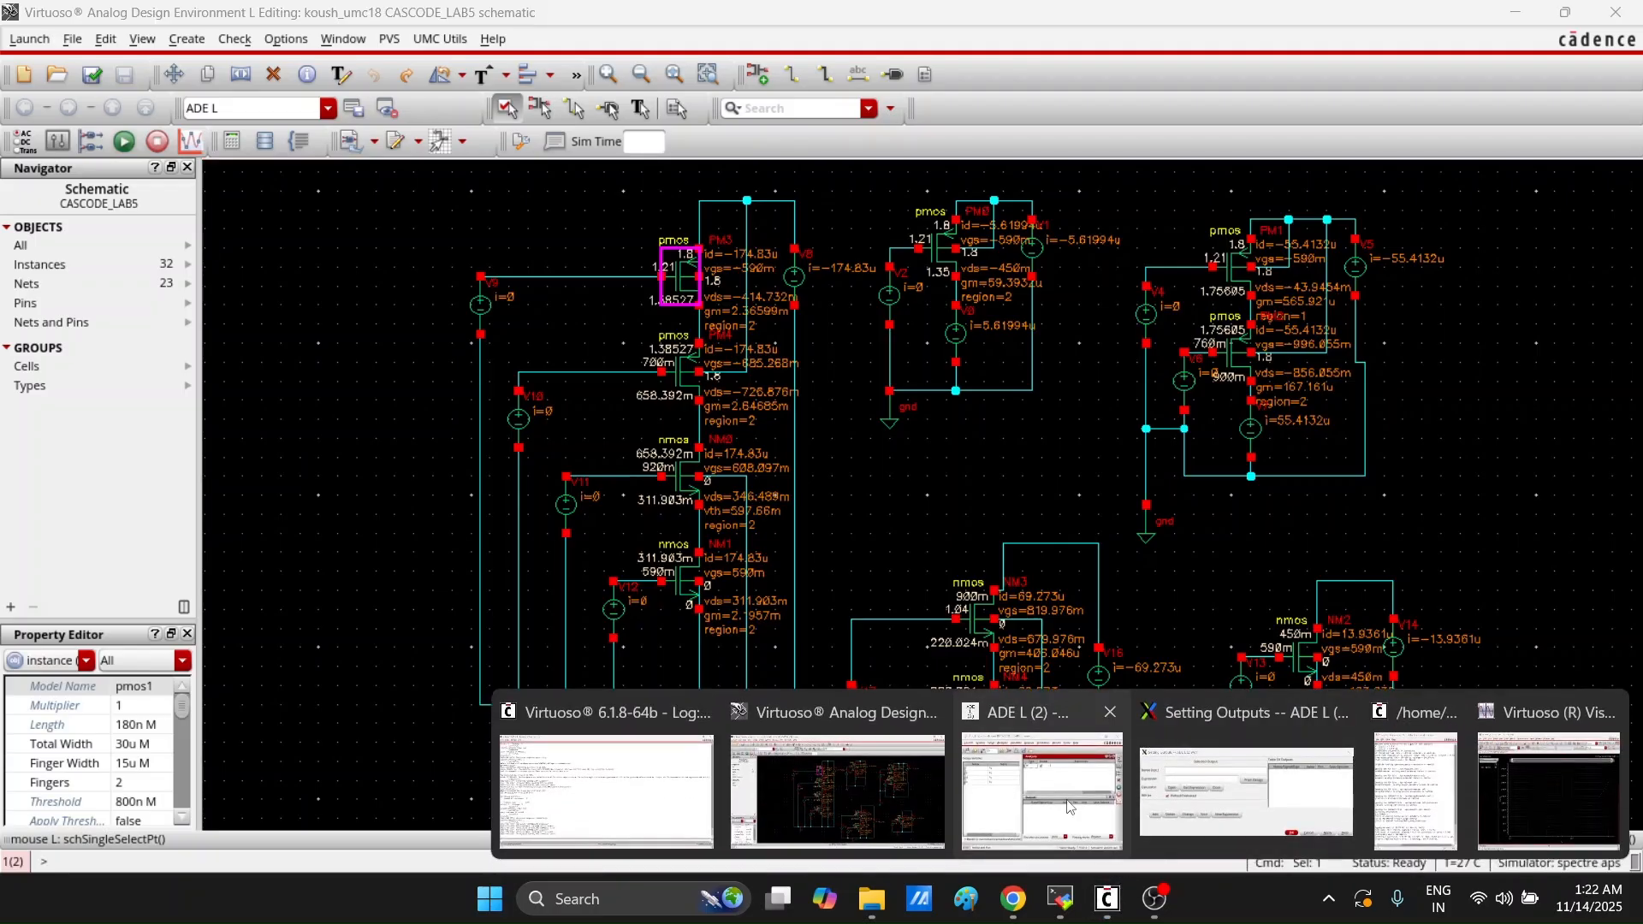
left_click(949, 727)
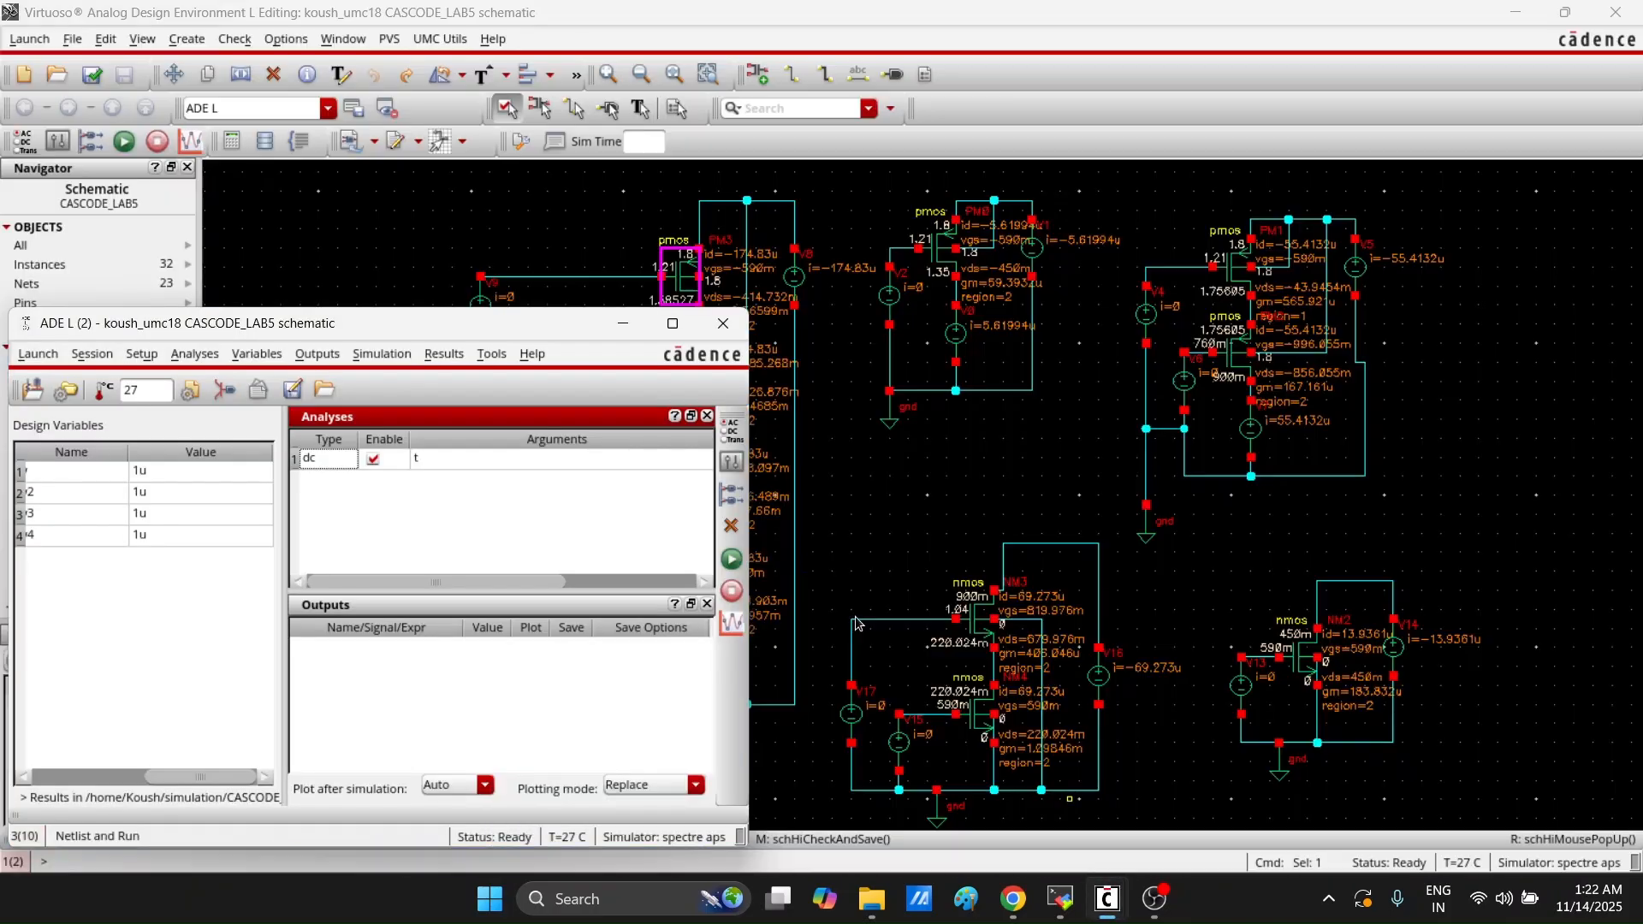
left_click(734, 562)
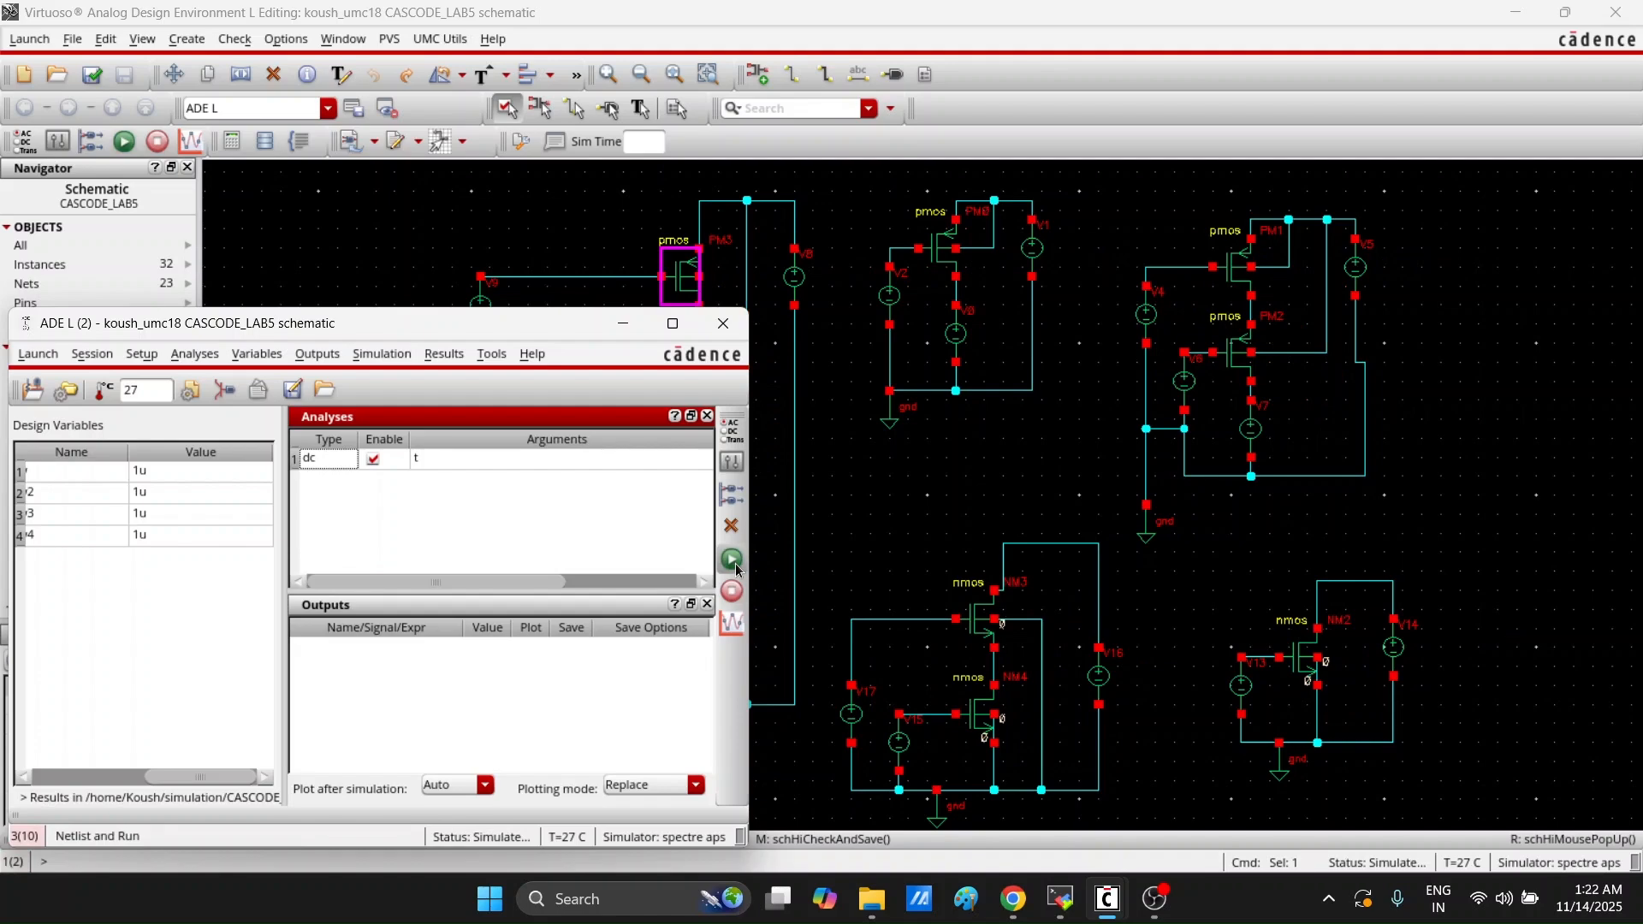
left_click(623, 323)
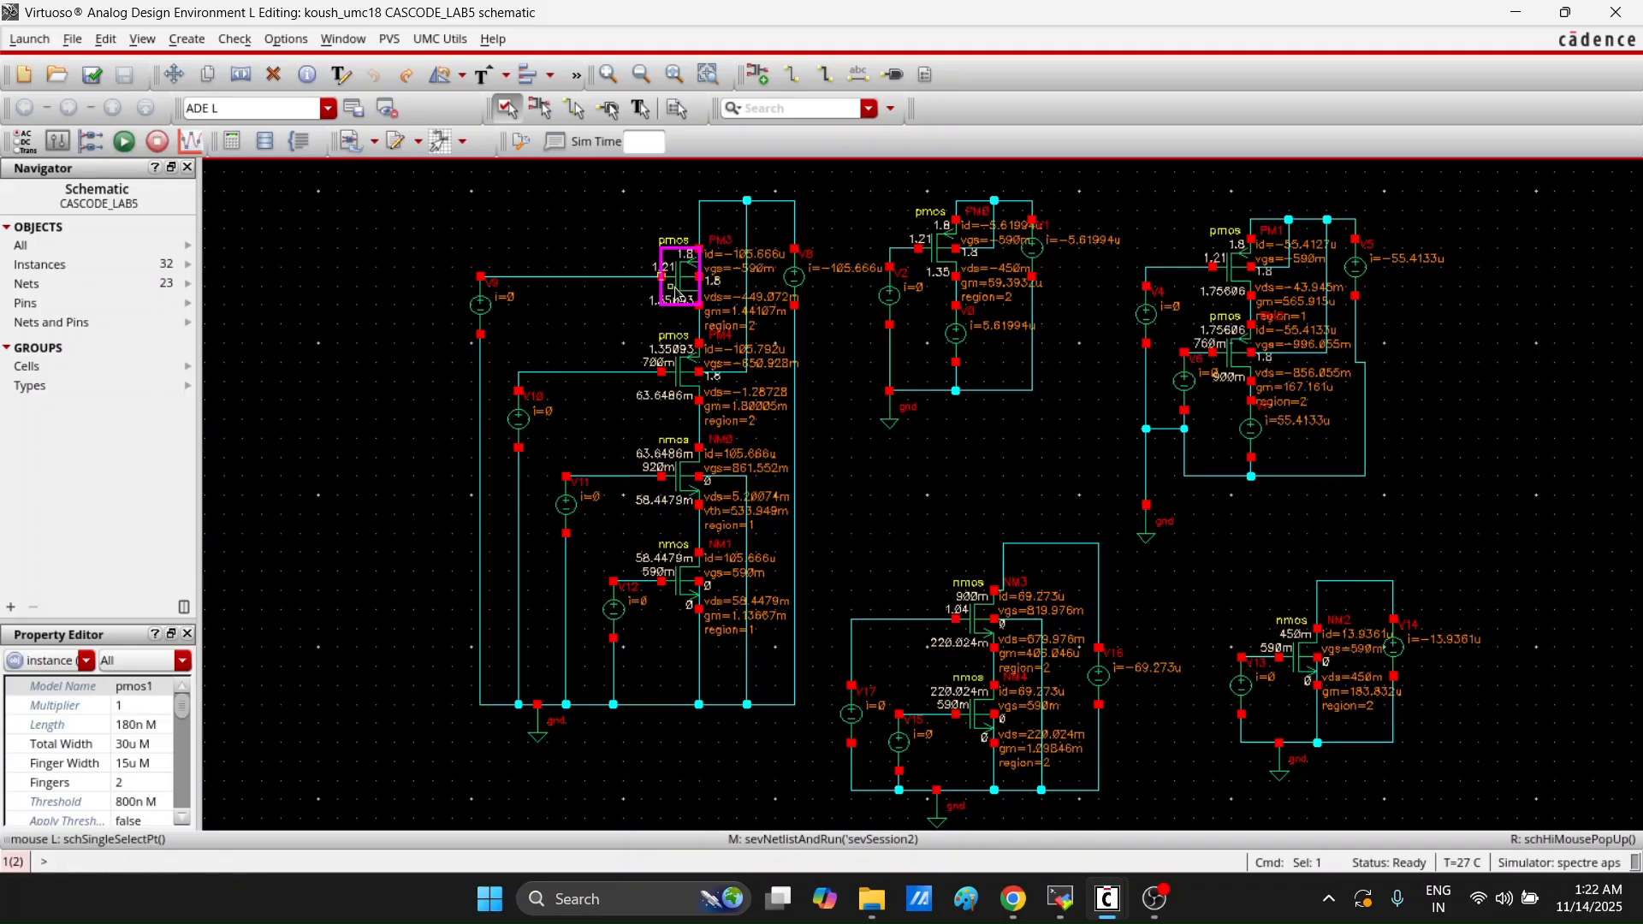
Set the total width of the top PMOS transistor PM3 to 50u M
key("q")
left_click(639, 540)
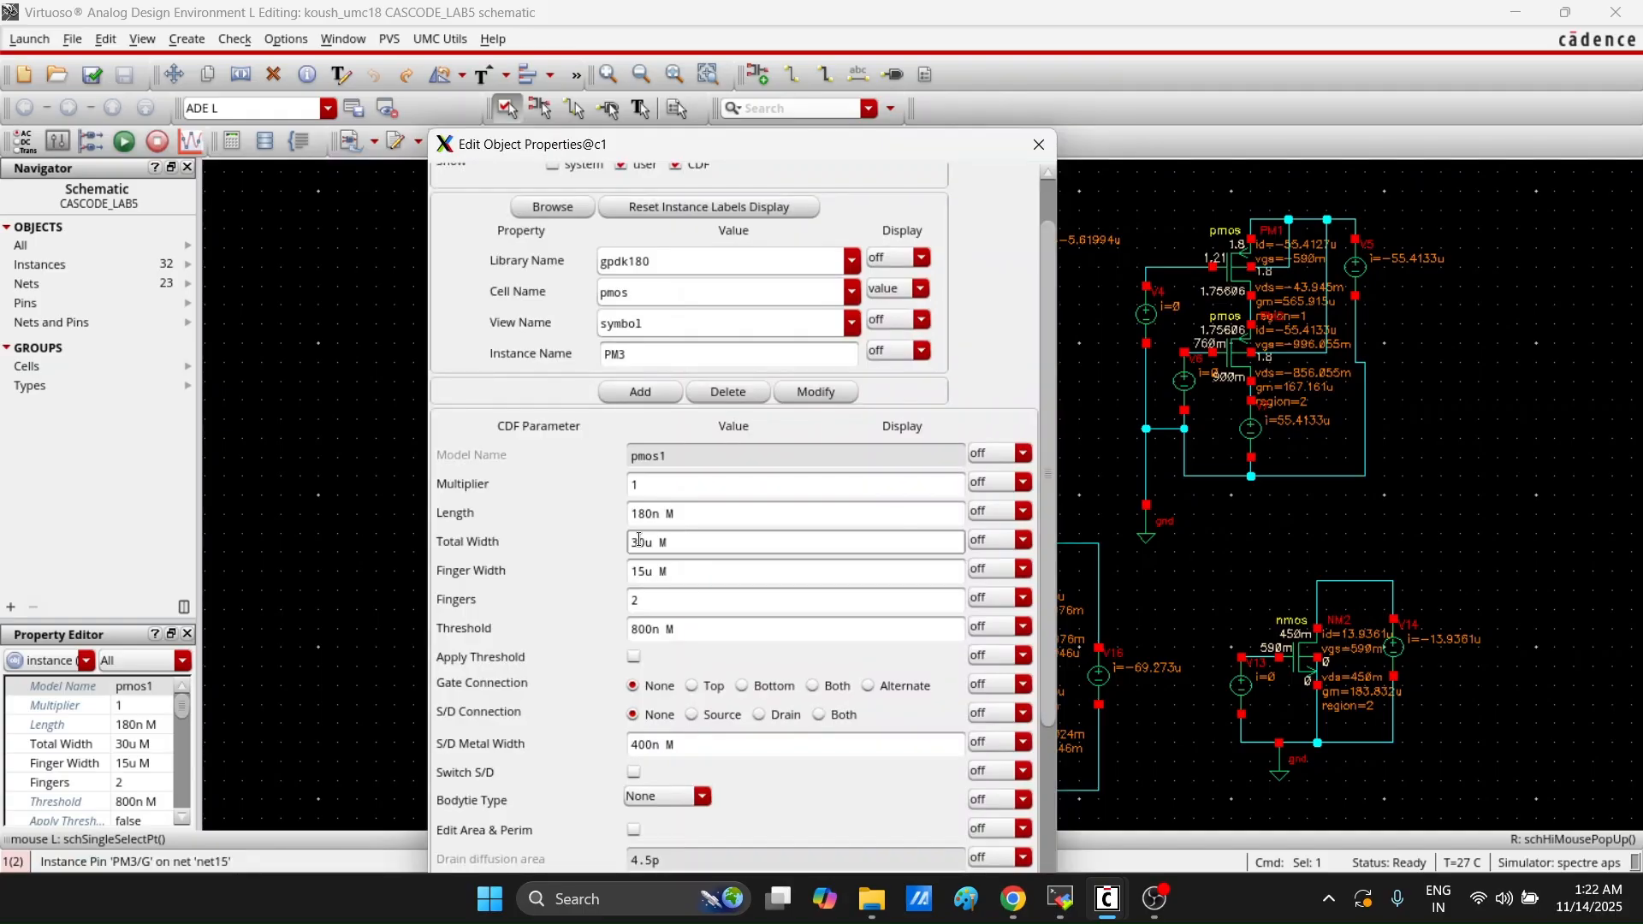
key("BackSpace")
type("5")
key("Return")
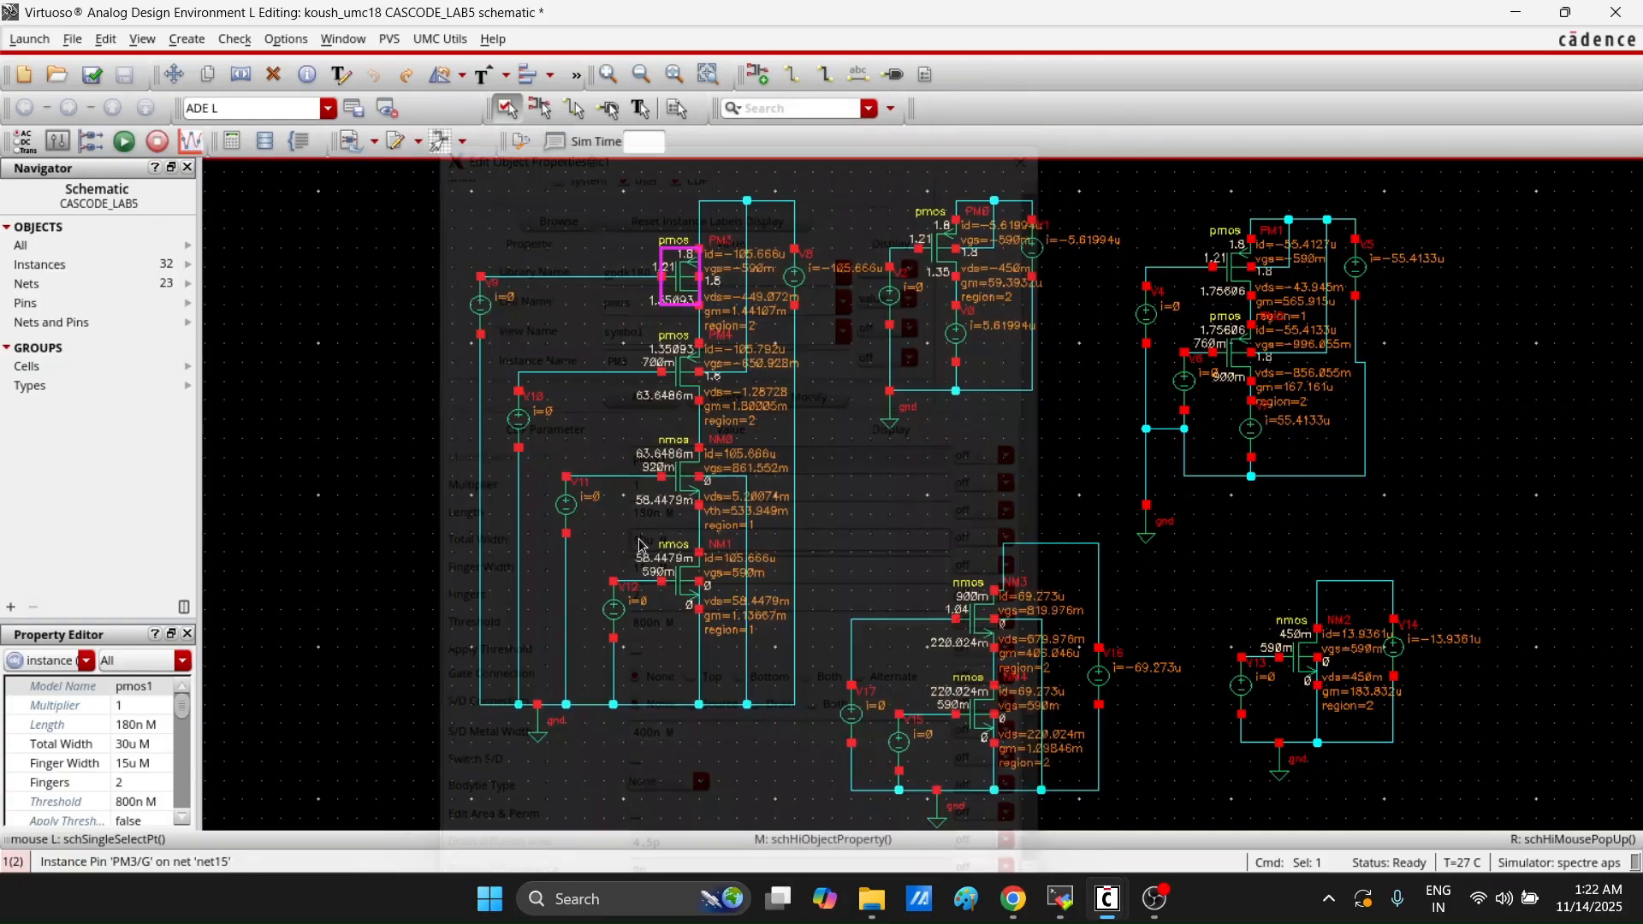
Check and save the schematic, and netlist and run the DC operating-point simulation with PM3 at 50u total width
left_click(73, 39)
left_click(128, 257)
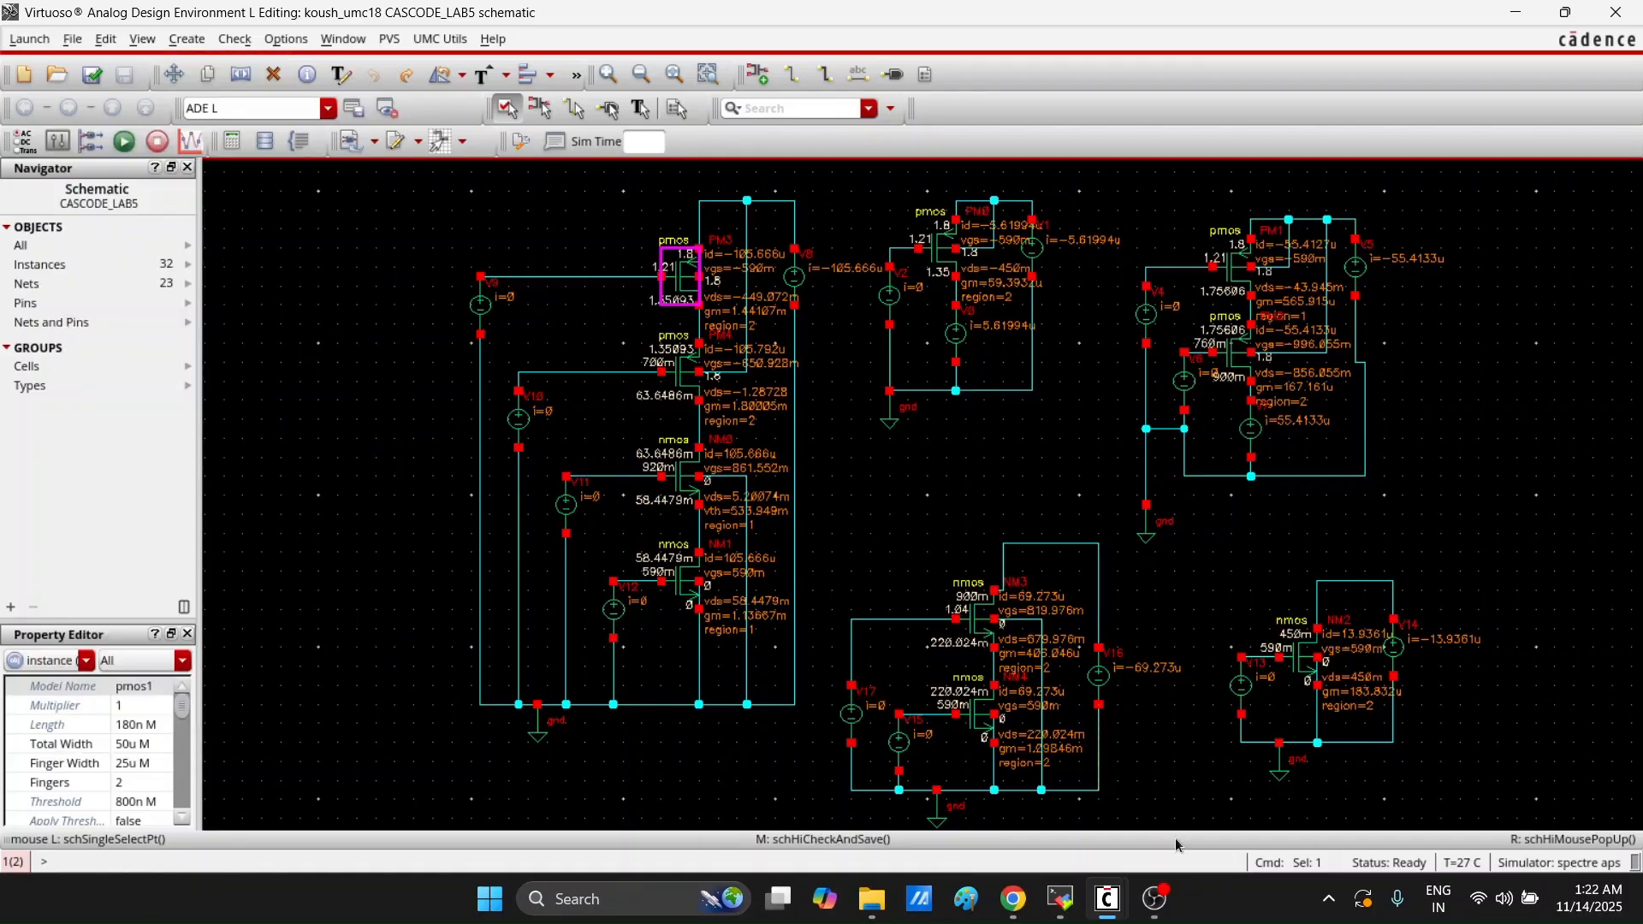
mouse_move(1108, 898)
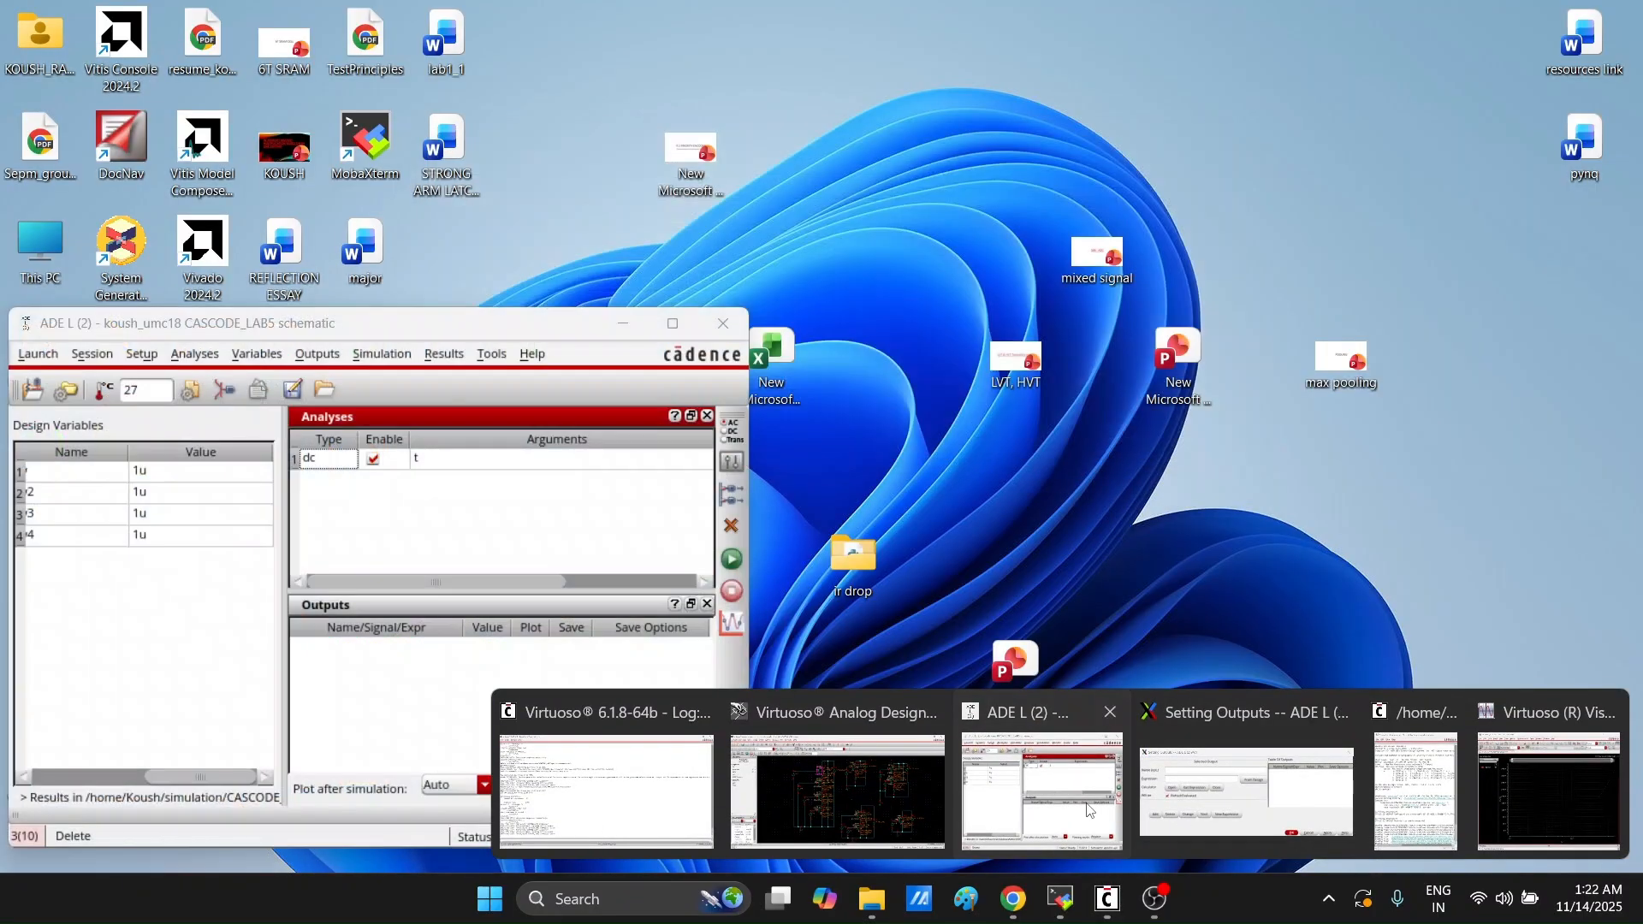
left_click(1045, 804)
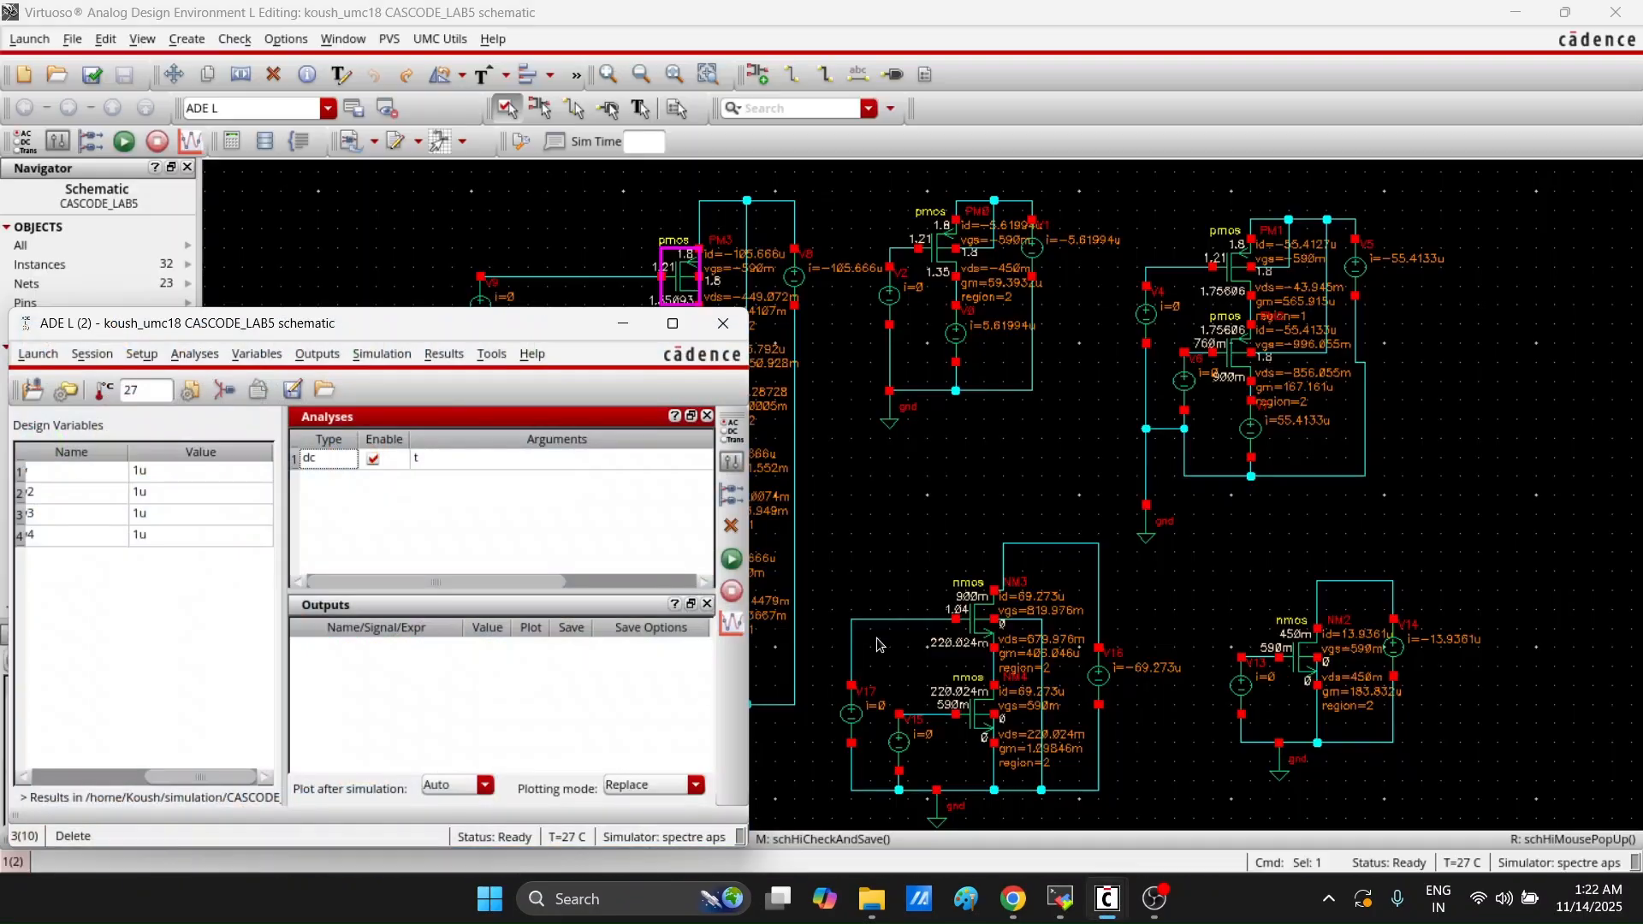
left_click(730, 560)
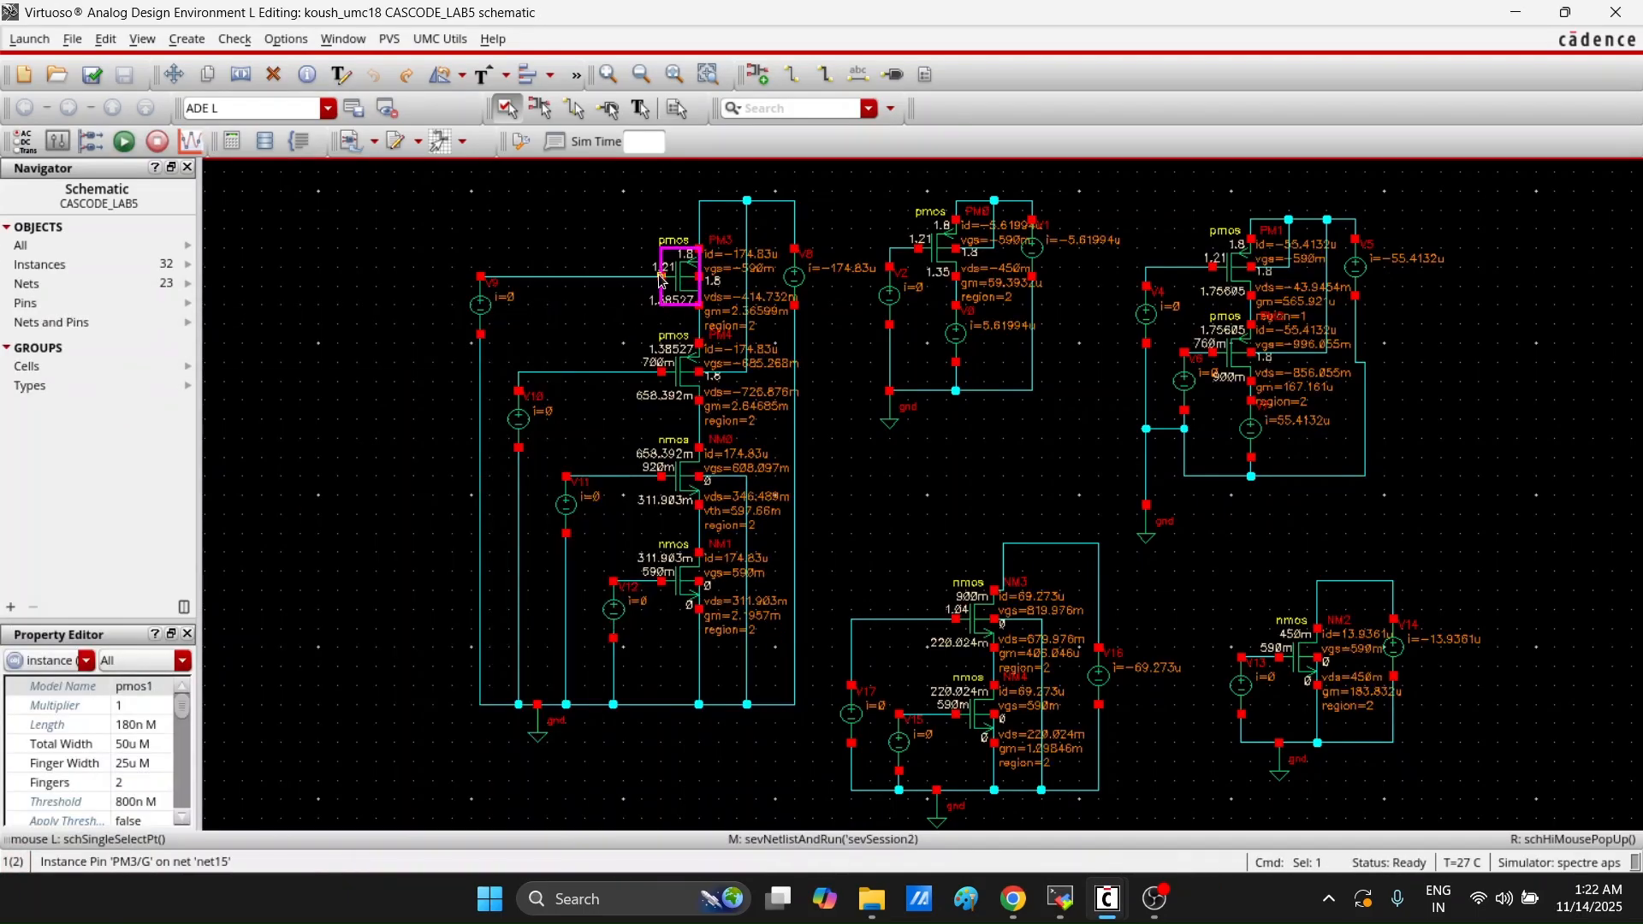
Set the total width of the cascode PMOS transistor PM4 to 50u M
left_click(681, 385)
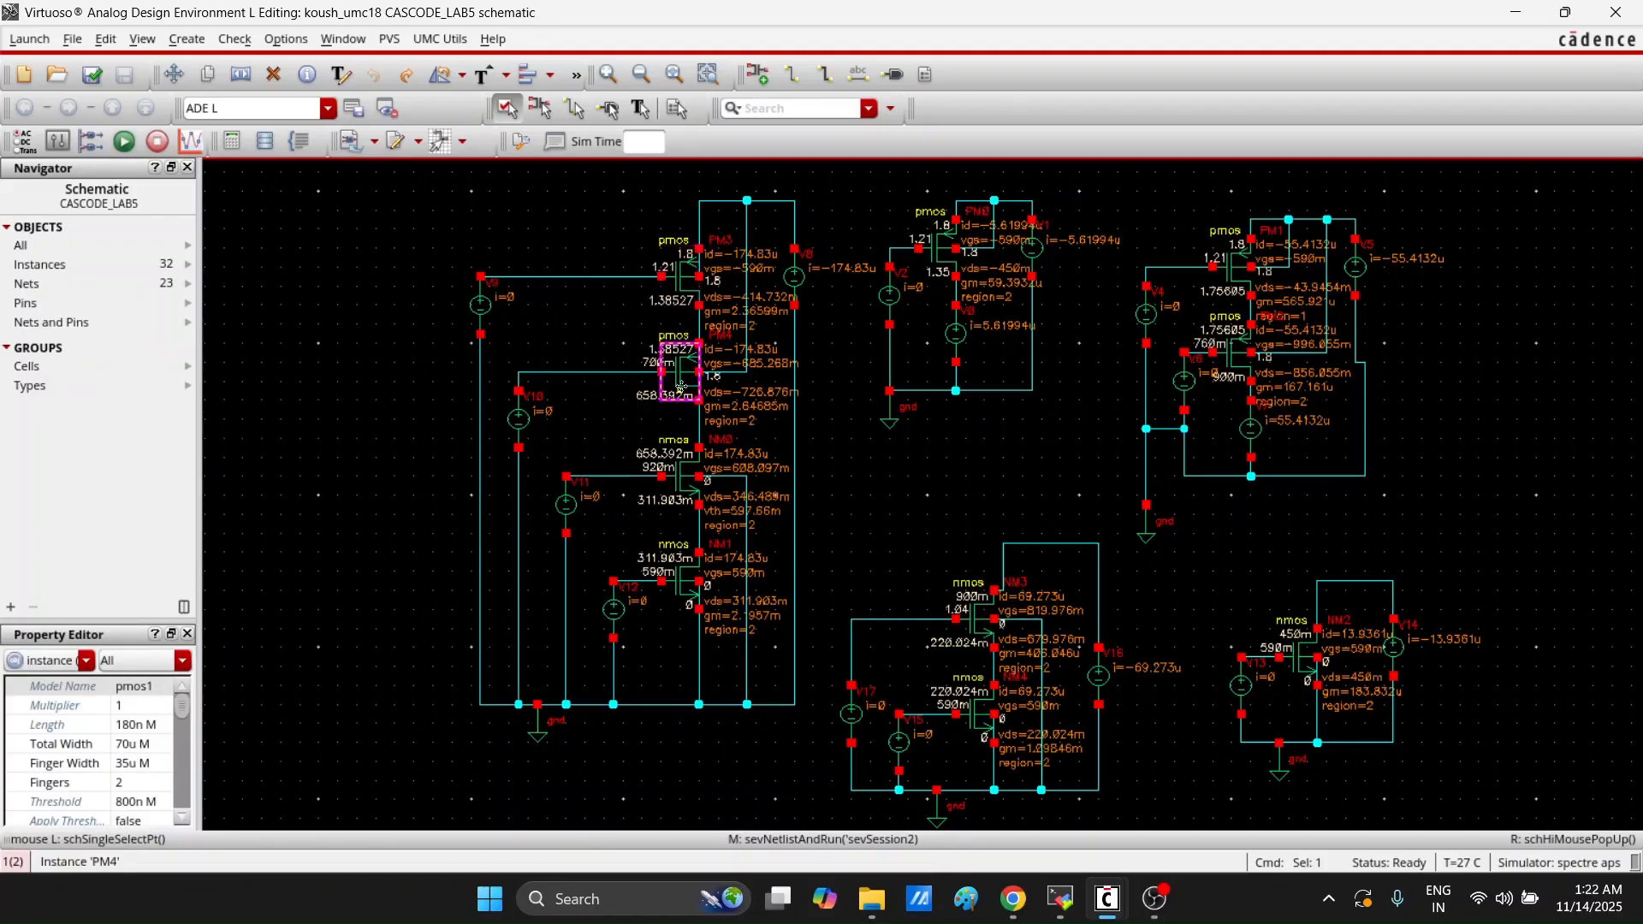
key("q")
triple_click(660, 532)
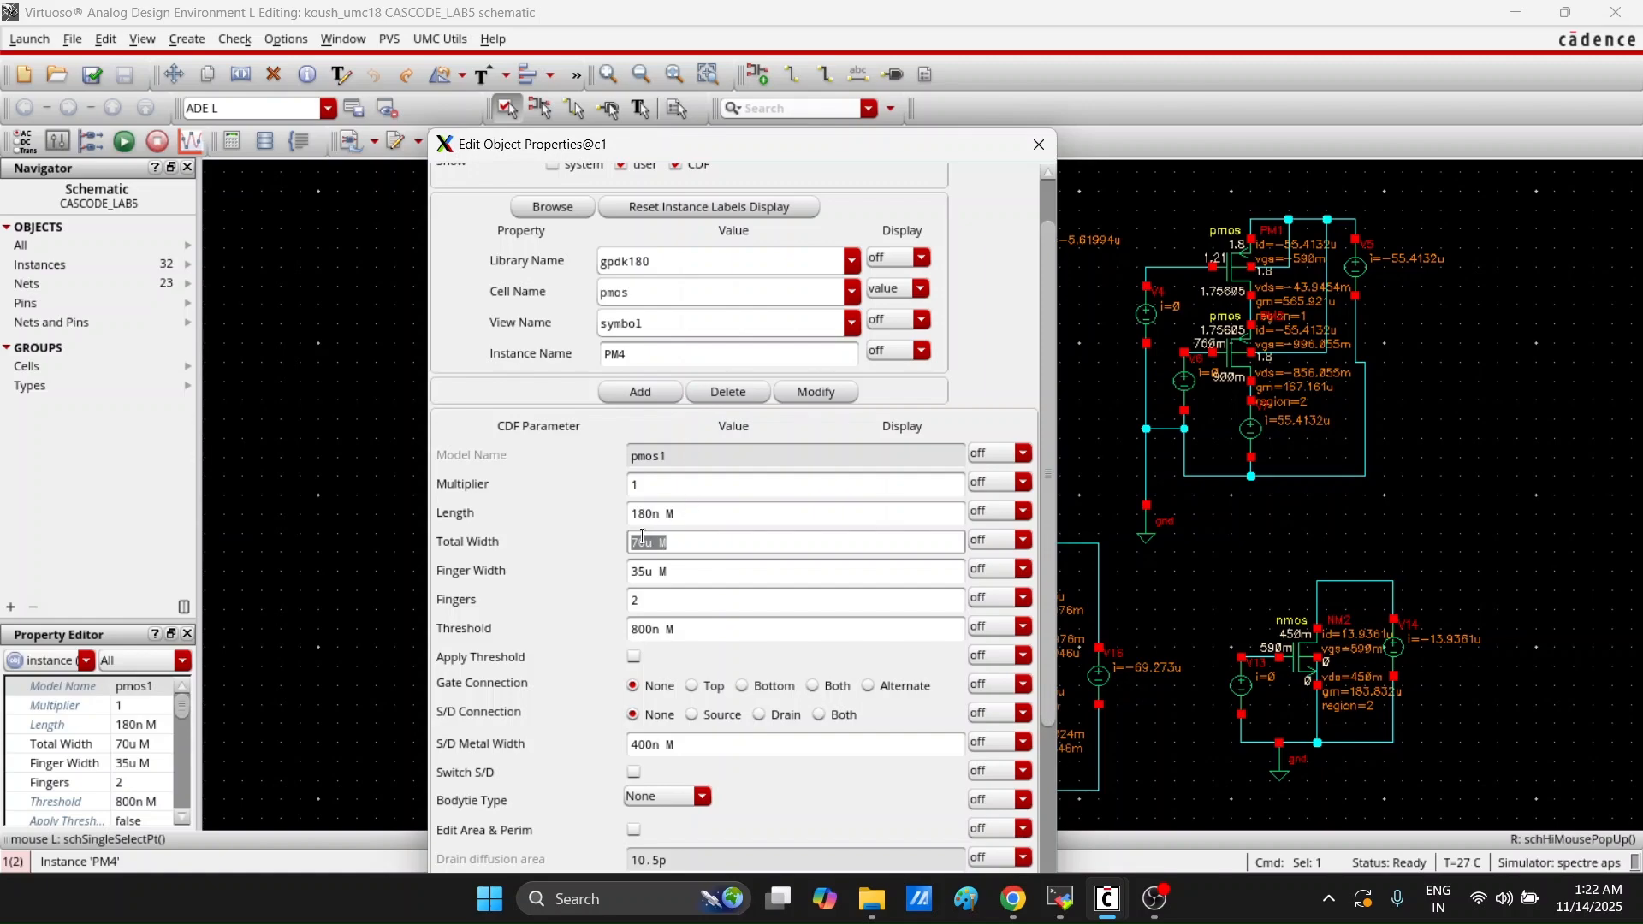
right_click(642, 536)
left_click(634, 541)
left_click(634, 541)
key("Delete")
type("5")
key("Return")
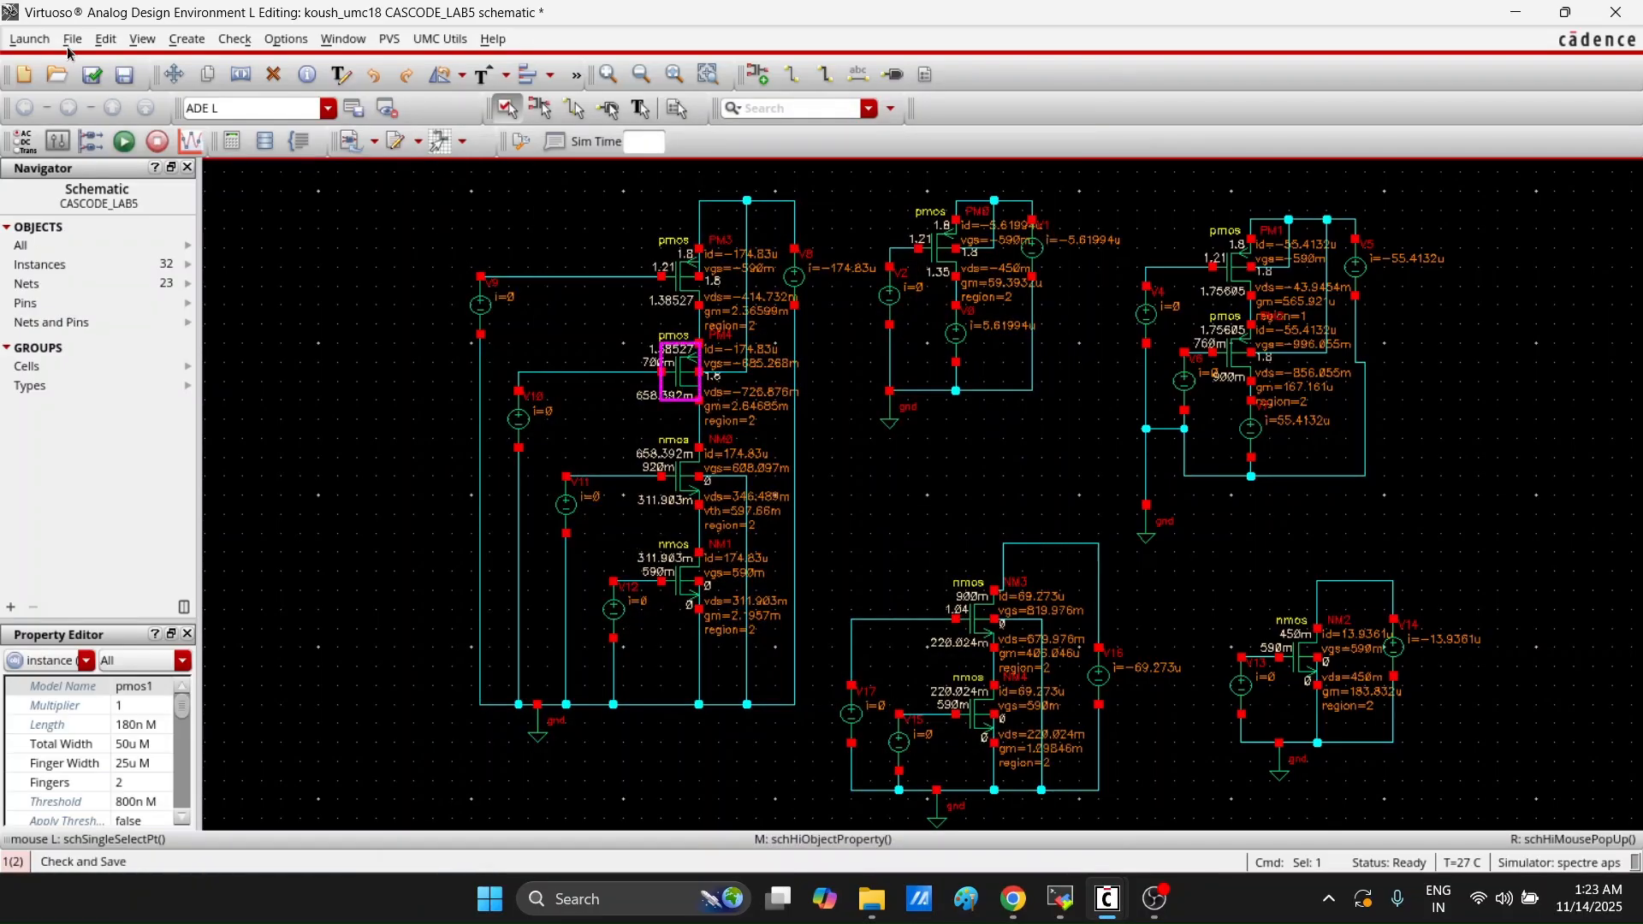
Check and save the schematic, and netlist and run the DC operating-point simulation with PM4 at 50u total width
left_click(72, 39)
left_click(175, 258)
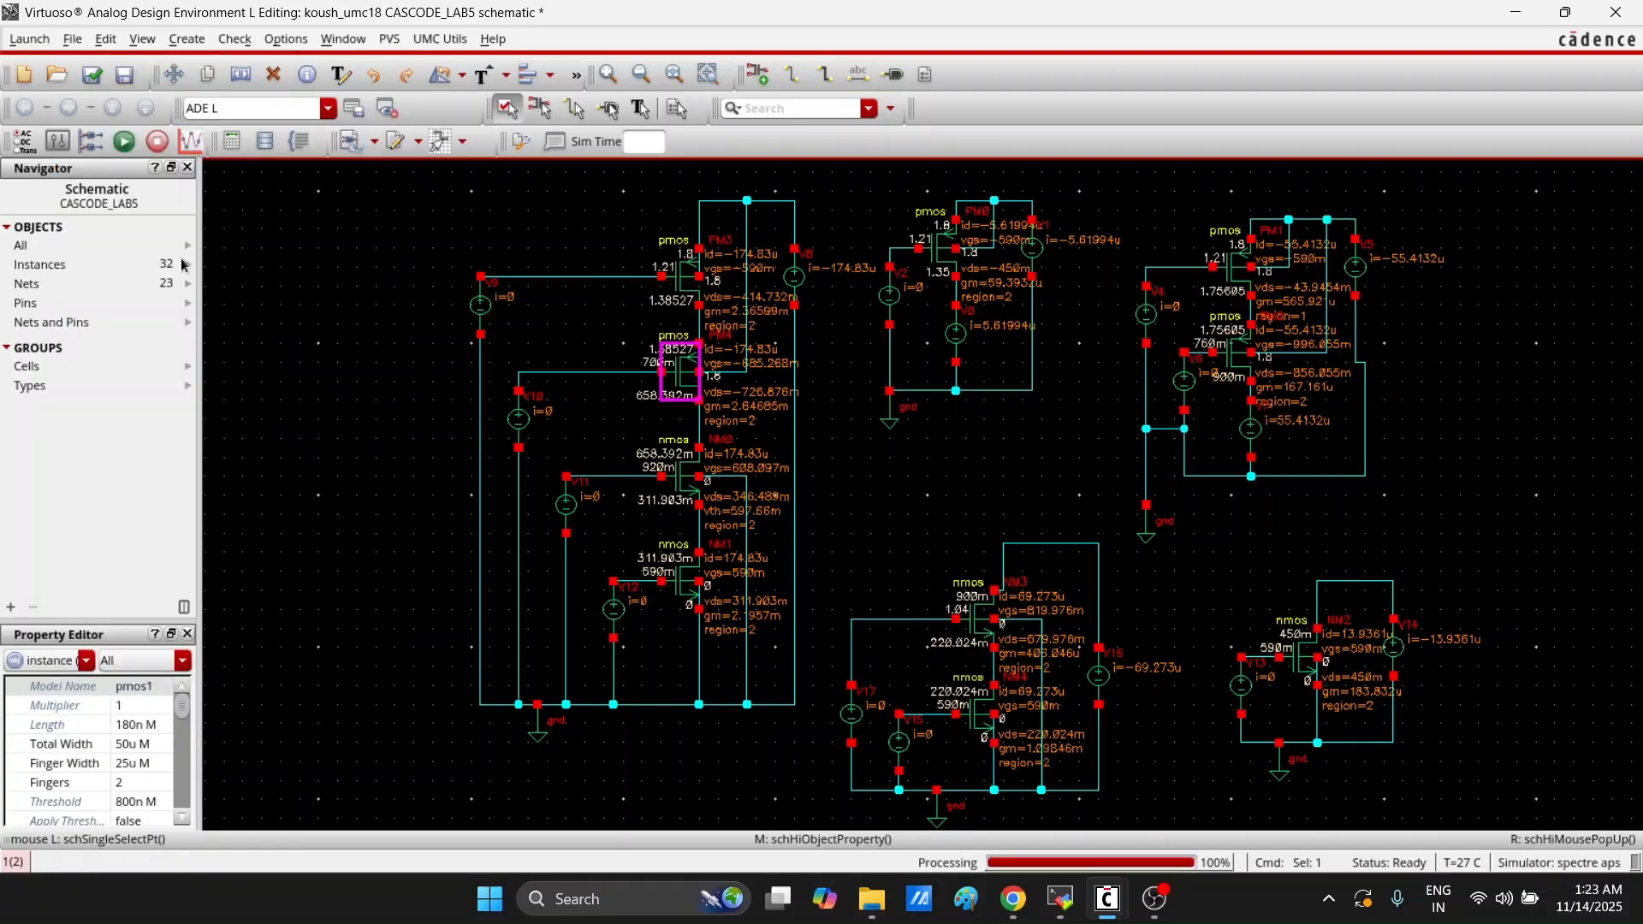
mouse_move(1109, 900)
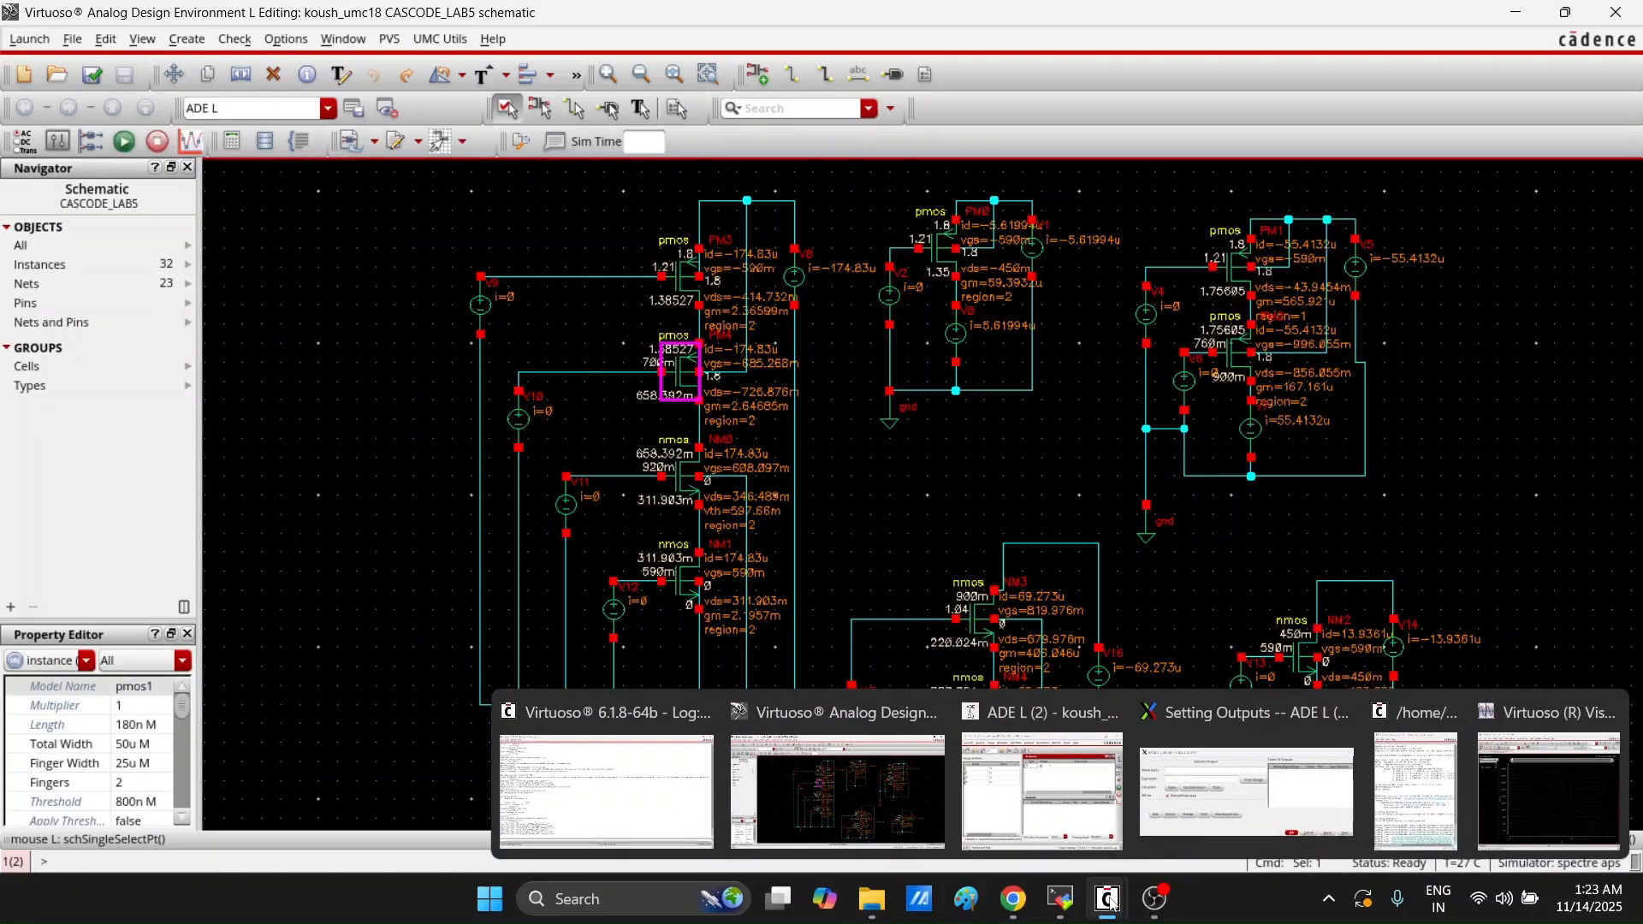
left_click(1041, 784)
left_click(741, 562)
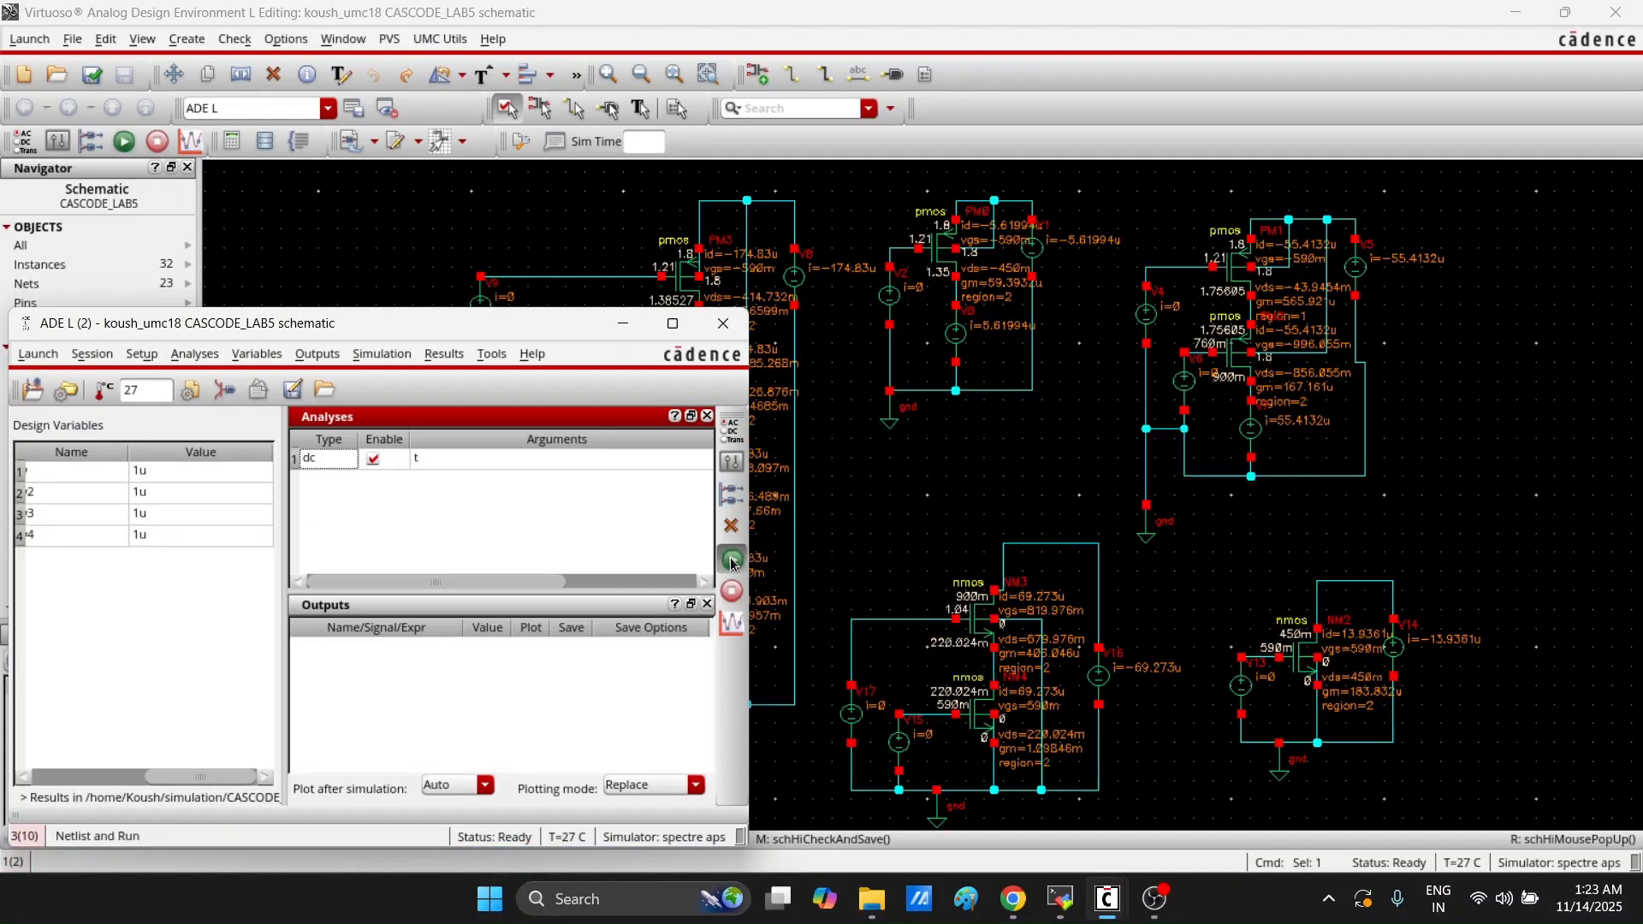
left_click(622, 323)
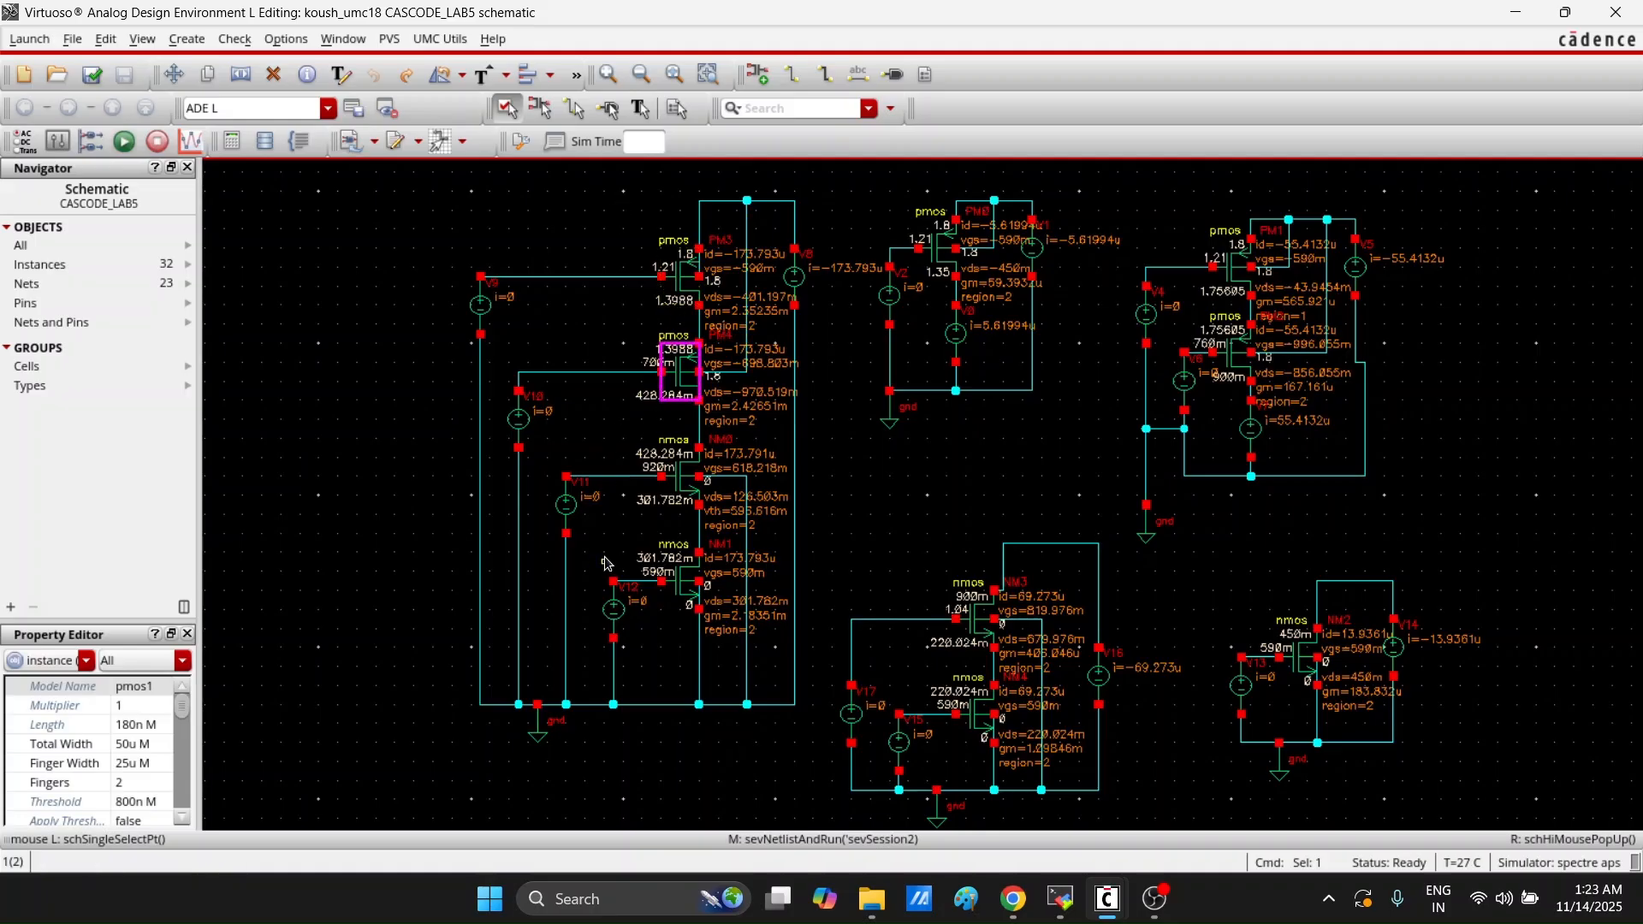
Inspect the DC voltages of the NMOS gate bias sources V11 and V12
left_click(557, 519)
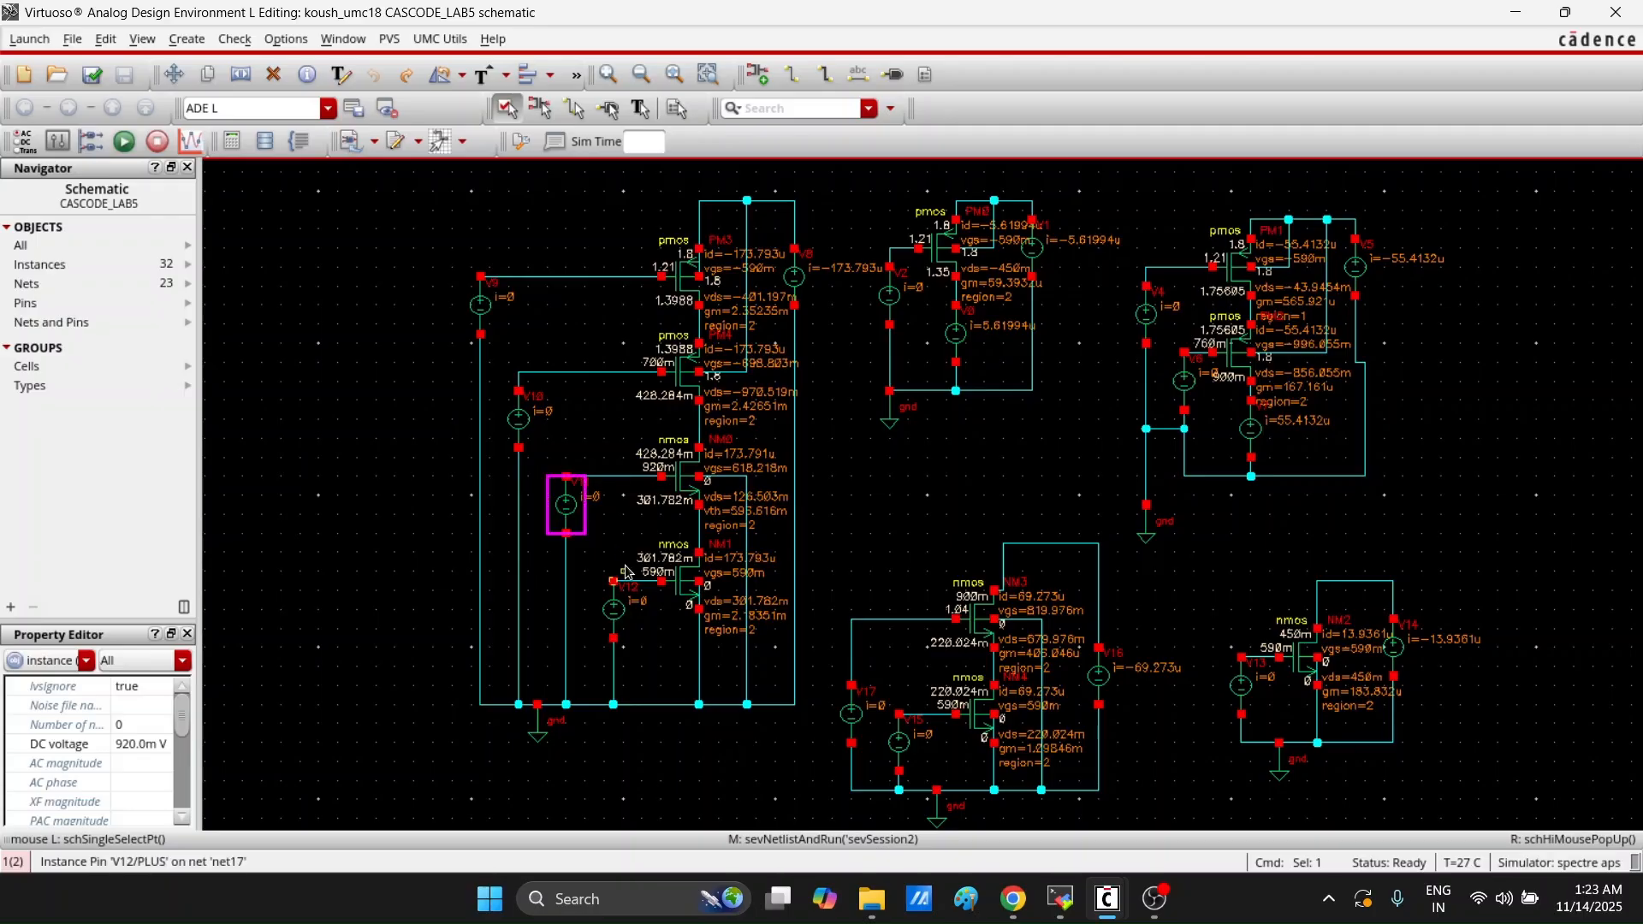
left_click(598, 613)
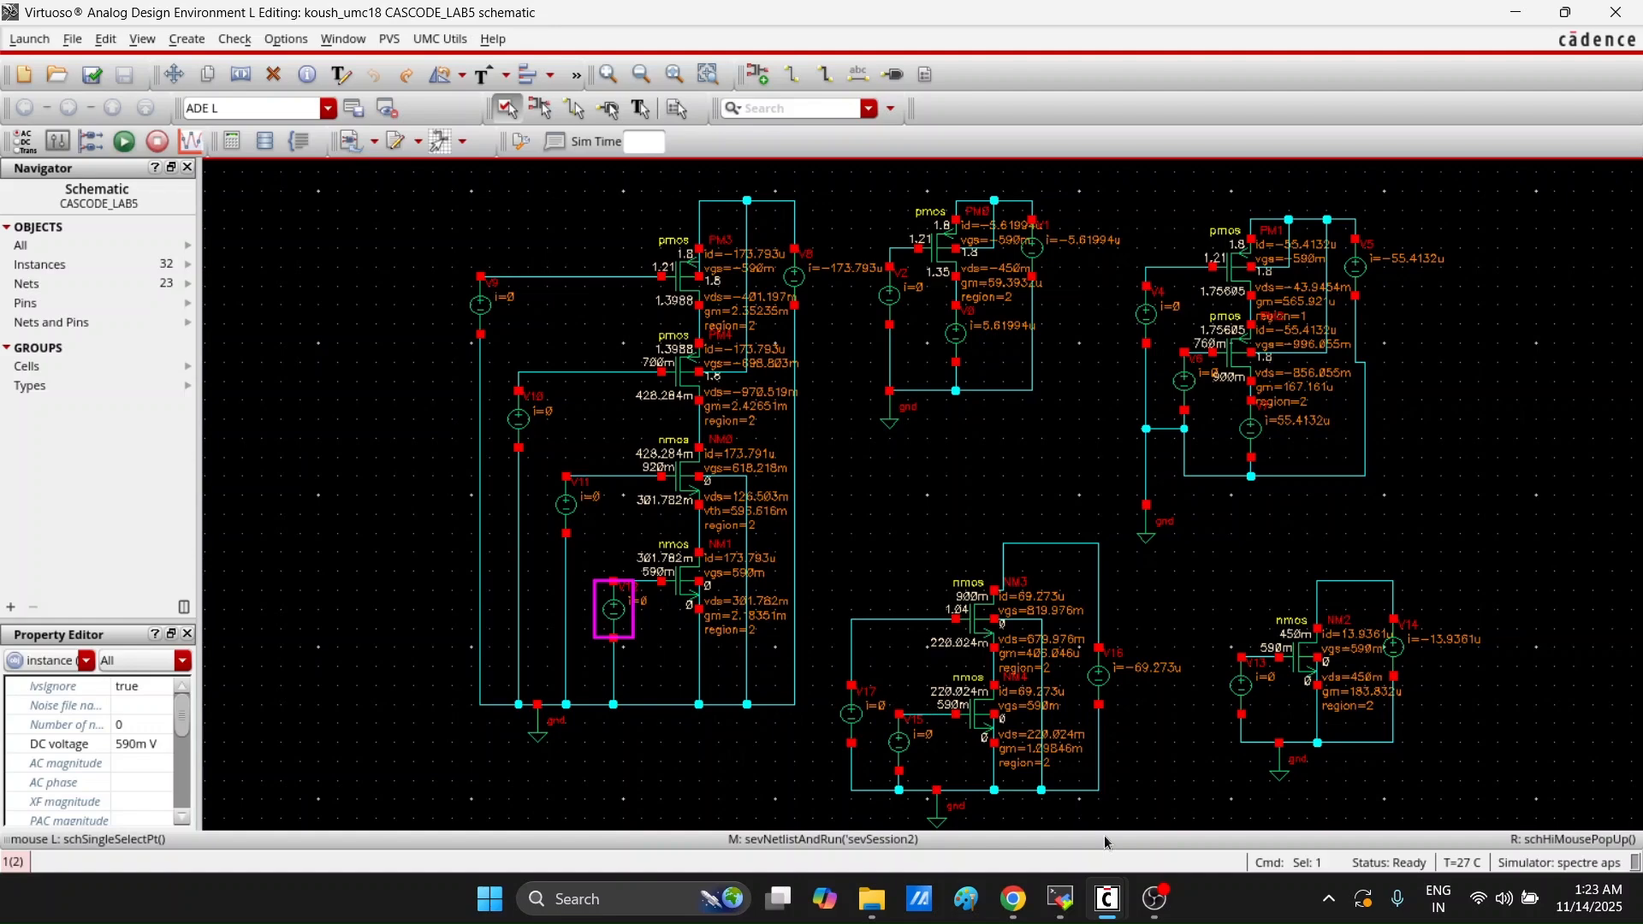
mouse_move(1103, 898)
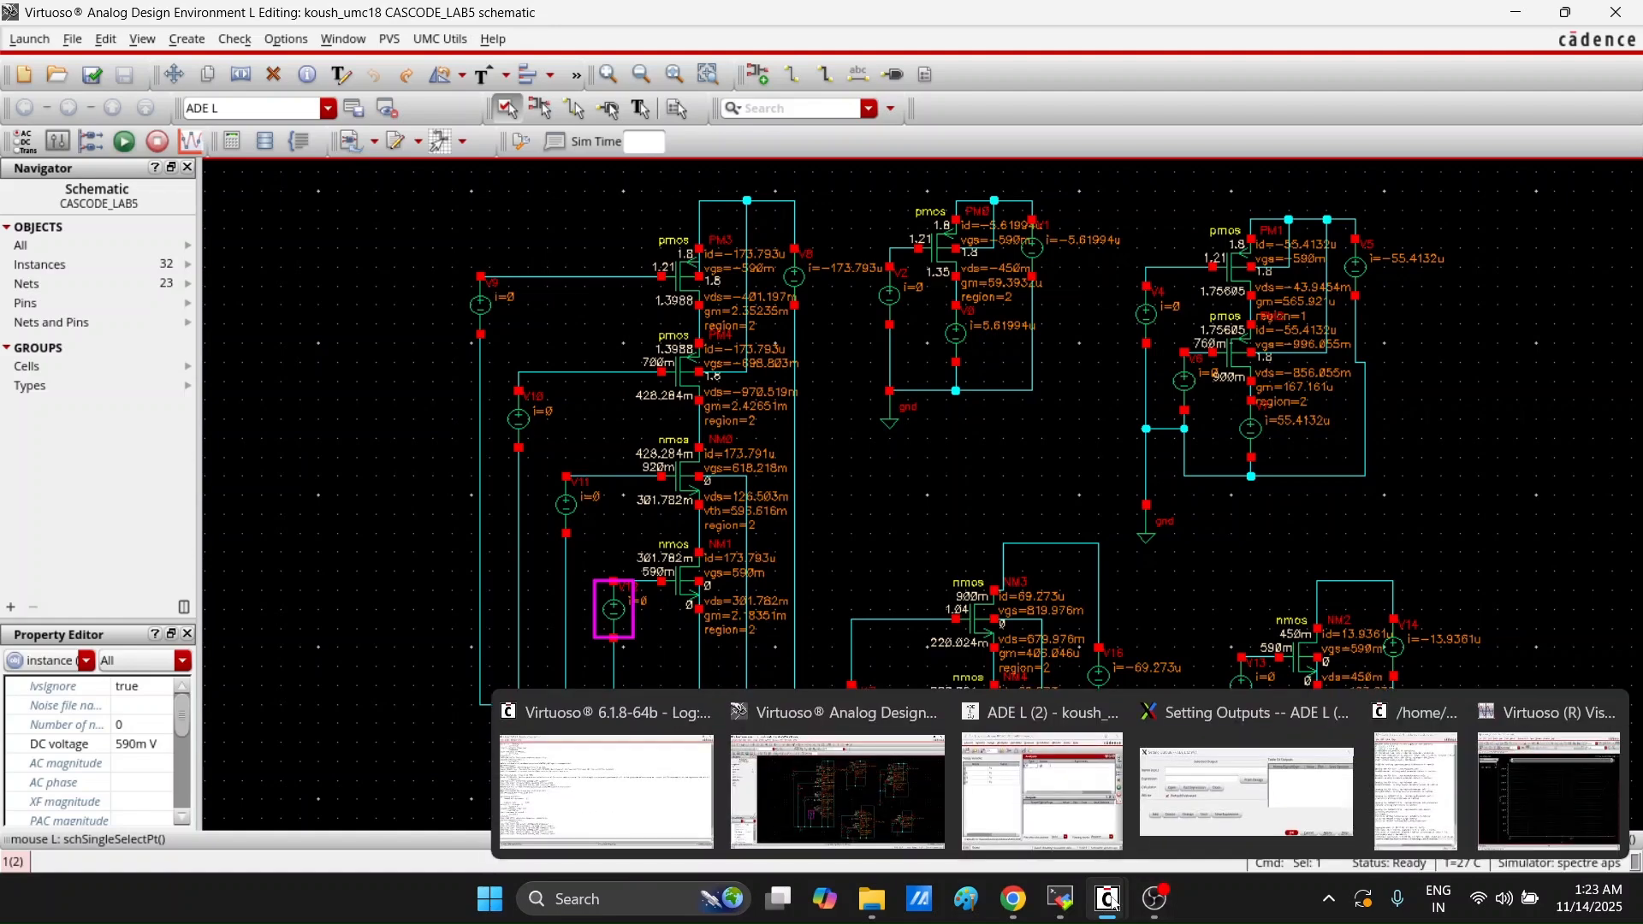
left_click(1155, 898)
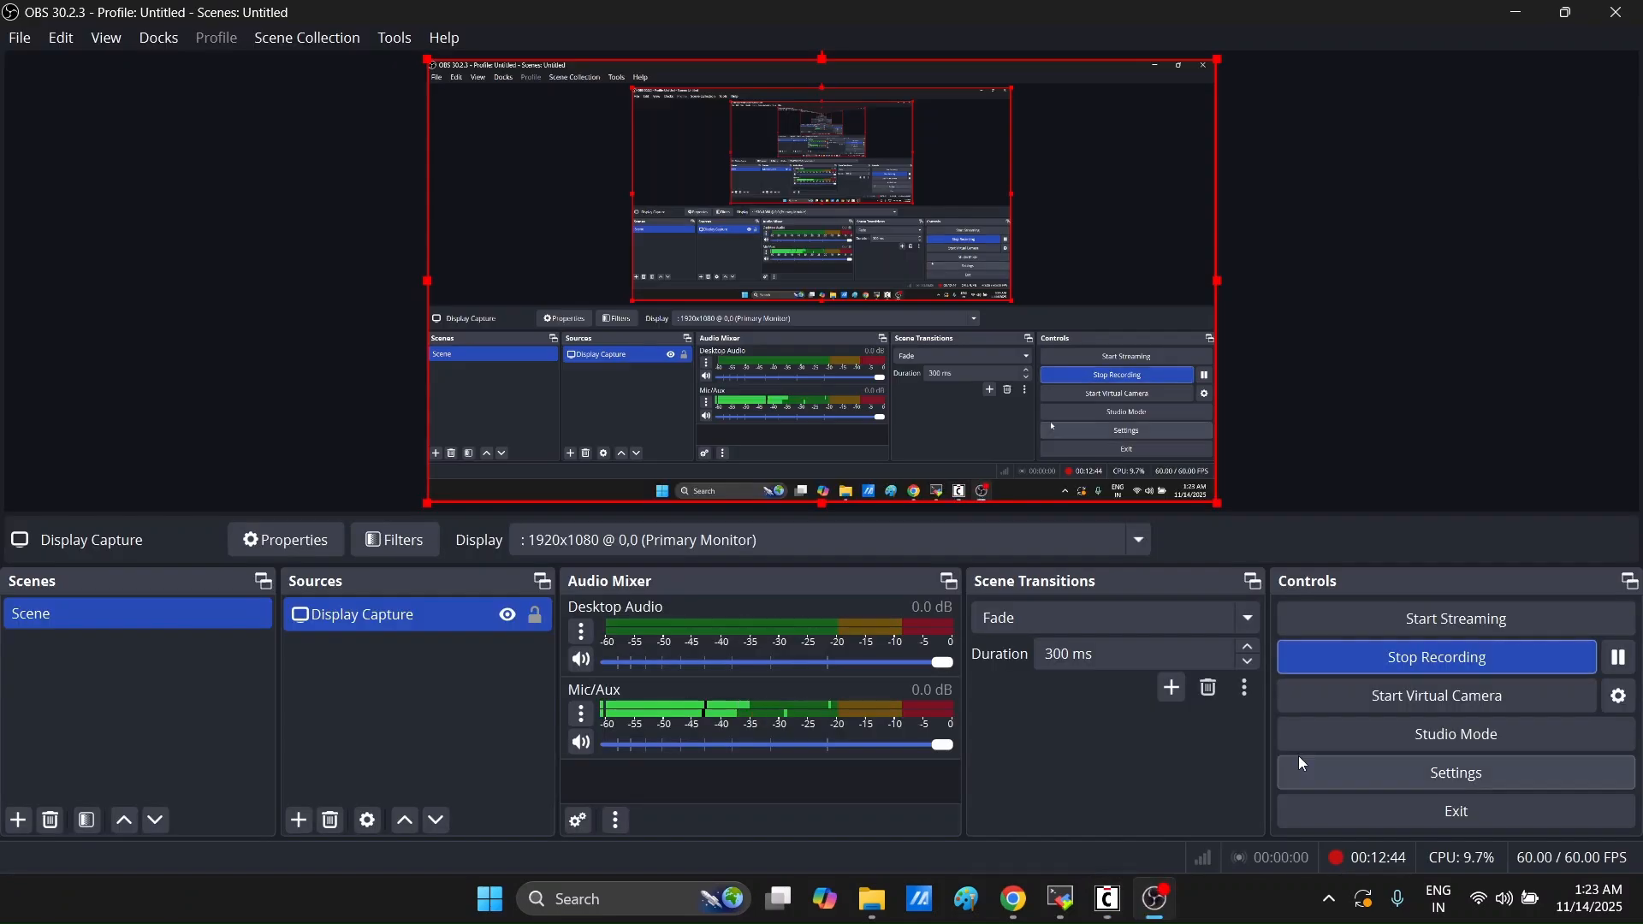